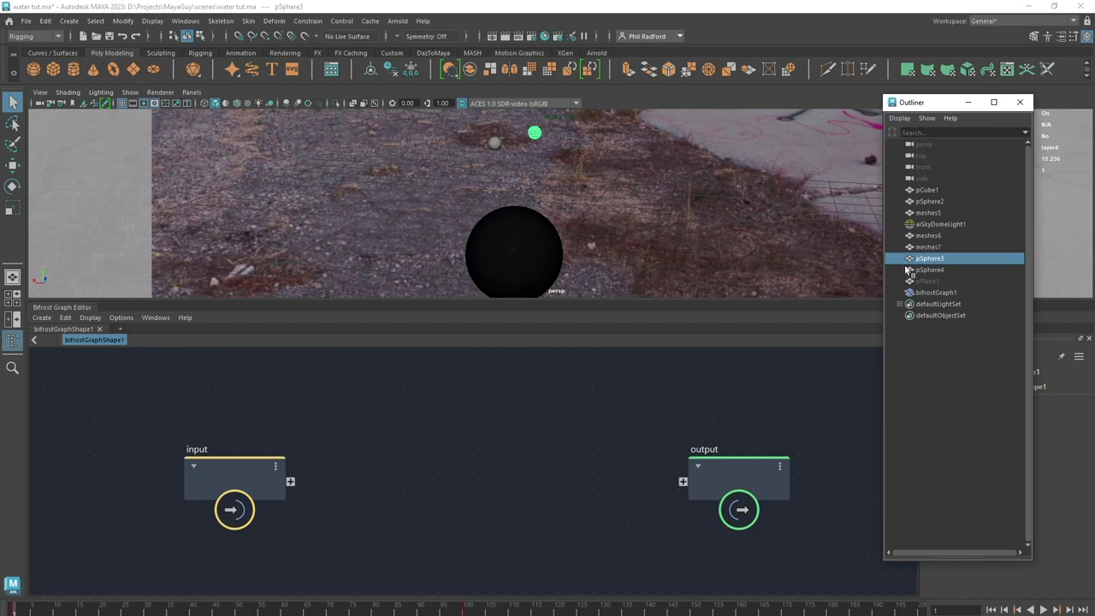
# Add the small sphere pSphere3 and the large sphere pSphere2 to the Bifrost graph as input nodes
pyautogui.moveTo(286, 441); pyautogui.dragTo(246, 450, button='middle')
pyautogui.moveTo(256, 498); pyautogui.dragTo(354, 396)
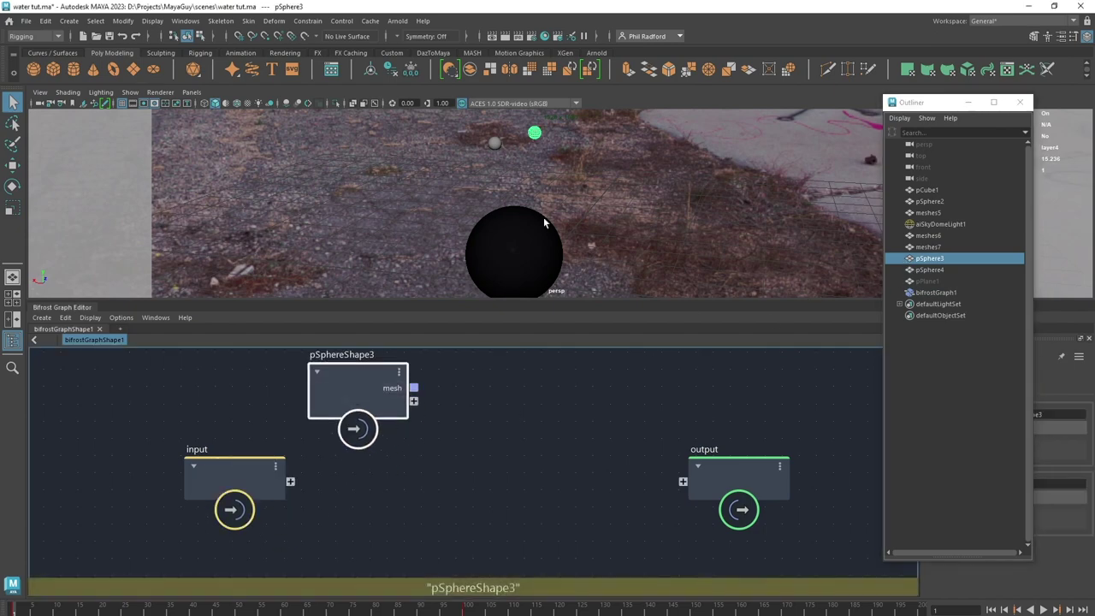
pyautogui.click(515, 242)
pyautogui.moveTo(930, 209); pyautogui.dragTo(338, 524)
# Add a basic_mpm_sand_graph compound between the input and output nodes and explode it into its individual nodes
pyautogui.press('Tab')
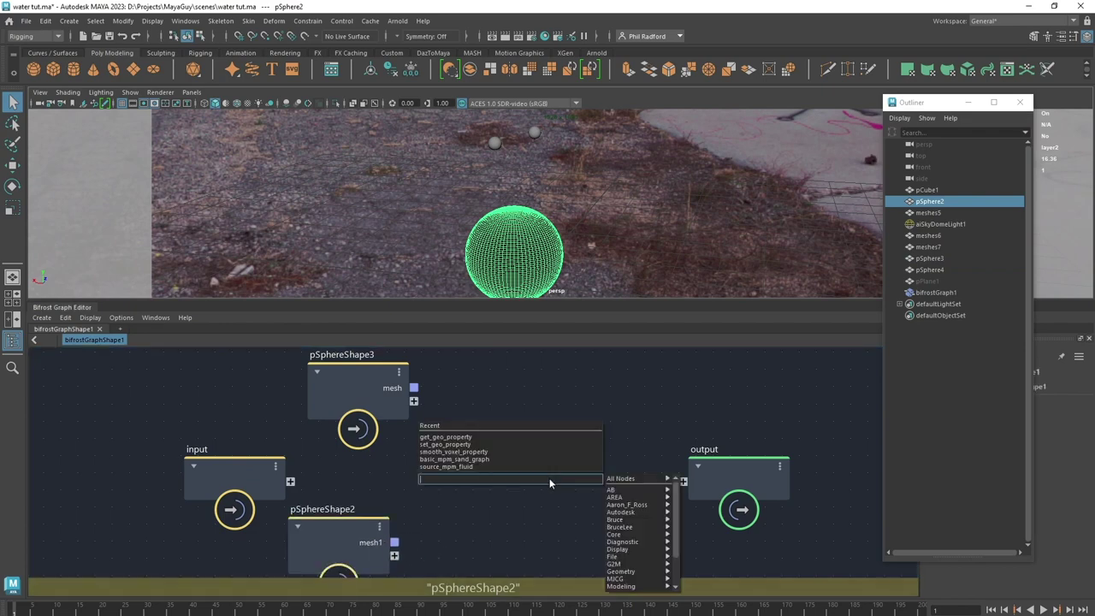
pyautogui.write('sand')
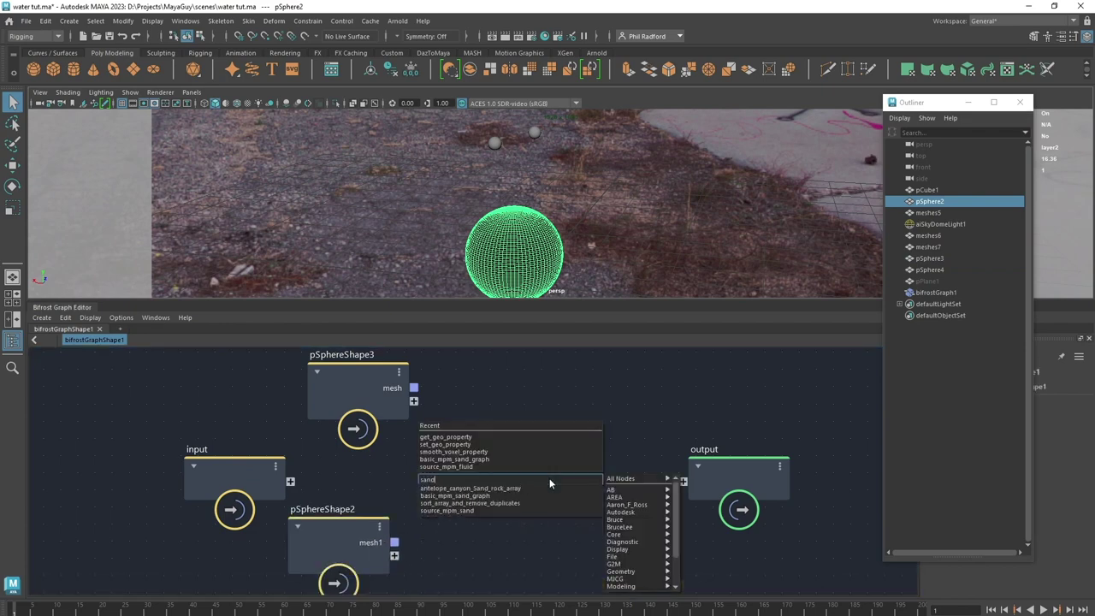
pyautogui.click(458, 496)
pyautogui.click(454, 459)
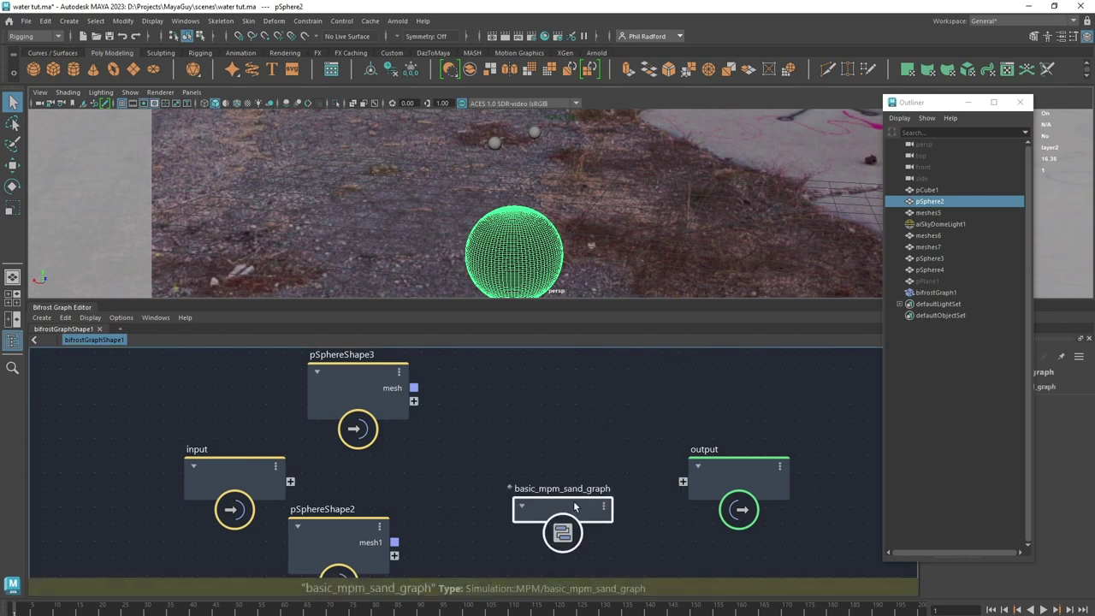
pyautogui.moveTo(572, 498); pyautogui.dragTo(582, 443)
pyautogui.rightClick(583, 443)
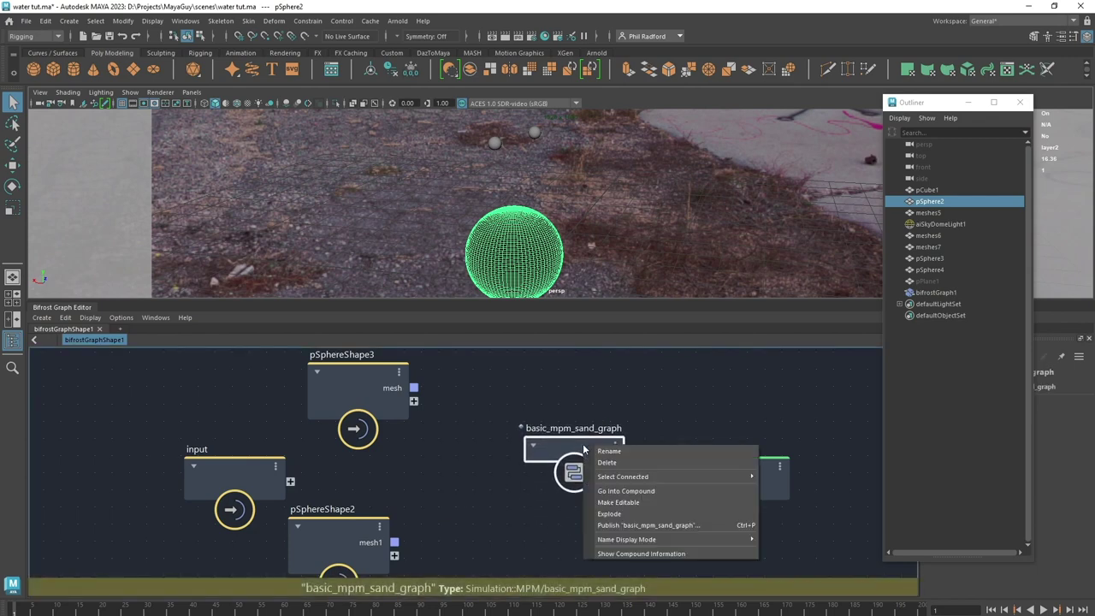
pyautogui.click(631, 517)
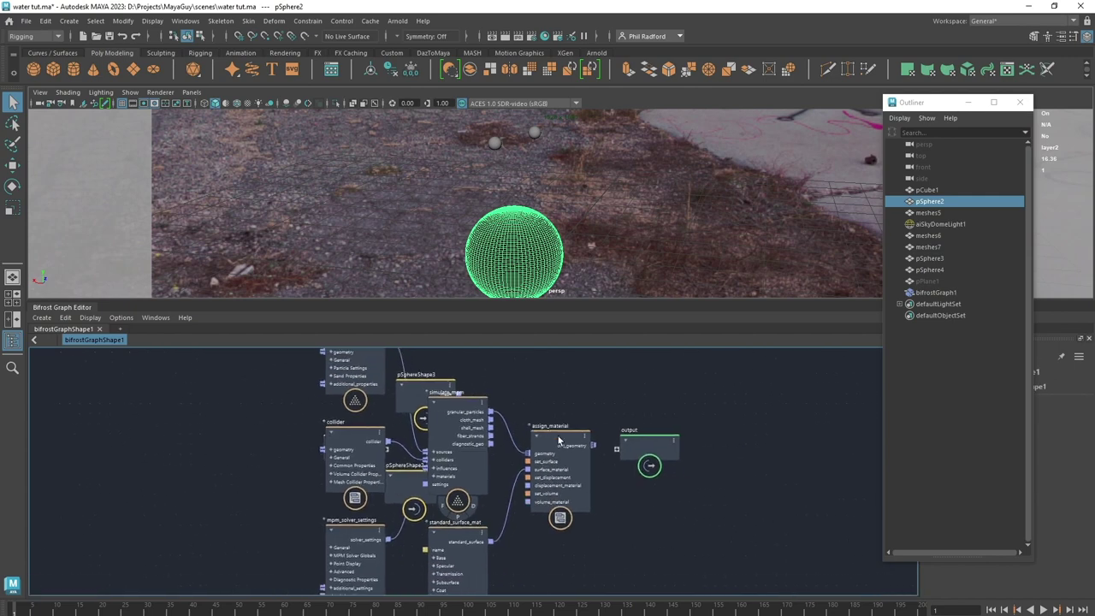
# Move the pSphereShape2 and pSphereShape3 nodes clear of the exploded nodes, to the left of the source and collider nodes
pyautogui.moveTo(399, 489); pyautogui.dragTo(178, 508)
pyautogui.moveTo(402, 393); pyautogui.dragTo(170, 443)
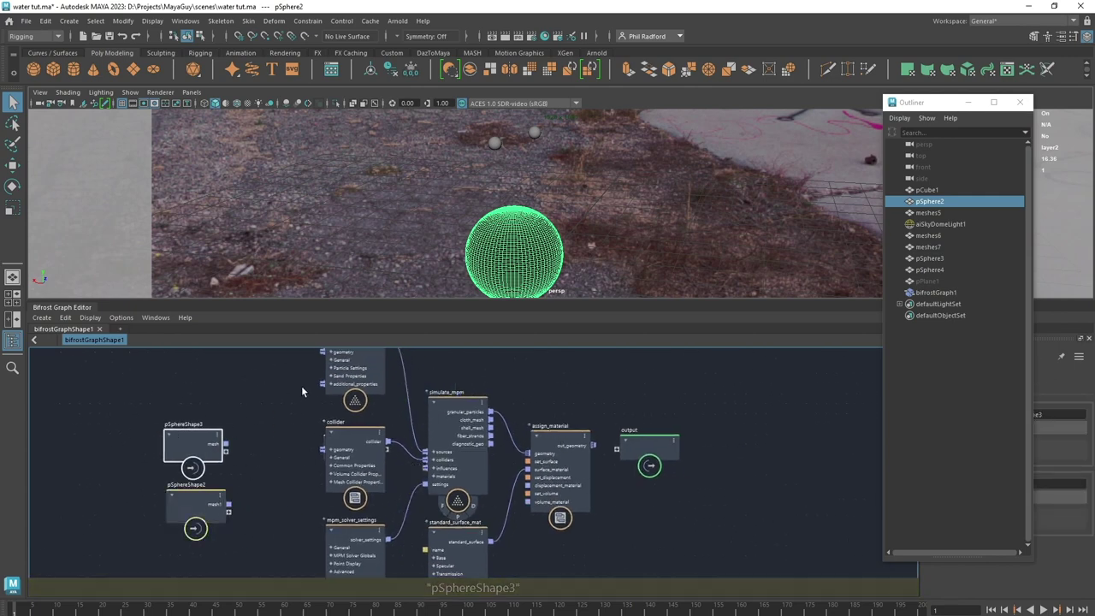
pyautogui.keyDown('alt'); pyautogui.moveTo(300, 387); pyautogui.dragTo(333, 457, button='middle'); pyautogui.keyUp('alt')
# Replace the source_mpm_sand node with a source_mpm_fluid node and connect its fluid_source output to the sources of simulate_mpm
pyautogui.moveTo(397, 425); pyautogui.dragTo(392, 413)
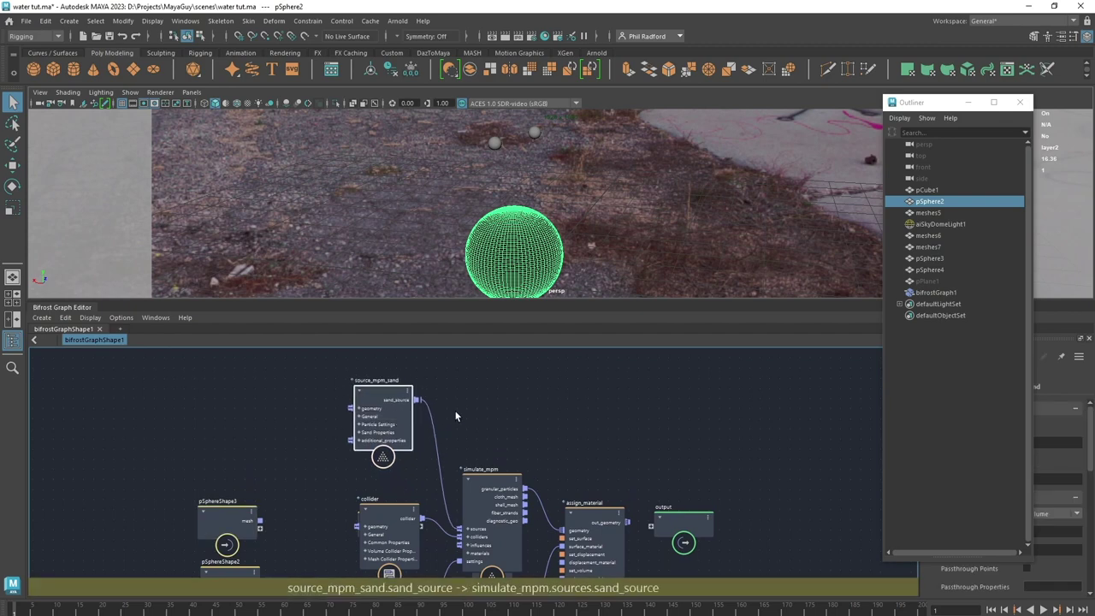
pyautogui.press('Tab')
pyautogui.write('fluid')
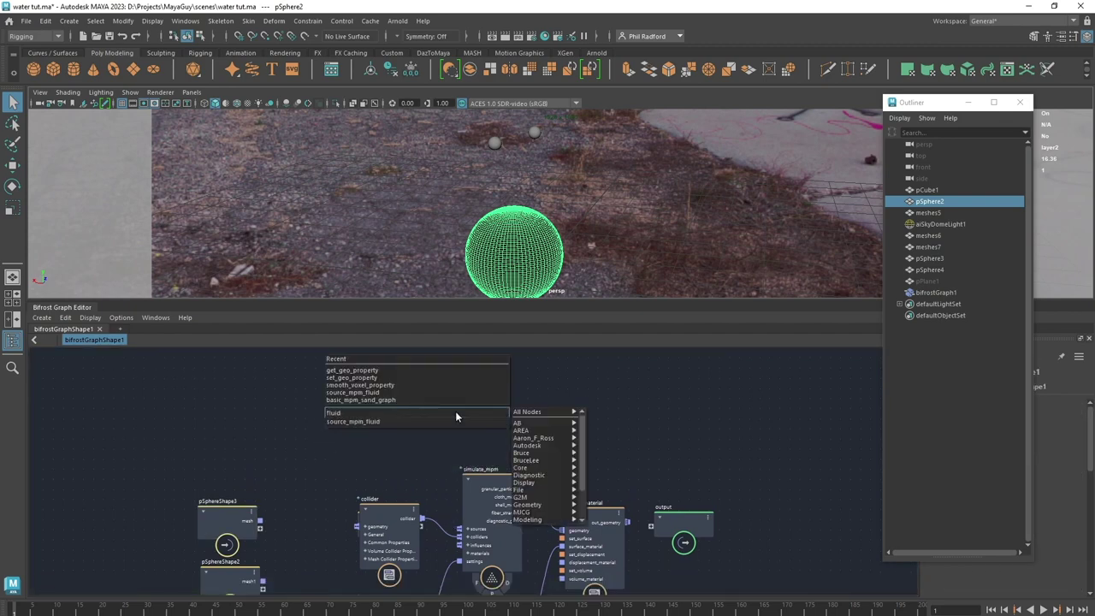
pyautogui.press('Down')
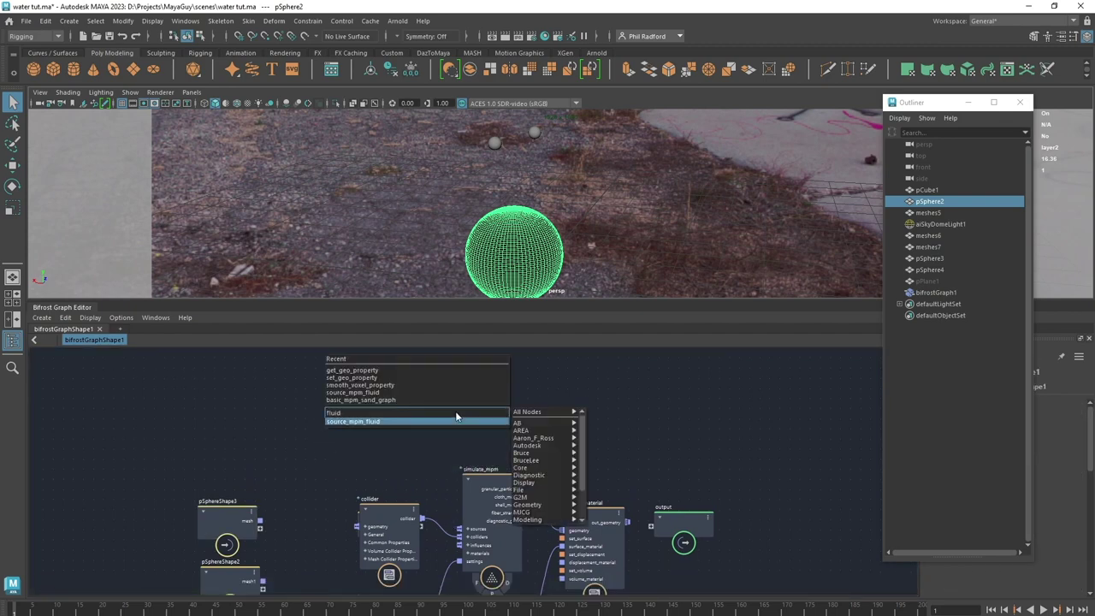
pyautogui.press('Return')
pyautogui.moveTo(383, 395); pyautogui.dragTo(495, 475)
pyautogui.moveTo(647, 432)
pyautogui.keyDown('alt'); pyautogui.mouseDown(button='middle')
pyautogui.moveTo(707, 378)
pyautogui.moveTo(666, 424)
pyautogui.mouseUp(button='middle'); pyautogui.keyUp('alt')
pyautogui.scroll(-1, 689, 389)
pyautogui.scroll(1, 654, 424)
pyautogui.moveTo(418, 401)
pyautogui.mouseDown()
pyautogui.moveTo(440, 400)
pyautogui.moveTo(410, 411)
pyautogui.moveTo(431, 416)
pyautogui.mouseUp()
pyautogui.keyDown('alt'); pyautogui.moveTo(659, 429); pyautogui.dragTo(659, 405, button='middle'); pyautogui.keyUp('alt')
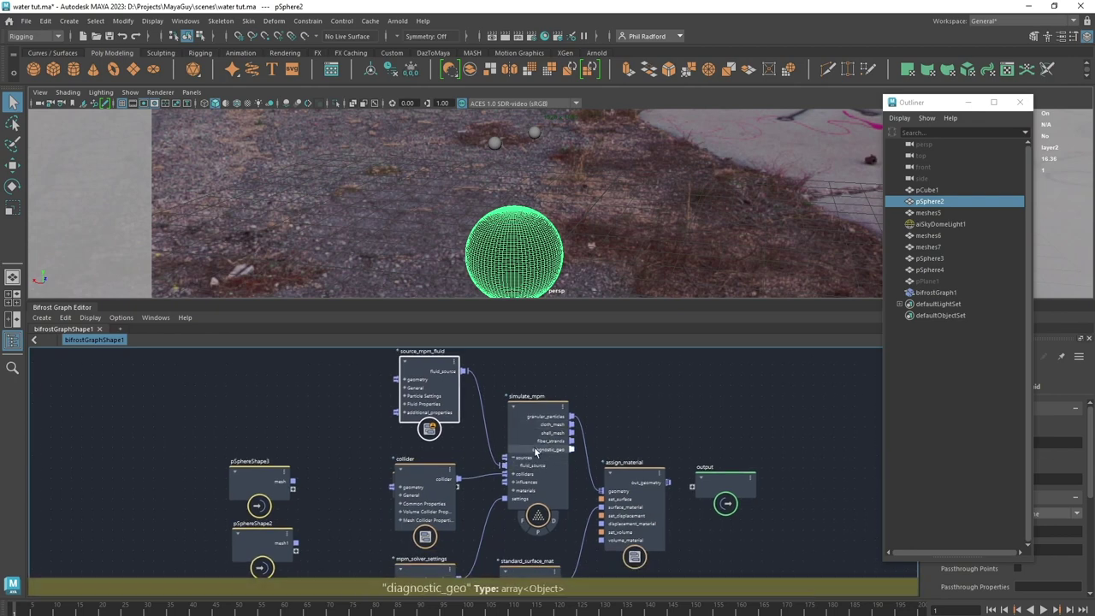
# Move pSphereShape3 beside the source_mpm_fluid node and connect its mesh output to the fluid source's geometry
pyautogui.keyDown('alt'); pyautogui.moveTo(348, 409); pyautogui.dragTo(405, 425, button='middle'); pyautogui.keyUp('alt')
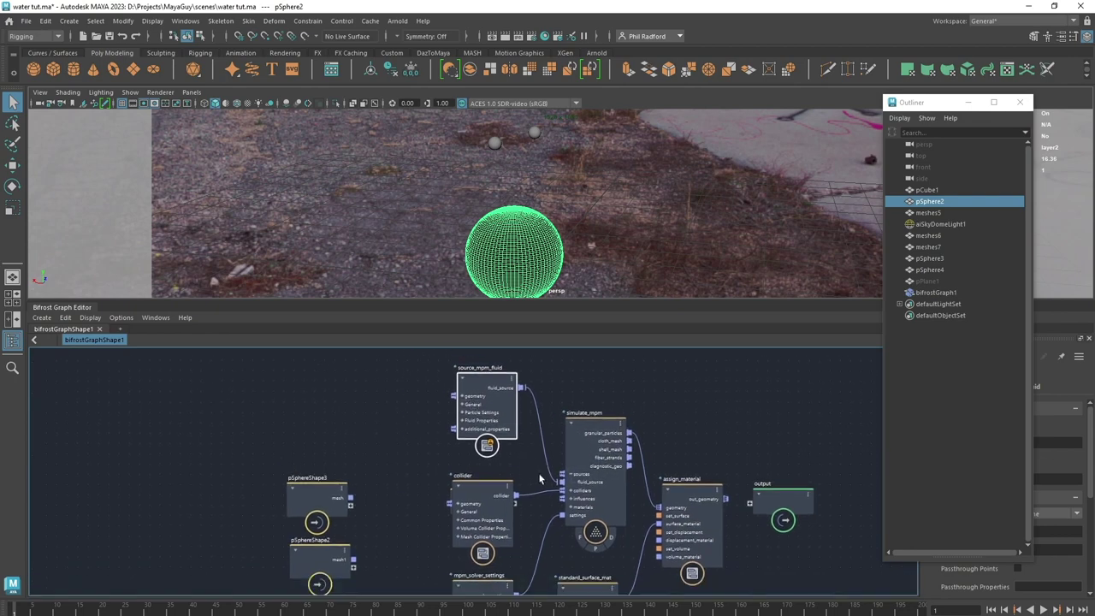
pyautogui.moveTo(316, 494); pyautogui.dragTo(365, 396)
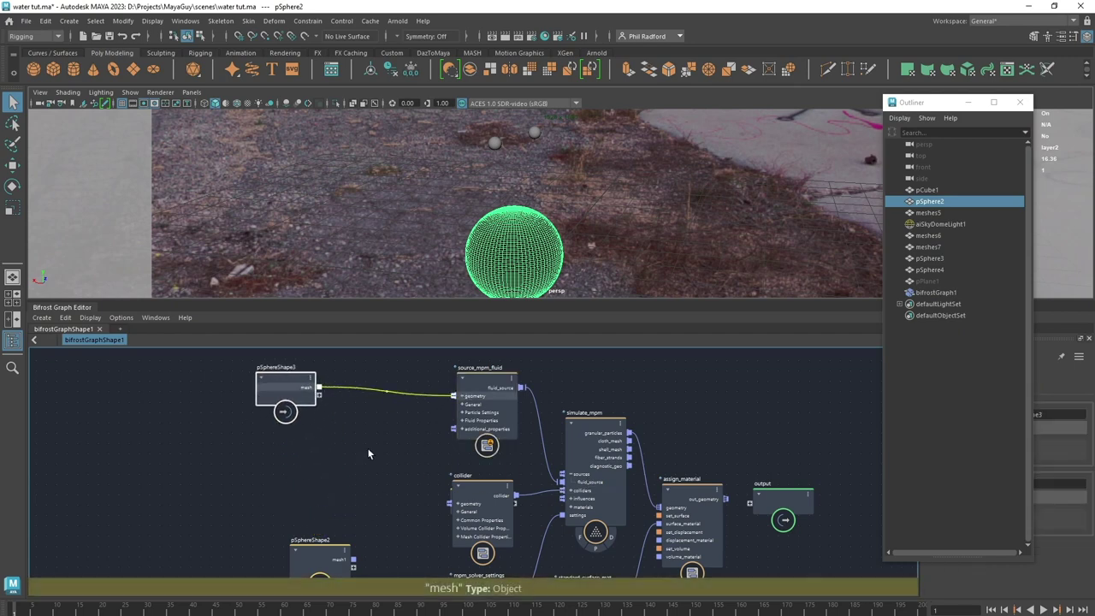
pyautogui.moveTo(368, 453); pyautogui.dragTo(352, 407, button='middle')
# Connect pSphereShape2's mesh1 output to the collider's geometry and line up the input, sphere and collider nodes
pyautogui.moveTo(303, 513); pyautogui.dragTo(385, 455)
pyautogui.moveTo(463, 464); pyautogui.dragTo(169, 475)
pyautogui.keyDown('alt'); pyautogui.moveTo(386, 409); pyautogui.dragTo(407, 448, button='middle'); pyautogui.keyUp('alt')
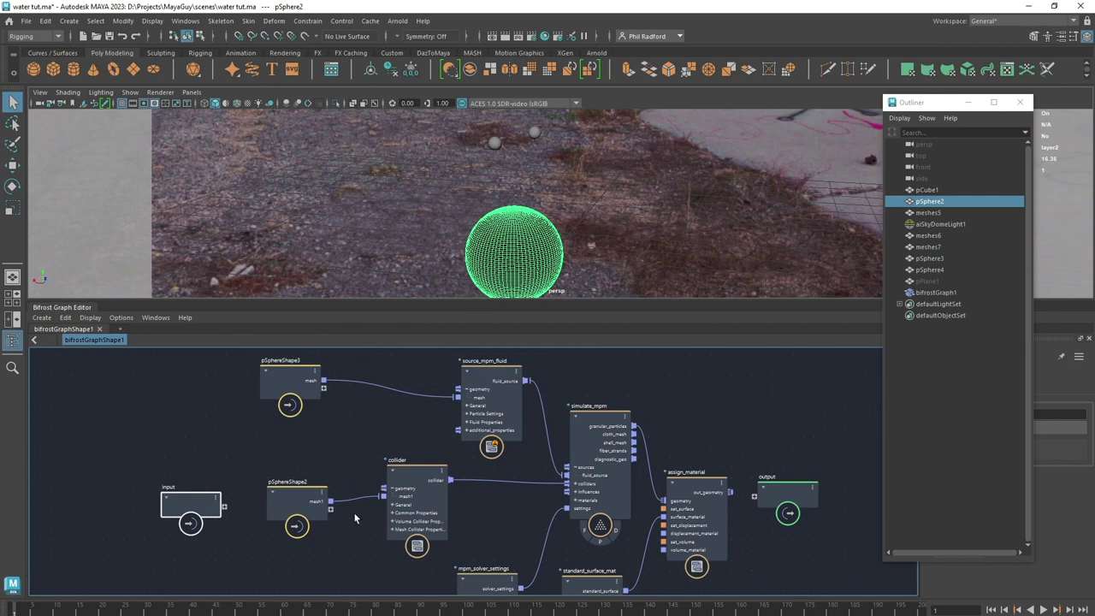
pyautogui.moveTo(338, 556); pyautogui.dragTo(371, 447, button='middle')
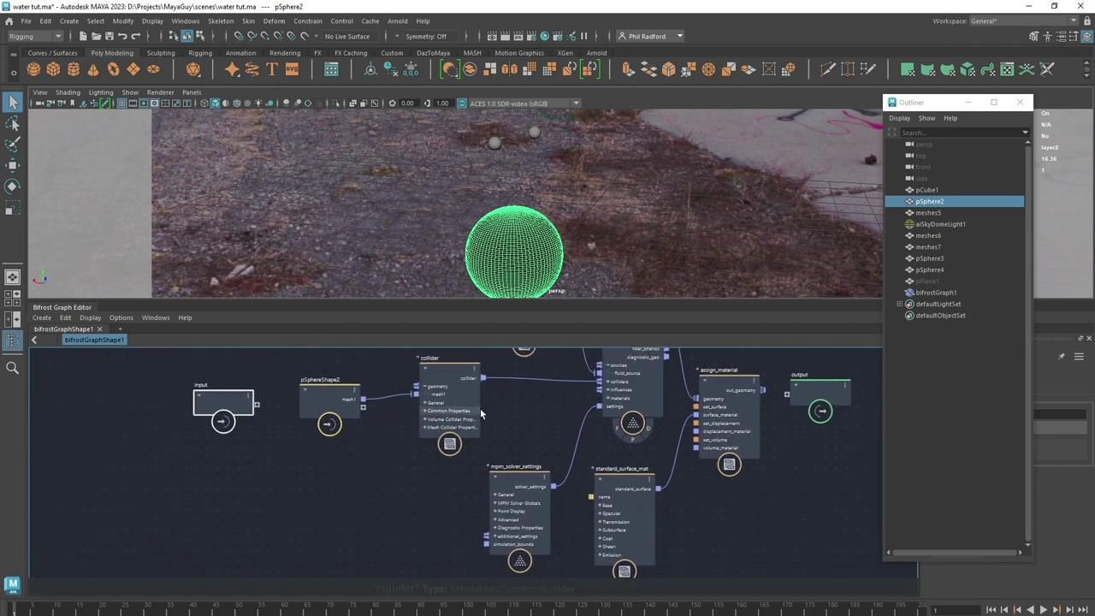
pyautogui.click(452, 395)
pyautogui.moveTo(453, 392); pyautogui.dragTo(447, 392)
pyautogui.moveTo(350, 395); pyautogui.dragTo(338, 393)
pyautogui.moveTo(400, 458); pyautogui.dragTo(425, 458, button='middle')
# Add a ground_plane_influence node below the collider and connect its out_influence output to the influences of simulate_mpm
pyautogui.click(369, 495)
pyautogui.press('Tab')
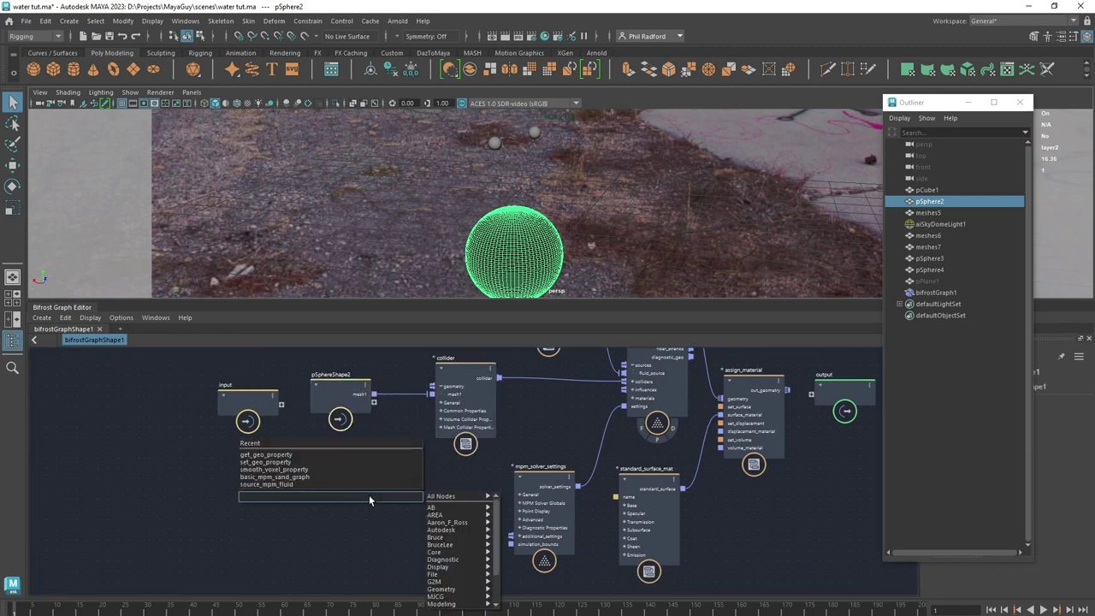
pyautogui.write('ground')
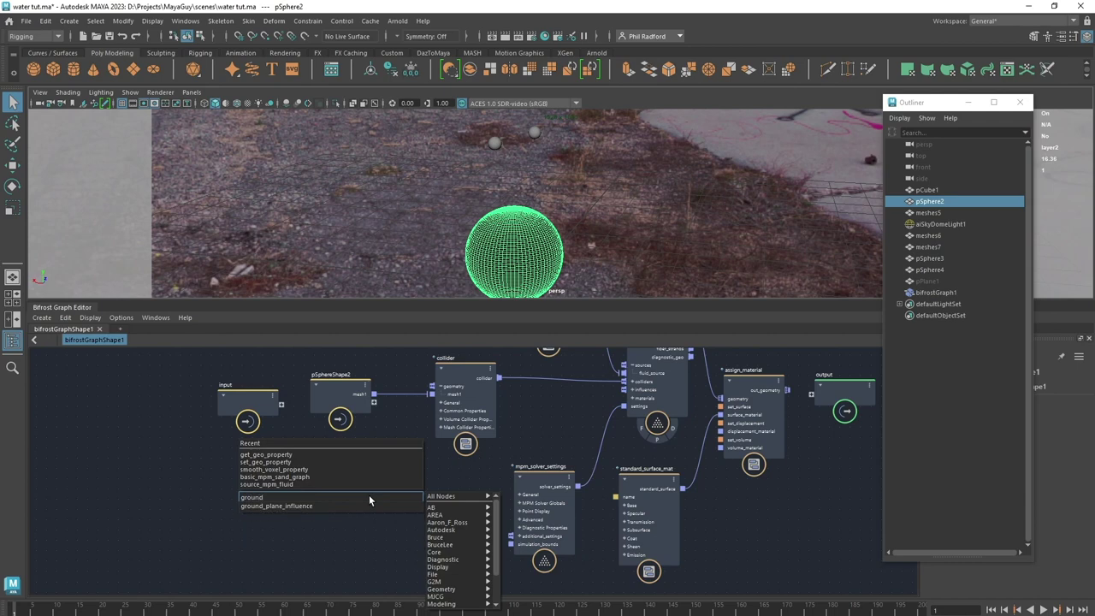
pyautogui.press('Return')
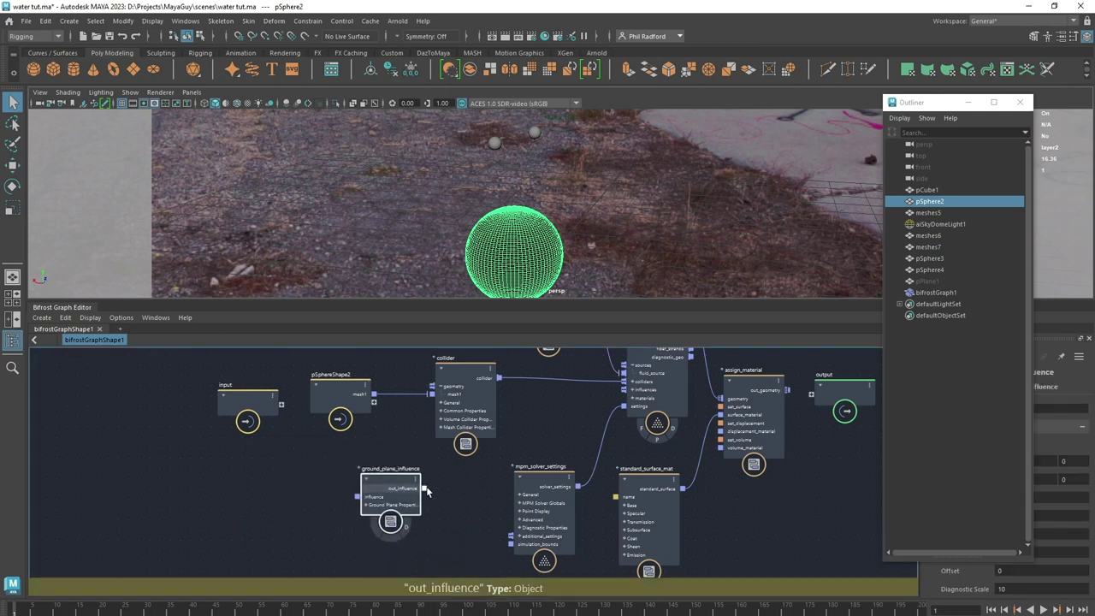
pyautogui.moveTo(377, 485); pyautogui.dragTo(395, 488)
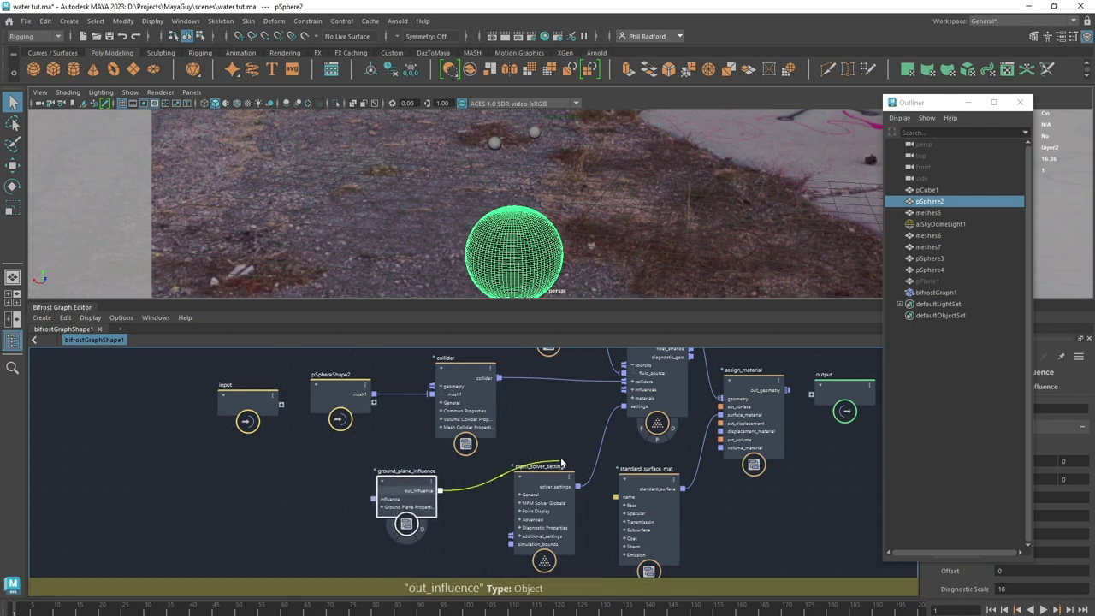
pyautogui.moveTo(561, 463); pyautogui.dragTo(648, 394)
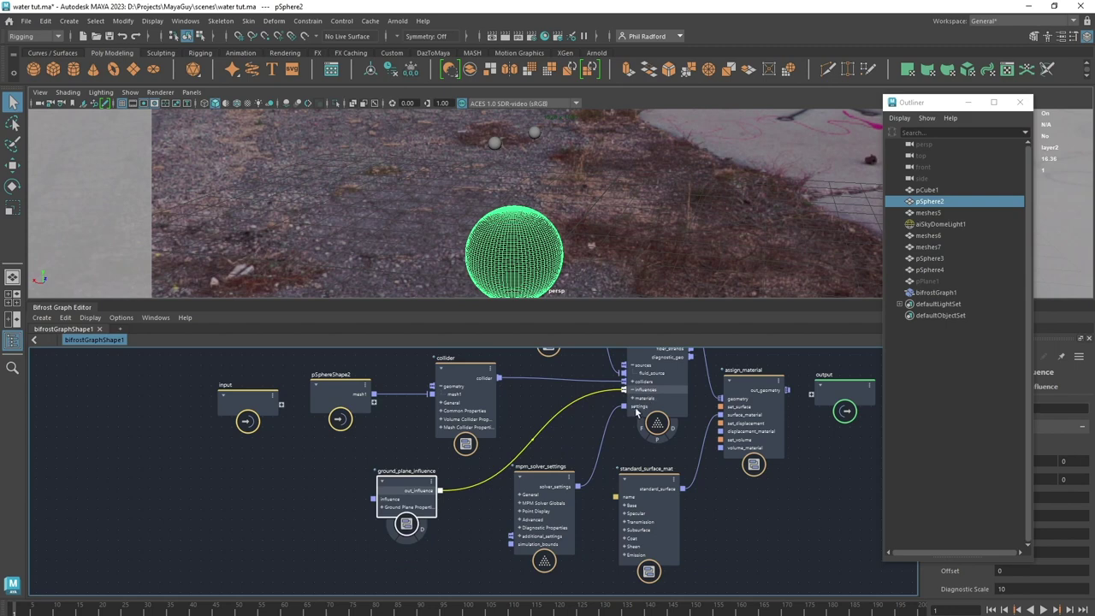
# Tidy the graph by spacing out the collider, ground_plane_influence, pSphereShape2 and input nodes
pyautogui.moveTo(462, 421); pyautogui.dragTo(425, 421)
pyautogui.moveTo(403, 492); pyautogui.dragTo(423, 495)
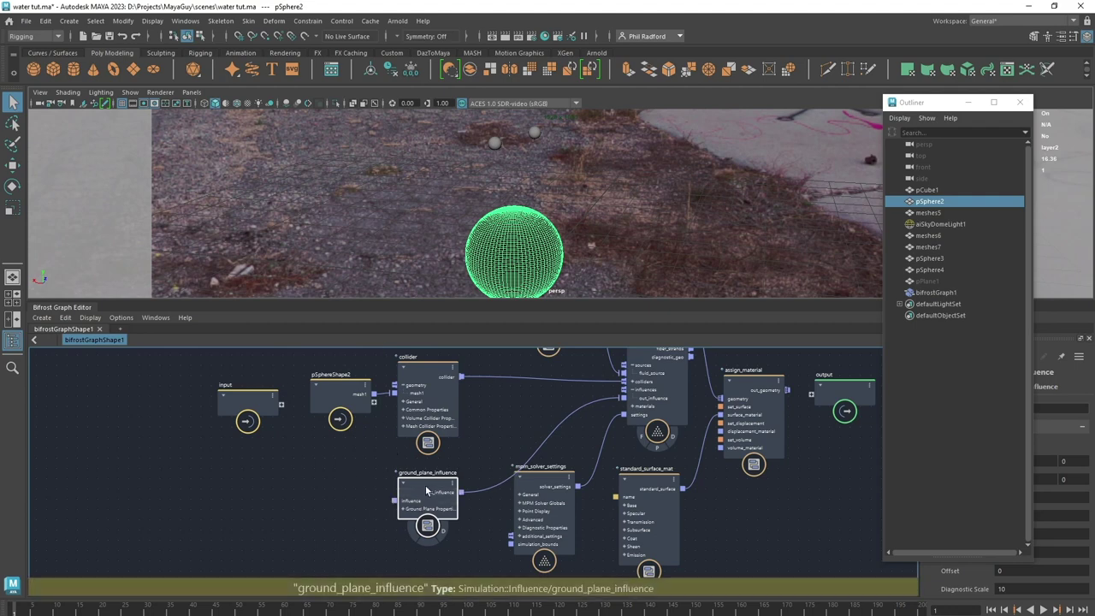
pyautogui.moveTo(425, 485); pyautogui.dragTo(428, 479)
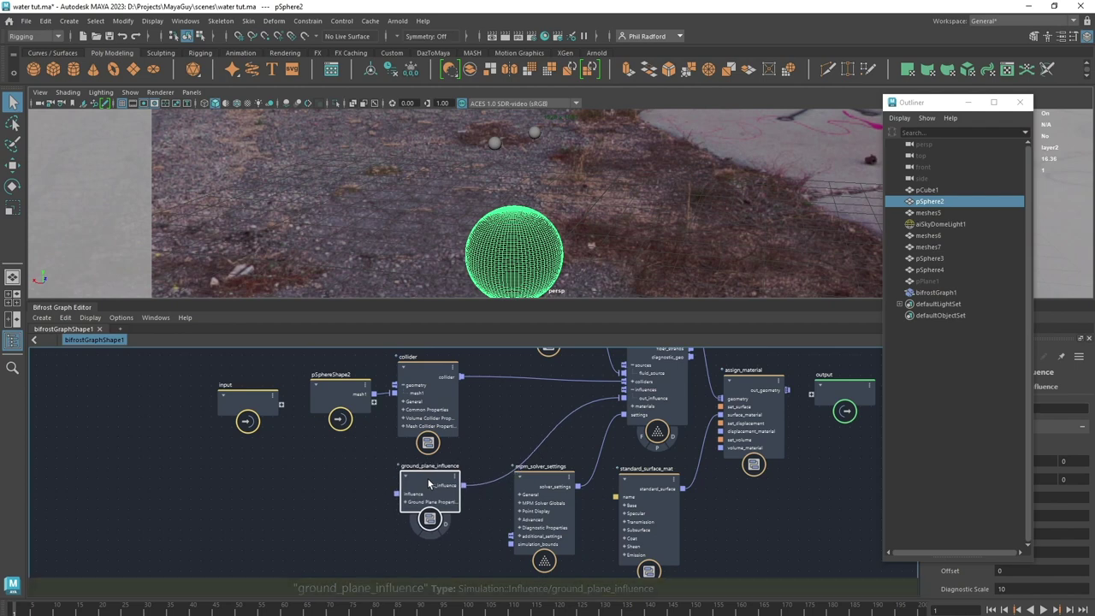
pyautogui.moveTo(423, 409); pyautogui.dragTo(420, 395)
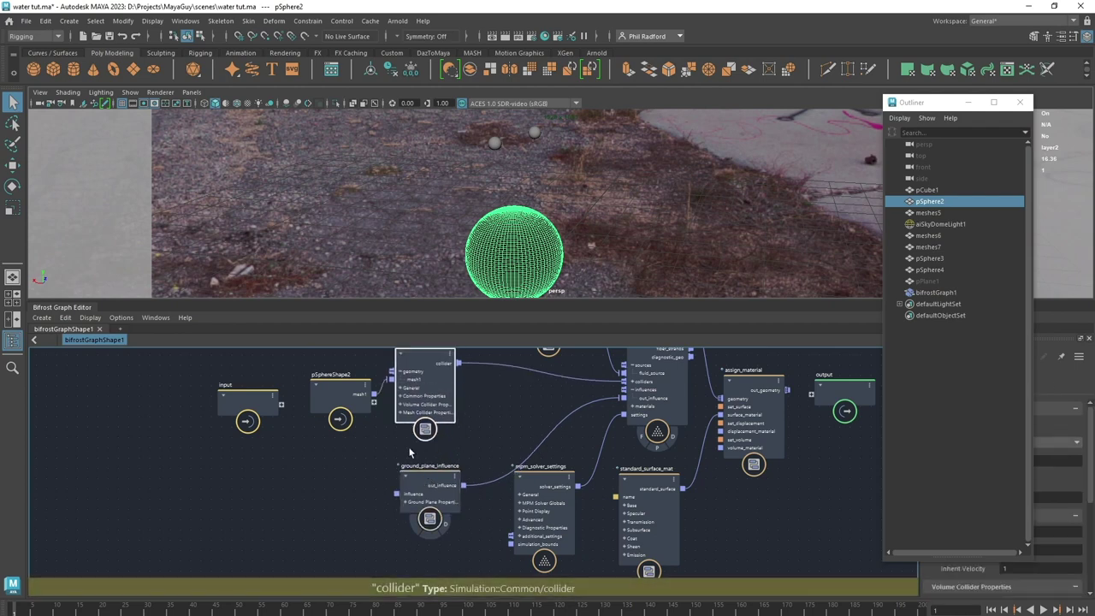
pyautogui.moveTo(413, 488); pyautogui.dragTo(414, 474)
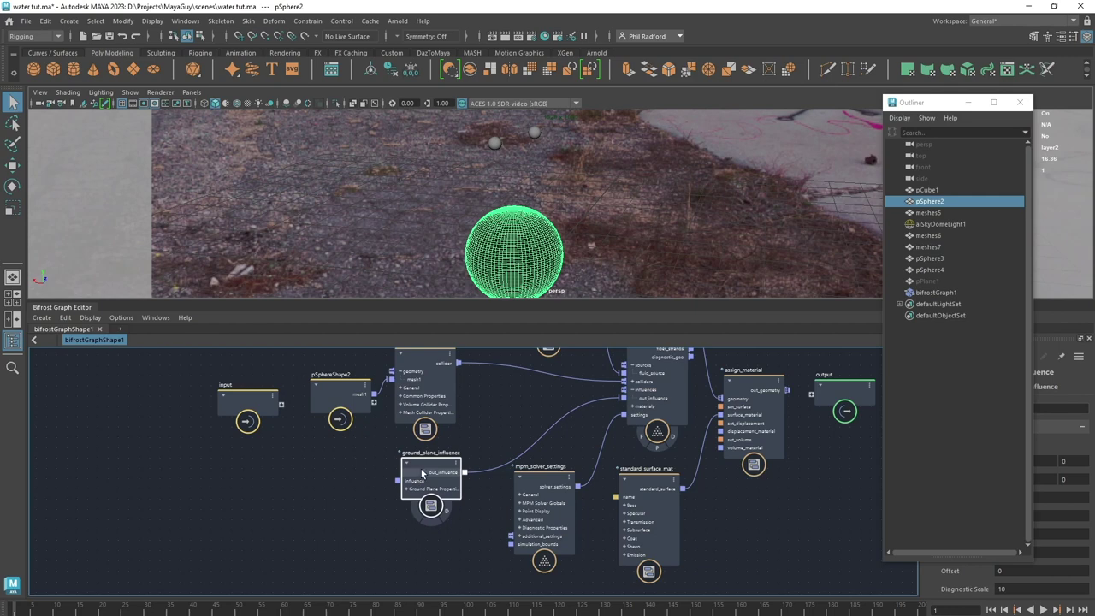
pyautogui.moveTo(347, 391); pyautogui.dragTo(326, 376)
pyautogui.moveTo(249, 409); pyautogui.dragTo(188, 417)
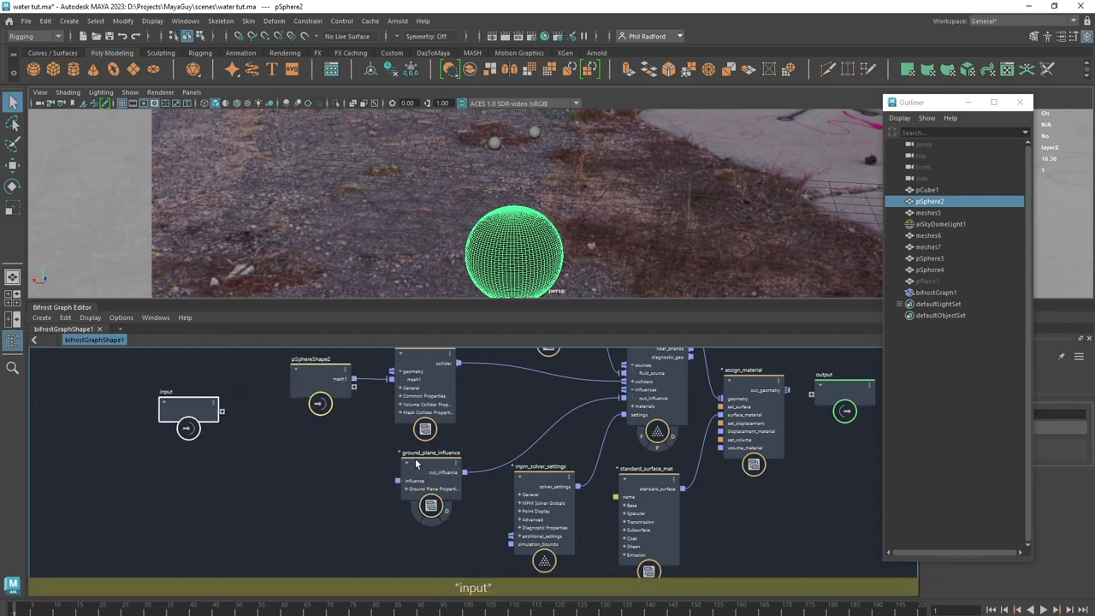
pyautogui.keyDown('alt'); pyautogui.moveTo(508, 398); pyautogui.dragTo(489, 439, button='middle'); pyautogui.keyUp('alt')
pyautogui.scroll(-1, 488, 440)
pyautogui.scroll(2, 488, 440)
pyautogui.moveTo(412, 522); pyautogui.dragTo(417, 504)
pyautogui.keyDown('alt'); pyautogui.moveTo(487, 455); pyautogui.dragTo(477, 439, button='middle'); pyautogui.keyUp('alt')
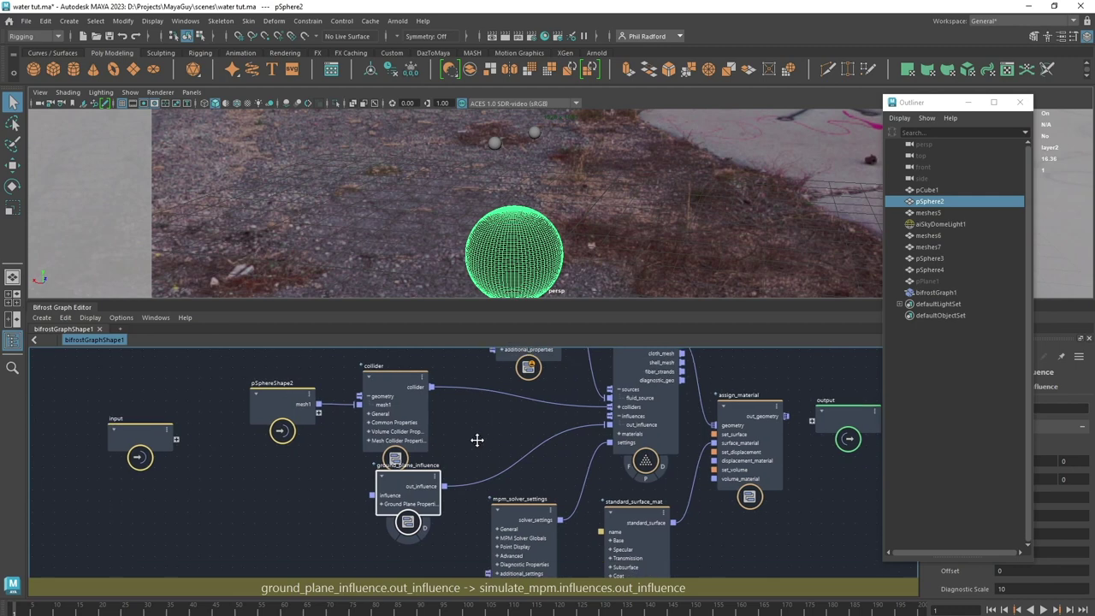
# Turn on the diagnostic display of ground_plane_influence to show the plane in the viewport, and move the node clear of the collider
pyautogui.click(428, 531)
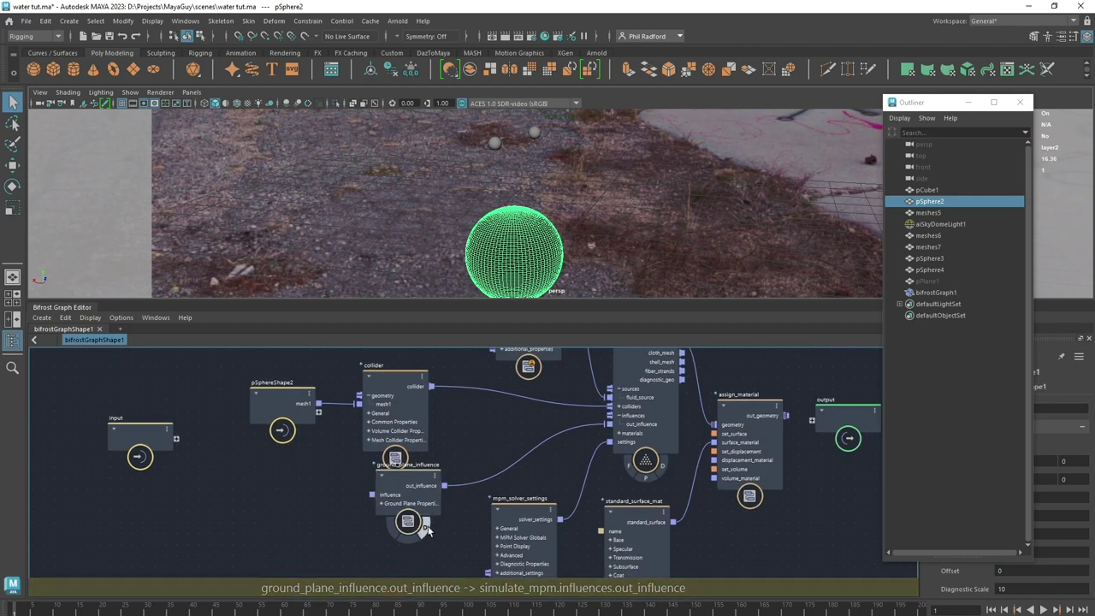
pyautogui.moveTo(418, 494); pyautogui.dragTo(416, 497)
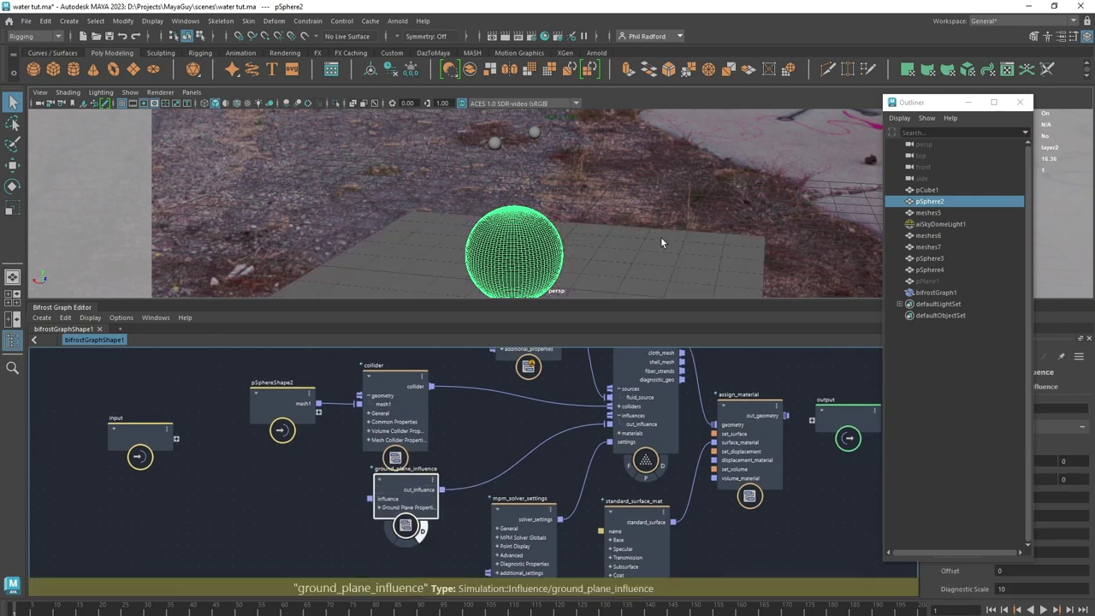
pyautogui.keyDown('alt'); pyautogui.moveTo(685, 246); pyautogui.dragTo(687, 226, button='middle'); pyautogui.keyUp('alt')
pyautogui.keyDown('alt'); pyautogui.moveTo(687, 226); pyautogui.dragTo(685, 240); pyautogui.keyUp('alt')
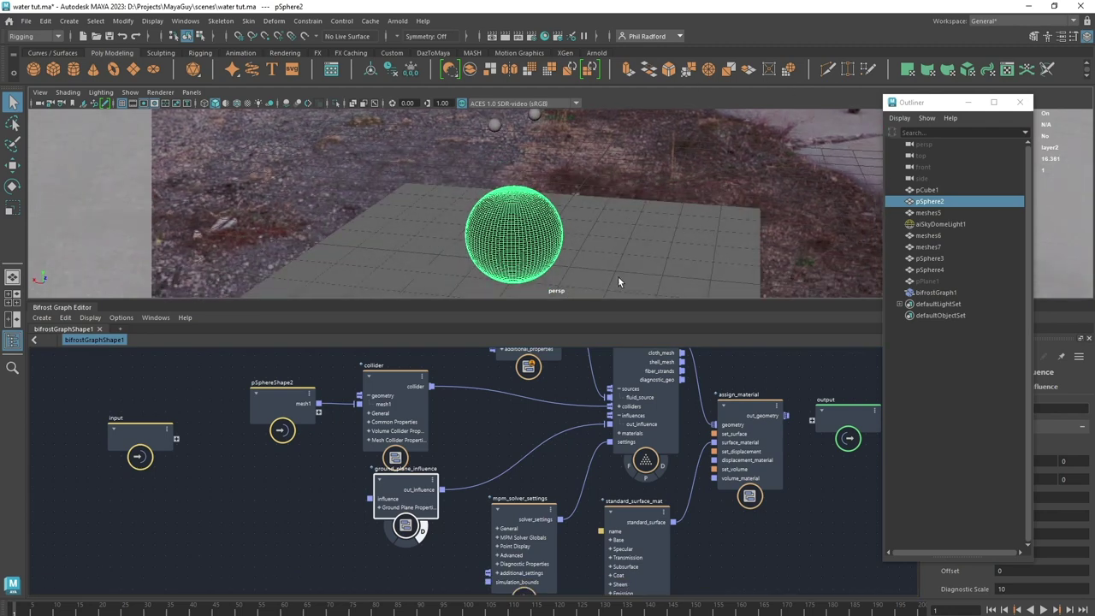
pyautogui.moveTo(383, 505); pyautogui.dragTo(385, 515)
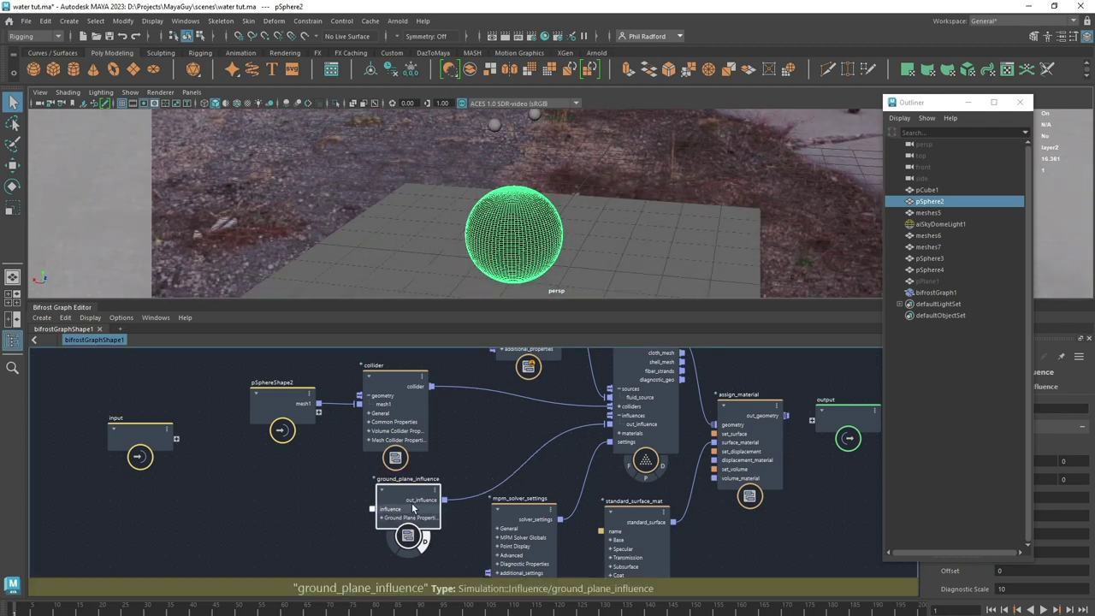
# Minimize the Outliner and set the ground plane's Diagnostic Scale to 15 and Bounciness to 0
pyautogui.click(967, 102)
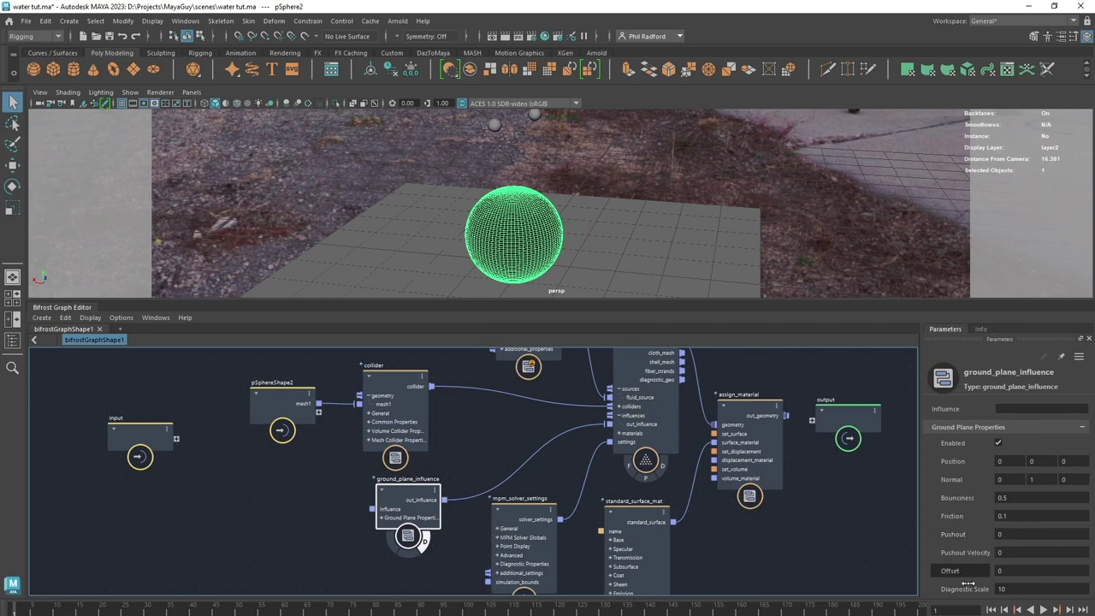
pyautogui.click(1011, 588)
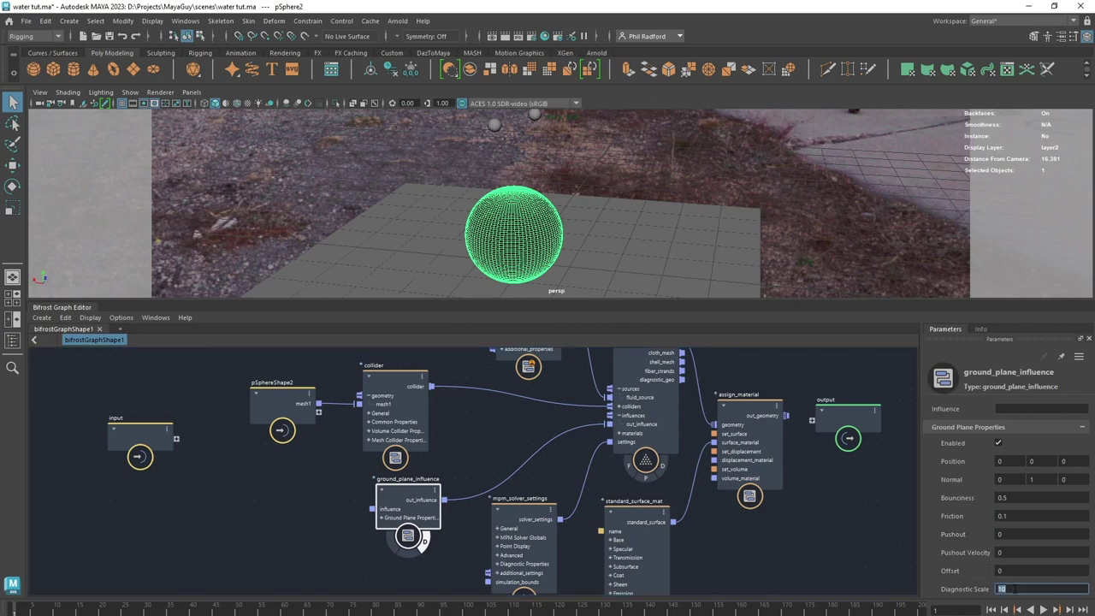
pyautogui.press('Return')
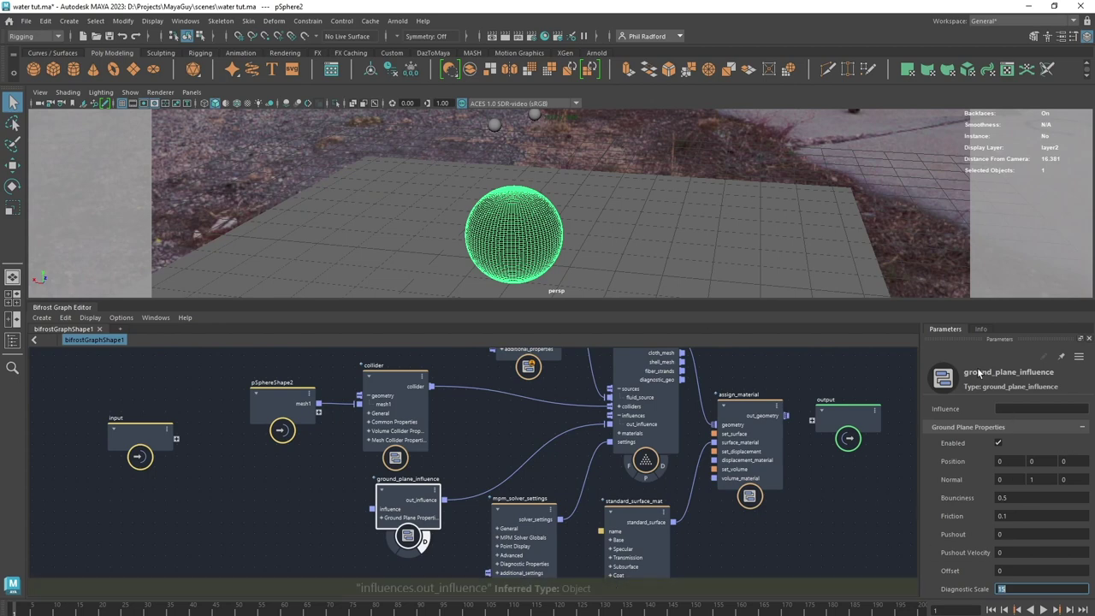
pyautogui.click(1030, 499)
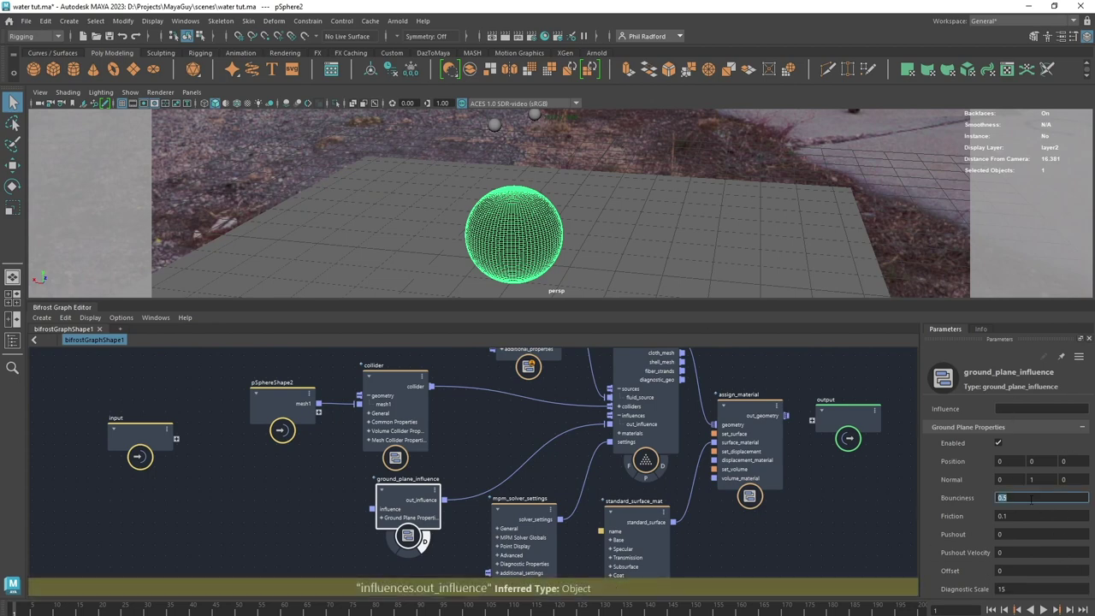
pyautogui.write('0')
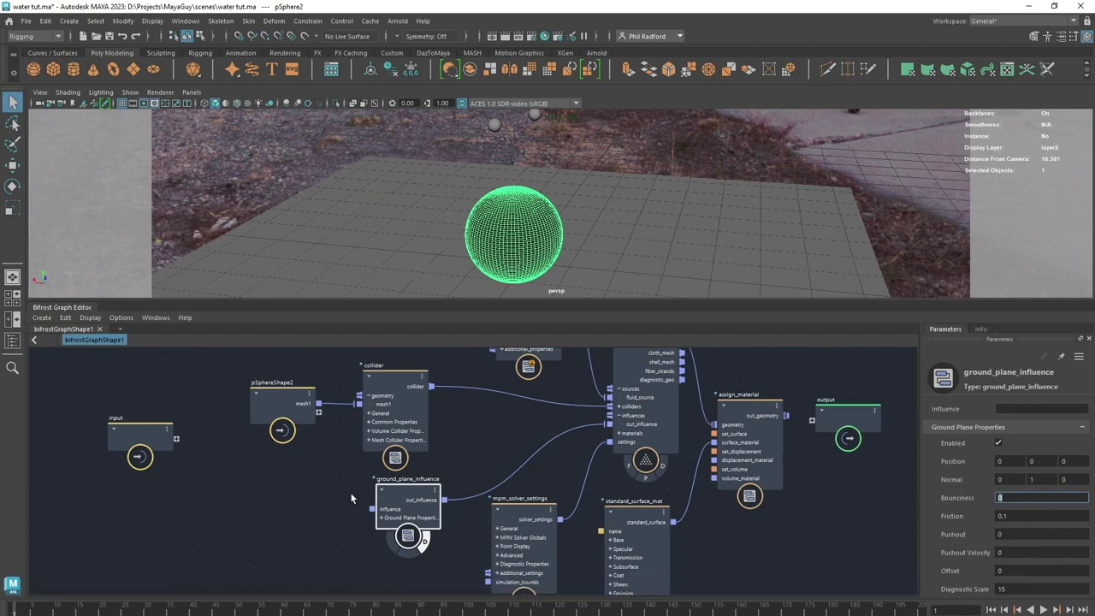
# Tidy the graph by lowering ground_plane_influence and moving source_mpm_fluid and pSphereShape3 further away from simulate_mpm
pyautogui.keyDown('alt'); pyautogui.moveTo(331, 483); pyautogui.dragTo(333, 500, button='middle'); pyautogui.keyUp('alt')
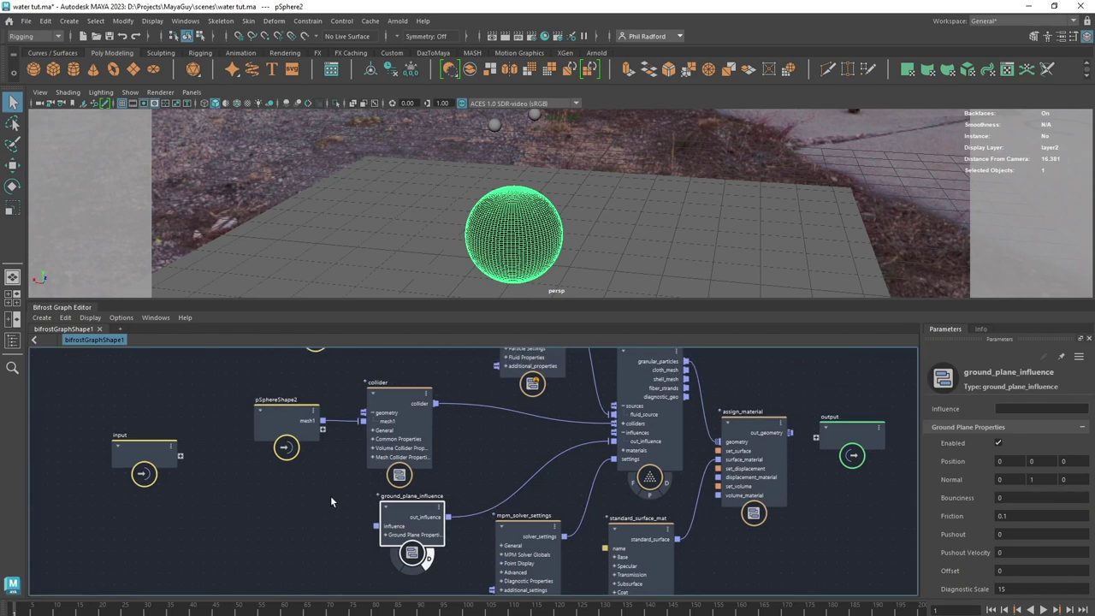
pyautogui.moveTo(409, 508); pyautogui.dragTo(401, 516)
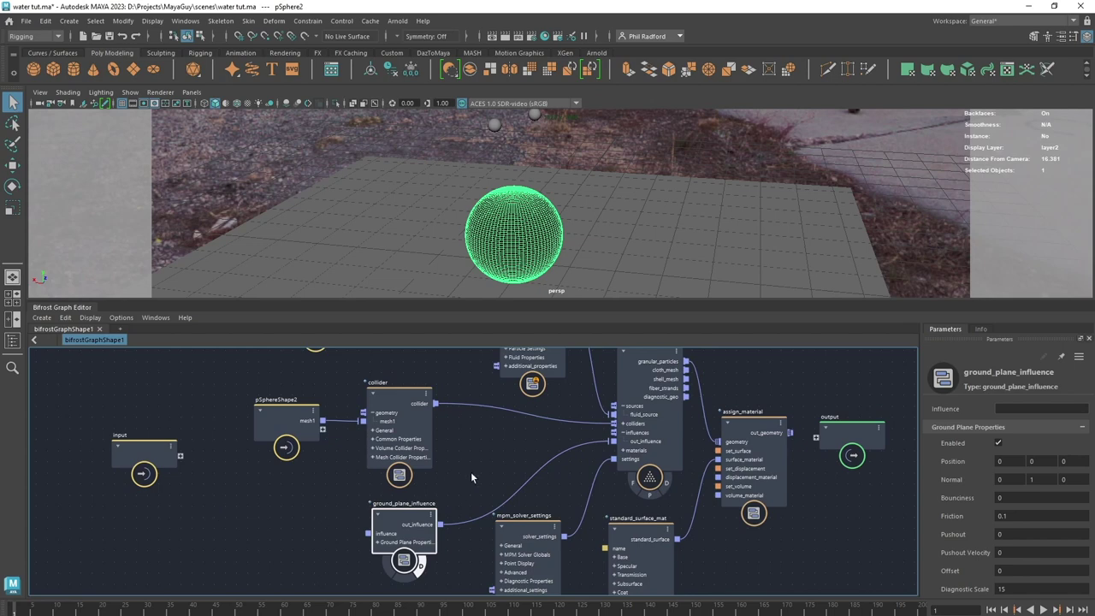
pyautogui.keyDown('alt'); pyautogui.moveTo(497, 457); pyautogui.dragTo(478, 535, button='middle'); pyautogui.keyUp('alt')
pyautogui.moveTo(522, 416); pyautogui.dragTo(398, 395)
pyautogui.moveTo(299, 395); pyautogui.dragTo(203, 405)
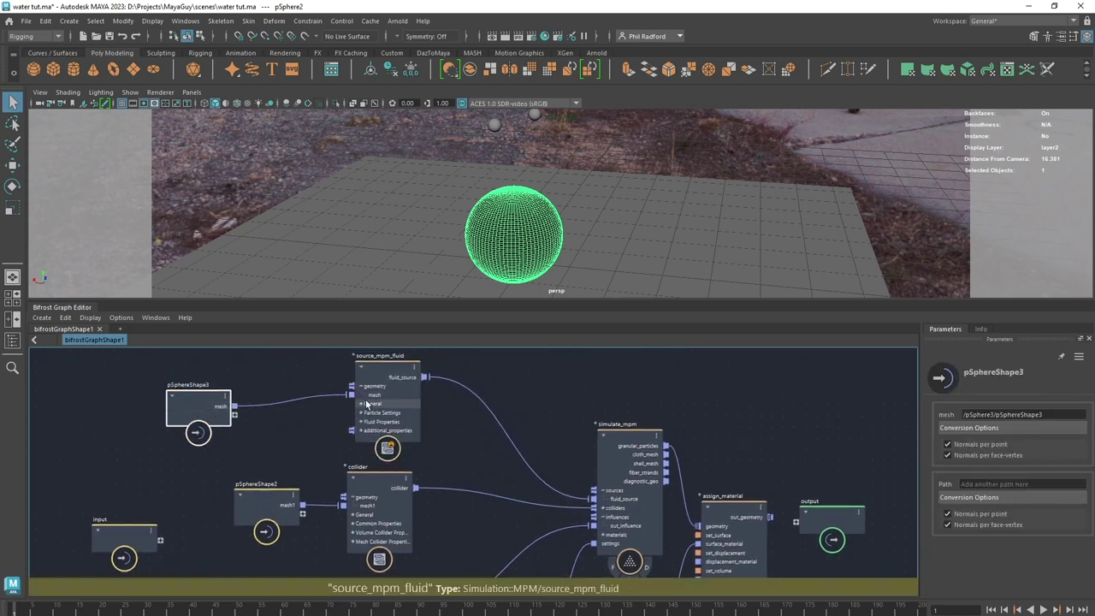
# Set the Vibration Speed in the Fluid Properties of source_mpm_fluid to 15
pyautogui.click(368, 403)
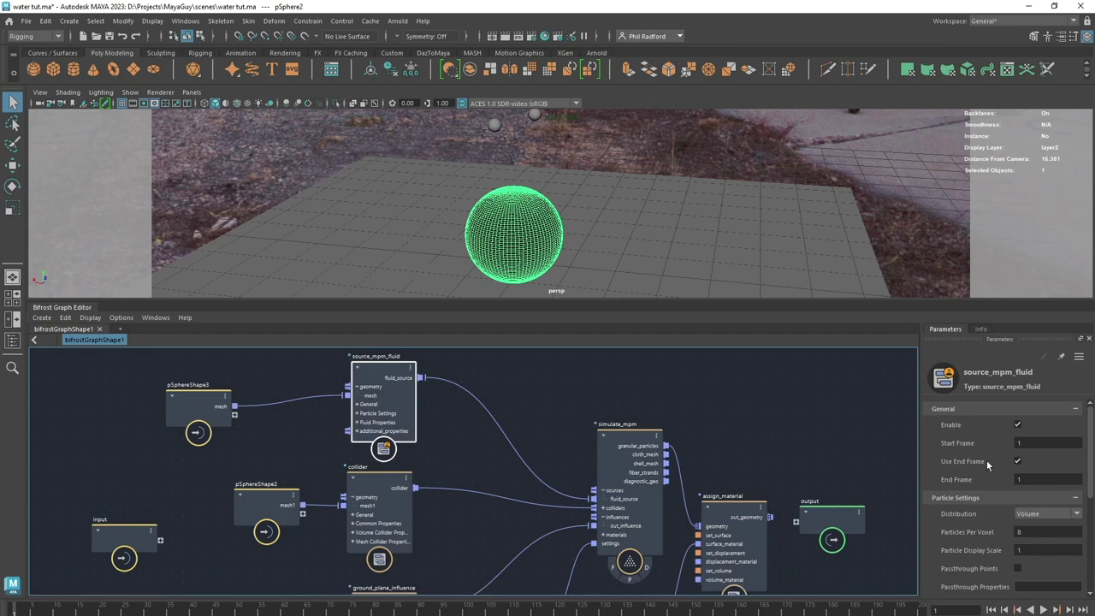
pyautogui.scroll(-5, 987, 464)
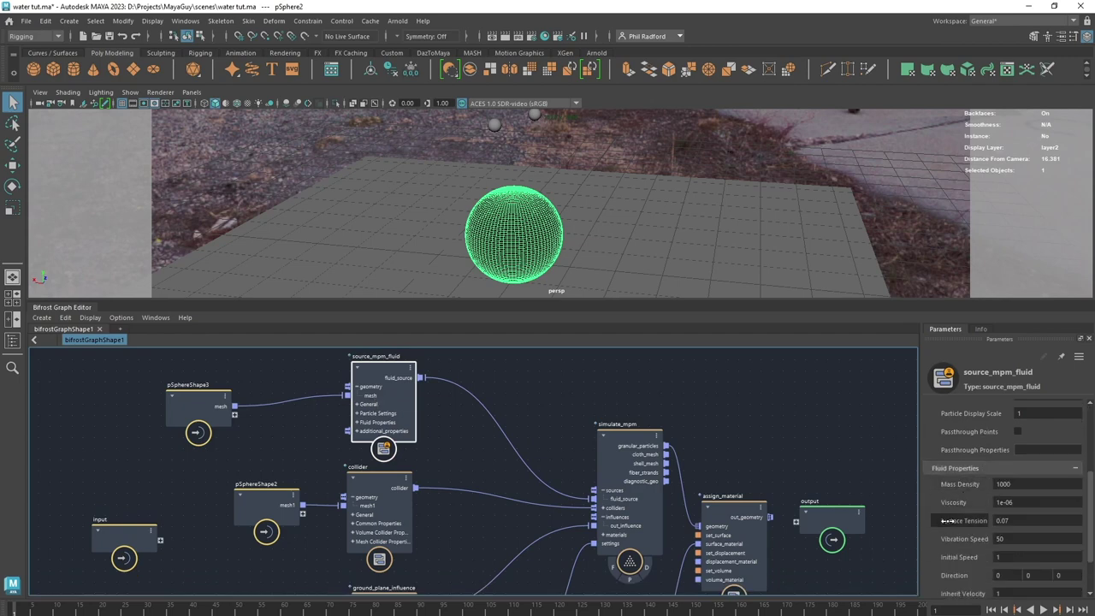
pyautogui.scroll(-2, 970, 503)
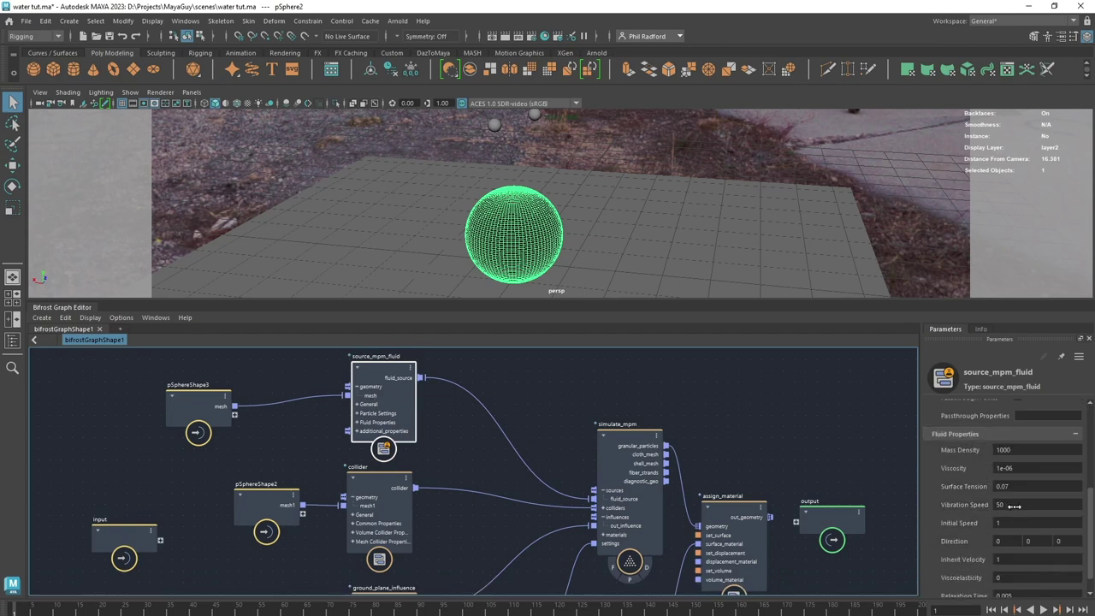
pyautogui.click(1014, 506)
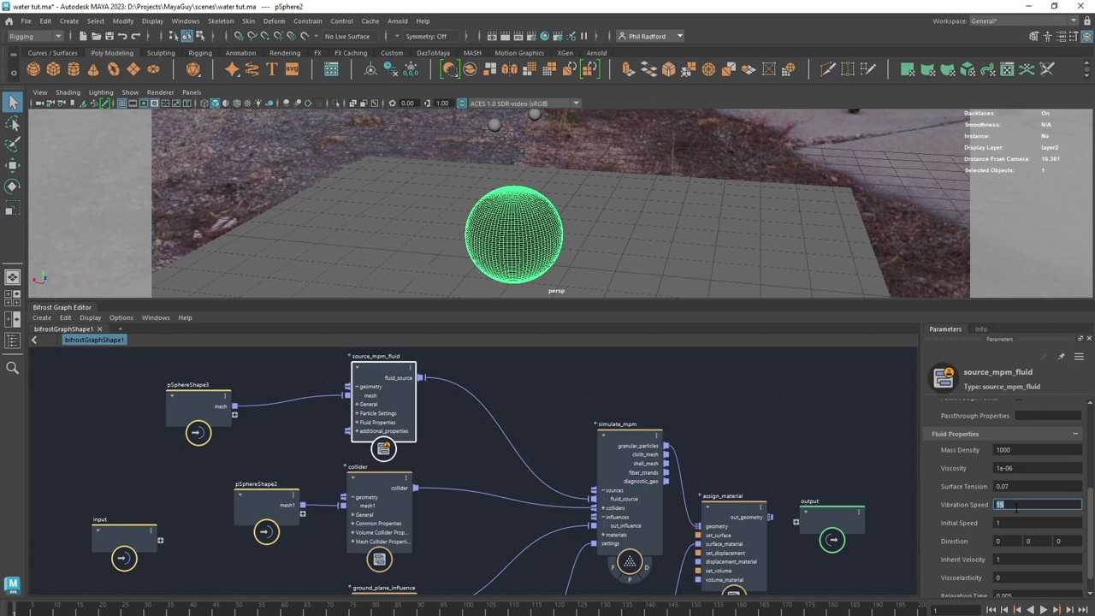
# Move the output and assign_material nodes further away from simulate_mpm to open up space in the graph
pyautogui.moveTo(439, 458); pyautogui.dragTo(366, 444, button='middle')
pyautogui.click(367, 444)
pyautogui.click(381, 420)
pyautogui.moveTo(670, 464); pyautogui.dragTo(719, 432)
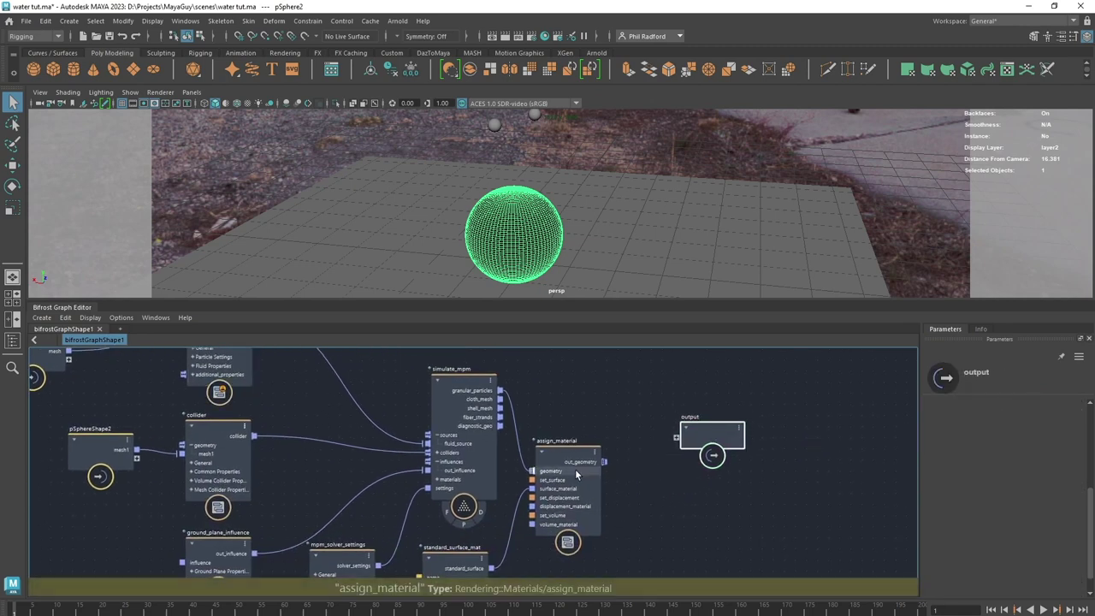
pyautogui.moveTo(575, 468); pyautogui.dragTo(611, 463)
pyautogui.moveTo(648, 539); pyautogui.dragTo(593, 471, button='middle')
pyautogui.scroll(1, 640, 439)
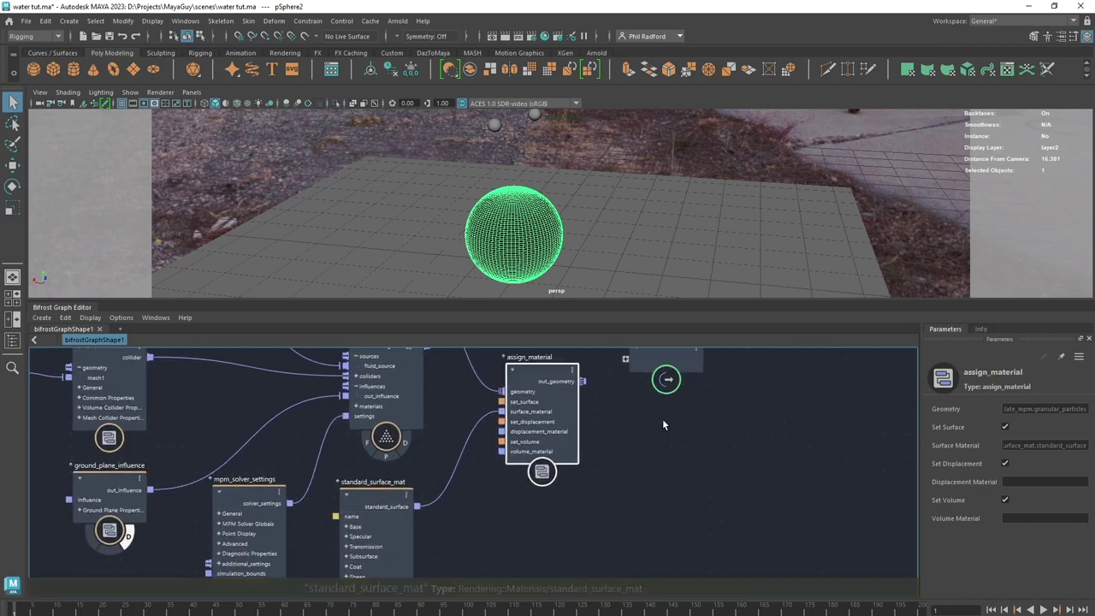
# Connect out_geometry of assign_material to the output node and line the output node up beside it
pyautogui.moveTo(662, 420); pyautogui.dragTo(634, 502, button='middle')
pyautogui.moveTo(553, 465); pyautogui.dragTo(605, 441)
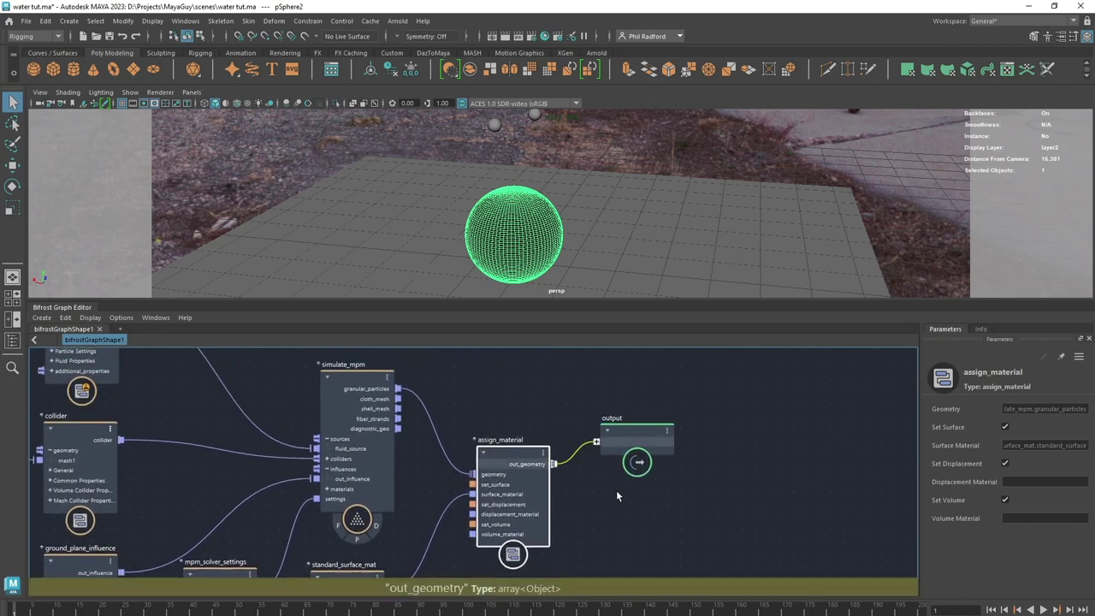
pyautogui.click(633, 445)
pyautogui.moveTo(668, 460); pyautogui.dragTo(720, 482)
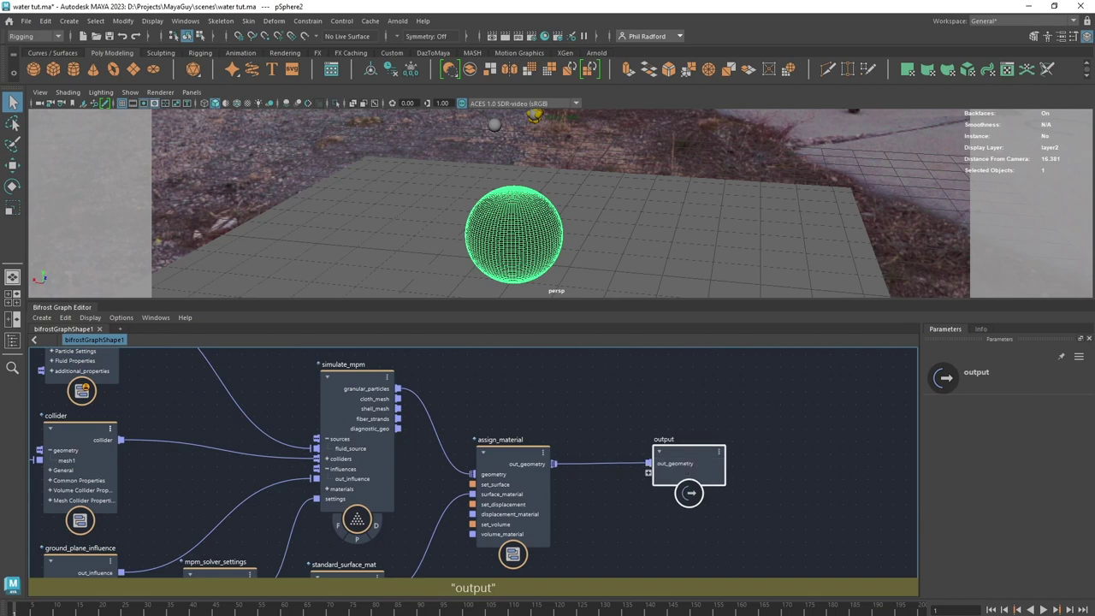
# Play the simulation to frame 16 and examine the particles hitting the collider sphere up close
pyautogui.click(1043, 609)
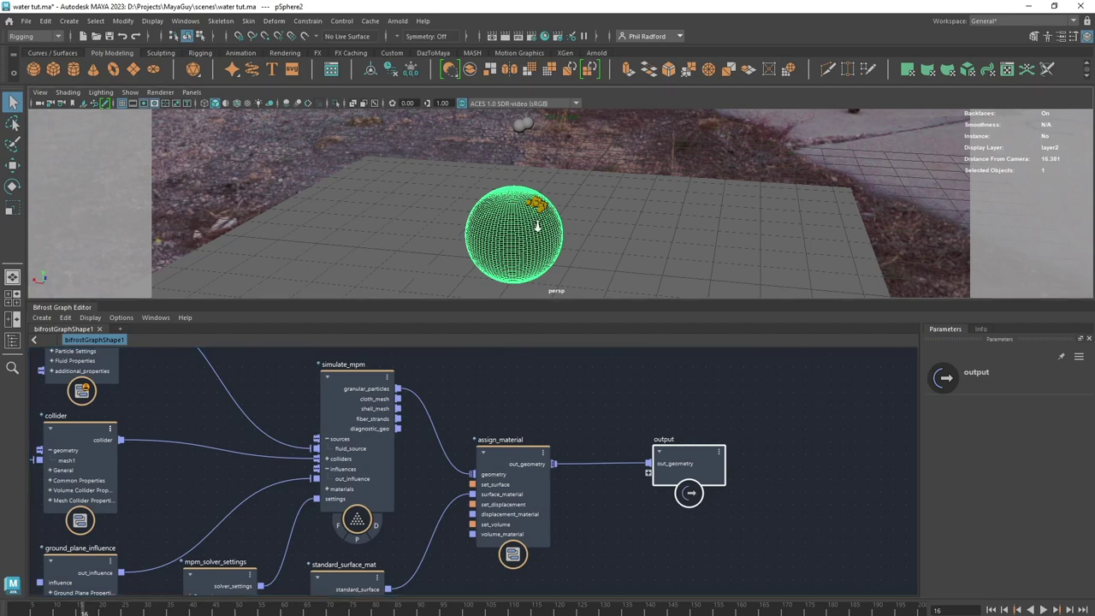
pyautogui.keyDown('alt'); pyautogui.moveTo(534, 223); pyautogui.dragTo(748, 292, button='right'); pyautogui.keyUp('alt')
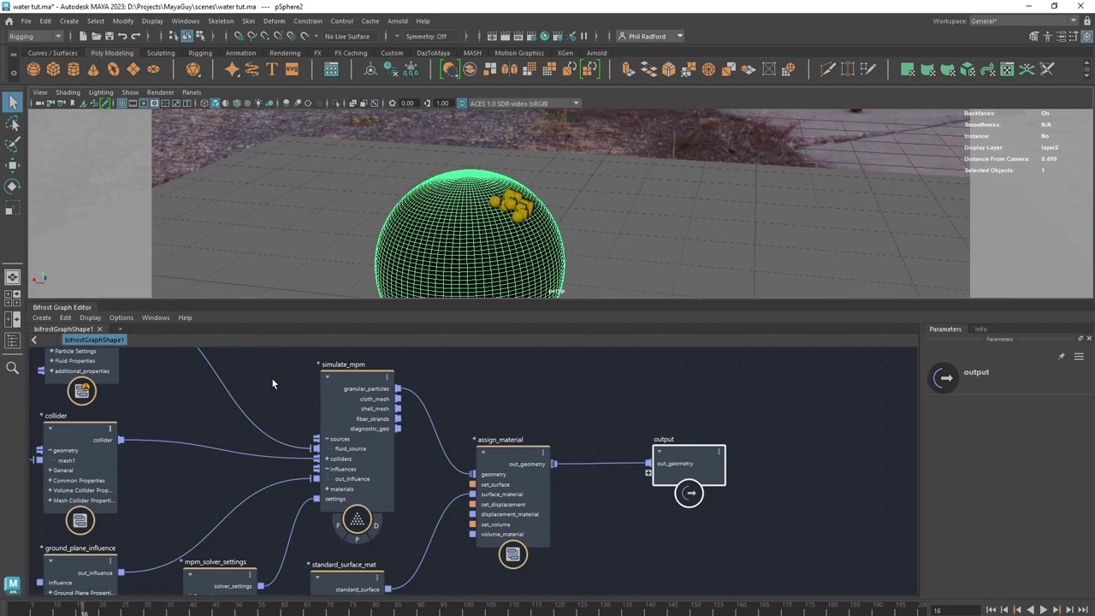
# Set the End Frame of source_mpm_fluid to 55 and its Particles Per Voxel to 12
pyautogui.moveTo(272, 384); pyautogui.dragTo(607, 450, button='middle')
pyautogui.click(475, 411)
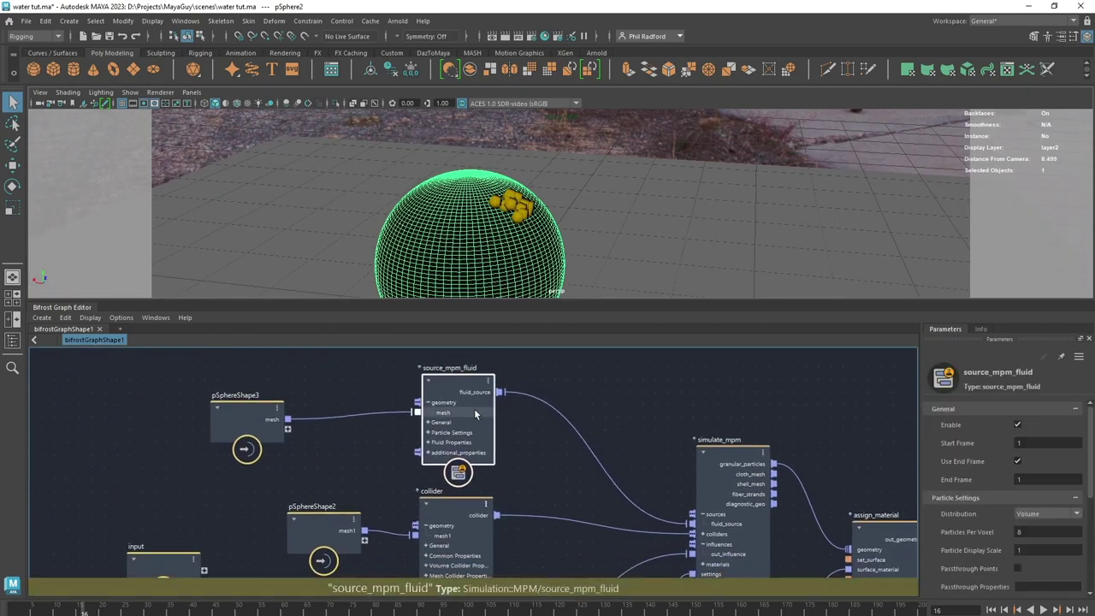
pyautogui.moveTo(474, 410); pyautogui.dragTo(477, 397)
pyautogui.moveTo(863, 462); pyautogui.dragTo(811, 458, button='middle')
pyautogui.scroll(1, 810, 458)
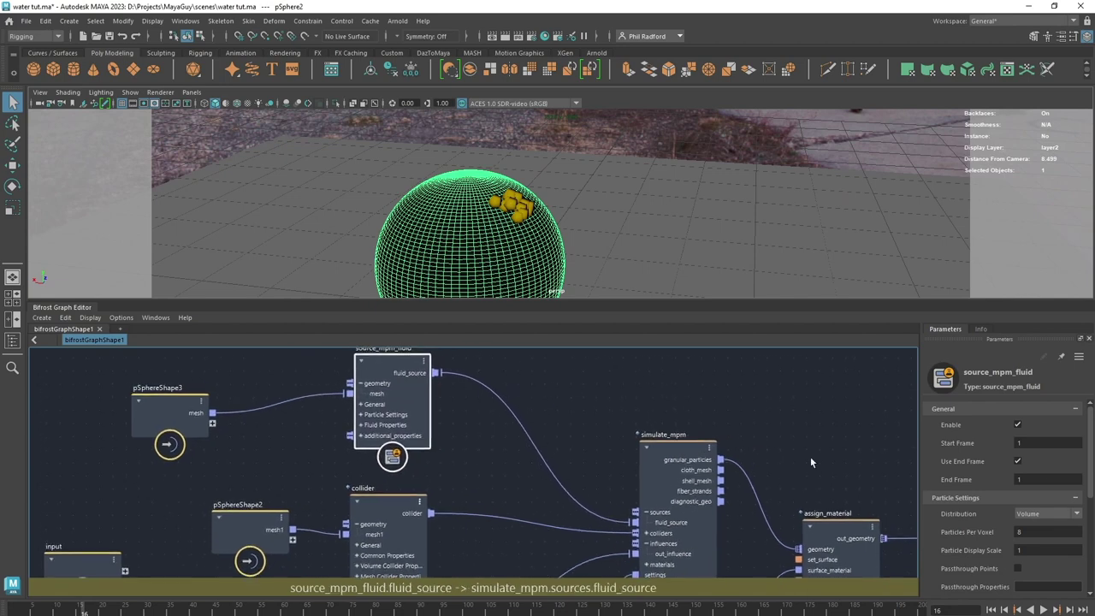
pyautogui.scroll(1, 810, 462)
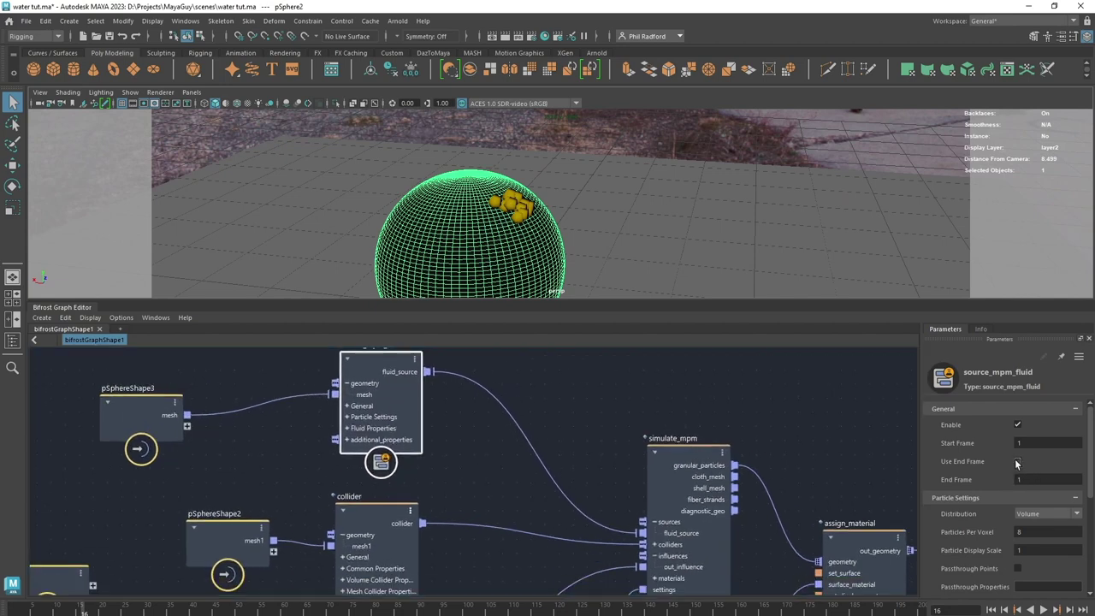
pyautogui.click(1017, 462)
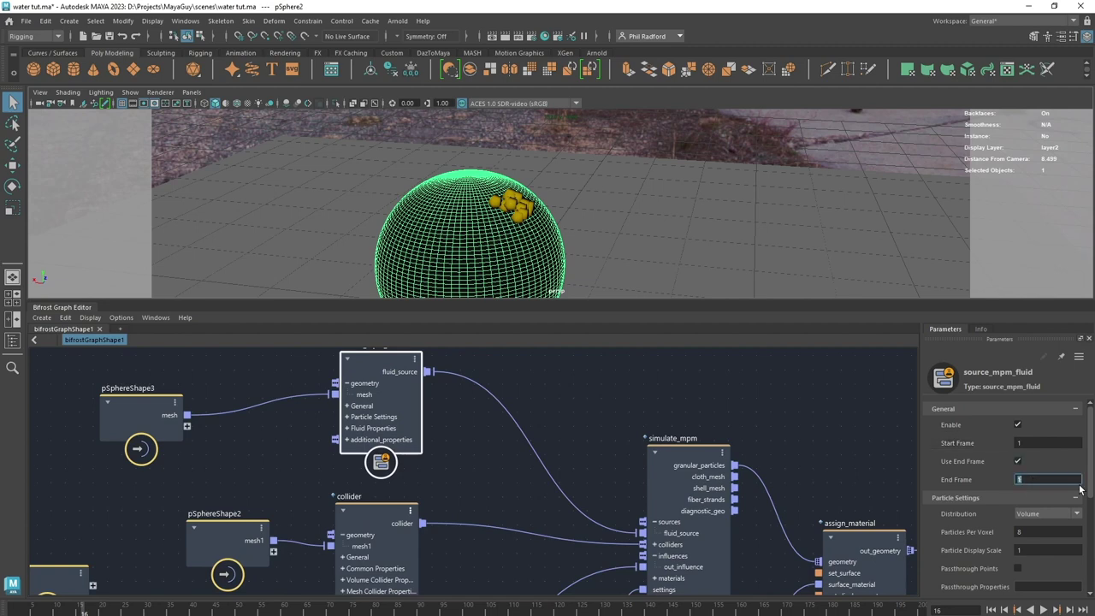
pyautogui.scroll(-2, 1050, 470)
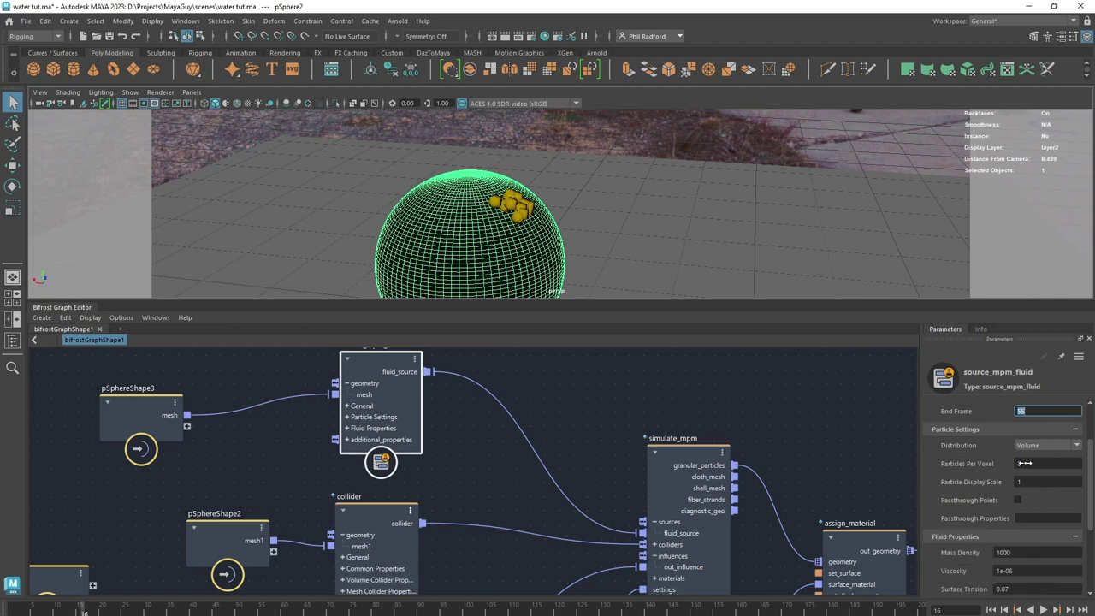
pyautogui.click(1052, 467)
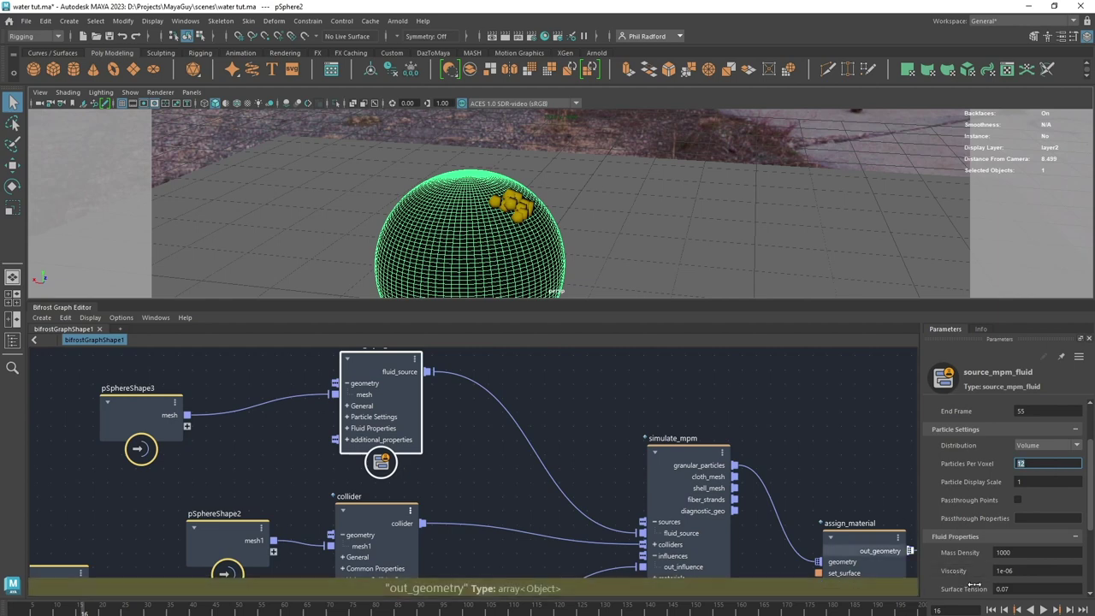
# Replay the simulation from the first frame to frame 25 and examine the splash on the collider sphere
pyautogui.click(990, 609)
pyautogui.keyDown('alt'); pyautogui.moveTo(653, 154); pyautogui.dragTo(646, 164, button='middle'); pyautogui.keyUp('alt')
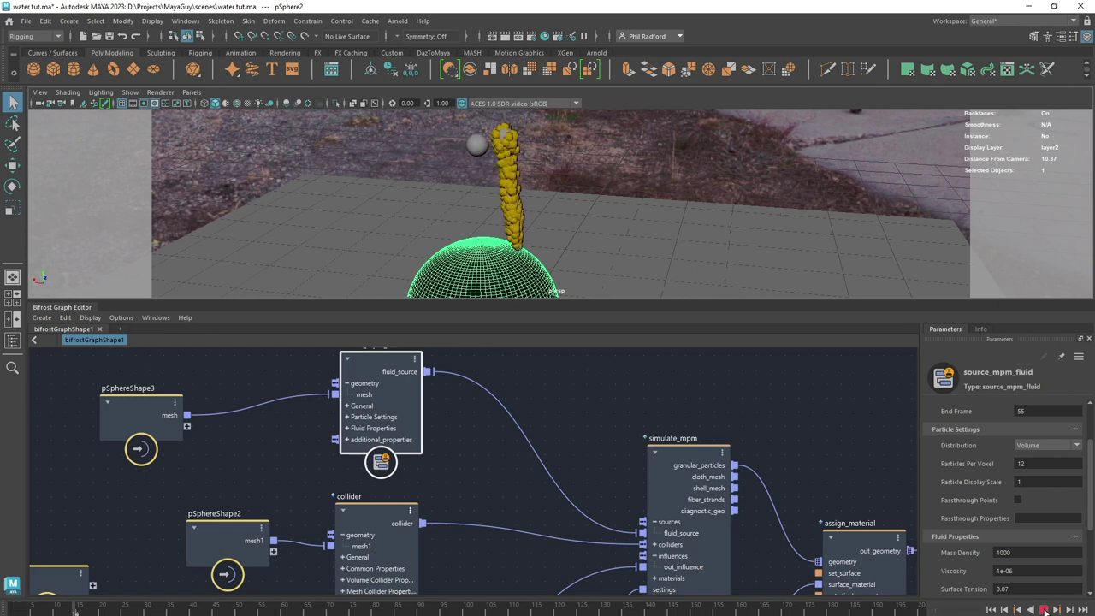
pyautogui.click(1043, 610)
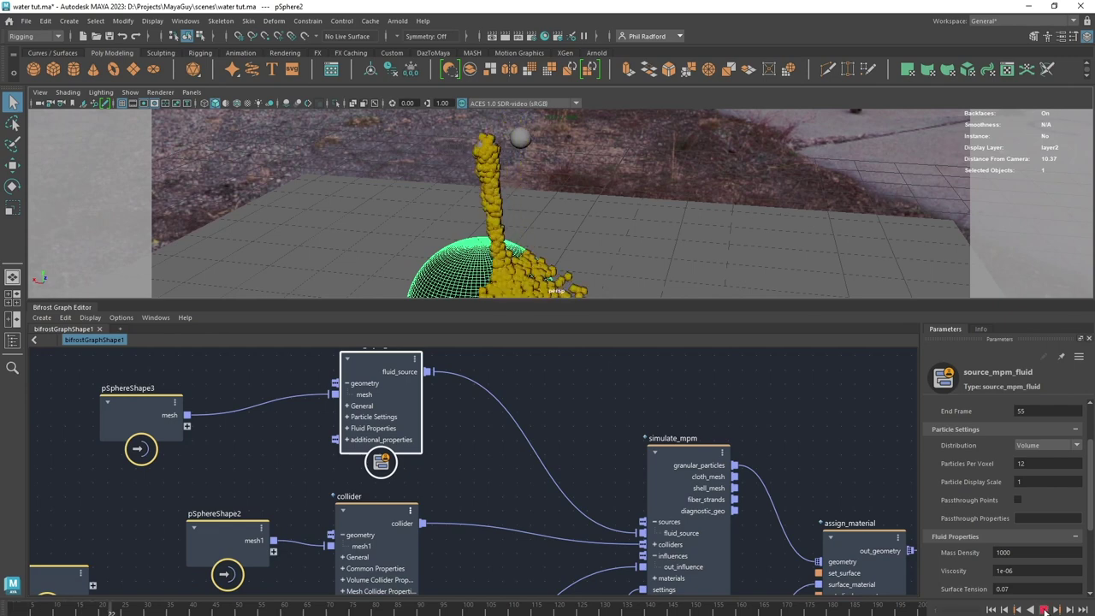
pyautogui.keyDown('alt'); pyautogui.moveTo(594, 284); pyautogui.dragTo(593, 190); pyautogui.keyUp('alt')
pyautogui.keyDown('alt'); pyautogui.moveTo(594, 190); pyautogui.dragTo(514, 182, button='right'); pyautogui.keyUp('alt')
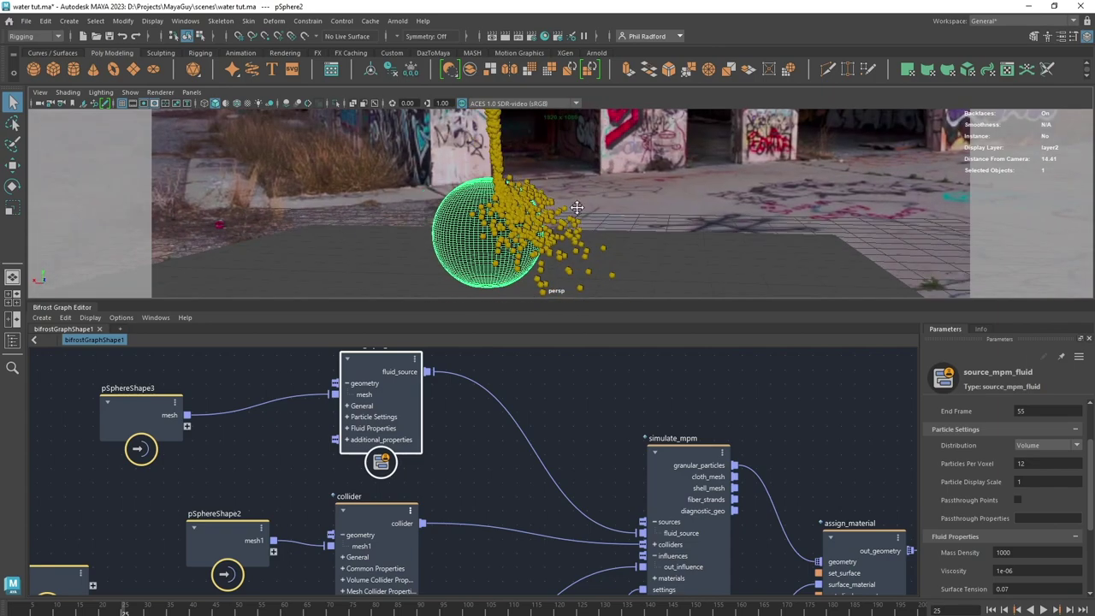
pyautogui.keyDown('alt'); pyautogui.moveTo(577, 208); pyautogui.dragTo(582, 219); pyautogui.keyUp('alt')
pyautogui.keyDown('alt'); pyautogui.moveTo(674, 236); pyautogui.dragTo(659, 190, button='middle'); pyautogui.keyUp('alt')
pyautogui.keyDown('alt'); pyautogui.moveTo(659, 190); pyautogui.dragTo(584, 196, button='right'); pyautogui.keyUp('alt')
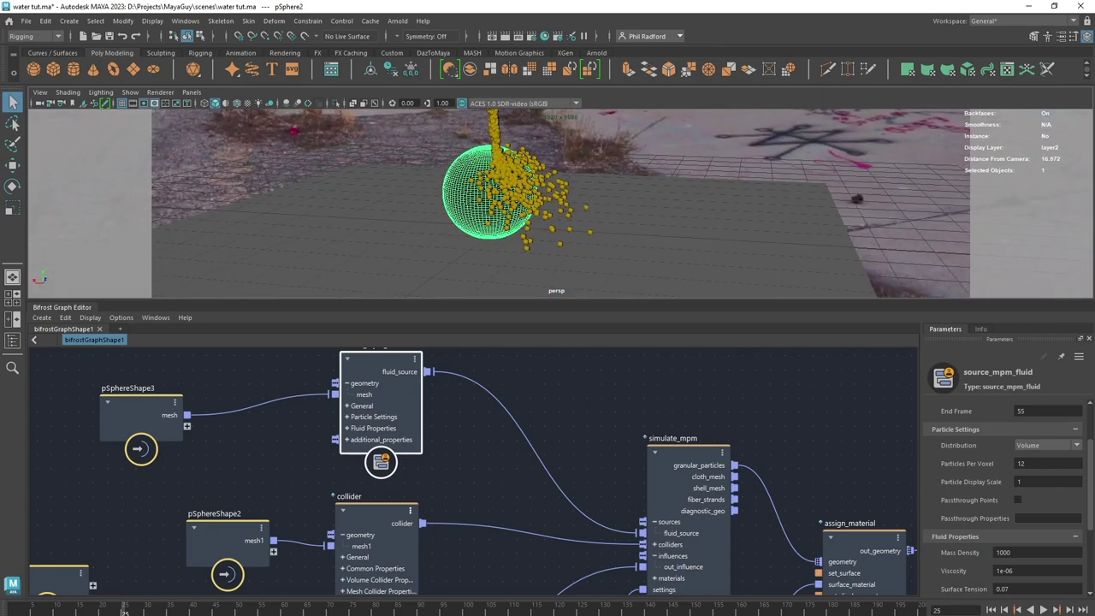
# Continue the simulation to frame 40 and examine how the fluid spreads over the ground plane
pyautogui.click(1042, 608)
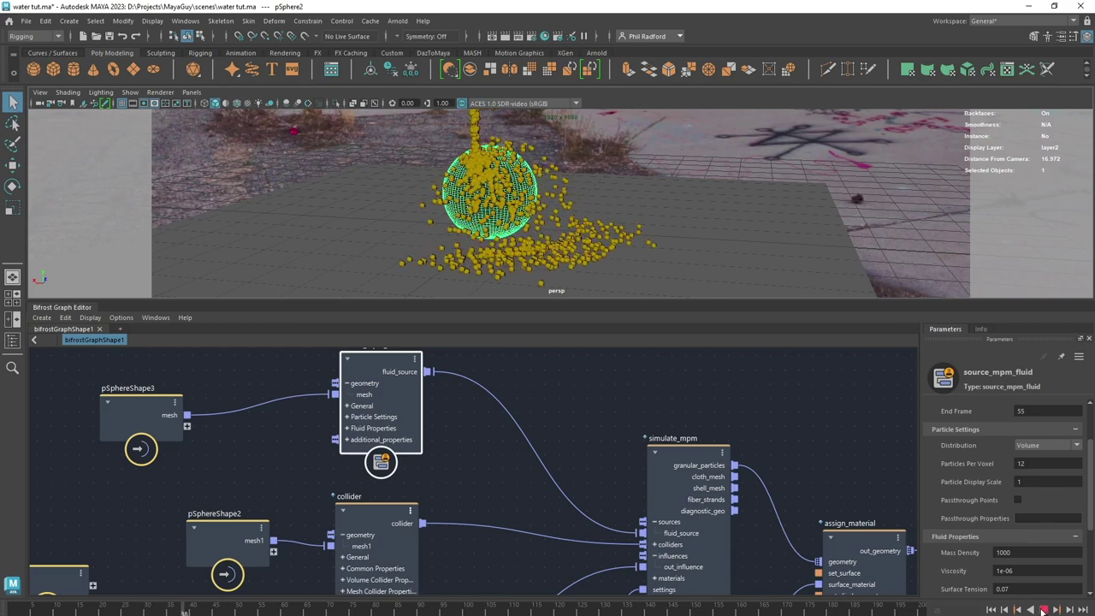
pyautogui.click(1043, 609)
pyautogui.keyDown('alt'); pyautogui.moveTo(619, 251); pyautogui.dragTo(662, 232); pyautogui.keyUp('alt')
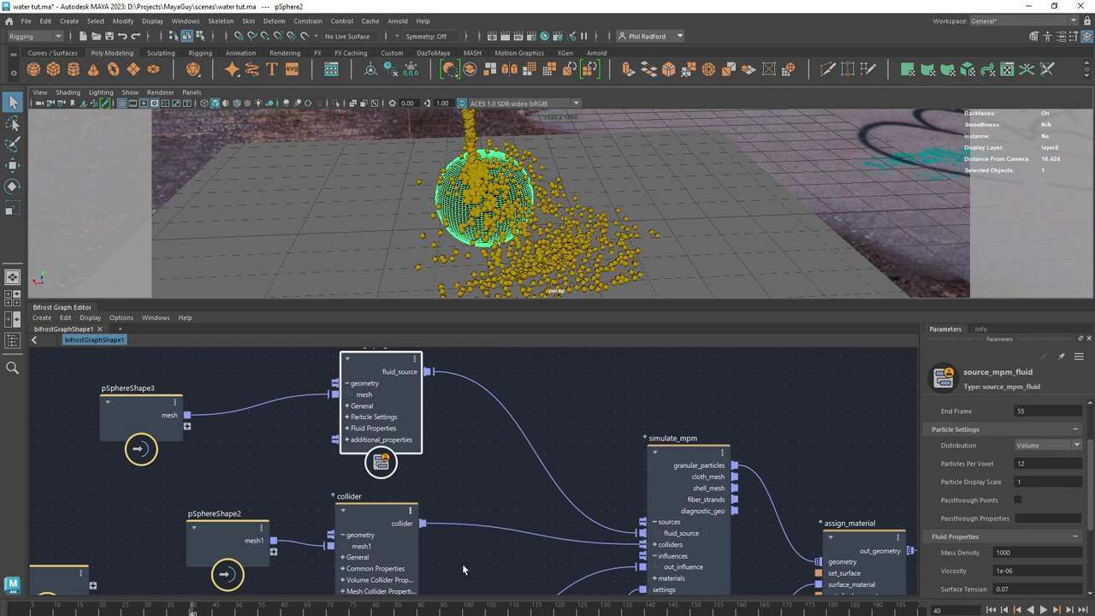
# Set the Detail Size of mpm_solver_settings to 0.1
pyautogui.moveTo(462, 569); pyautogui.dragTo(356, 345, button='middle')
pyautogui.click(415, 467)
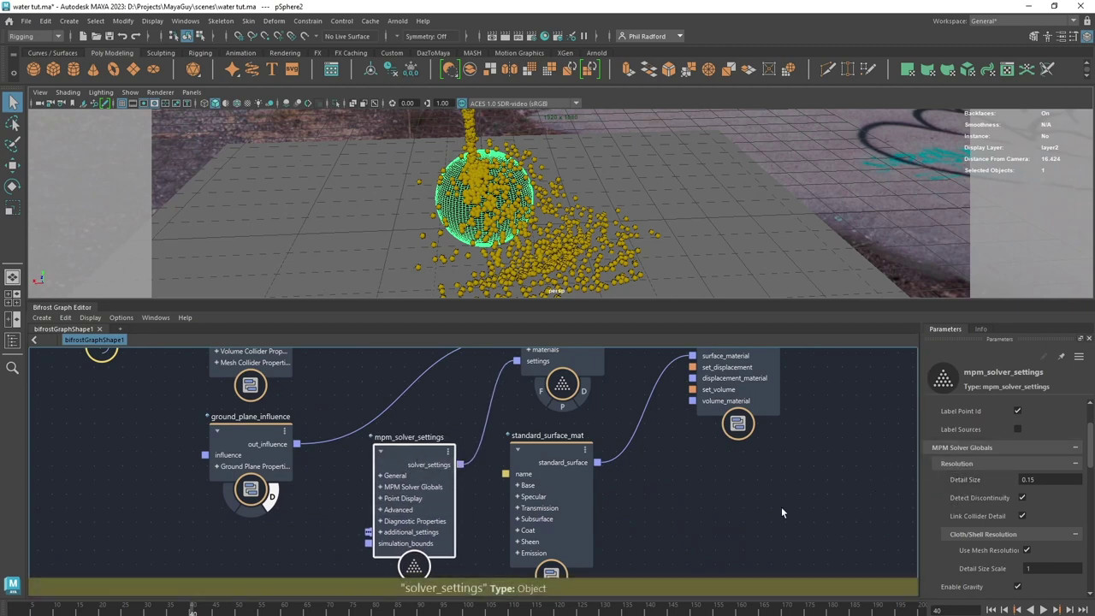
pyautogui.click(1038, 479)
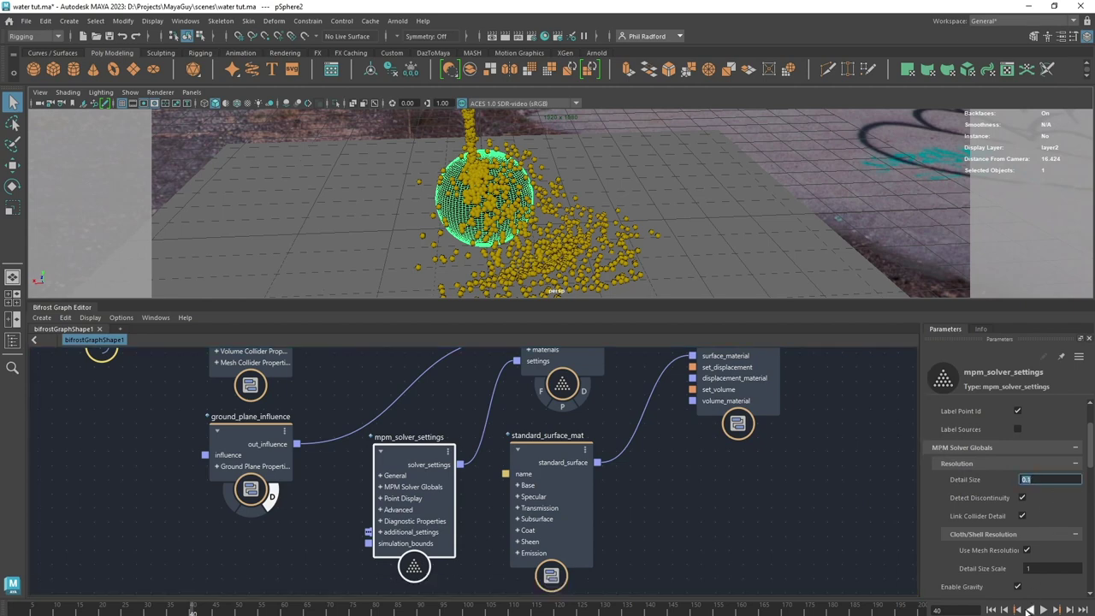
# Return to the first frame and enlarge the viewport above the Bifrost graph to frame the whole setup
pyautogui.click(992, 609)
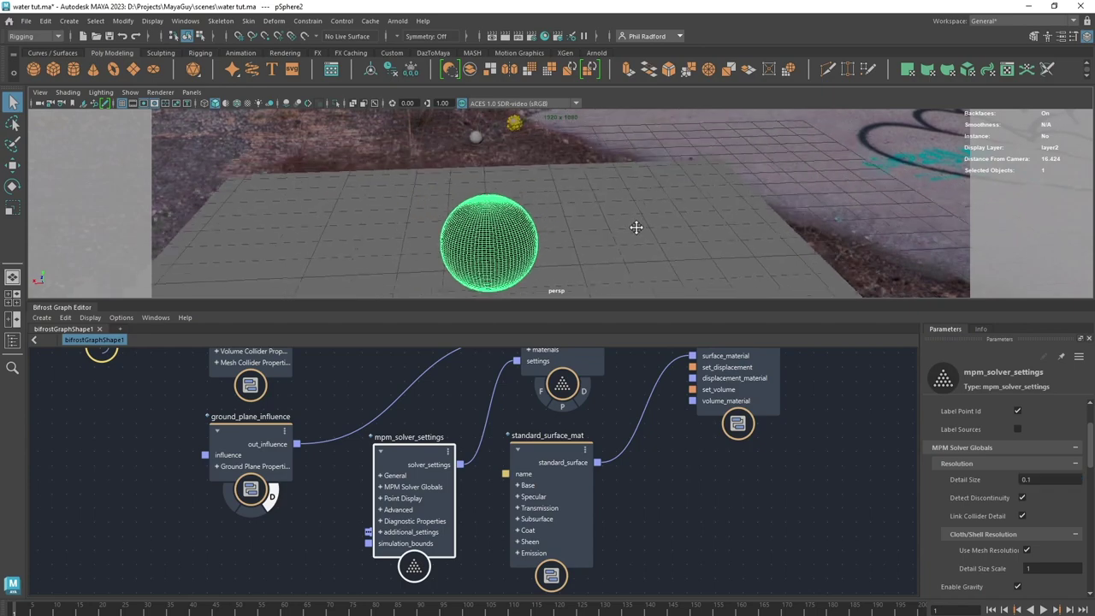
pyautogui.keyDown('alt'); pyautogui.moveTo(619, 221); pyautogui.dragTo(669, 241, button='right'); pyautogui.keyUp('alt')
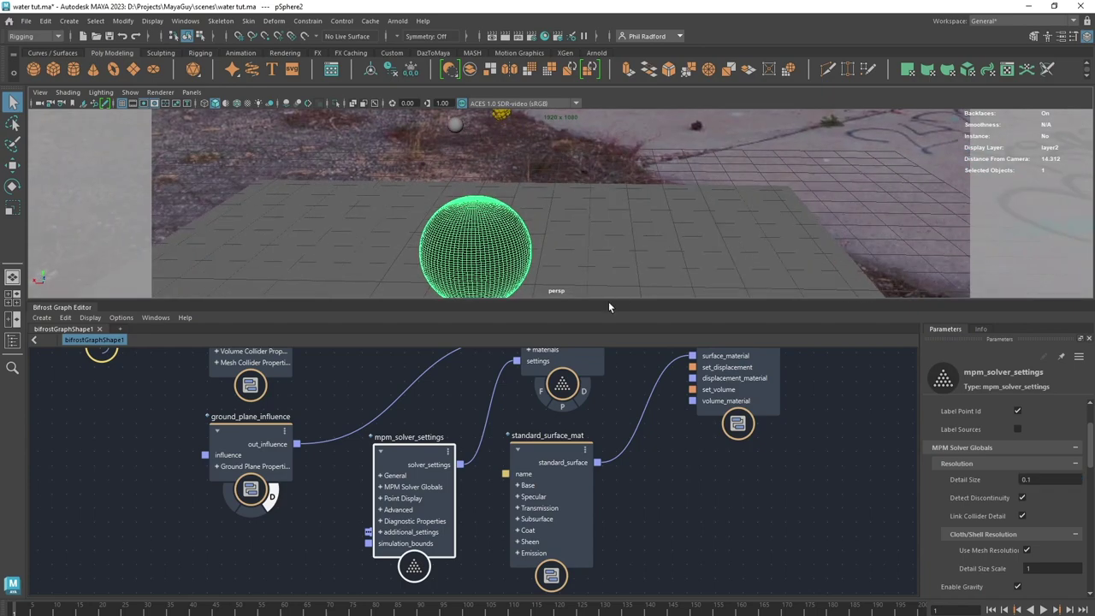
pyautogui.moveTo(609, 306); pyautogui.dragTo(617, 402)
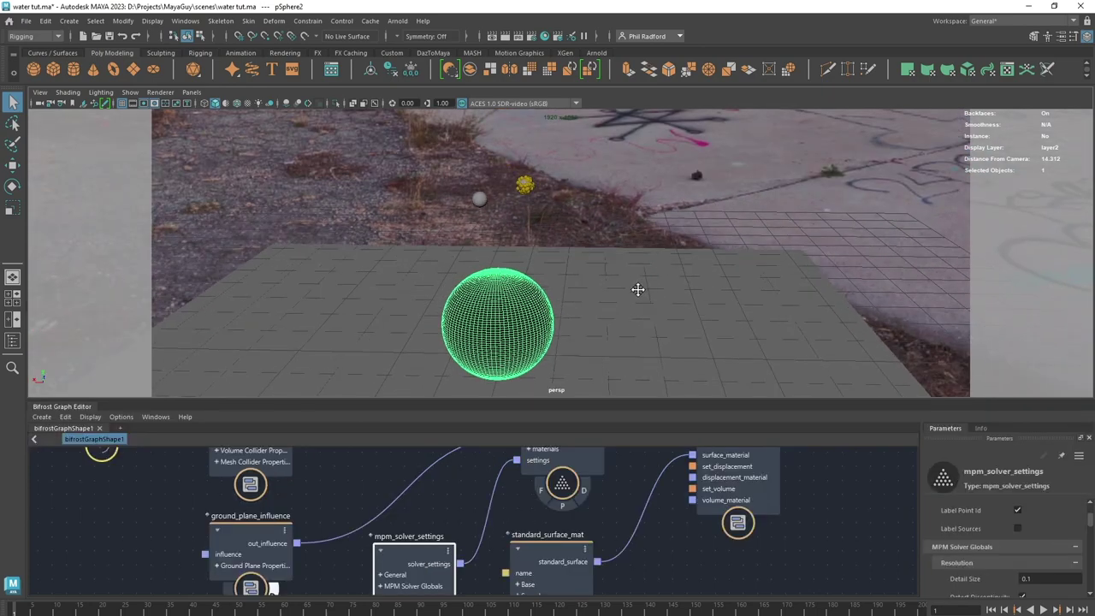
pyautogui.keyDown('alt'); pyautogui.moveTo(637, 289); pyautogui.dragTo(628, 284); pyautogui.keyUp('alt')
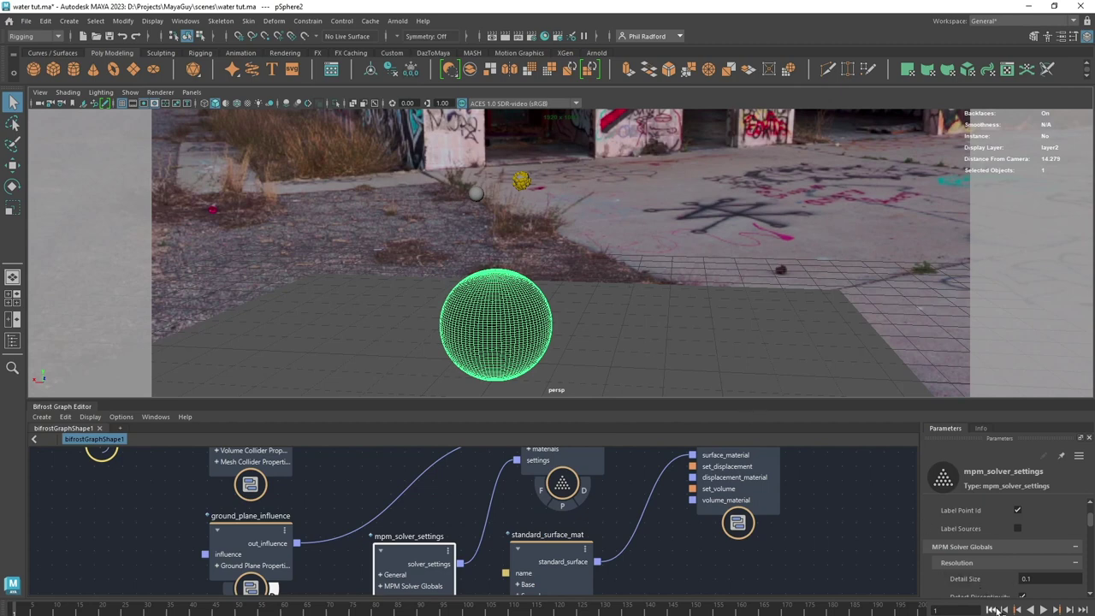
# Play the simulation to frame 30 and examine the finer splash around the collider from several angles
pyautogui.click(1043, 609)
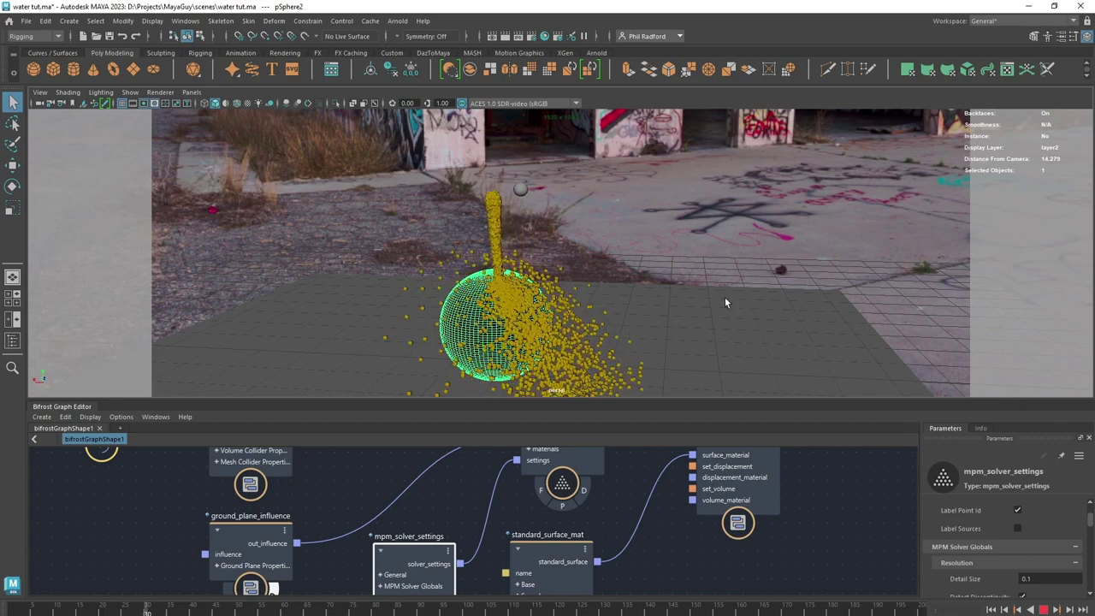
pyautogui.keyDown('alt'); pyautogui.moveTo(724, 301); pyautogui.dragTo(648, 291); pyautogui.keyUp('alt')
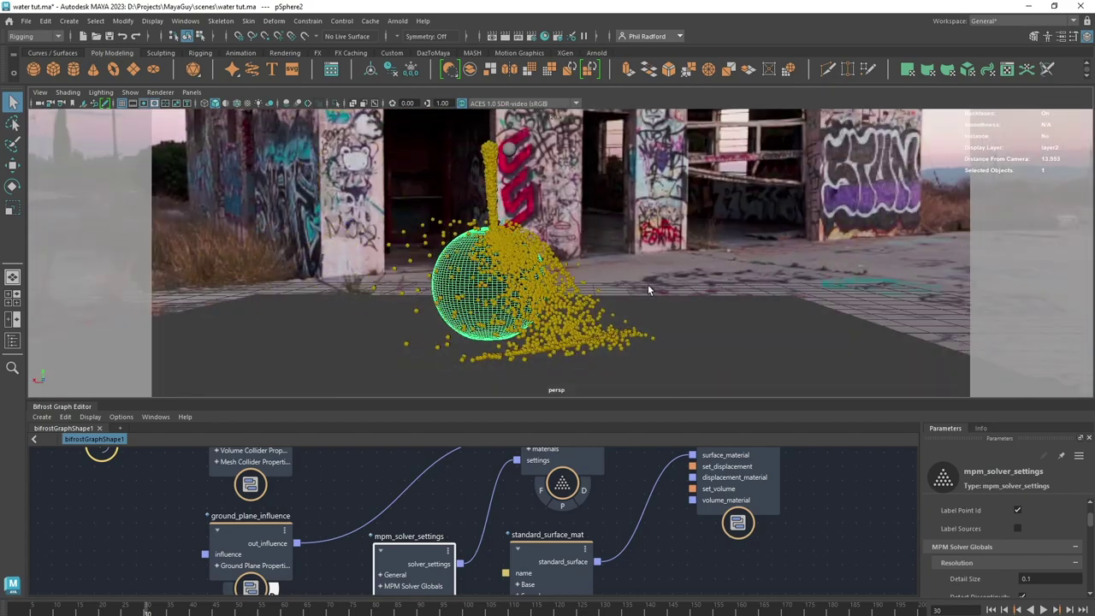
pyautogui.keyDown('alt'); pyautogui.moveTo(492, 290); pyautogui.dragTo(415, 267); pyautogui.keyUp('alt')
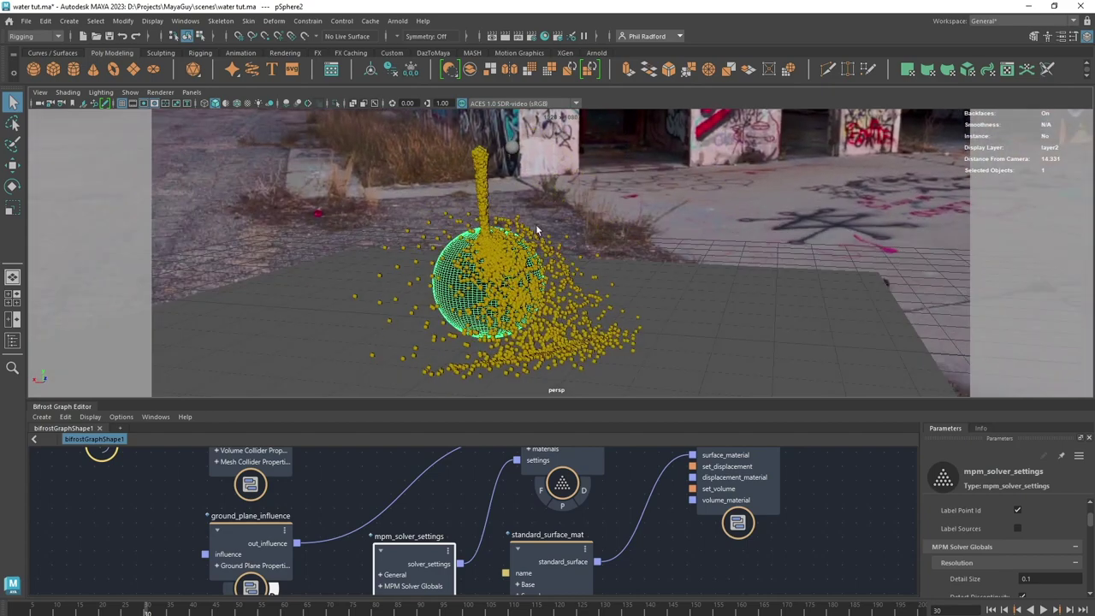
pyautogui.keyDown('alt'); pyautogui.moveTo(537, 229); pyautogui.dragTo(565, 217); pyautogui.keyUp('alt')
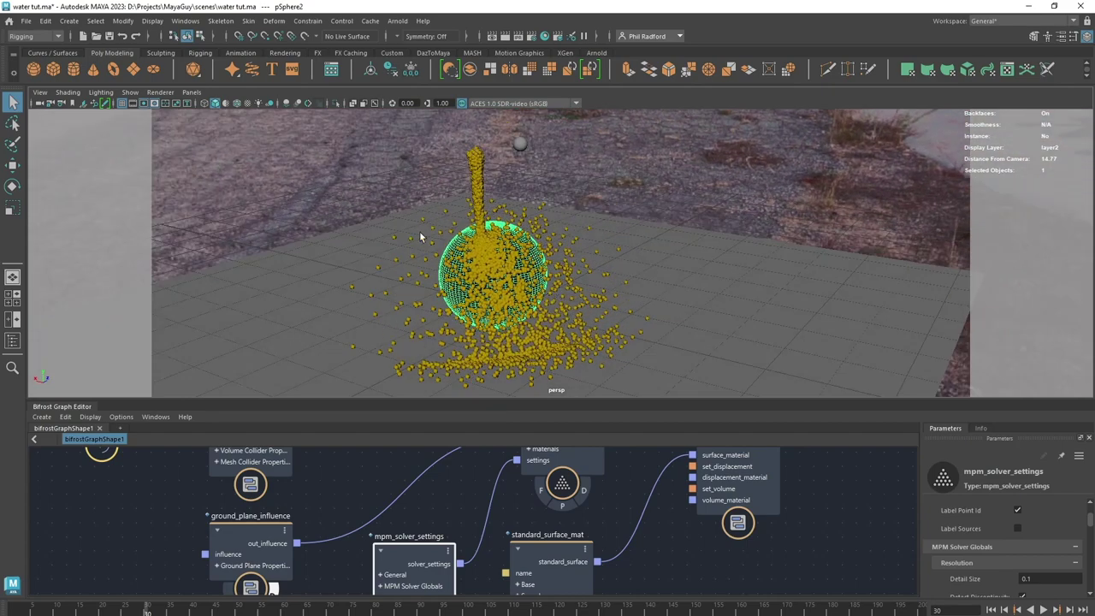
# Set the collider node's Bounciness to 0 and edit its Stickiness in the mesh collider properties
pyautogui.keyDown('alt'); pyautogui.moveTo(578, 306); pyautogui.dragTo(670, 277); pyautogui.keyUp('alt')
pyautogui.keyDown('alt'); pyautogui.moveTo(630, 296); pyautogui.dragTo(783, 286, button='right'); pyautogui.keyUp('alt')
pyautogui.keyDown('alt'); pyautogui.moveTo(624, 272); pyautogui.dragTo(637, 225); pyautogui.keyUp('alt')
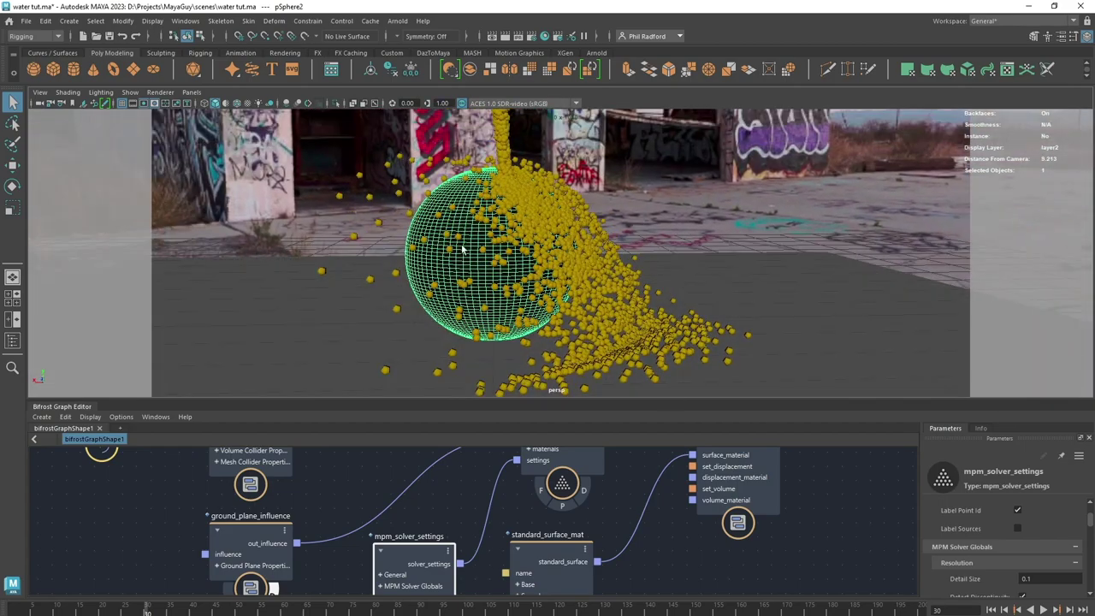
pyautogui.moveTo(576, 400); pyautogui.dragTo(607, 260)
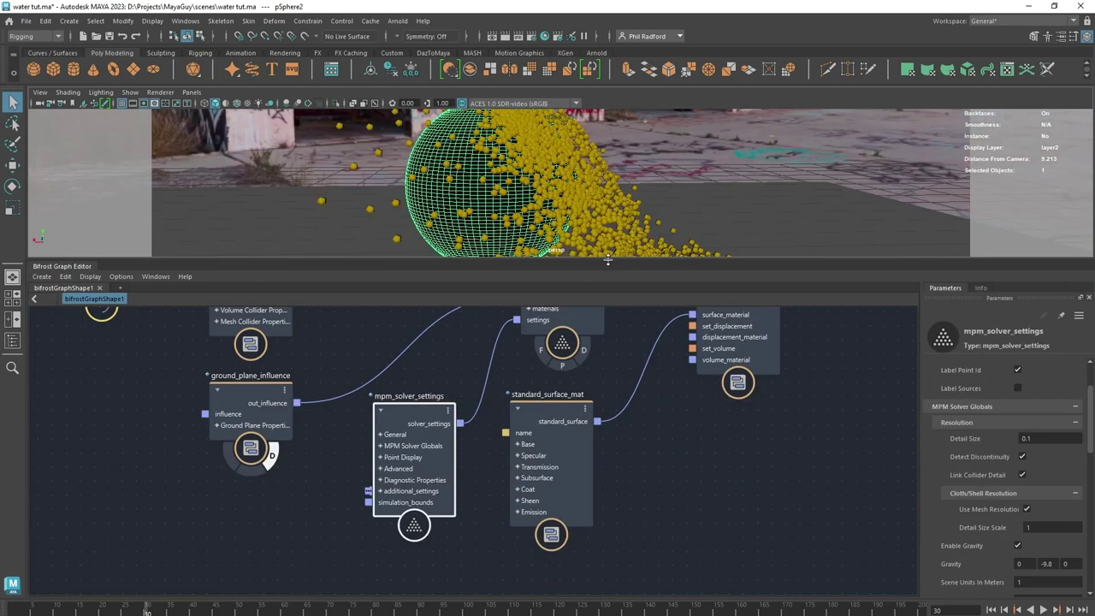
pyautogui.moveTo(352, 326); pyautogui.dragTo(518, 459, button='middle')
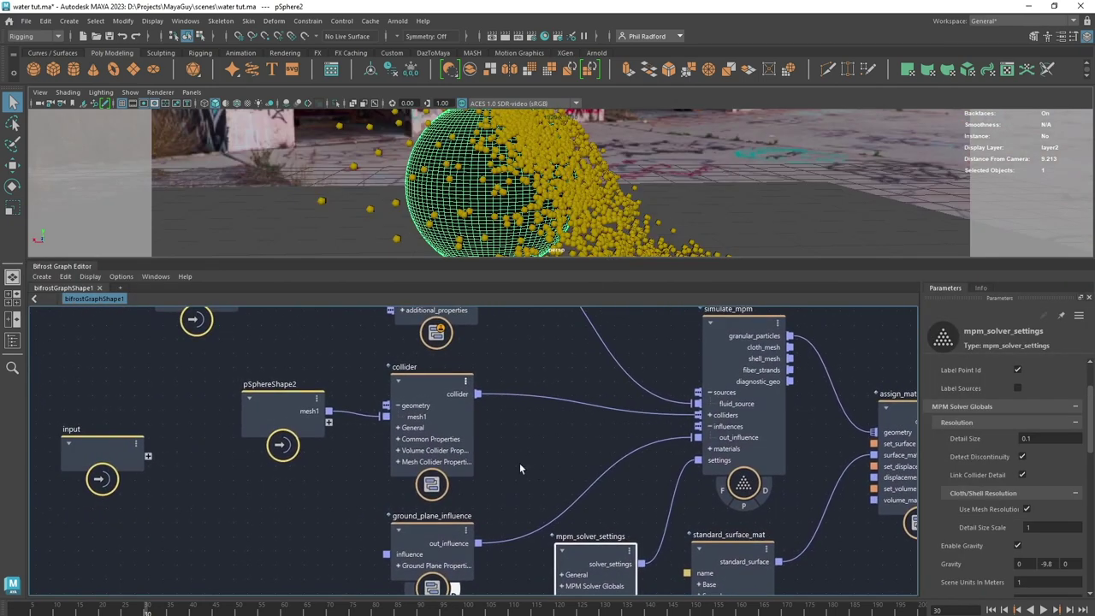
pyautogui.click(443, 414)
pyautogui.moveTo(443, 414); pyautogui.dragTo(437, 412)
pyautogui.moveTo(550, 446); pyautogui.dragTo(499, 425, button='middle')
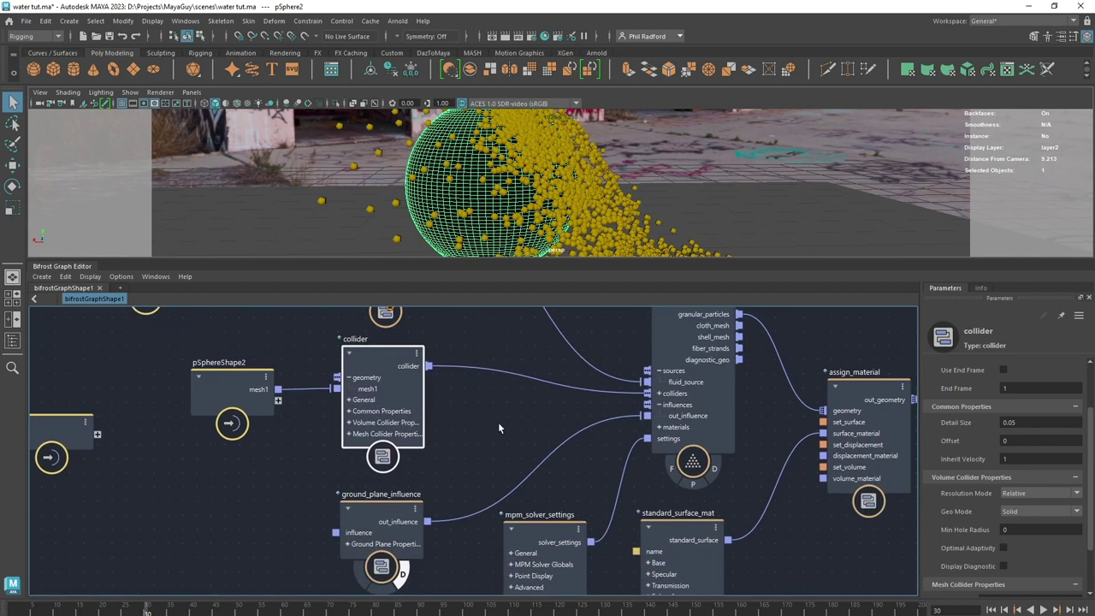
pyautogui.scroll(-3, 973, 498)
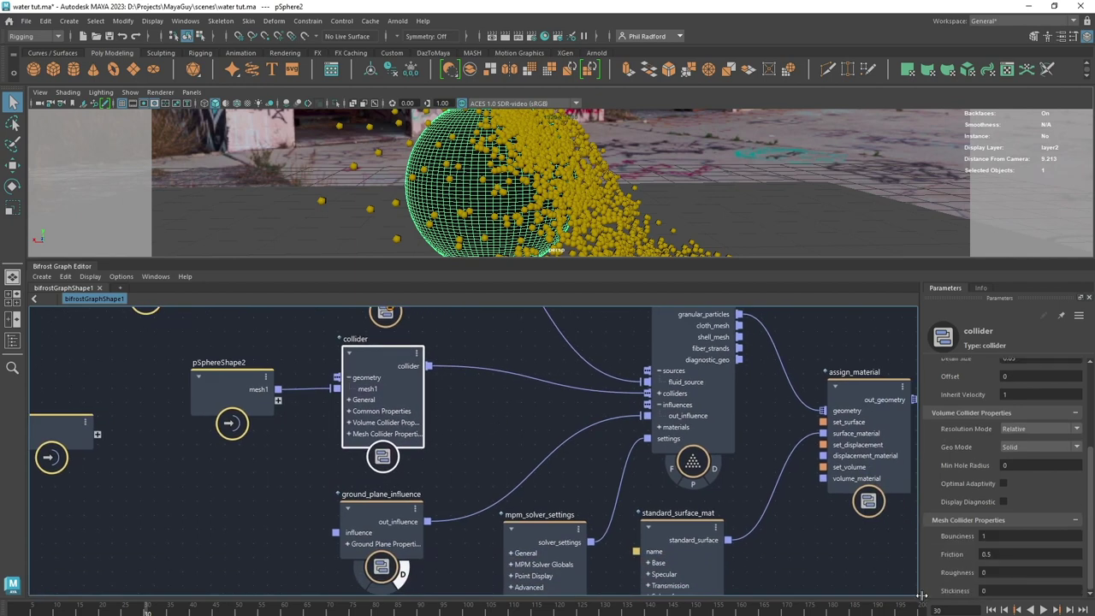
pyautogui.click(997, 535)
pyautogui.write('0')
pyautogui.press('Return')
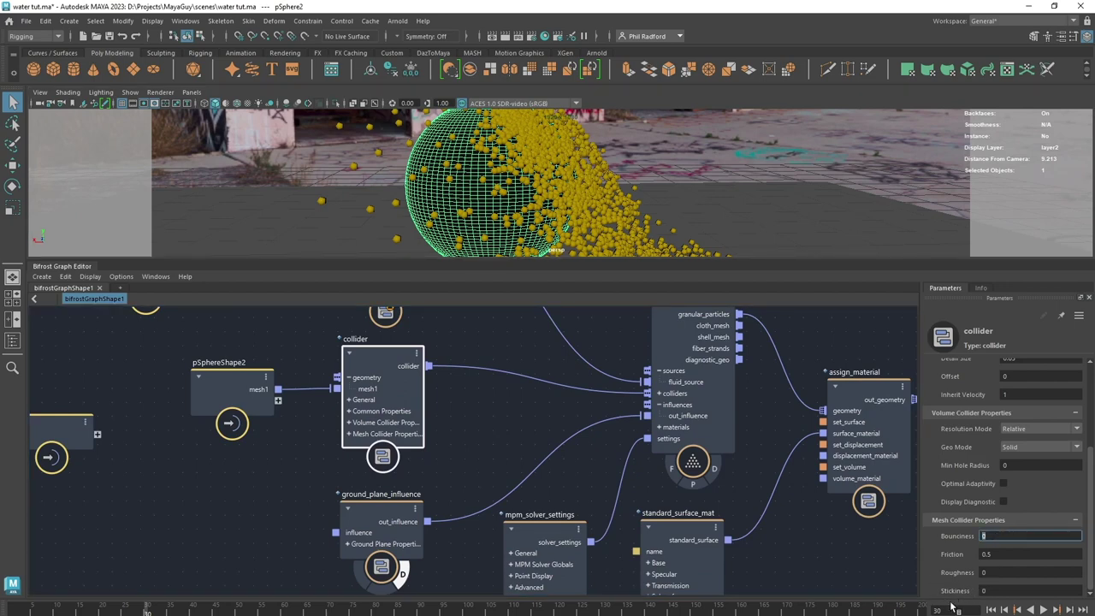
pyautogui.click(1002, 591)
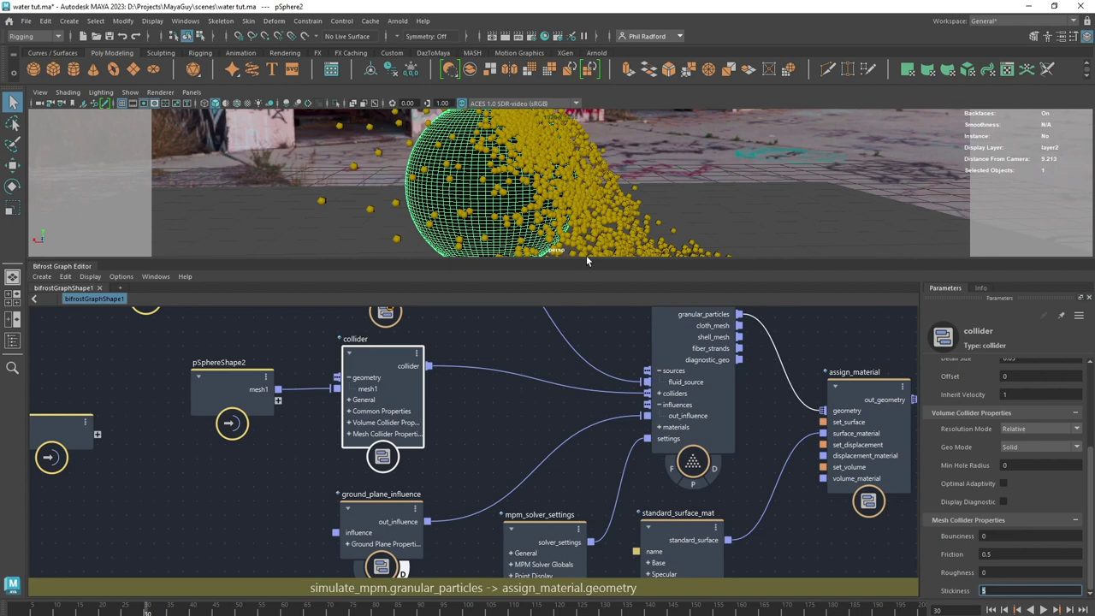
# Replay the simulation from the first frame to frame 92 and examine how the fluid clings to the collider sphere
pyautogui.moveTo(590, 345); pyautogui.dragTo(589, 412)
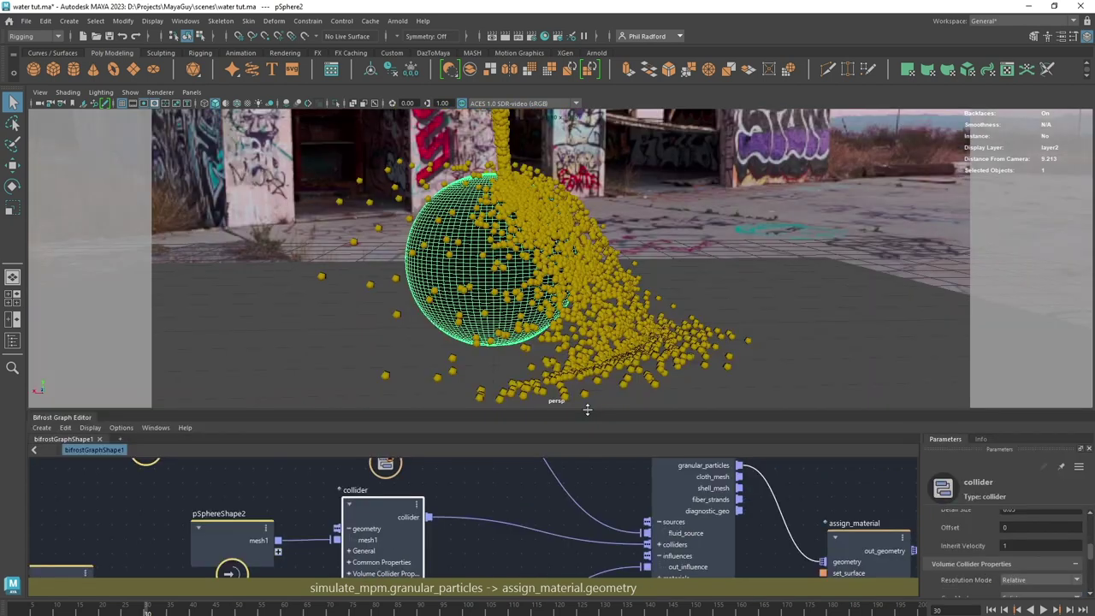
pyautogui.click(990, 609)
pyautogui.click(1042, 609)
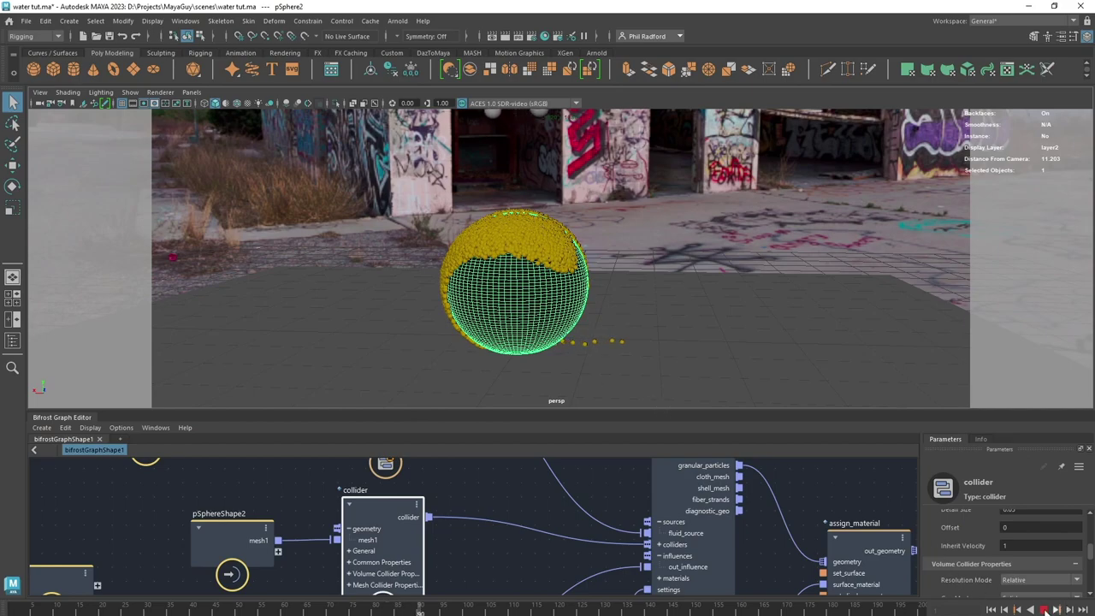
pyautogui.hotkey('alt', 'v')
pyautogui.keyDown('alt'); pyautogui.moveTo(566, 272); pyautogui.dragTo(526, 308); pyautogui.keyUp('alt')
pyautogui.keyDown('alt'); pyautogui.moveTo(526, 308); pyautogui.dragTo(799, 313, button='right'); pyautogui.keyUp('alt')
pyautogui.keyDown('alt'); pyautogui.moveTo(799, 313); pyautogui.dragTo(797, 283); pyautogui.keyUp('alt')
pyautogui.keyDown('alt'); pyautogui.moveTo(796, 283); pyautogui.dragTo(585, 303, button='right'); pyautogui.keyUp('alt')
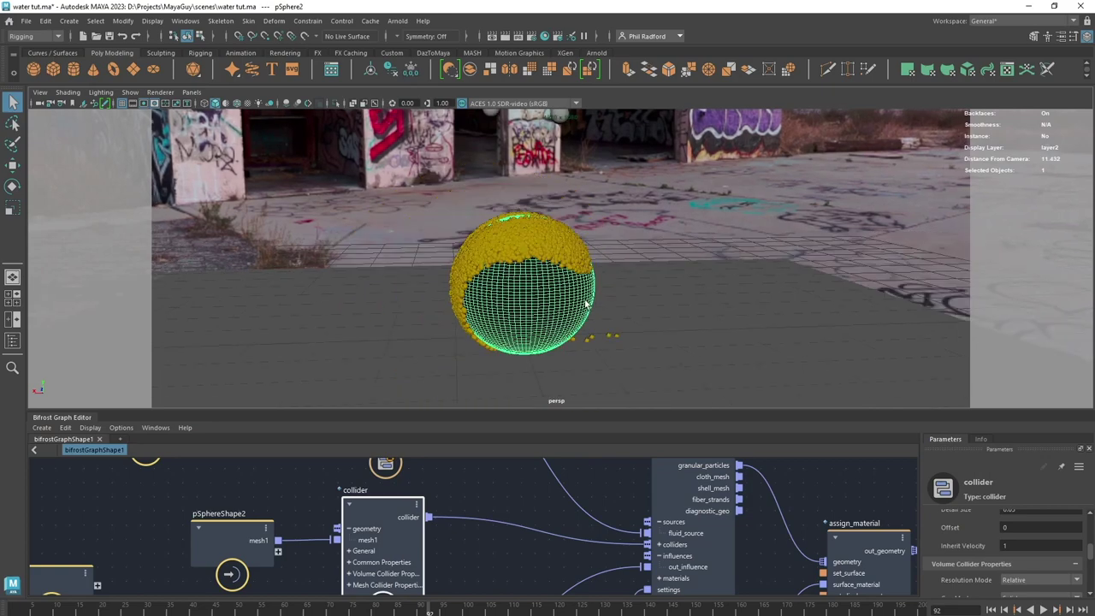
pyautogui.keyDown('alt'); pyautogui.moveTo(584, 303); pyautogui.dragTo(582, 265, button='middle'); pyautogui.keyUp('alt')
pyautogui.keyDown('alt'); pyautogui.moveTo(560, 277); pyautogui.dragTo(562, 336); pyautogui.keyUp('alt')
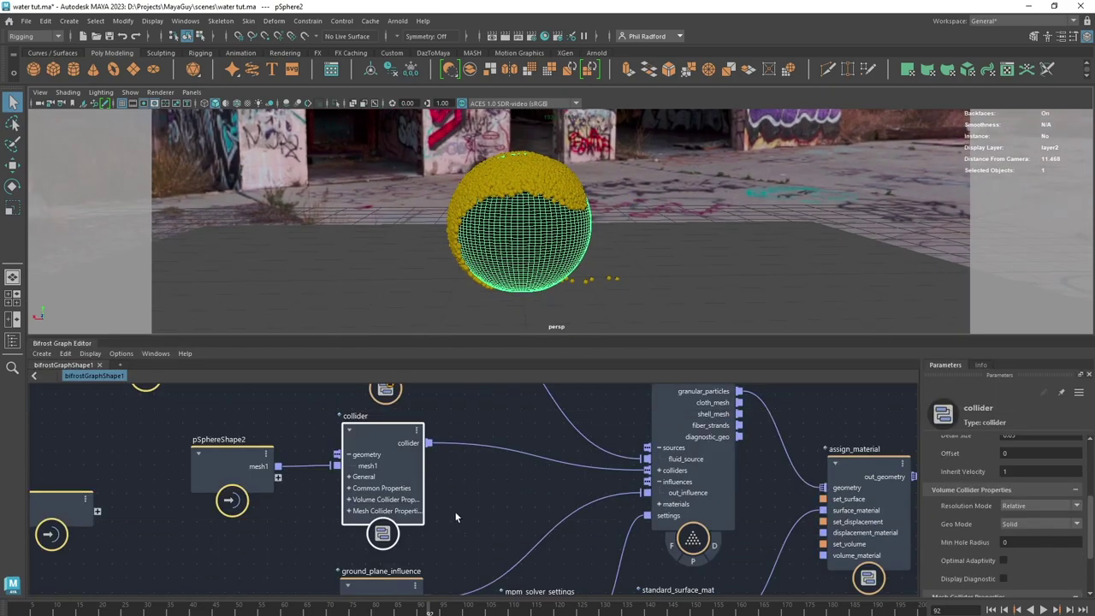
# Enable Display Diagnostic on the collider node and turn on the diagnostic display of the simulate_mpm node
pyautogui.keyDown('alt'); pyautogui.moveTo(458, 504); pyautogui.dragTo(437, 474, button='middle'); pyautogui.keyUp('alt')
pyautogui.keyDown('alt'); pyautogui.moveTo(437, 474); pyautogui.dragTo(414, 476, button='right'); pyautogui.keyUp('alt')
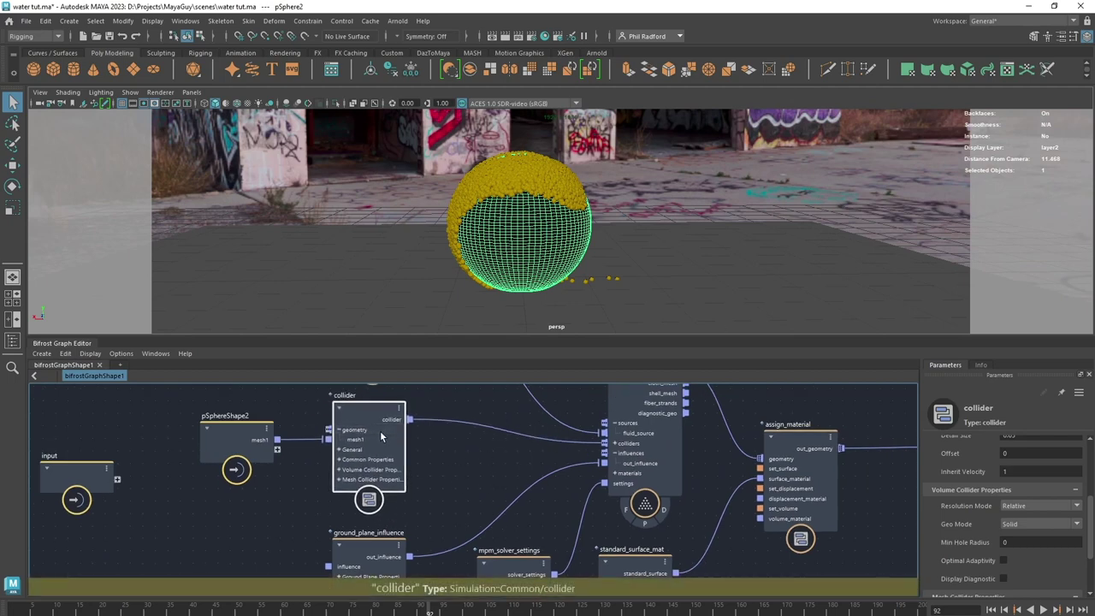
pyautogui.scroll(-3, 975, 511)
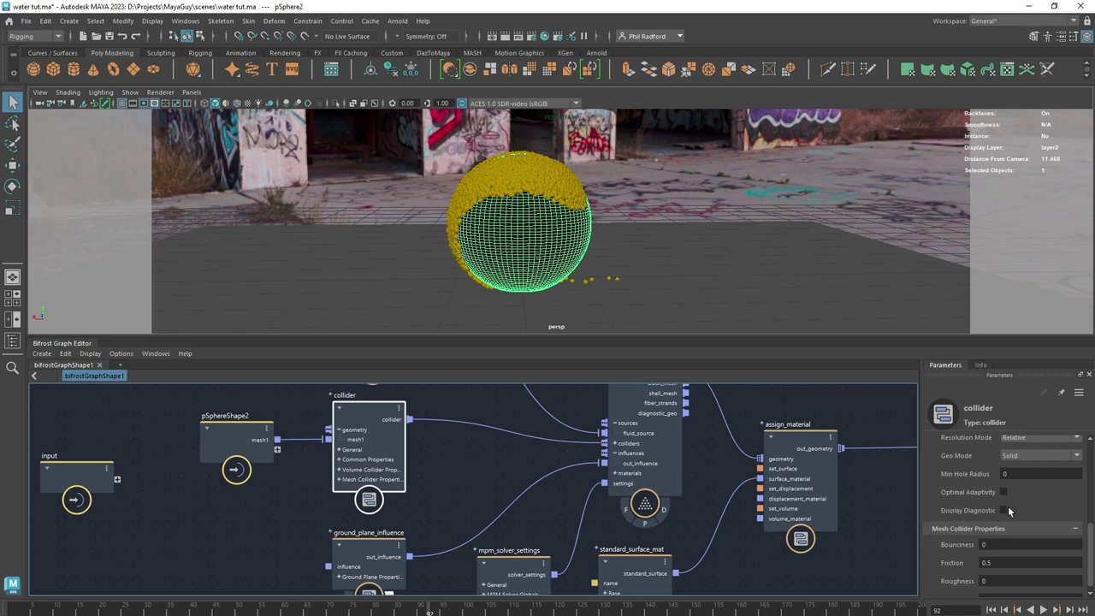
pyautogui.click(1005, 508)
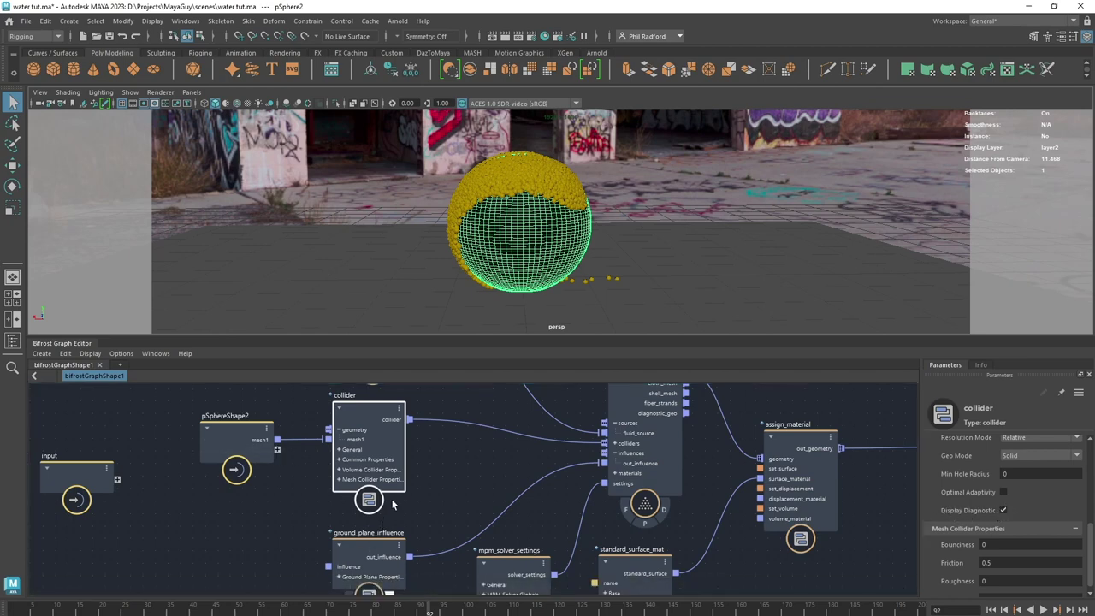
pyautogui.keyDown('alt'); pyautogui.moveTo(683, 516); pyautogui.dragTo(591, 502, button='middle'); pyautogui.keyUp('alt')
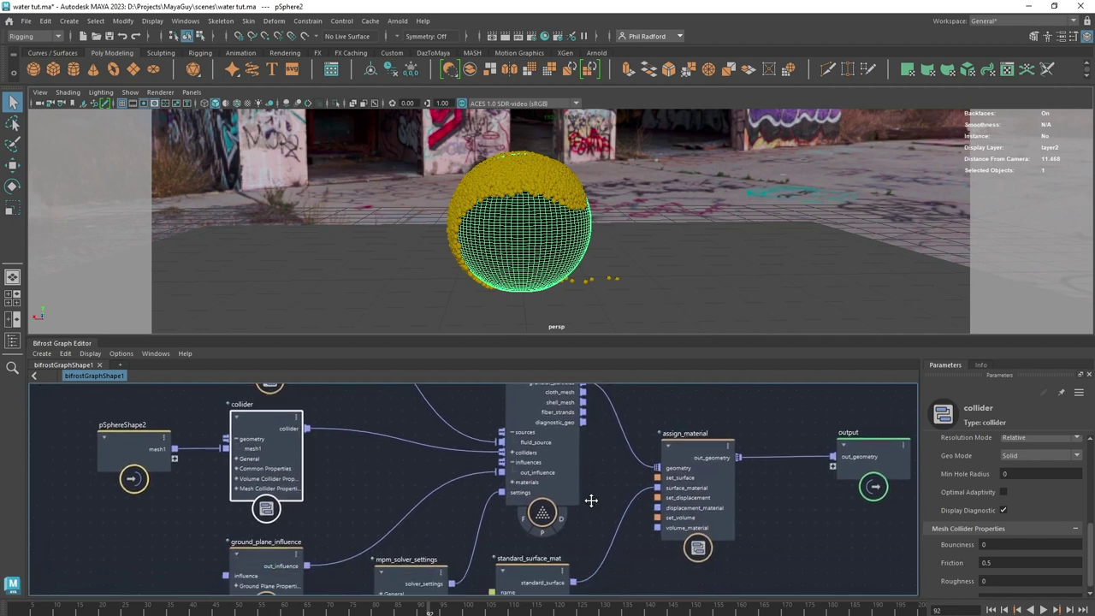
pyautogui.click(582, 507)
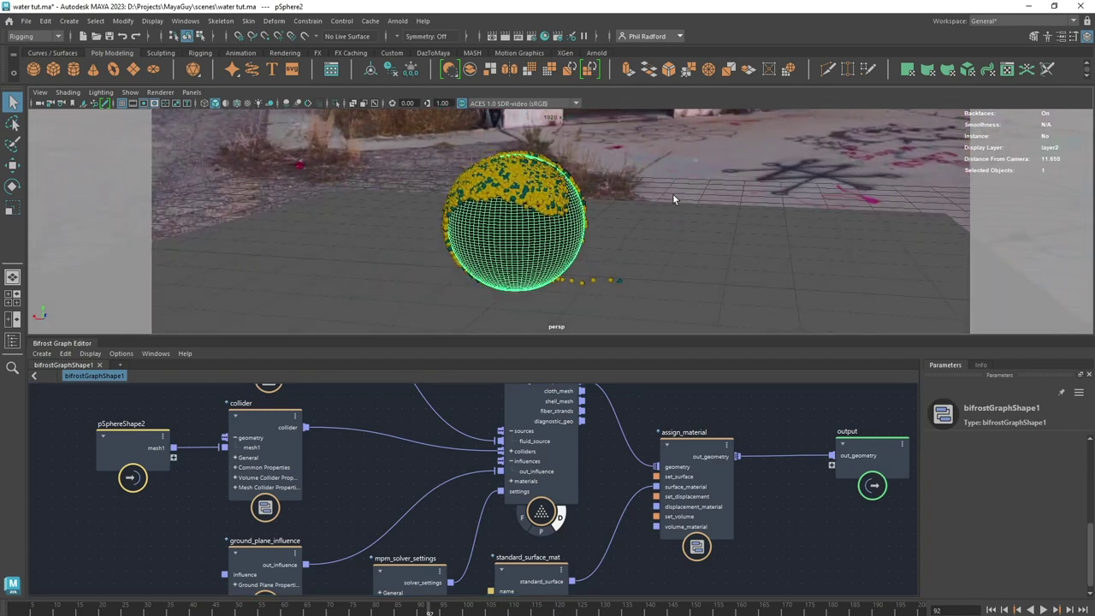
# Replay the simulation from the first frame to frame 15 and examine the diagnostic geometry around the collider sphere
pyautogui.click(667, 171)
pyautogui.keyDown('alt'); pyautogui.moveTo(633, 250); pyautogui.dragTo(619, 247); pyautogui.keyUp('alt')
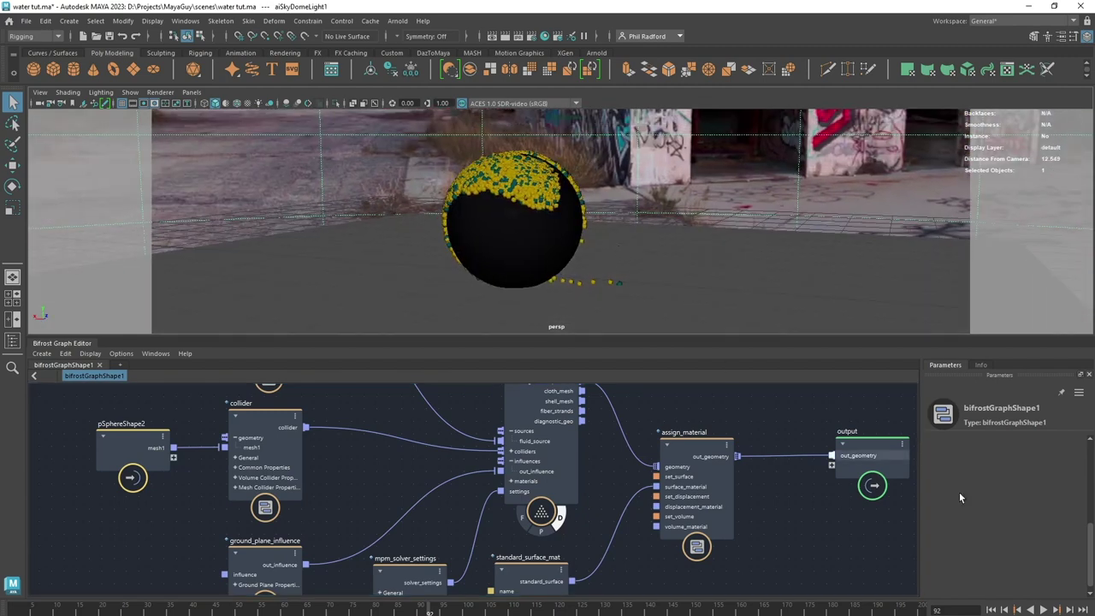
pyautogui.click(990, 609)
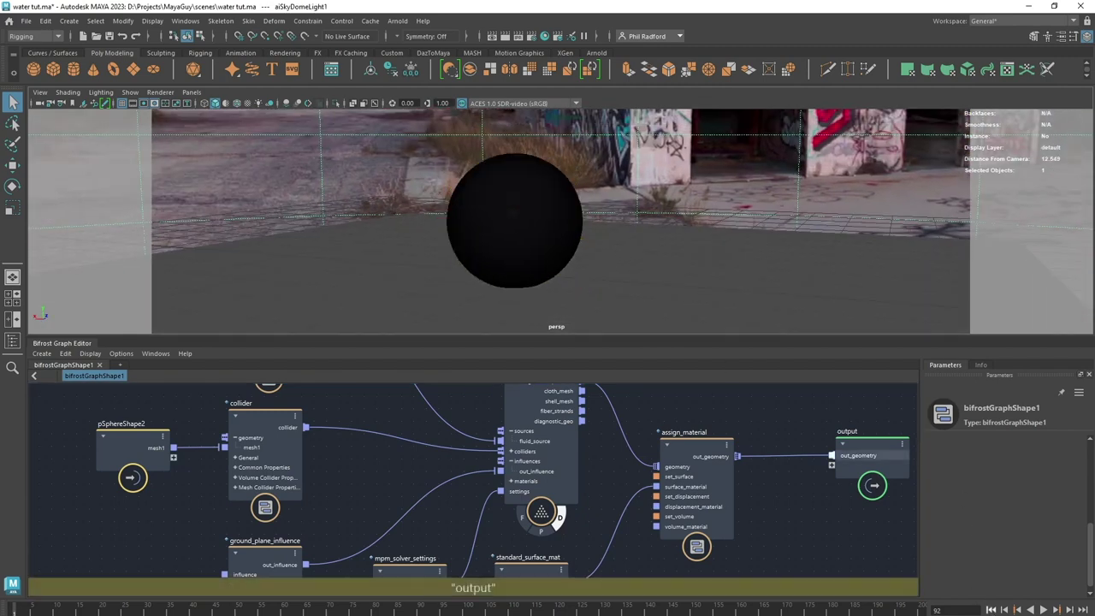
pyautogui.click(1043, 610)
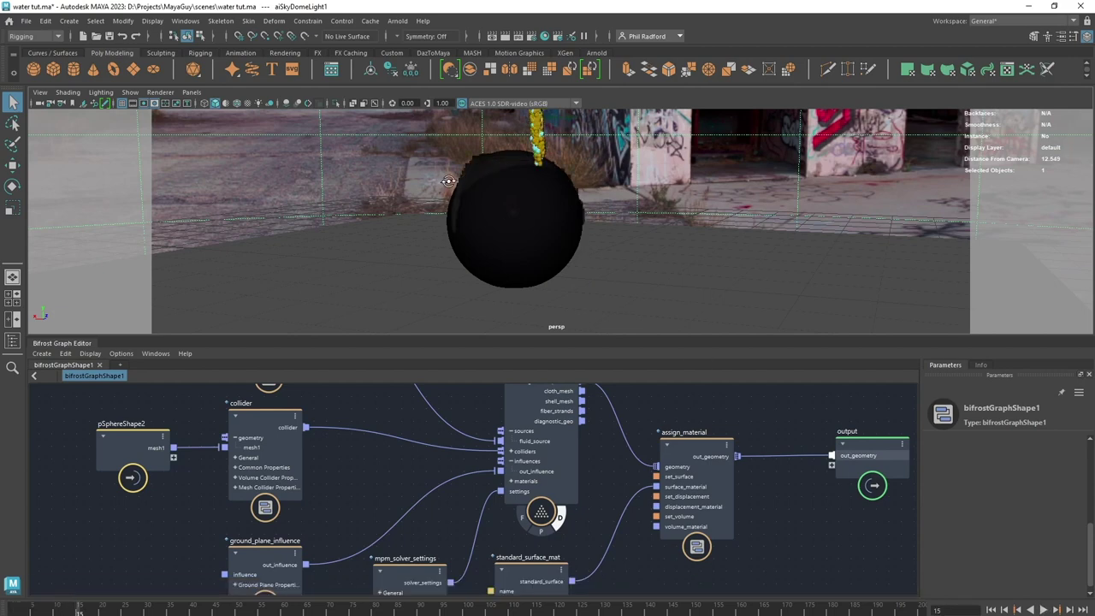
pyautogui.keyDown('alt'); pyautogui.moveTo(449, 182); pyautogui.dragTo(462, 188); pyautogui.keyUp('alt')
pyautogui.keyDown('alt'); pyautogui.moveTo(462, 188); pyautogui.dragTo(584, 243, button='right'); pyautogui.keyUp('alt')
pyautogui.click(444, 146)
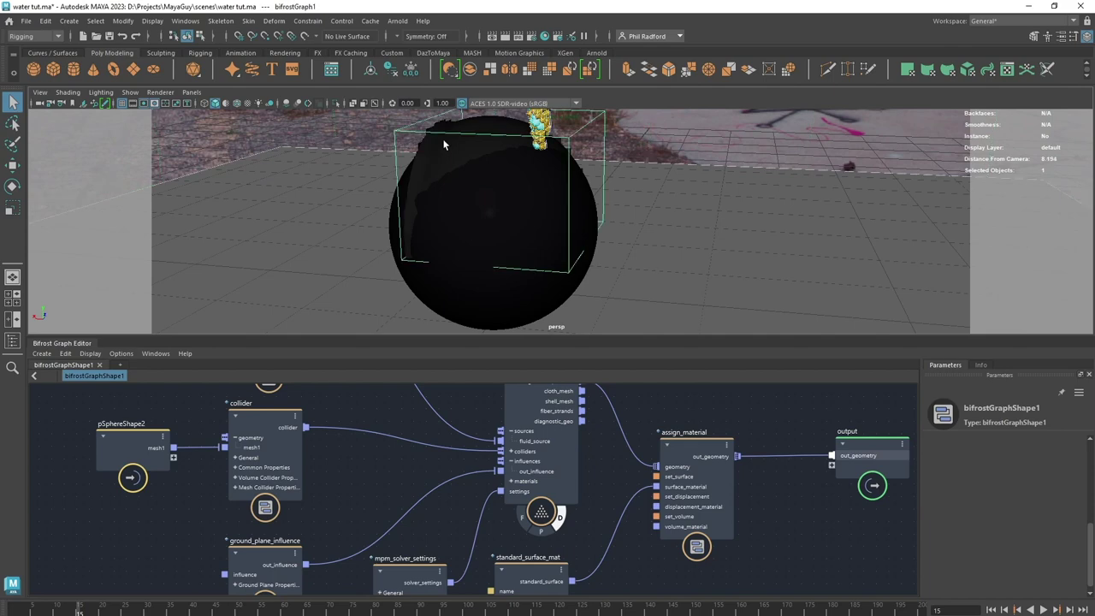
pyautogui.keyDown('alt'); pyautogui.moveTo(472, 181); pyautogui.dragTo(439, 177); pyautogui.keyUp('alt')
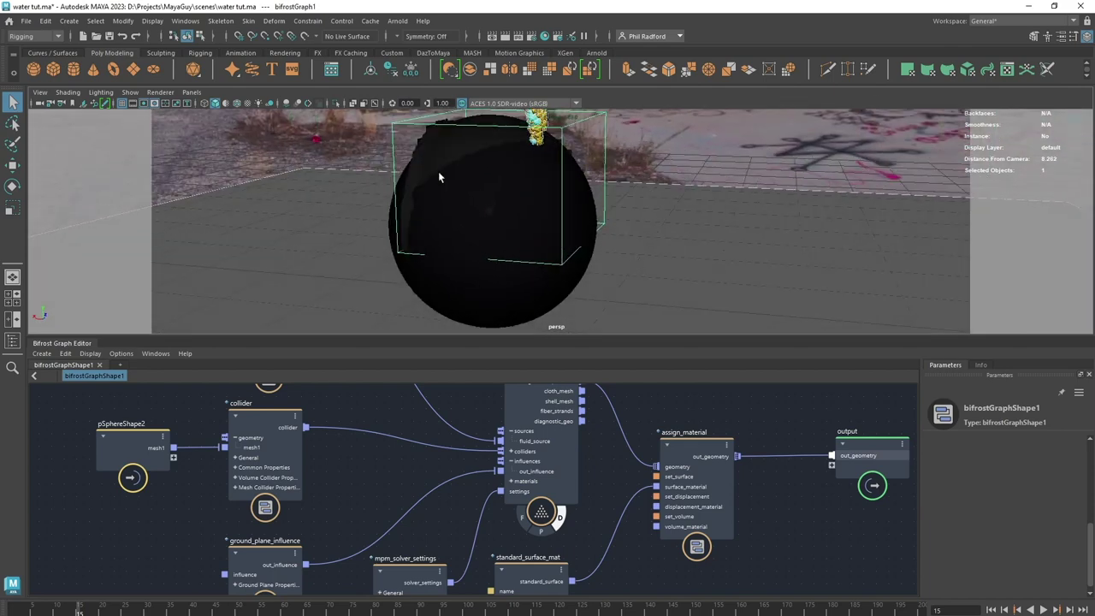
# Hide the collider sphere and inspect the diagnostic collider mesh from another angle
pyautogui.click(447, 300)
pyautogui.hotkey('ctrl', 'h')
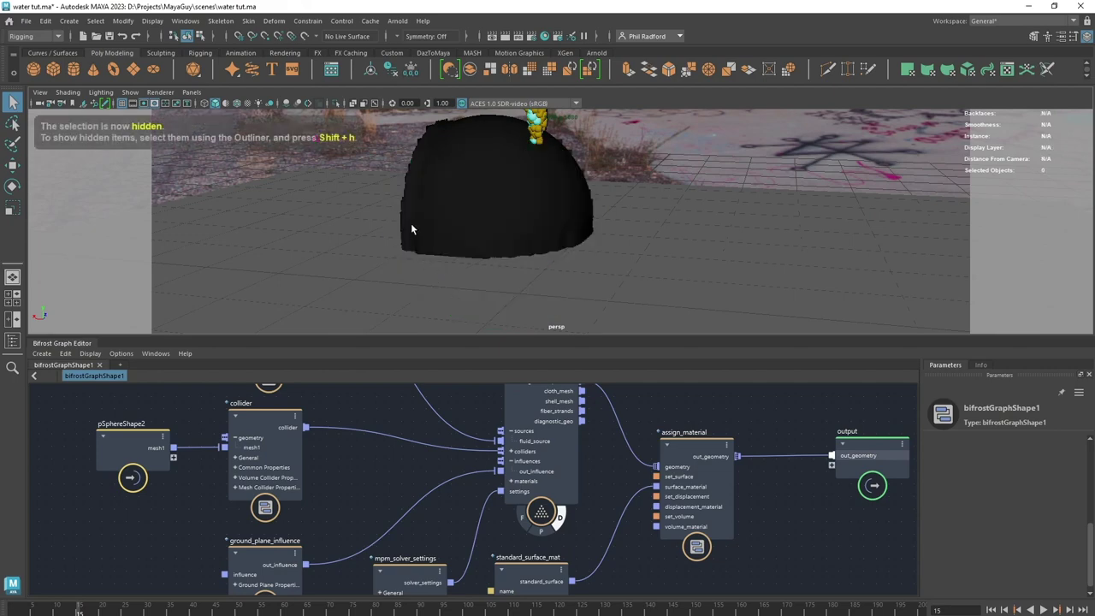
pyautogui.keyDown('alt'); pyautogui.moveTo(411, 224); pyautogui.dragTo(648, 206); pyautogui.keyUp('alt')
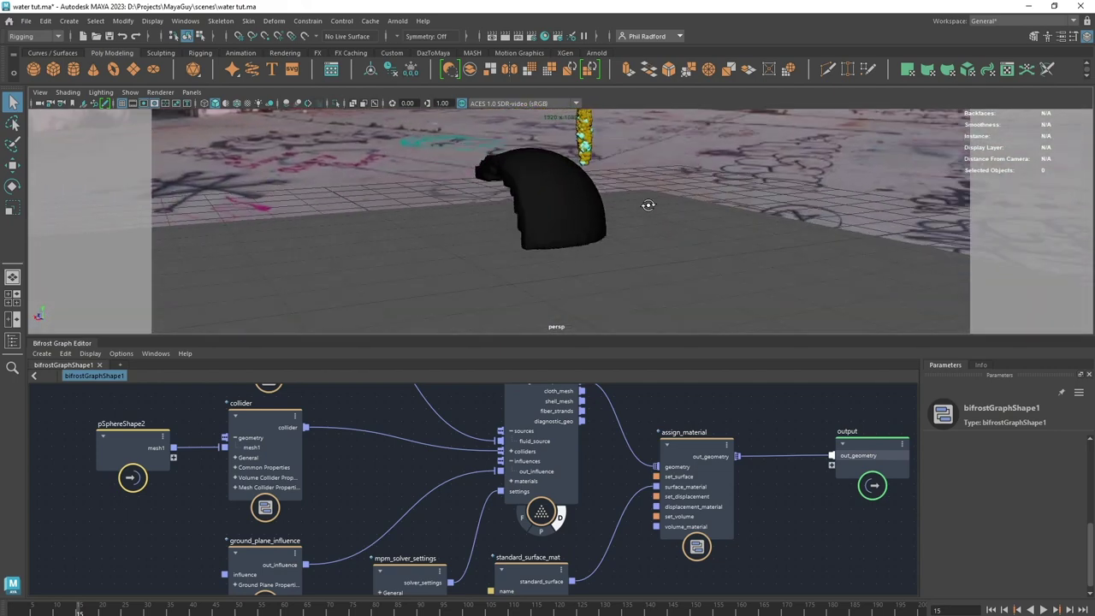
# Replay the simulation from the first frame to frame 56 and examine the fluid flowing over the diagnostic collider mesh
pyautogui.click(709, 177)
pyautogui.click(990, 609)
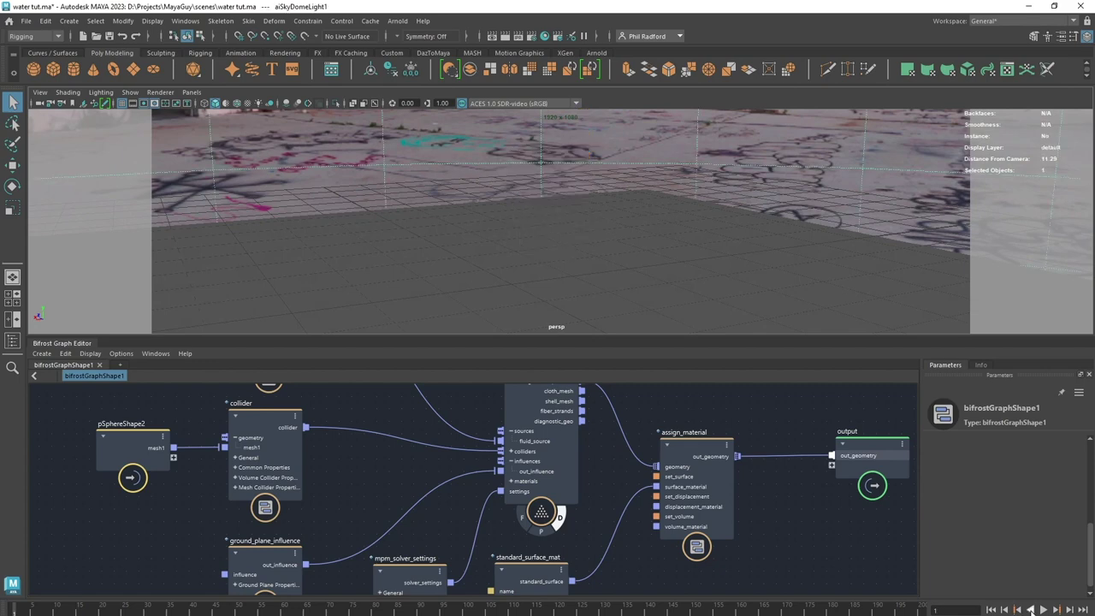
pyautogui.click(1044, 608)
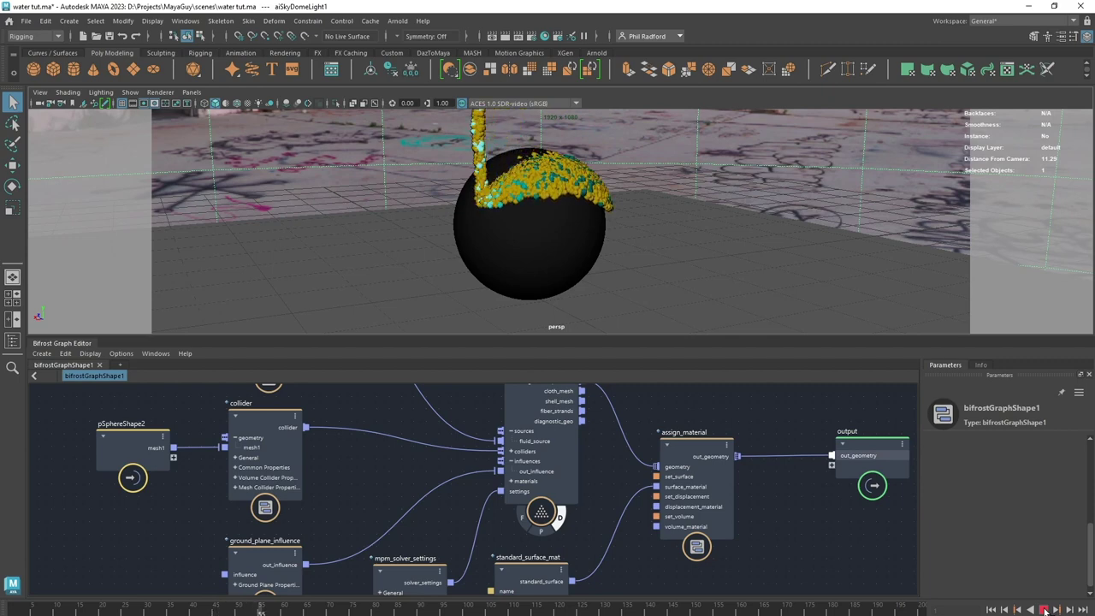
pyautogui.click(1045, 610)
pyautogui.keyDown('alt'); pyautogui.moveTo(650, 188); pyautogui.dragTo(656, 237); pyautogui.keyUp('alt')
pyautogui.keyDown('alt'); pyautogui.moveTo(637, 238); pyautogui.dragTo(648, 232); pyautogui.keyUp('alt')
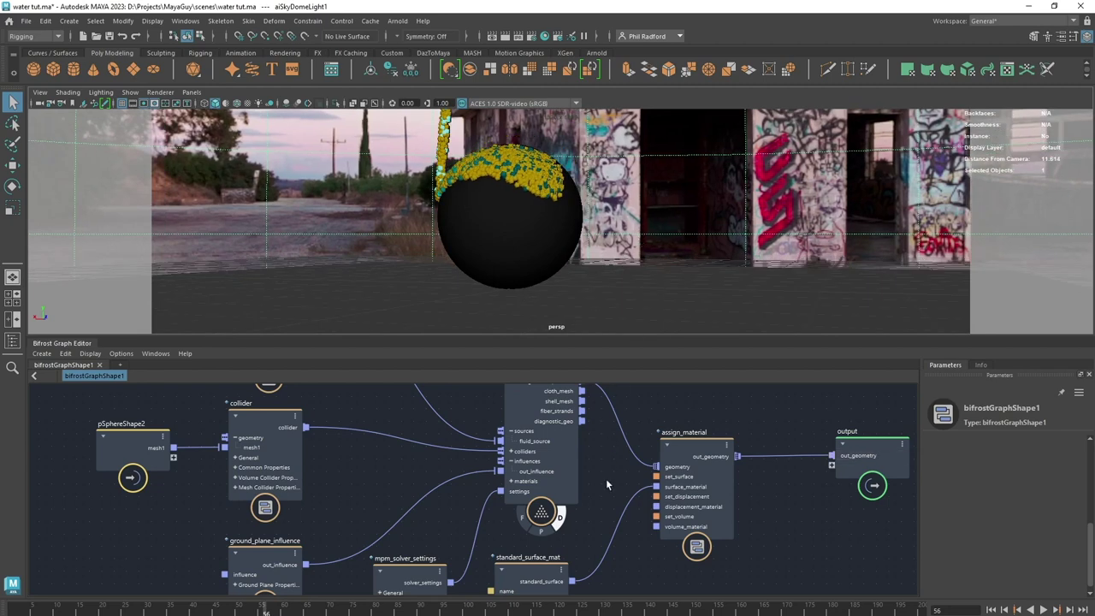
# Turn off the diagnostic display of simulate_mpm and show the last hidden object, the collider sphere, again
pyautogui.click(559, 518)
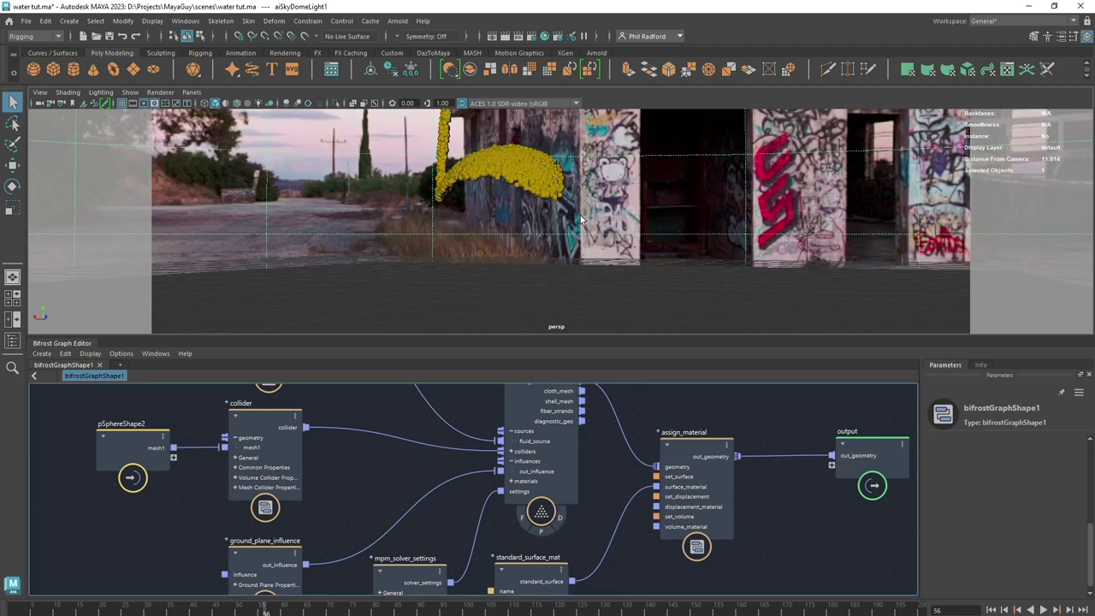
pyautogui.moveTo(580, 221)
pyautogui.keyDown('alt'); pyautogui.mouseDown()
pyautogui.moveTo(584, 239)
pyautogui.moveTo(607, 231)
pyautogui.moveTo(590, 224)
pyautogui.mouseUp(); pyautogui.keyUp('alt')
pyautogui.click(152, 20)
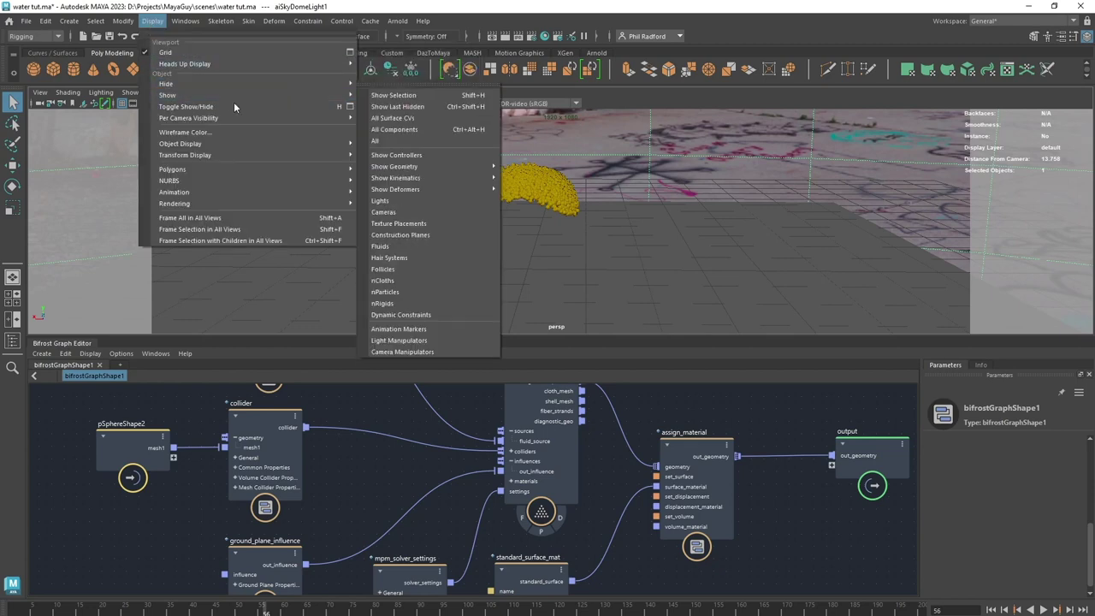
pyautogui.click(439, 104)
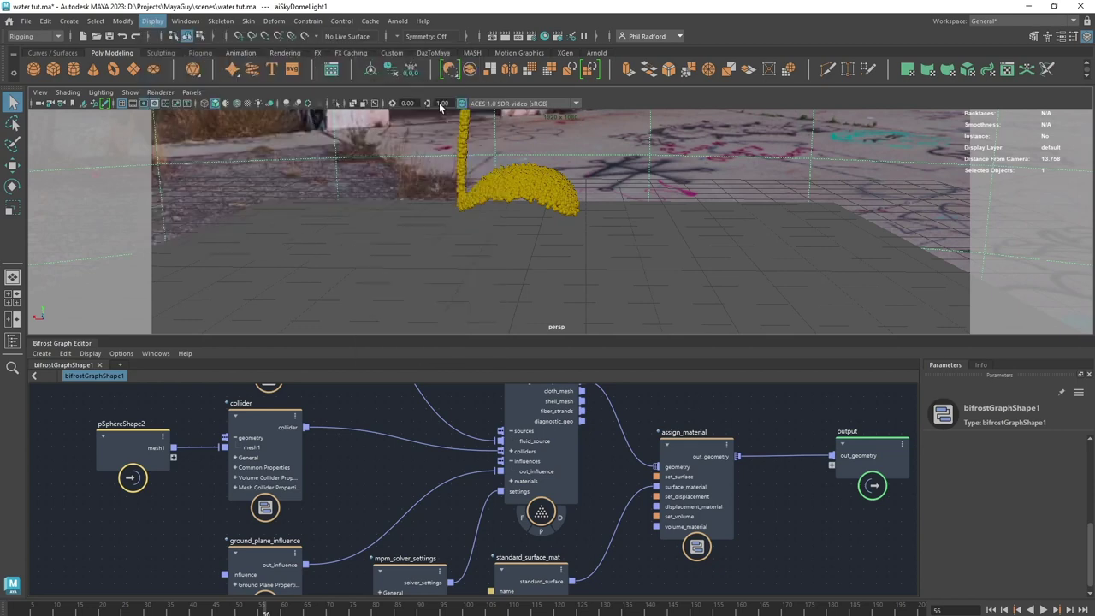
pyautogui.keyDown('alt'); pyautogui.moveTo(641, 228); pyautogui.dragTo(604, 267); pyautogui.keyUp('alt')
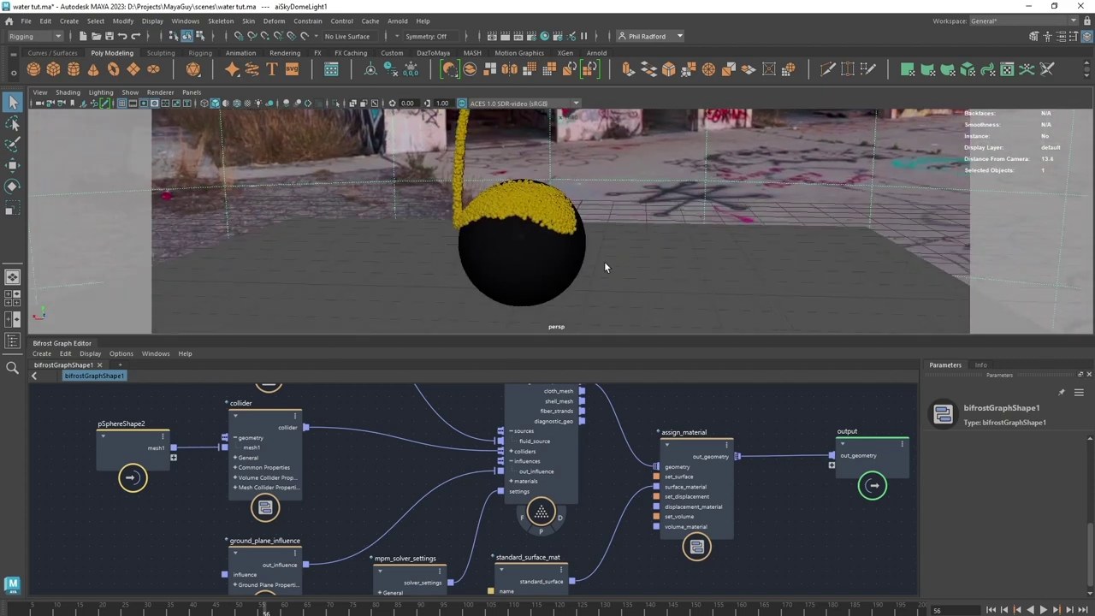
# Return to the first frame and set the Detail Size Scale of mpm_solver_settings to 0.06
pyautogui.keyDown('alt'); pyautogui.moveTo(604, 208); pyautogui.dragTo(604, 247, button='middle'); pyautogui.keyUp('alt')
pyautogui.scroll(-1, 604, 247)
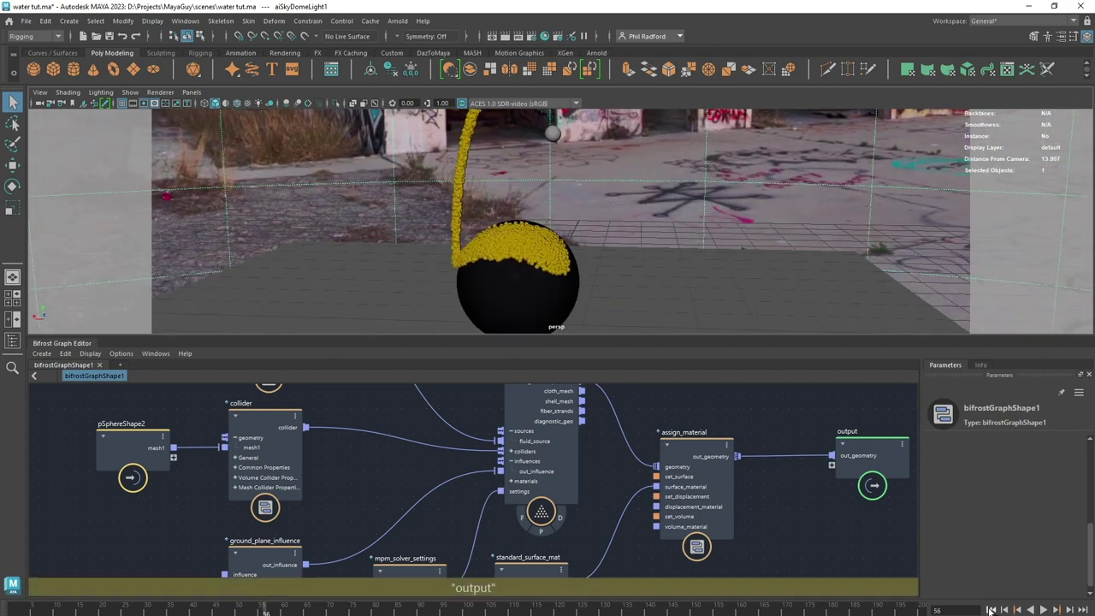
pyautogui.click(989, 610)
pyautogui.keyDown('alt'); pyautogui.moveTo(604, 123); pyautogui.dragTo(604, 167, button='middle'); pyautogui.keyUp('alt')
pyautogui.scroll(3, 677, 184)
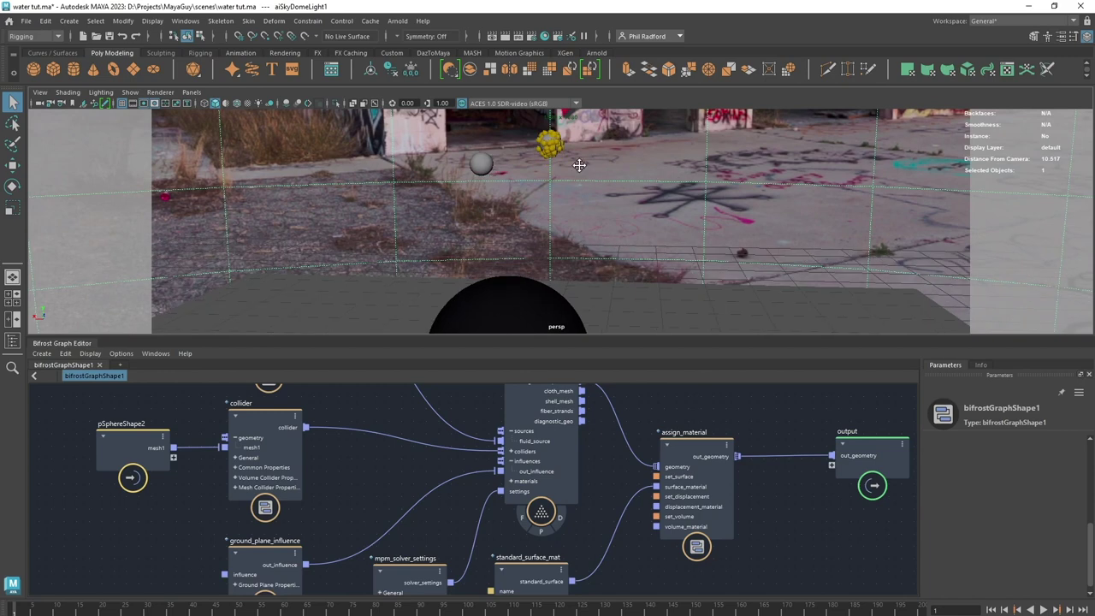
pyautogui.keyDown('alt'); pyautogui.moveTo(579, 166); pyautogui.dragTo(569, 158, button='right'); pyautogui.keyUp('alt')
pyautogui.keyDown('alt'); pyautogui.moveTo(436, 500); pyautogui.dragTo(403, 408, button='middle'); pyautogui.keyUp('alt')
pyautogui.moveTo(374, 499); pyautogui.dragTo(370, 513)
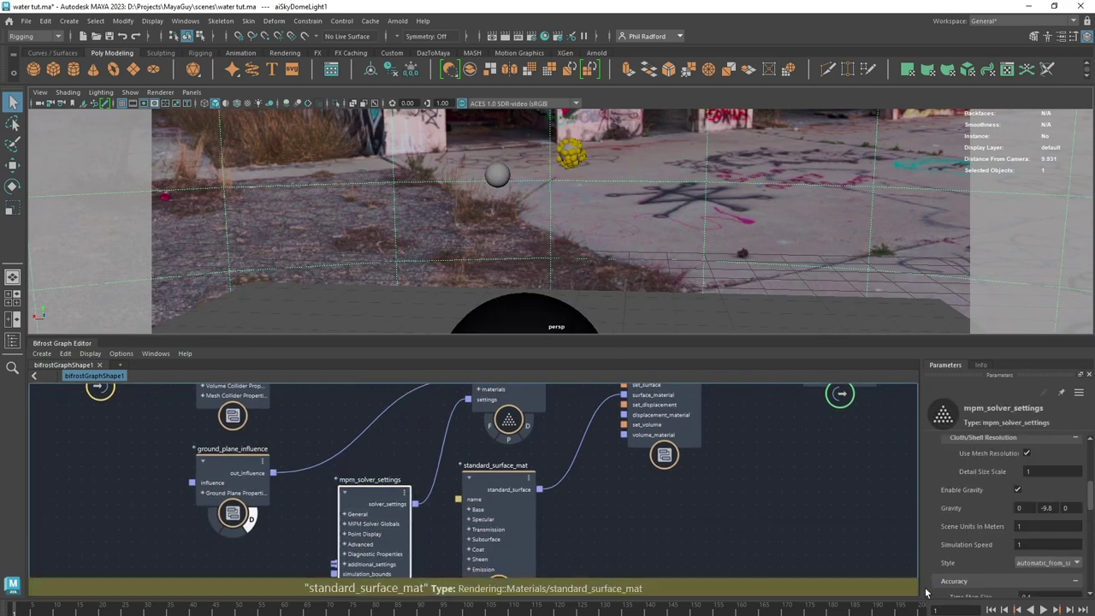
pyautogui.click(1045, 472)
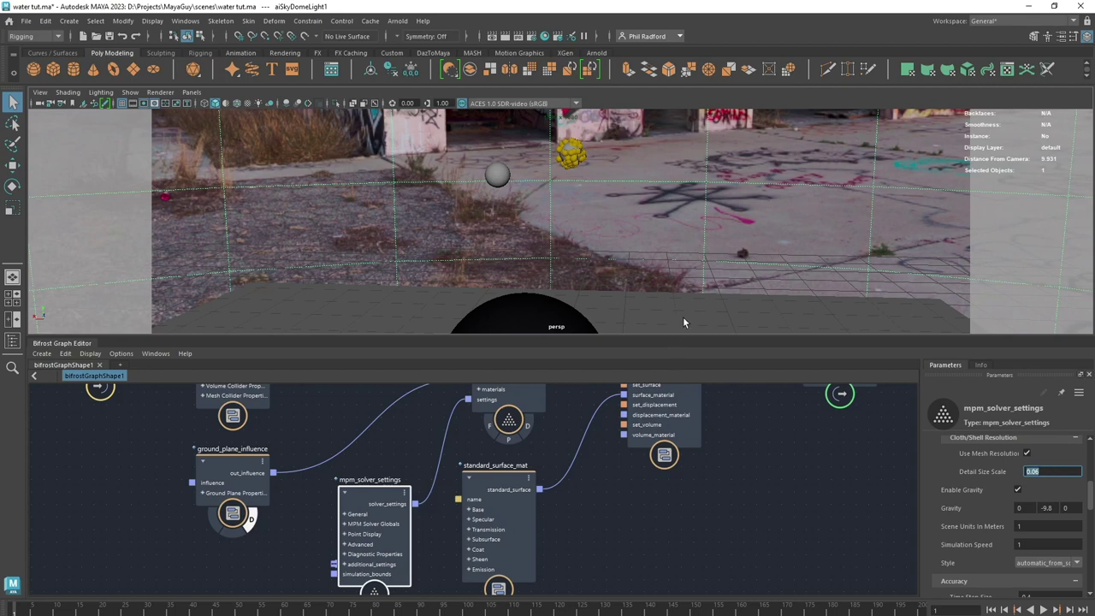
pyautogui.click(715, 247)
pyautogui.scroll(2, 958, 505)
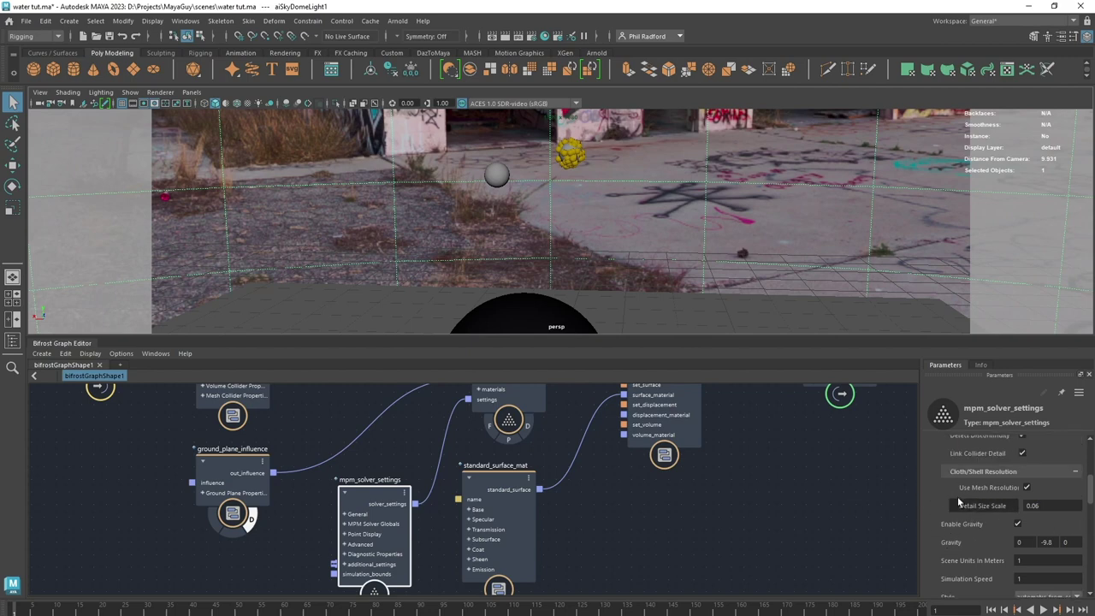
# Restore the Detail Size Scale of mpm_solver_settings to 1 and set its resolution Detail Size to 0.06
pyautogui.scroll(2, 957, 503)
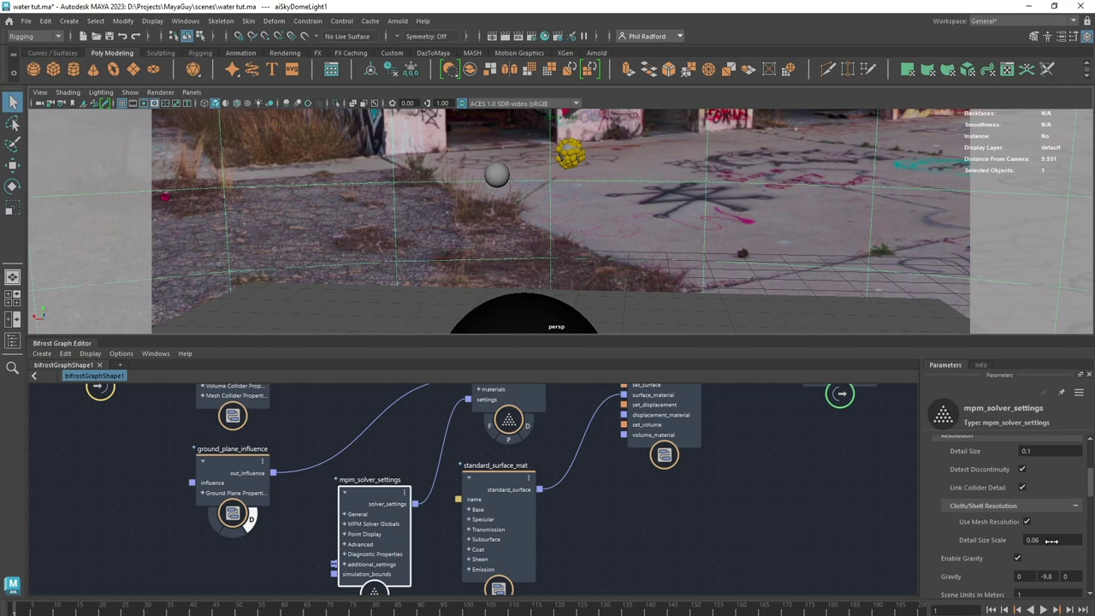
pyautogui.scroll(2, 1029, 508)
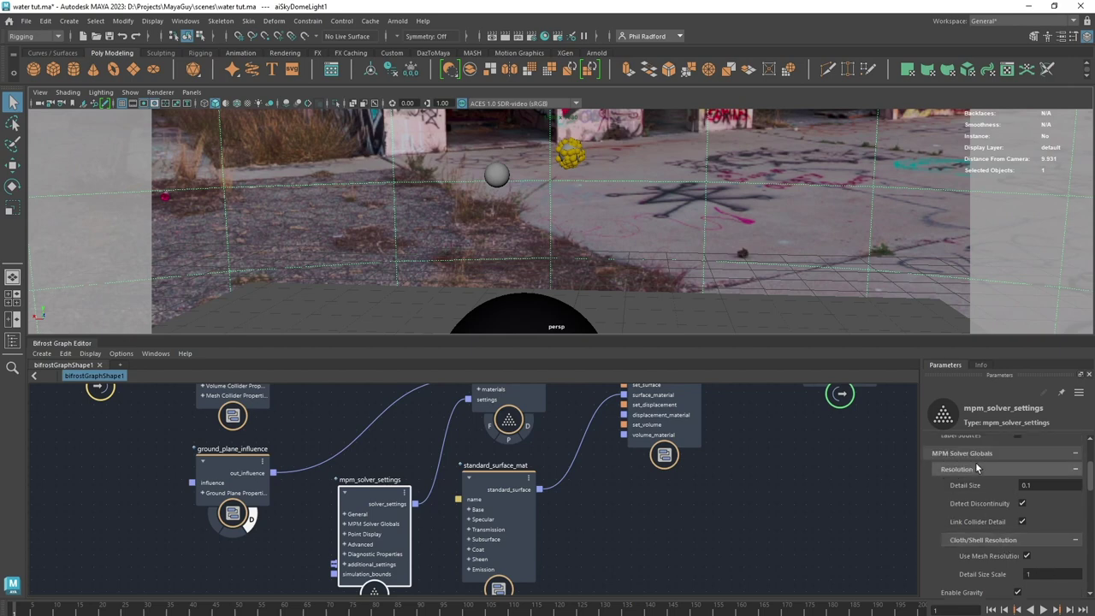
pyautogui.click(1034, 486)
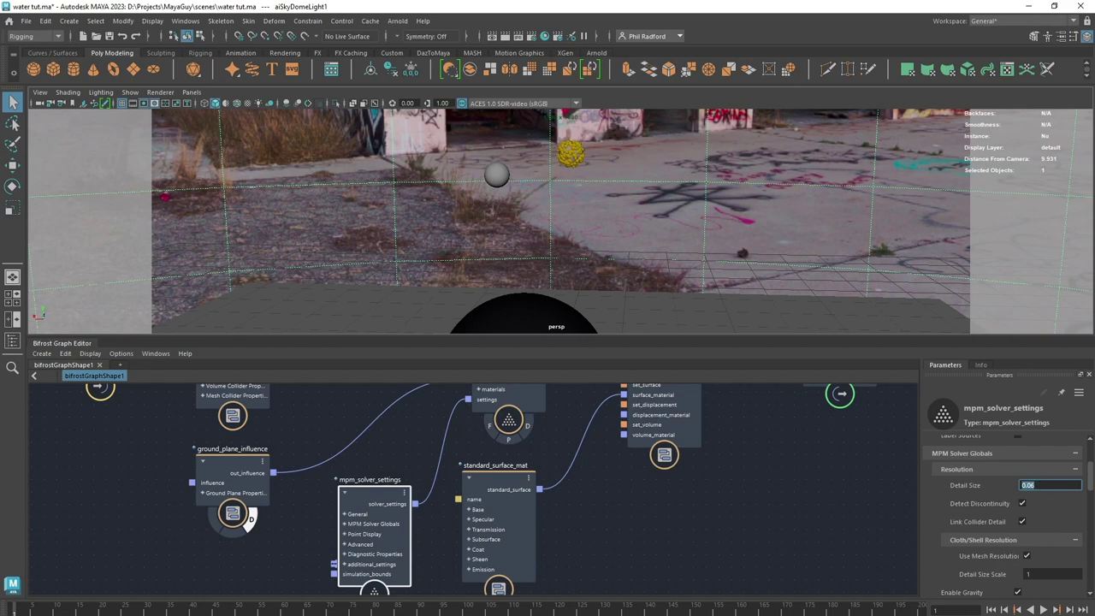
# Play the simulation to frame 24 and examine the finer fluid stream landing on the collider sphere
pyautogui.click(1043, 609)
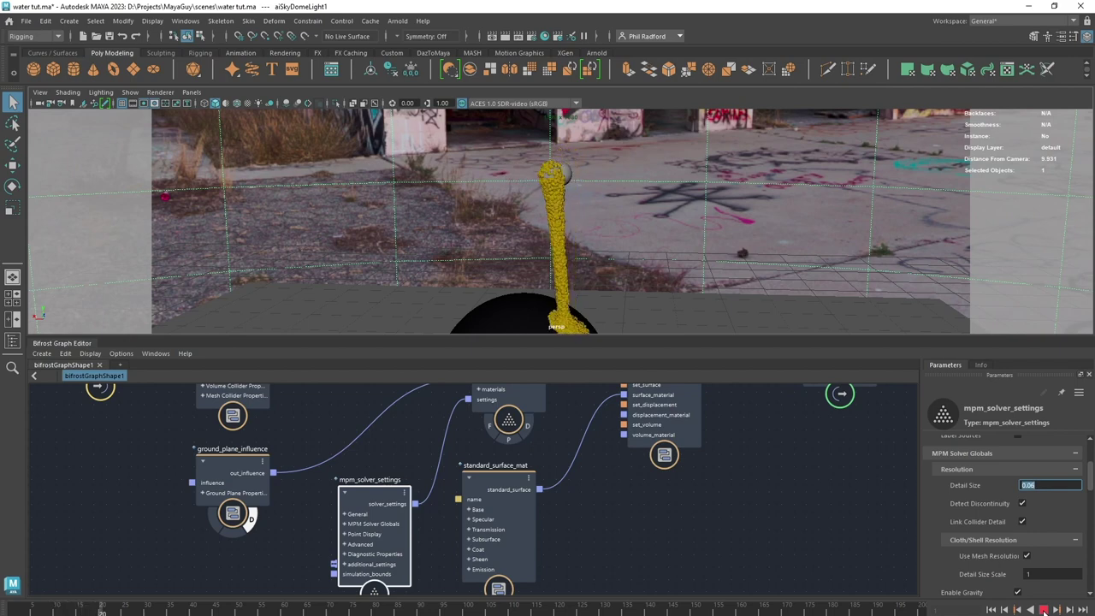
pyautogui.click(1043, 610)
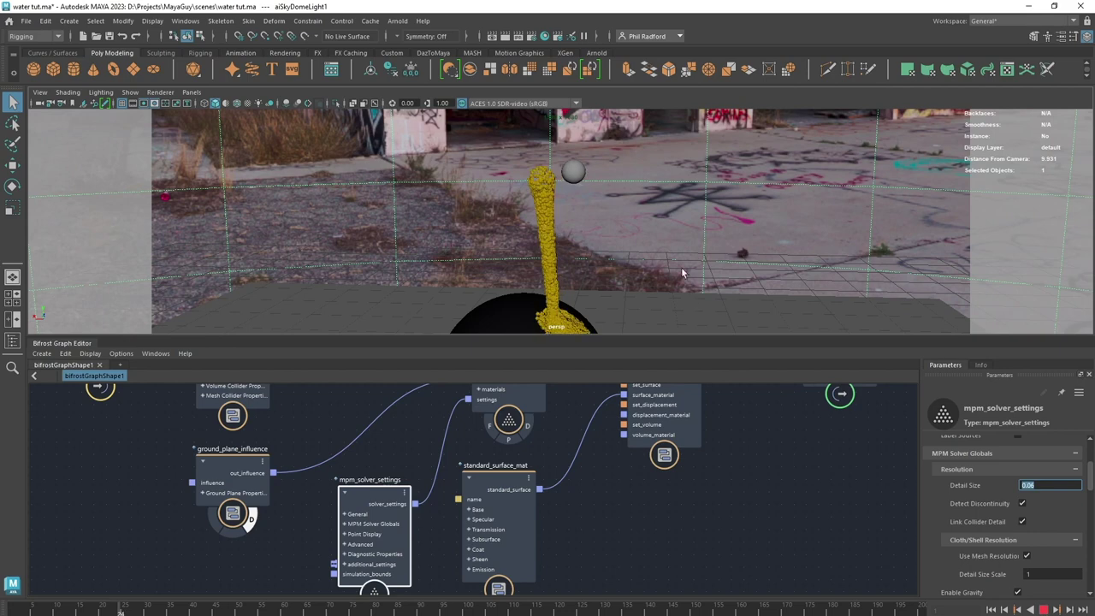
pyautogui.keyDown('alt'); pyautogui.moveTo(682, 274); pyautogui.dragTo(667, 227); pyautogui.keyUp('alt')
# Duplicate the source_mpm_fluid node and place the copy above the original in the graph
pyautogui.keyDown('alt'); pyautogui.moveTo(627, 532); pyautogui.dragTo(672, 612, button='middle'); pyautogui.keyUp('alt')
pyautogui.keyDown('alt'); pyautogui.moveTo(390, 492); pyautogui.dragTo(511, 508, button='middle'); pyautogui.keyUp('alt')
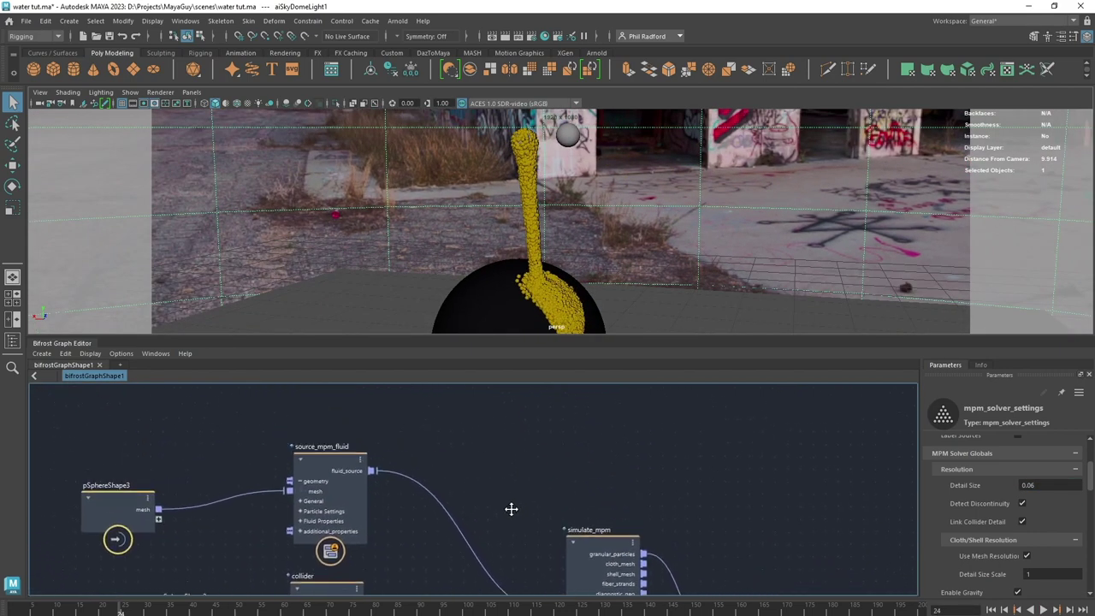
pyautogui.moveTo(509, 335); pyautogui.dragTo(511, 271)
pyautogui.moveTo(510, 384); pyautogui.dragTo(557, 435, button='middle')
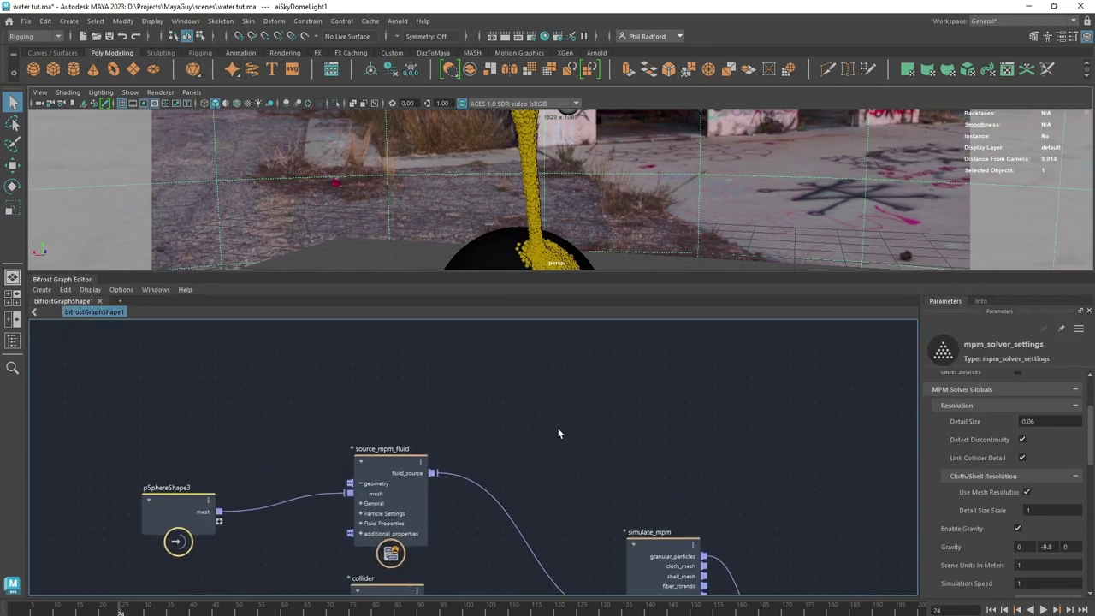
pyautogui.click(386, 462)
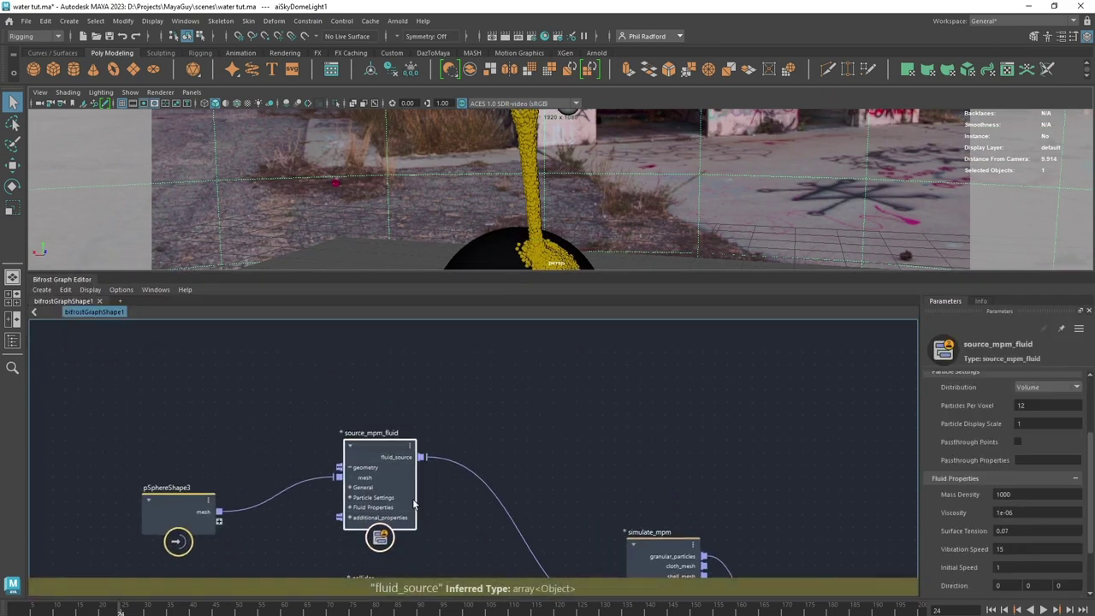
pyautogui.hotkey('ctrl', 'd')
pyautogui.moveTo(420, 521); pyautogui.dragTo(394, 371)
pyautogui.moveTo(585, 436); pyautogui.dragTo(573, 411, button='middle')
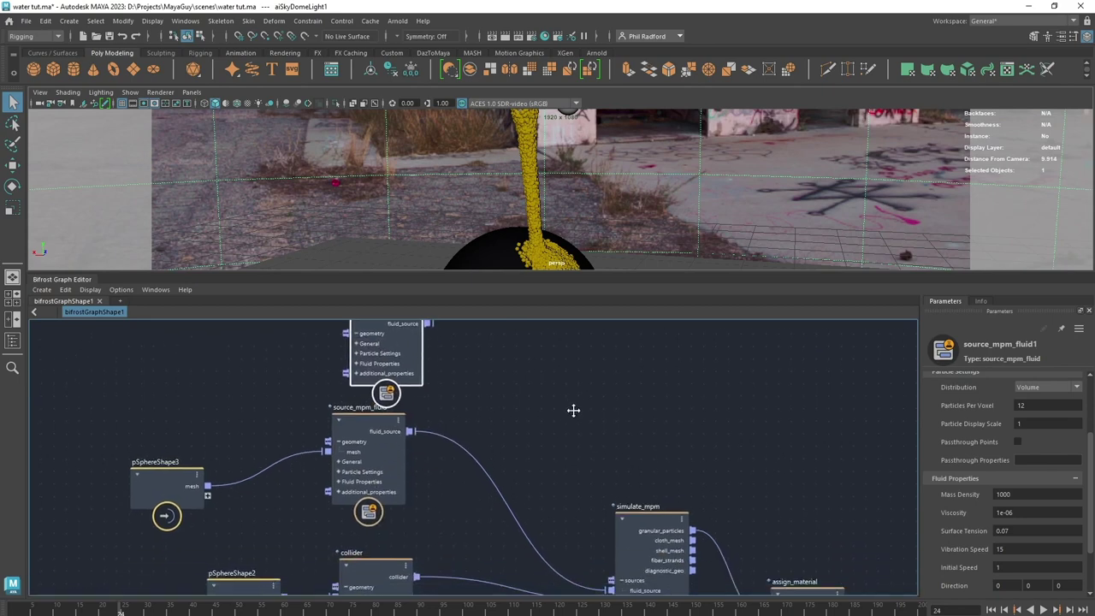
# Connect the duplicated fluid source to the sources of simulate_mpm and tidy up the positions of both nodes
pyautogui.moveTo(428, 323); pyautogui.dragTo(636, 528)
pyautogui.click(660, 506)
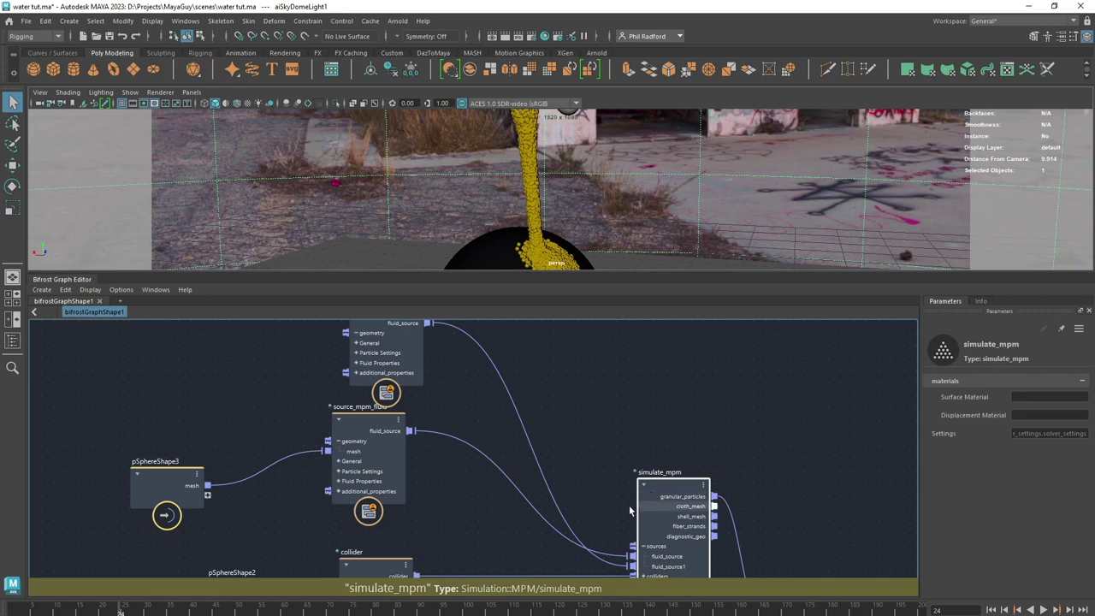
pyautogui.keyDown('alt'); pyautogui.moveTo(582, 425); pyautogui.dragTo(627, 528, button='middle'); pyautogui.keyUp('alt')
pyautogui.moveTo(434, 442); pyautogui.dragTo(397, 406)
# Select the second emitter sphere, pSphere4, and bring it into the graph as an input beside source_mpm_fluid1
pyautogui.keyDown('alt'); pyautogui.moveTo(602, 174); pyautogui.dragTo(628, 197, button='middle'); pyautogui.keyUp('alt')
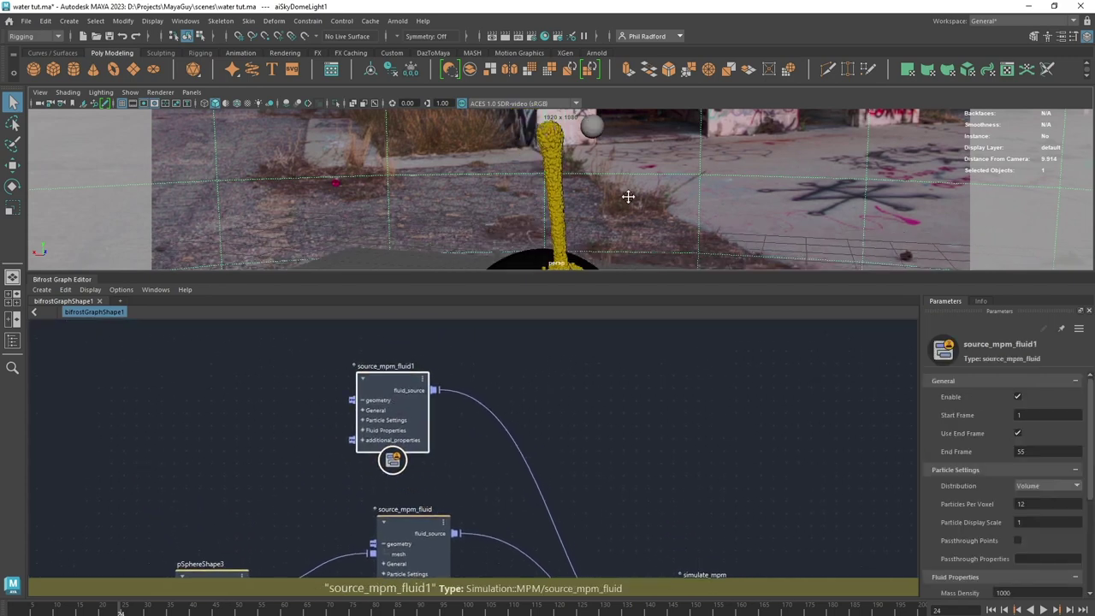
pyautogui.click(588, 135)
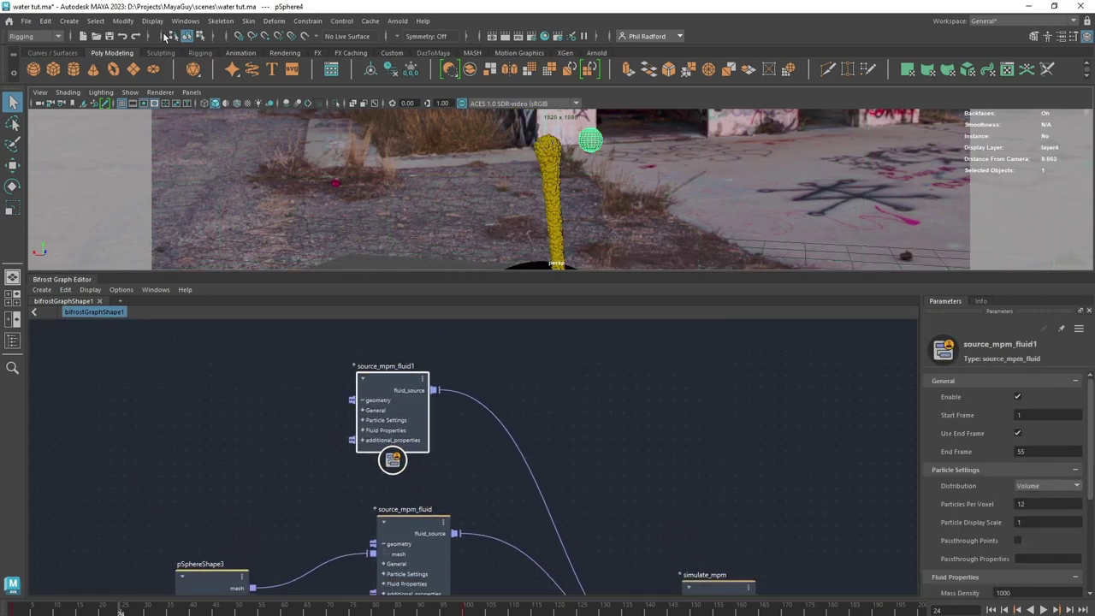
pyautogui.click(184, 20)
pyautogui.moveTo(246, 148)
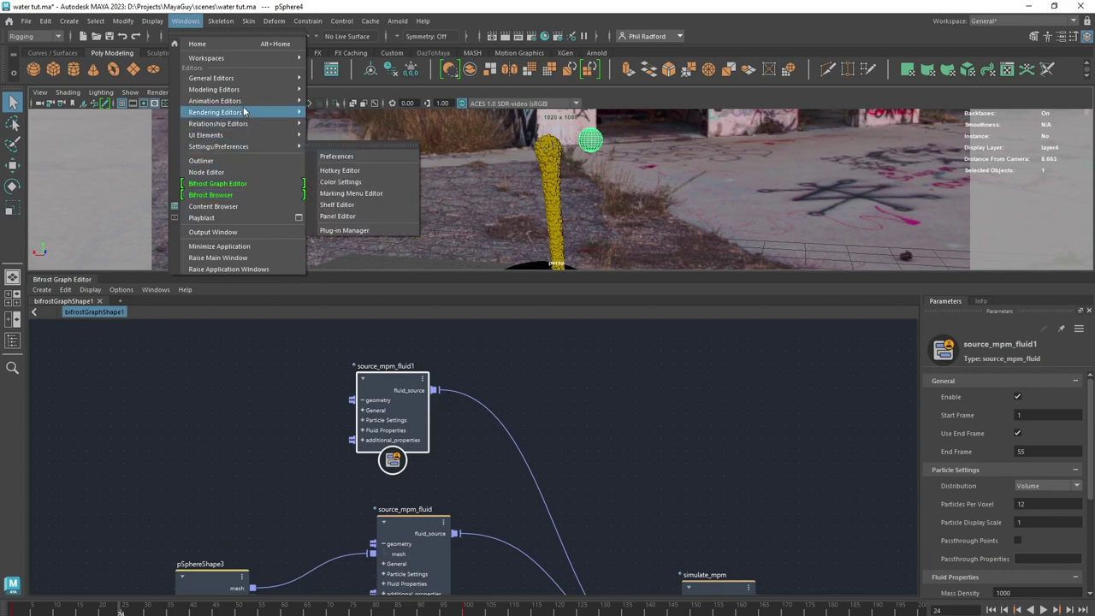
pyautogui.click(213, 160)
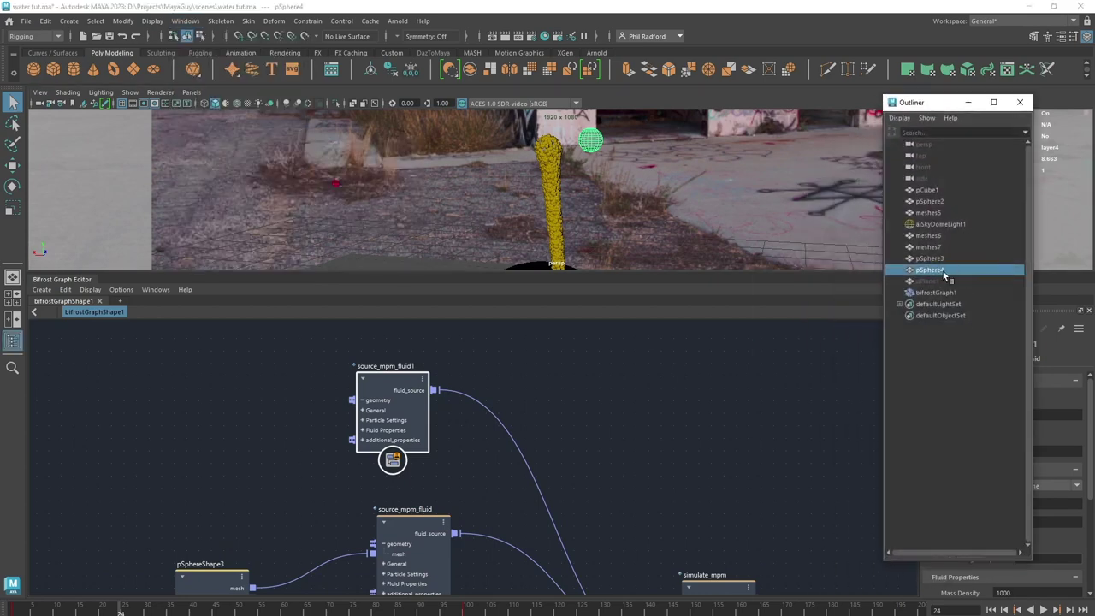
pyautogui.moveTo(944, 271); pyautogui.dragTo(48, 424)
pyautogui.moveTo(201, 397); pyautogui.dragTo(201, 398)
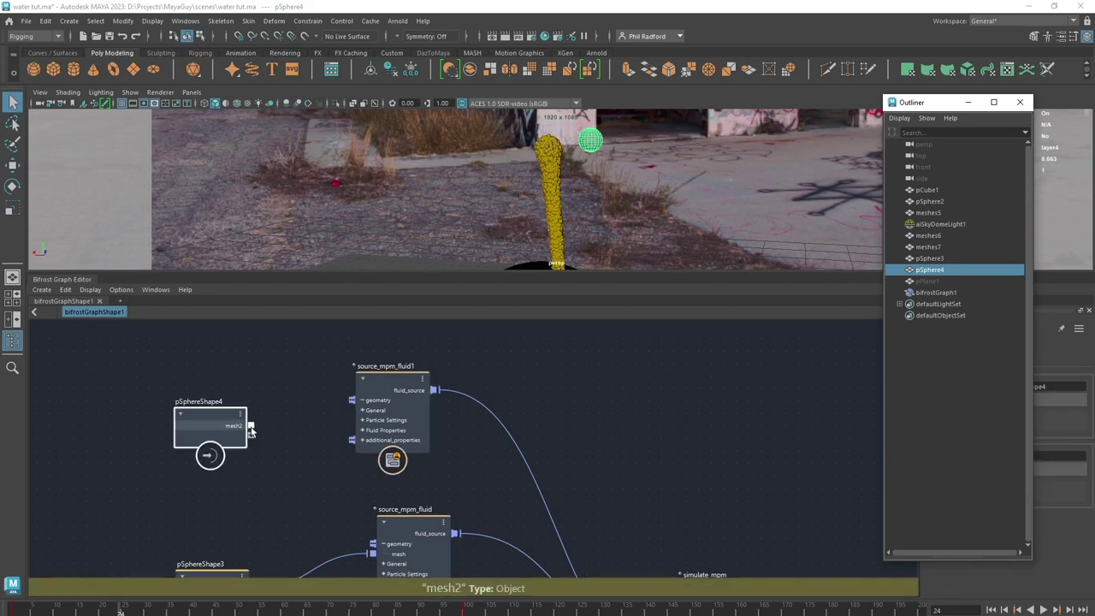
# Connect the mesh2 output of pSphereShape4 to the geometry of source_mpm_fluid1 and put the Outliner away
pyautogui.moveTo(250, 430); pyautogui.dragTo(351, 400)
pyautogui.click(387, 400)
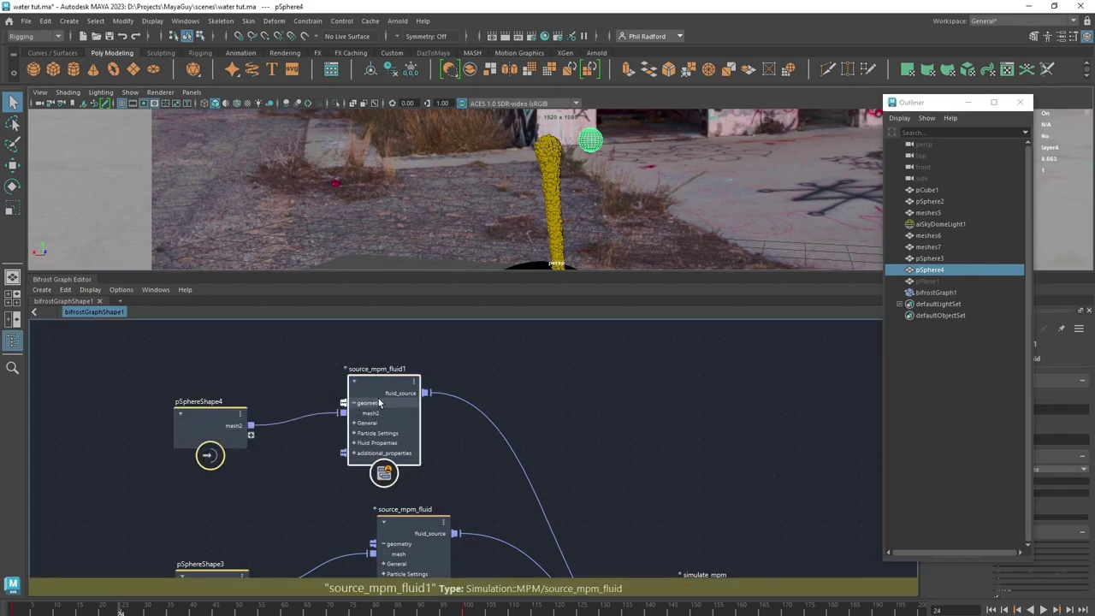
pyautogui.click(969, 103)
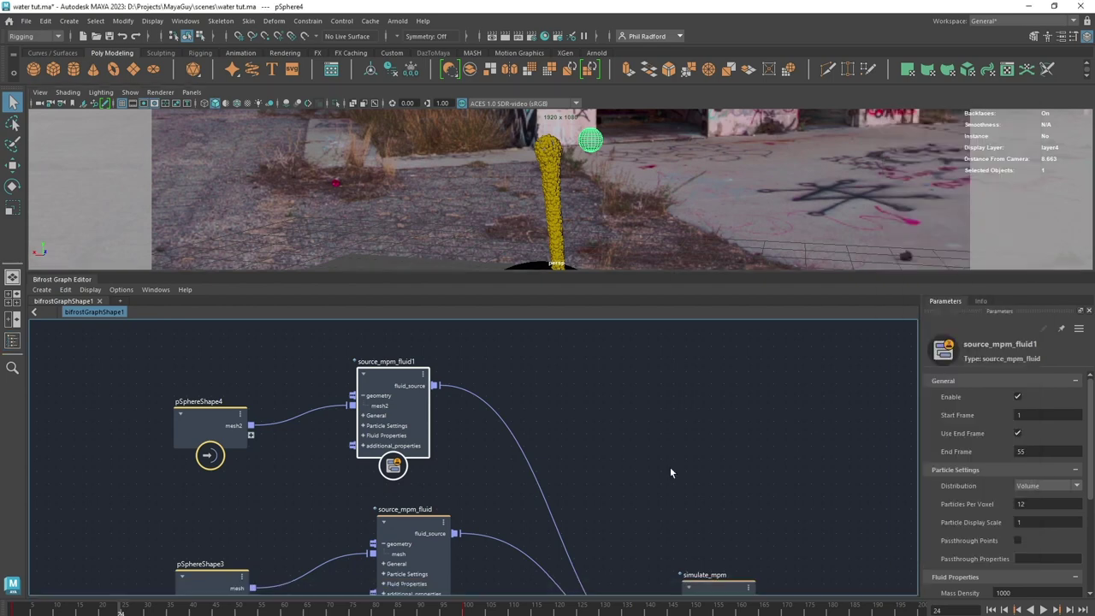
# Set the Viscosity of source_mpm_fluid1 to 0.1
pyautogui.moveTo(870, 270); pyautogui.dragTo(868, 234)
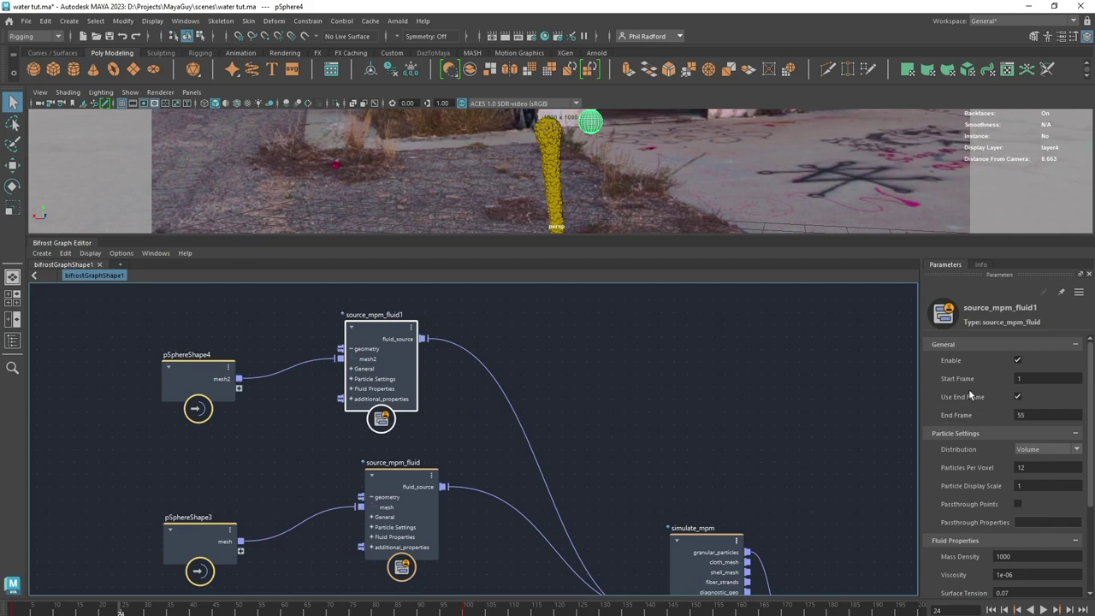
pyautogui.scroll(-3, 970, 410)
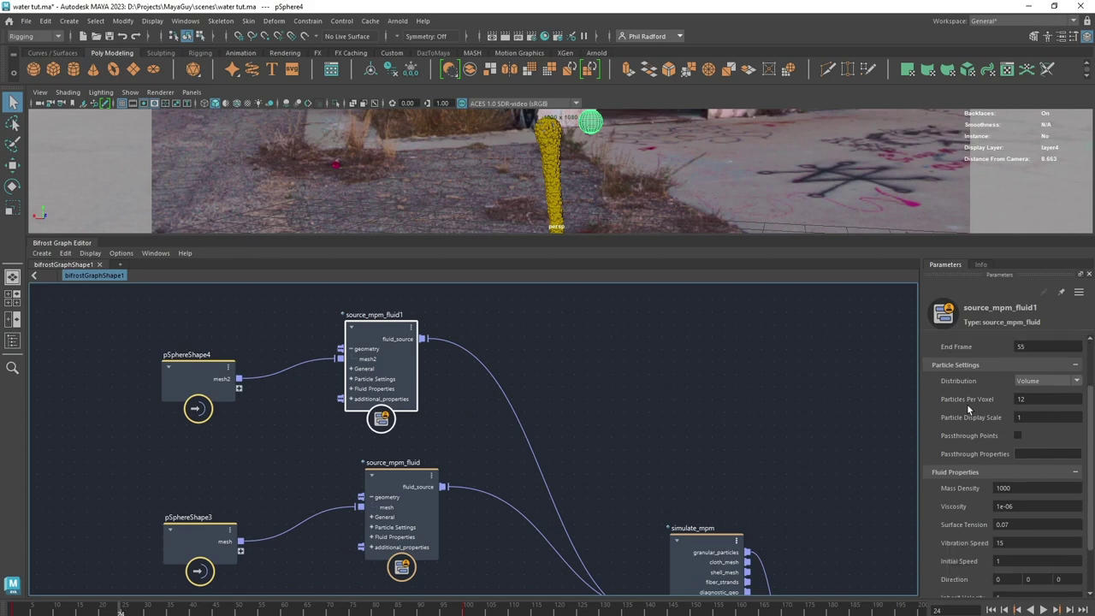
pyautogui.scroll(-1, 966, 410)
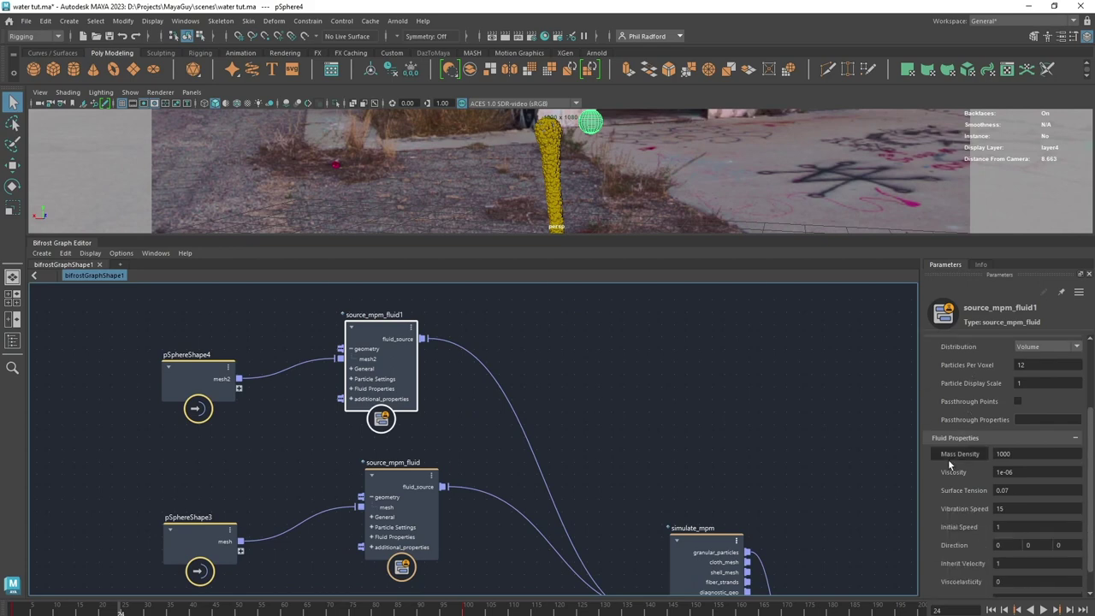
pyautogui.click(1028, 472)
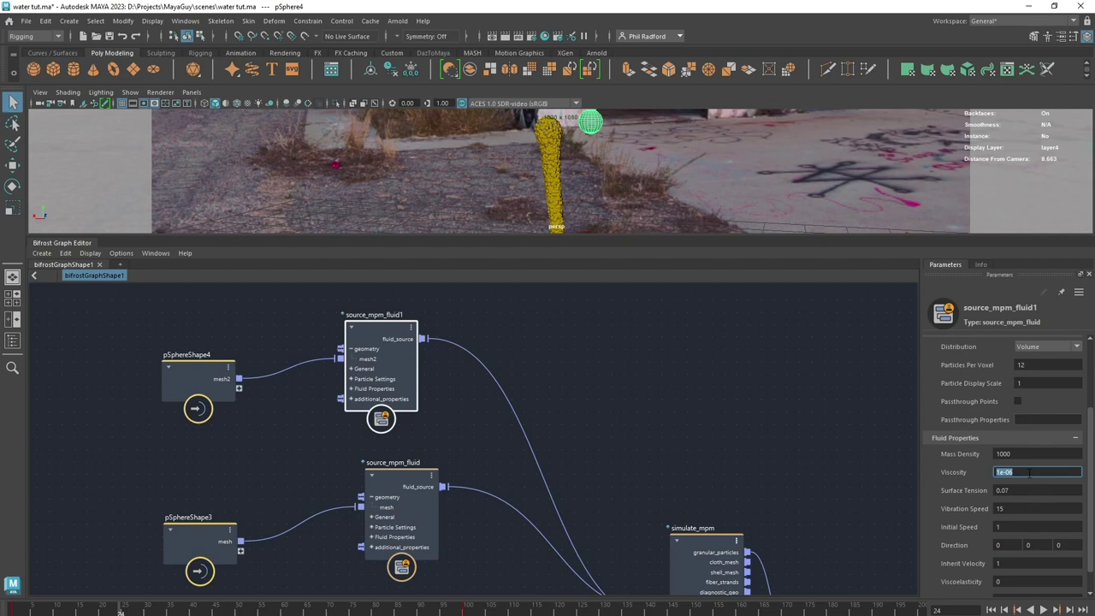
pyautogui.write('0.1')
# Replay the simulation from the first frame to frame 53 and examine how both fluid streams flow over the collider sphere
pyautogui.moveTo(670, 235); pyautogui.dragTo(657, 376)
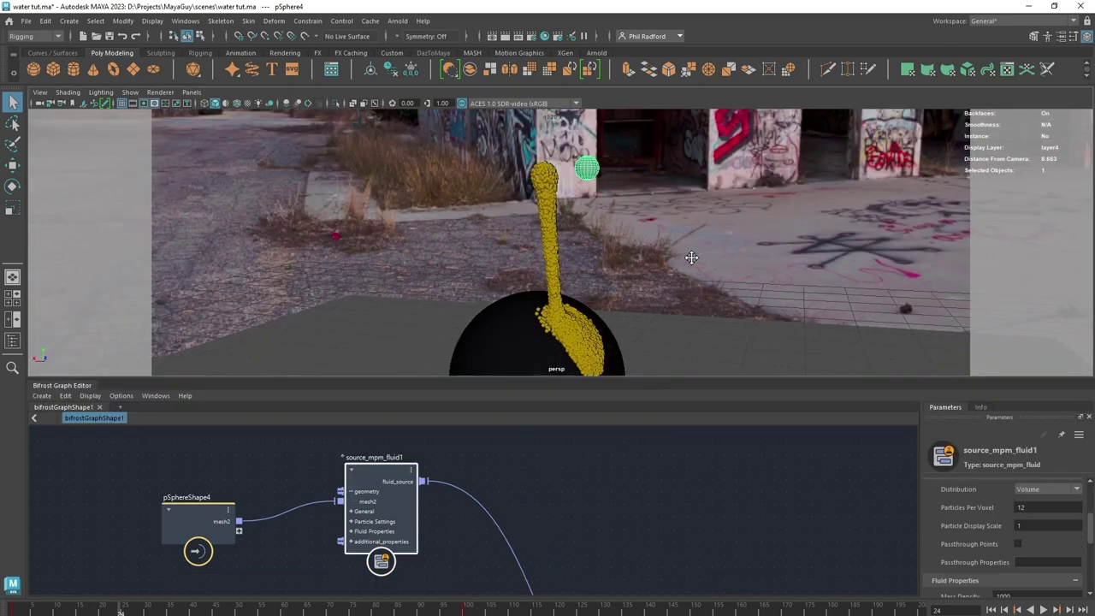
pyautogui.keyDown('alt'); pyautogui.moveTo(677, 256); pyautogui.dragTo(666, 256); pyautogui.keyUp('alt')
pyautogui.keyDown('alt'); pyautogui.moveTo(666, 257); pyautogui.dragTo(681, 267, button='right'); pyautogui.keyUp('alt')
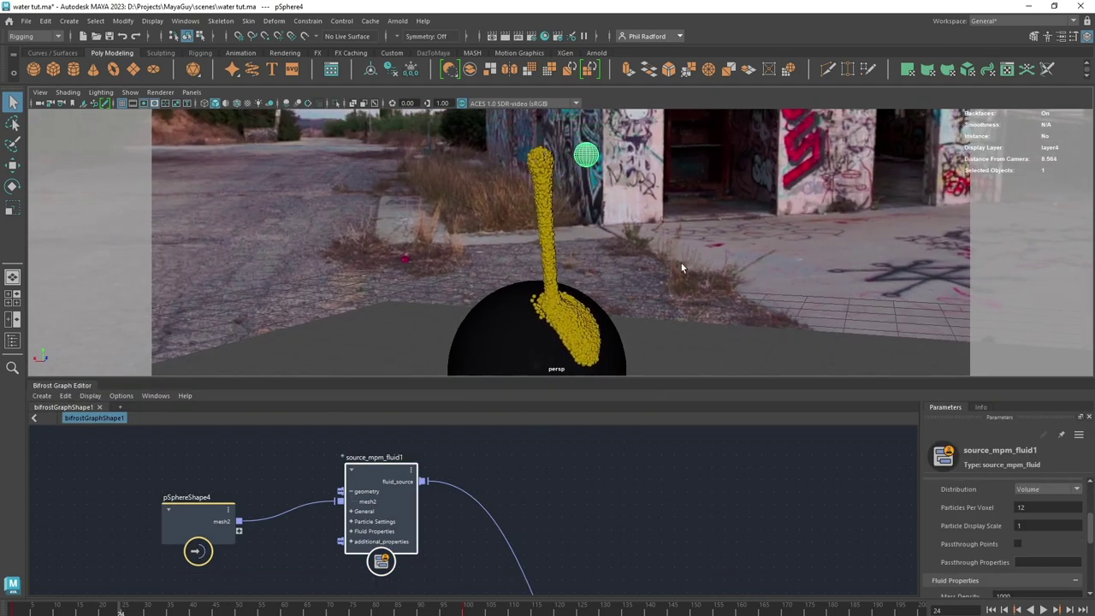
pyautogui.click(677, 201)
pyautogui.click(991, 609)
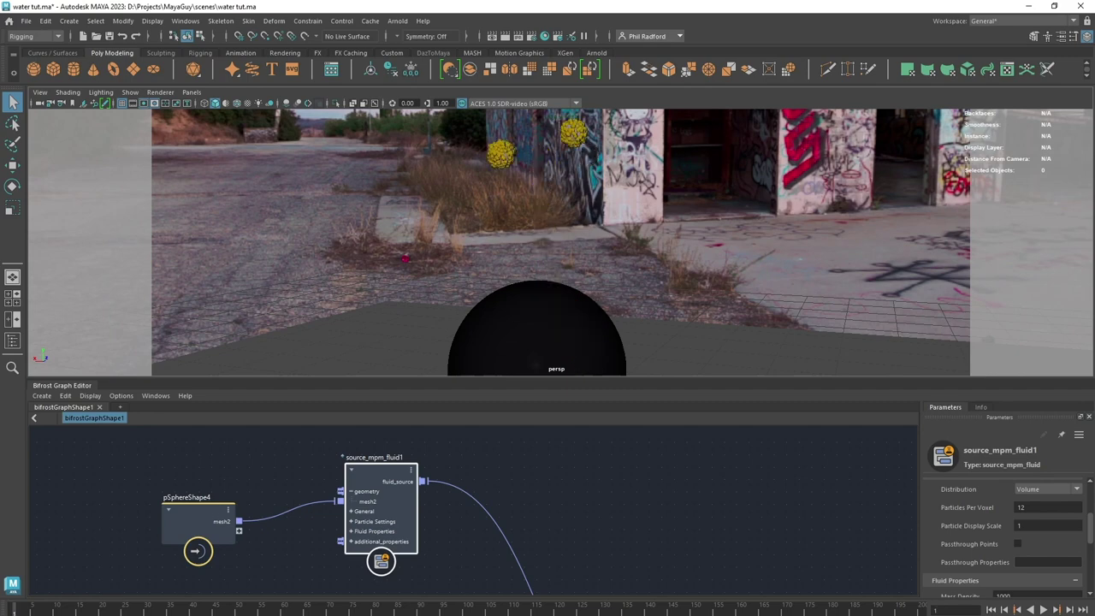
pyautogui.click(1042, 609)
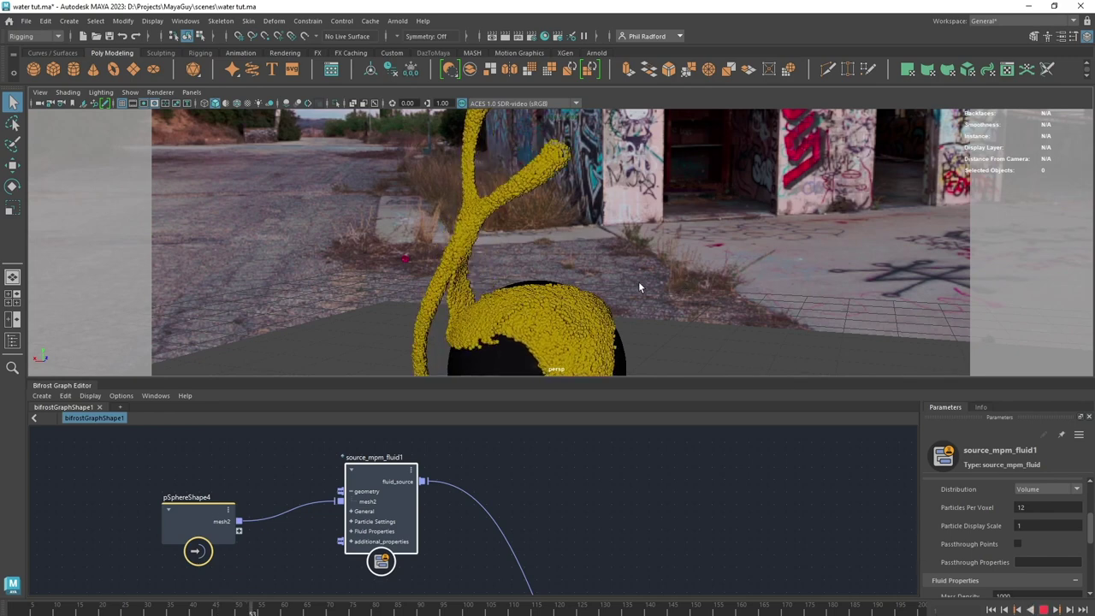
pyautogui.moveTo(681, 261)
pyautogui.keyDown('alt'); pyautogui.mouseDown()
pyautogui.moveTo(722, 270)
pyautogui.moveTo(653, 180)
pyautogui.moveTo(614, 198)
pyautogui.moveTo(625, 220)
pyautogui.moveTo(609, 249)
pyautogui.moveTo(578, 238)
pyautogui.moveTo(672, 266)
pyautogui.mouseUp(); pyautogui.keyUp('alt')
pyautogui.moveTo(586, 379); pyautogui.dragTo(587, 333)
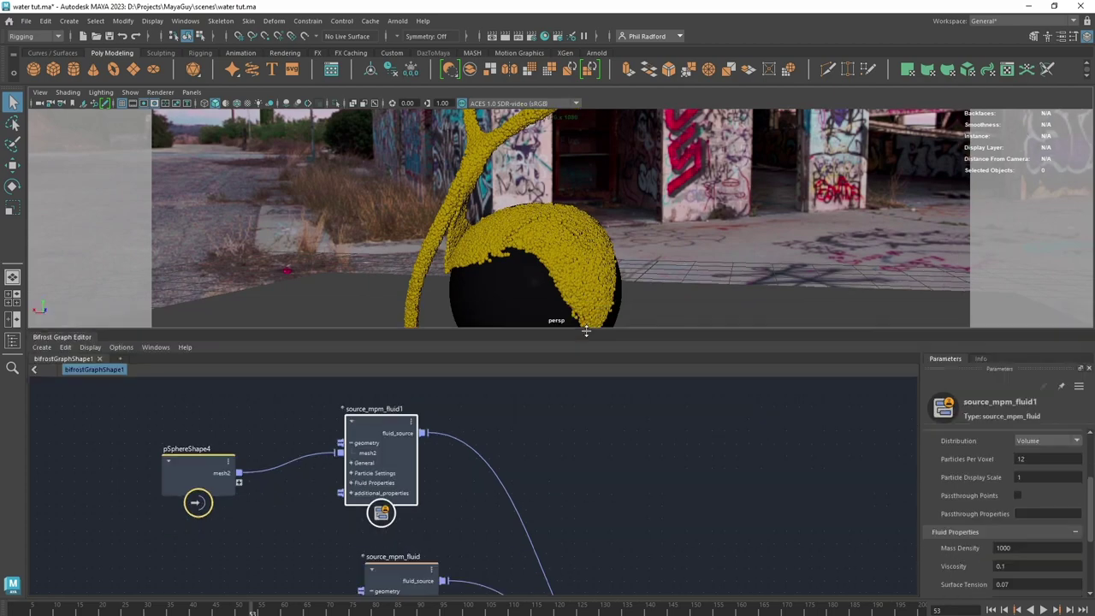
pyautogui.moveTo(634, 220)
pyautogui.keyDown('alt'); pyautogui.mouseDown()
pyautogui.moveTo(643, 224)
pyautogui.moveTo(532, 240)
pyautogui.moveTo(598, 248)
pyautogui.moveTo(639, 234)
pyautogui.moveTo(628, 235)
pyautogui.mouseUp(); pyautogui.keyUp('alt')
pyautogui.keyDown('alt'); pyautogui.moveTo(657, 279); pyautogui.dragTo(634, 239); pyautogui.keyUp('alt')
# Select the mpm_solver_settings node to review its resolution settings and nudge it into a clearer position
pyautogui.keyDown('alt'); pyautogui.moveTo(667, 464); pyautogui.dragTo(505, 267, button='middle'); pyautogui.keyUp('alt')
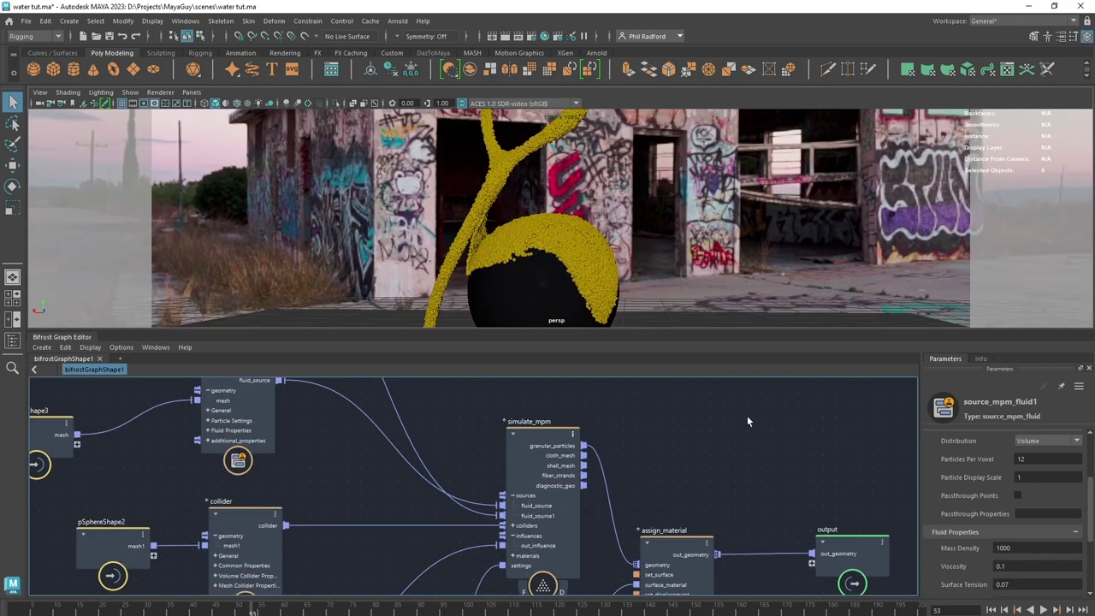
pyautogui.keyDown('alt'); pyautogui.moveTo(721, 440); pyautogui.dragTo(704, 406, button='middle'); pyautogui.keyUp('alt')
pyautogui.keyDown('alt'); pyautogui.moveTo(704, 406); pyautogui.dragTo(648, 428, button='right'); pyautogui.keyUp('alt')
pyautogui.keyDown('alt'); pyautogui.moveTo(662, 432); pyautogui.dragTo(658, 405, button='middle'); pyautogui.keyUp('alt')
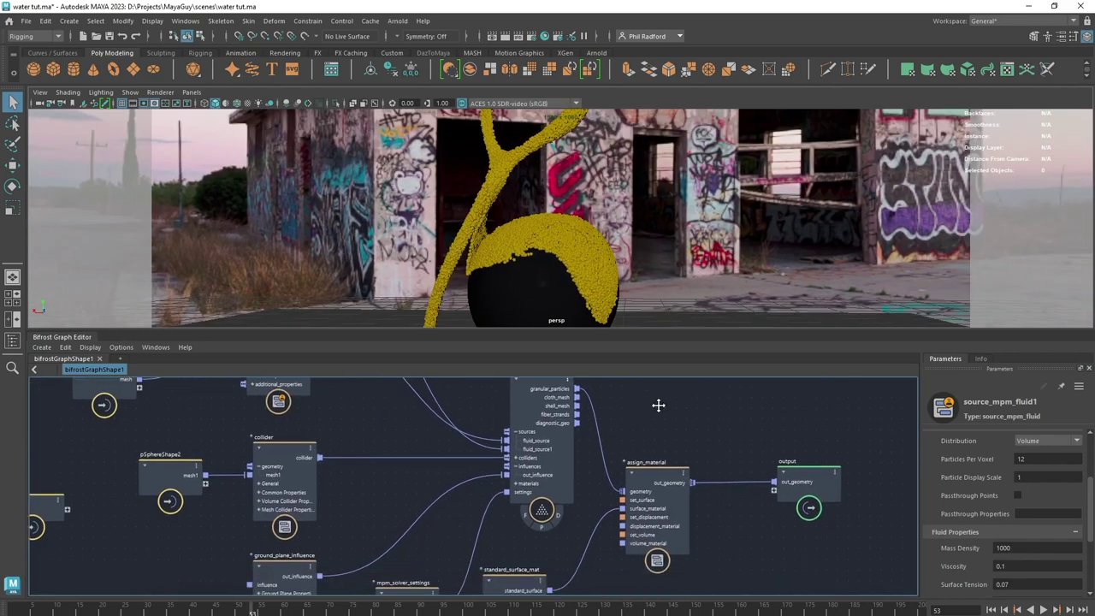
pyautogui.keyDown('alt'); pyautogui.moveTo(658, 406); pyautogui.dragTo(644, 408, button='right'); pyautogui.keyUp('alt')
pyautogui.moveTo(433, 482); pyautogui.dragTo(382, 426, button='middle')
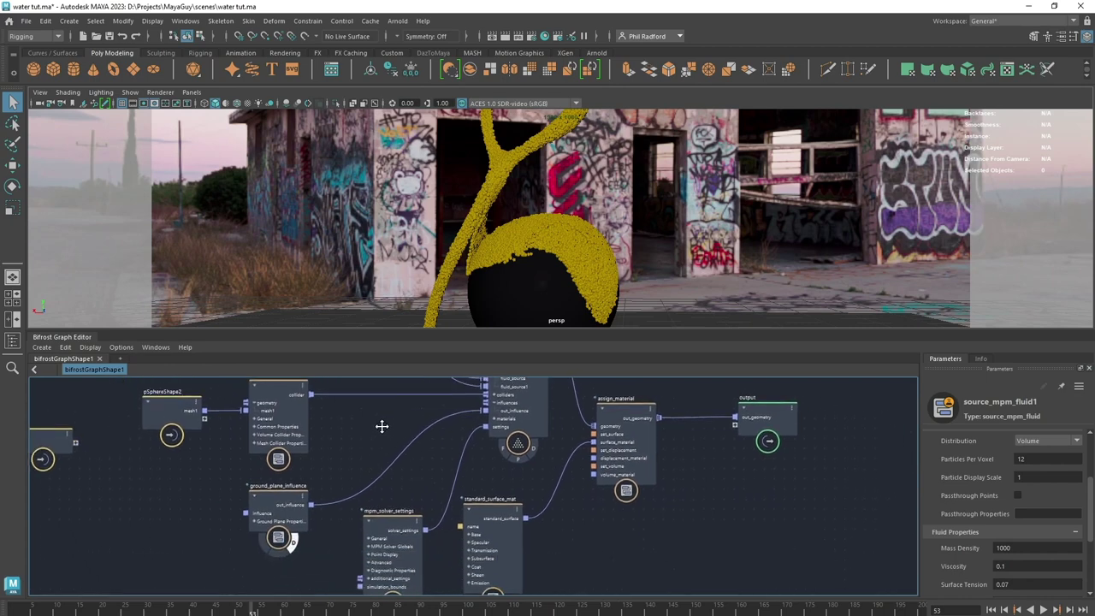
pyautogui.click(387, 530)
pyautogui.moveTo(386, 530); pyautogui.dragTo(387, 553)
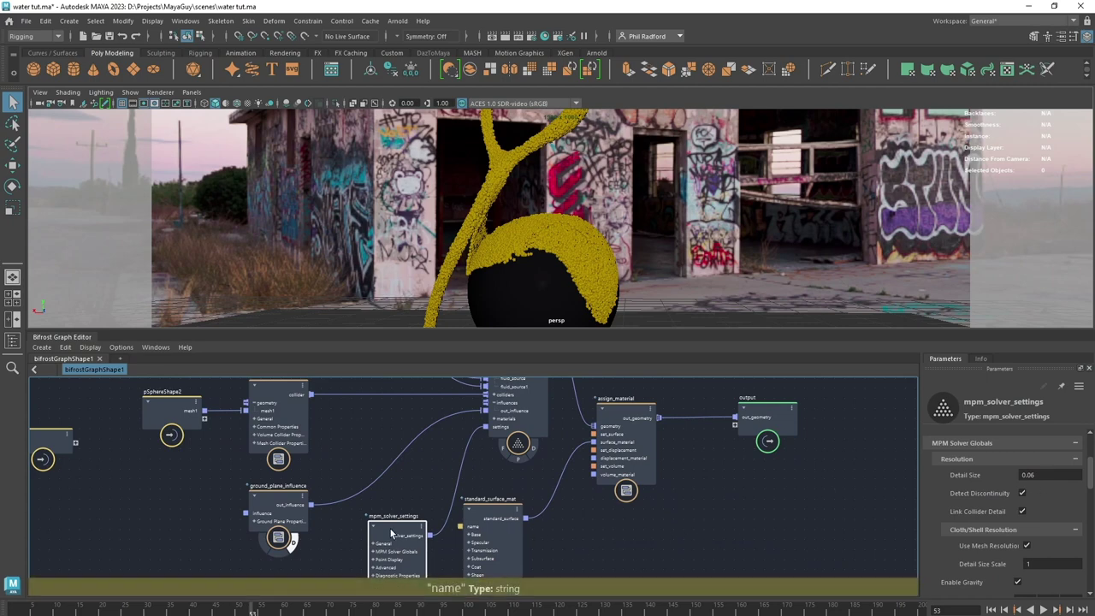
pyautogui.moveTo(393, 534); pyautogui.dragTo(393, 519)
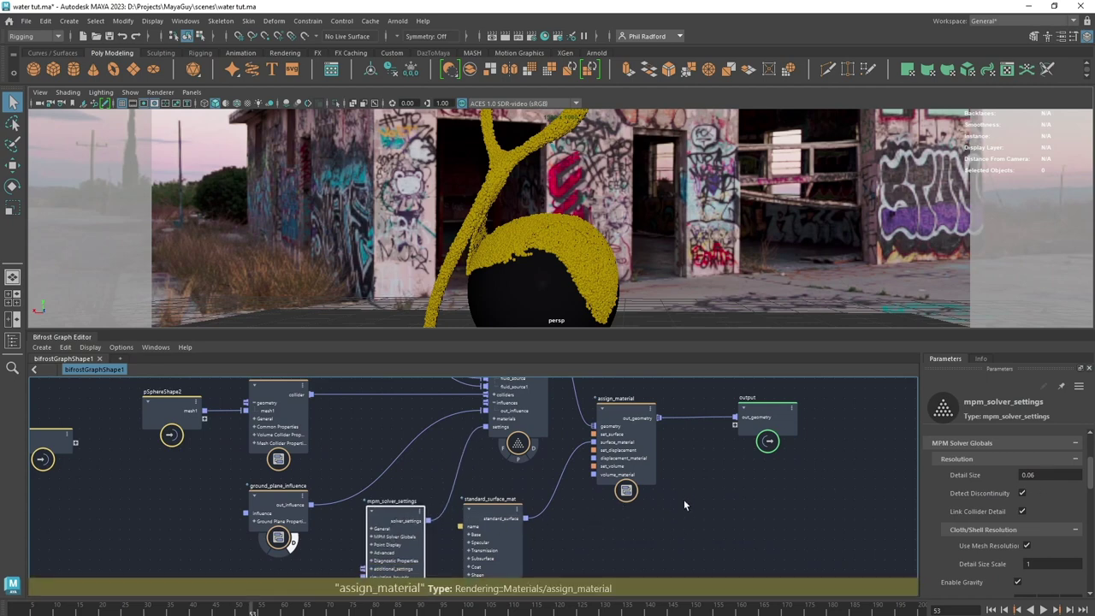
# Move the output node well away from assign_material to make room for more nodes between them
pyautogui.moveTo(728, 458); pyautogui.dragTo(532, 522, button='middle')
pyautogui.keyDown('alt'); pyautogui.moveTo(532, 522); pyautogui.dragTo(547, 521, button='right'); pyautogui.keyUp('alt')
pyautogui.moveTo(597, 477); pyautogui.dragTo(774, 478)
pyautogui.moveTo(515, 513); pyautogui.dragTo(529, 460, button='middle')
pyautogui.keyDown('alt'); pyautogui.moveTo(529, 460); pyautogui.dragTo(557, 467, button='right'); pyautogui.keyUp('alt')
pyautogui.keyDown('alt'); pyautogui.moveTo(539, 464); pyautogui.dragTo(512, 496, button='middle'); pyautogui.keyUp('alt')
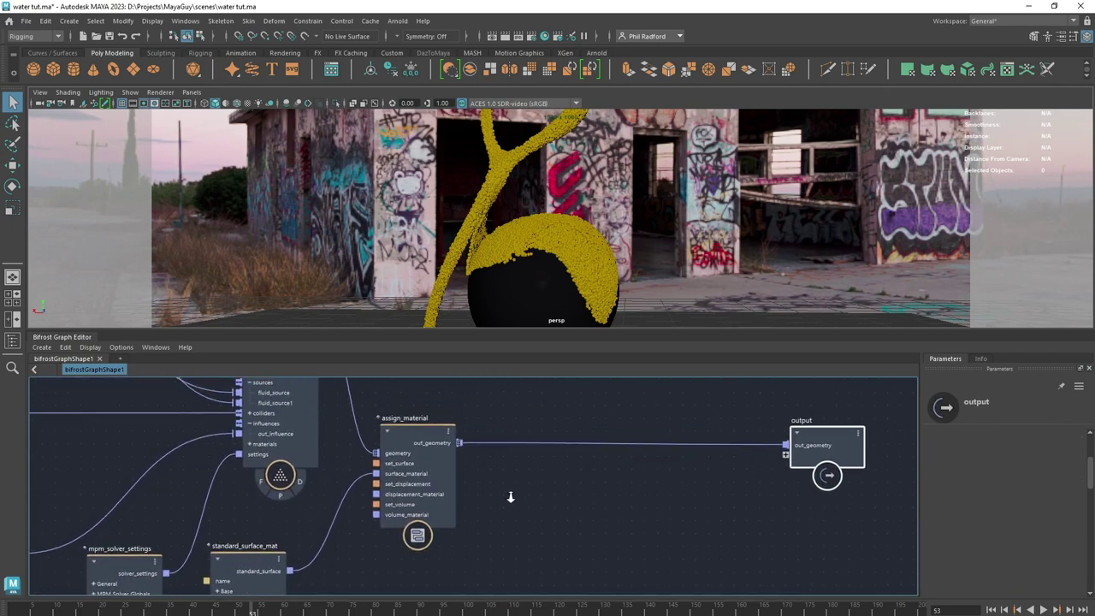
# Add a points_to_volume node to the graph in the space after assign_material
pyautogui.keyDown('alt'); pyautogui.moveTo(515, 496); pyautogui.dragTo(480, 493, button='right'); pyautogui.keyUp('alt')
pyautogui.click(523, 493)
pyautogui.press('Tab')
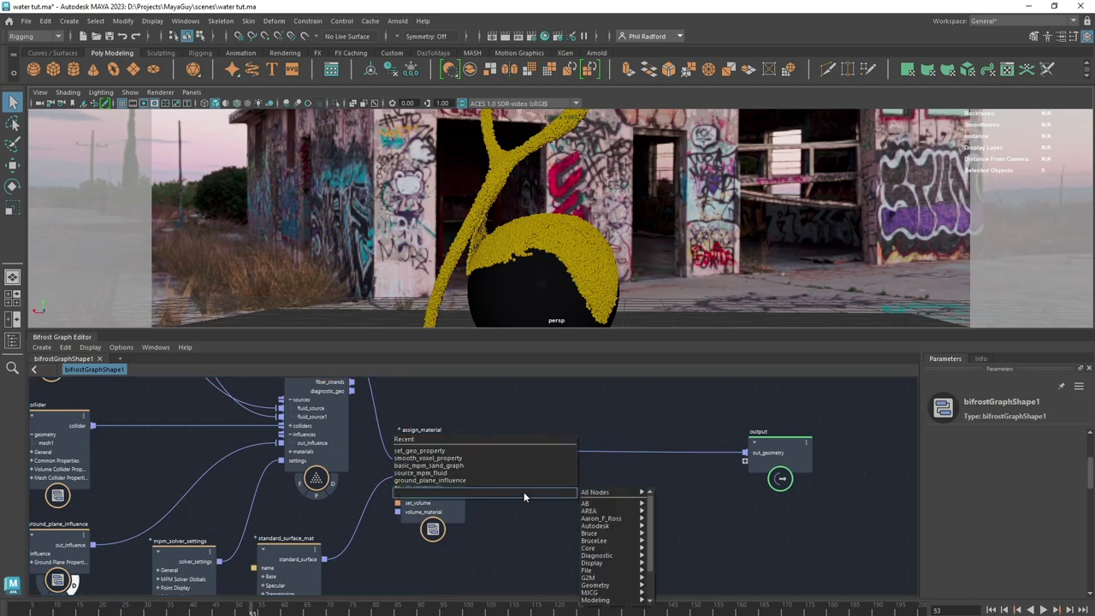
pyautogui.write('point')
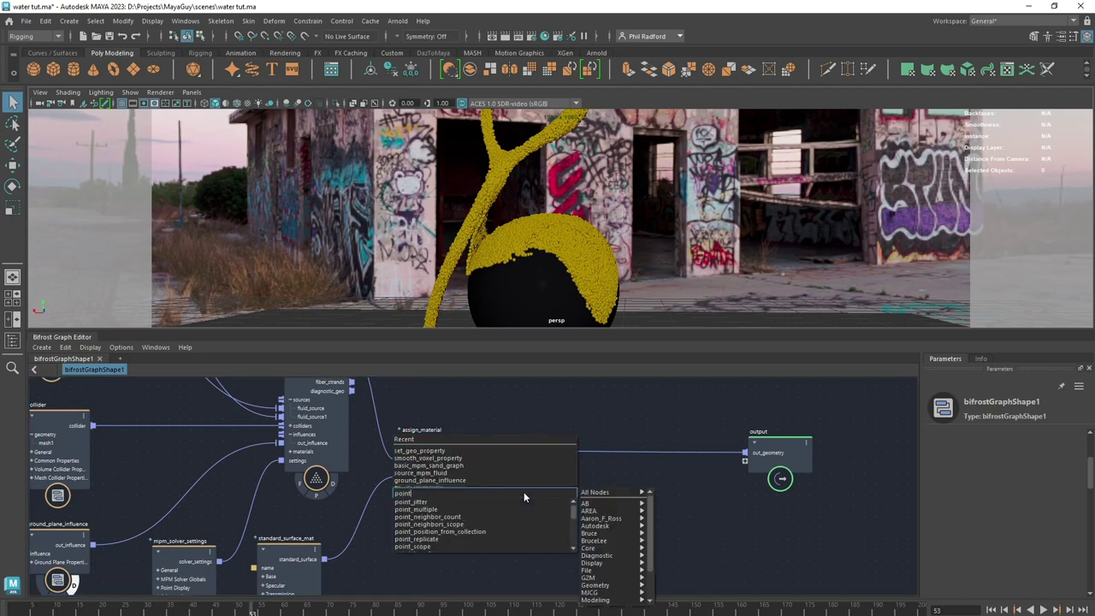
pyautogui.write('s')
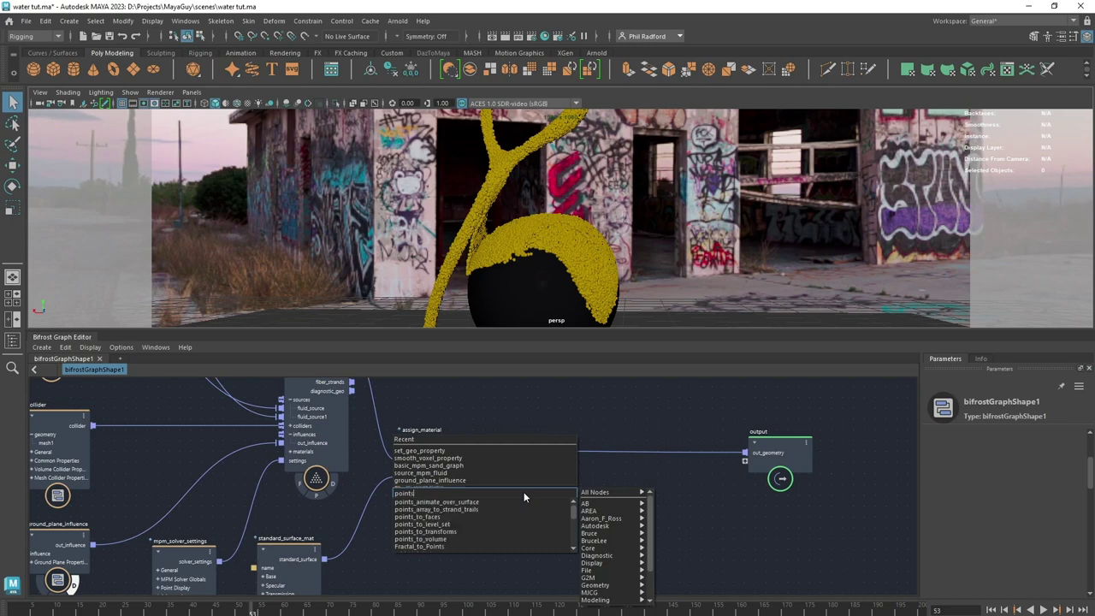
pyautogui.press('Down')
pyautogui.press('Down')
pyautogui.press('Down')
pyautogui.press('Down')
pyautogui.press('Down')
pyautogui.press('Down')
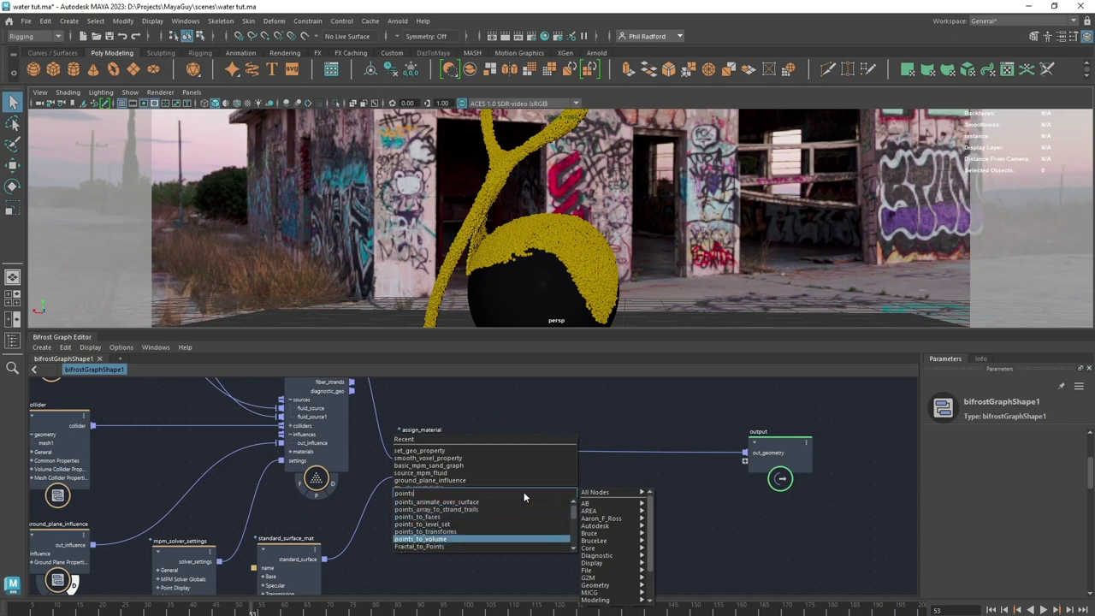
pyautogui.press('Return')
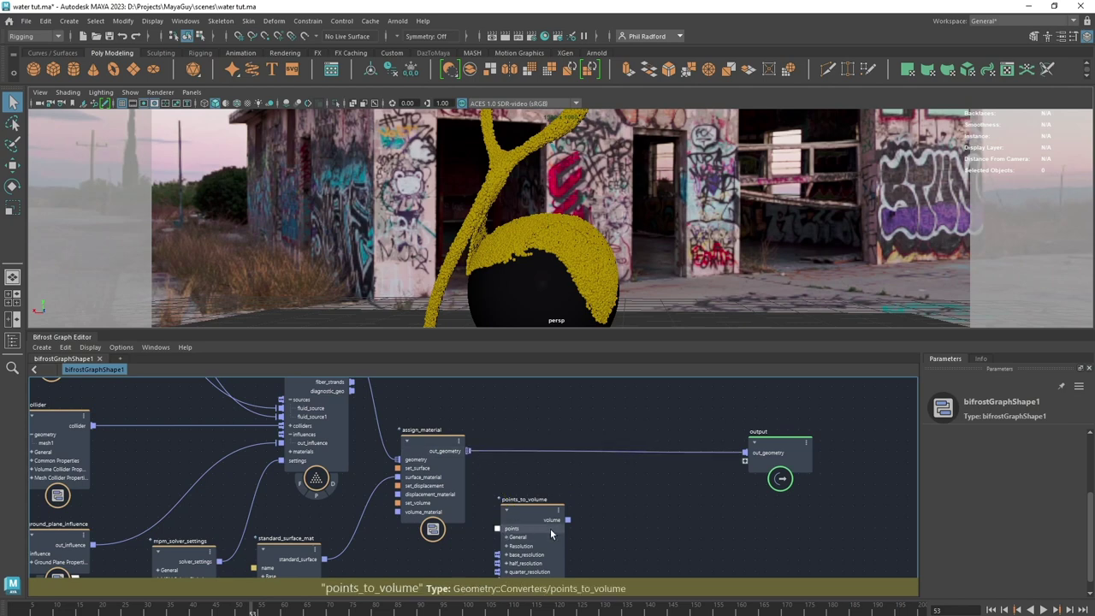
# Insert points_to_volume between assign_material and output, feeding out_geometry into points and volume into the output node
pyautogui.moveTo(576, 506); pyautogui.dragTo(561, 531)
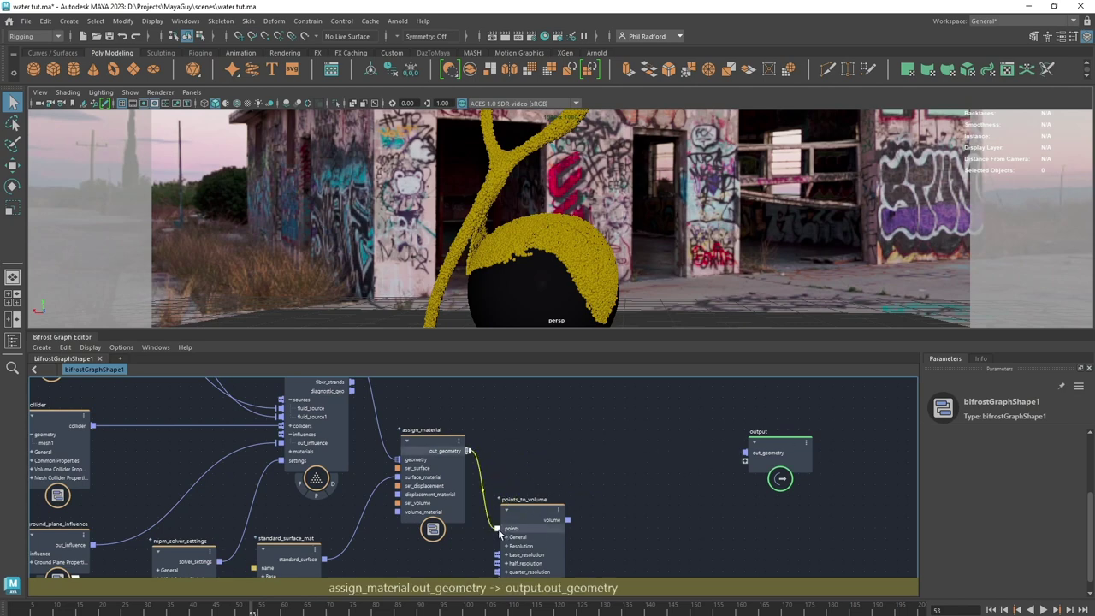
pyautogui.moveTo(744, 461); pyautogui.dragTo(563, 469)
pyautogui.click(545, 508)
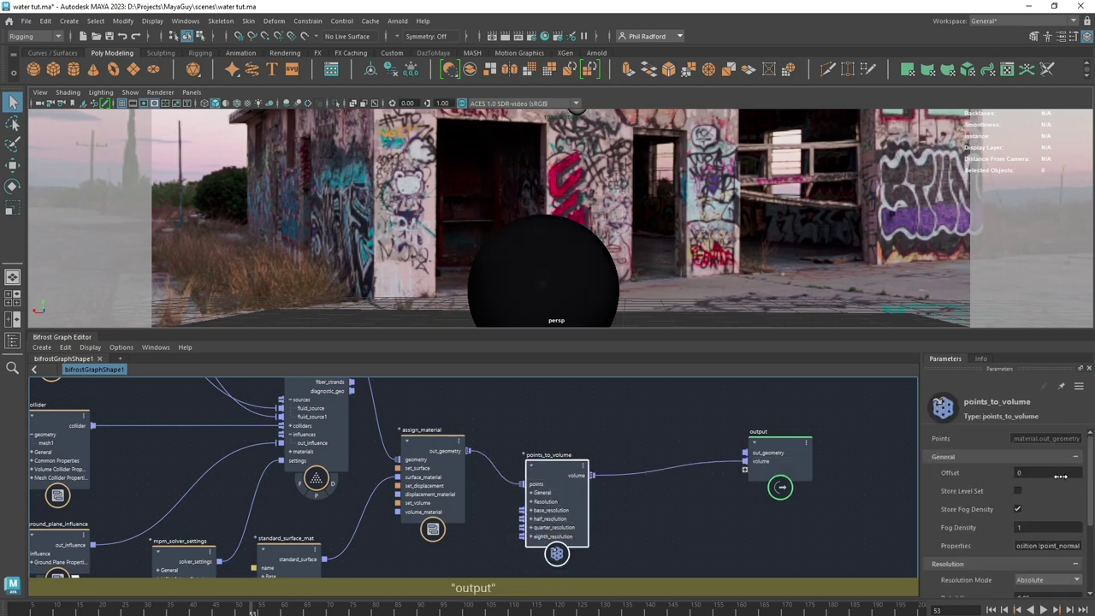
# Enable Store Level Set and disable Store Fog Density on points_to_volume, and shift the node slightly towards output
pyautogui.click(1017, 491)
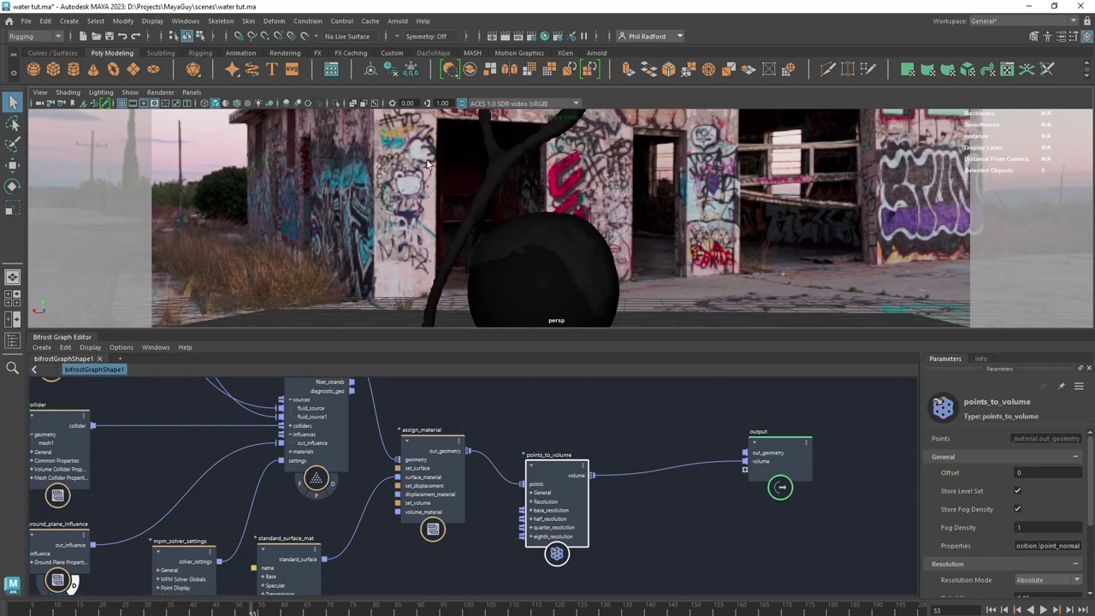
pyautogui.keyDown('alt'); pyautogui.moveTo(546, 266); pyautogui.dragTo(602, 242); pyautogui.keyUp('alt')
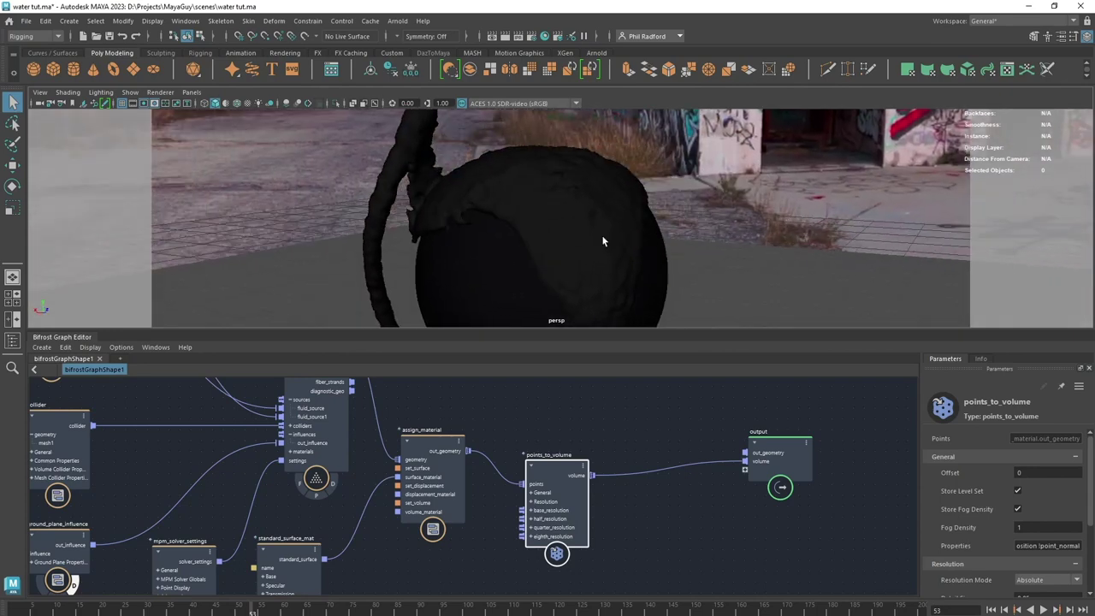
pyautogui.click(1017, 509)
pyautogui.keyDown('alt'); pyautogui.moveTo(590, 195); pyautogui.dragTo(552, 239); pyautogui.keyUp('alt')
pyautogui.moveTo(556, 479); pyautogui.dragTo(593, 463)
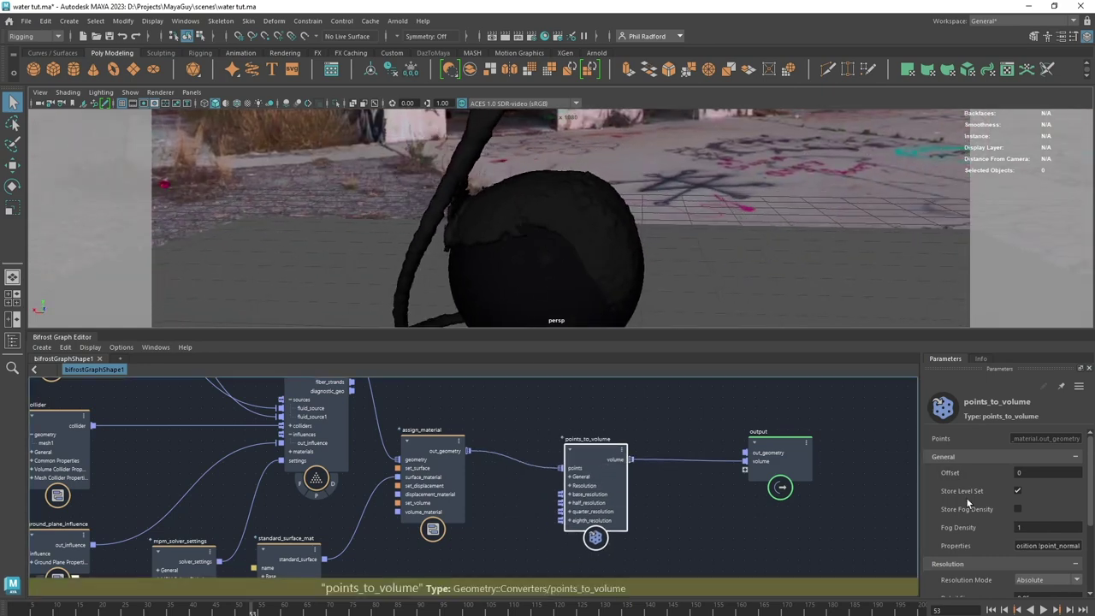
# Set the Detail Size of points_to_volume to 0.01 and inspect the resulting fluid surface around the sphere
pyautogui.scroll(-2, 968, 504)
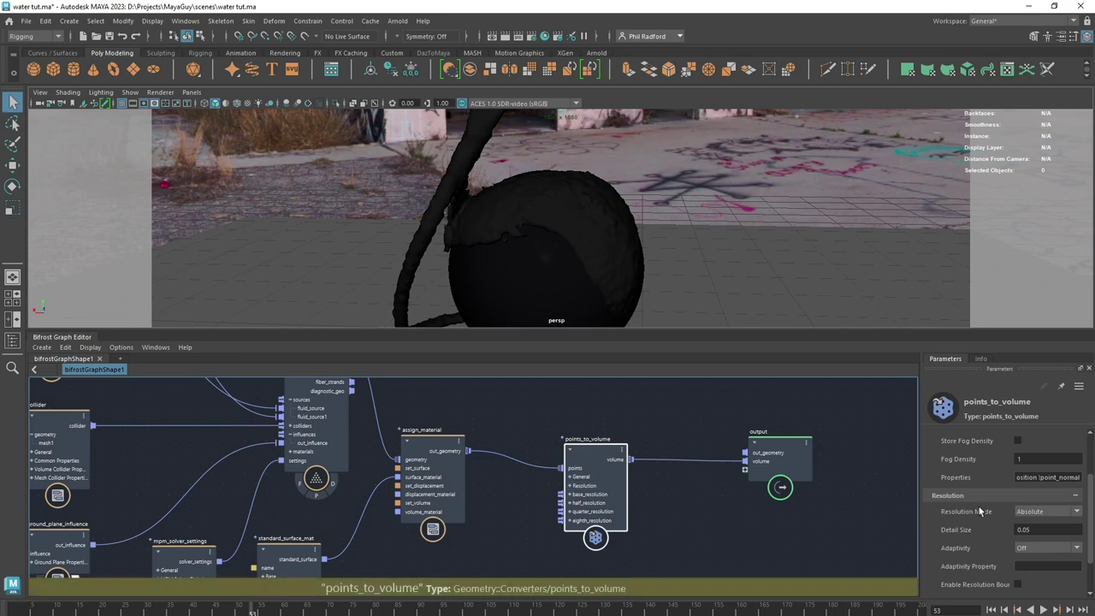
pyautogui.click(1037, 529)
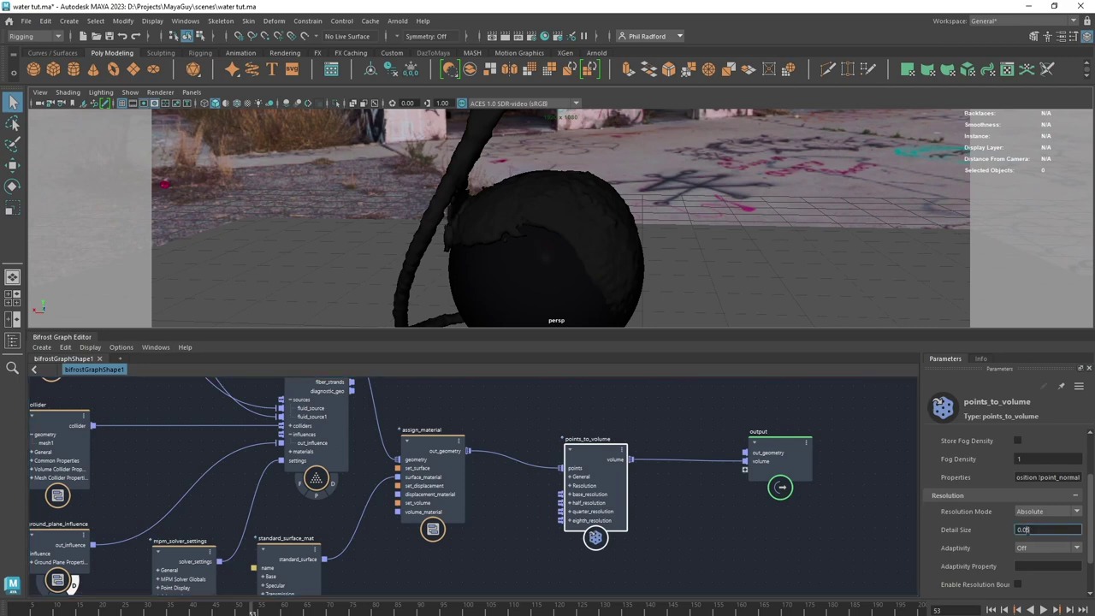
pyautogui.press('Return')
pyautogui.keyDown('alt'); pyautogui.moveTo(601, 269); pyautogui.dragTo(488, 208); pyautogui.keyUp('alt')
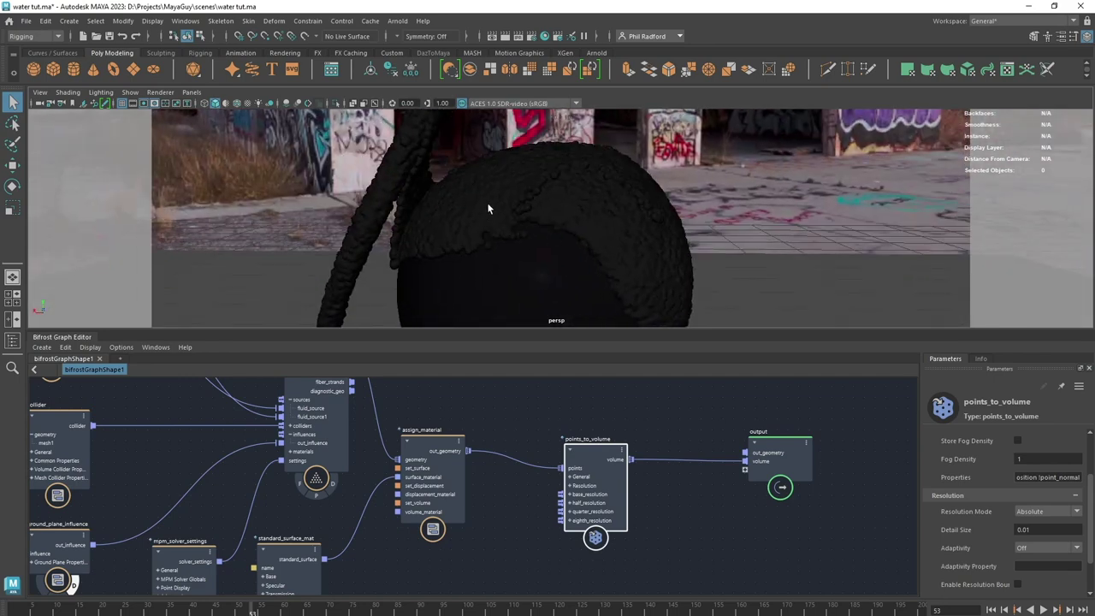
pyautogui.keyDown('alt'); pyautogui.moveTo(606, 222); pyautogui.dragTo(521, 224); pyautogui.keyUp('alt')
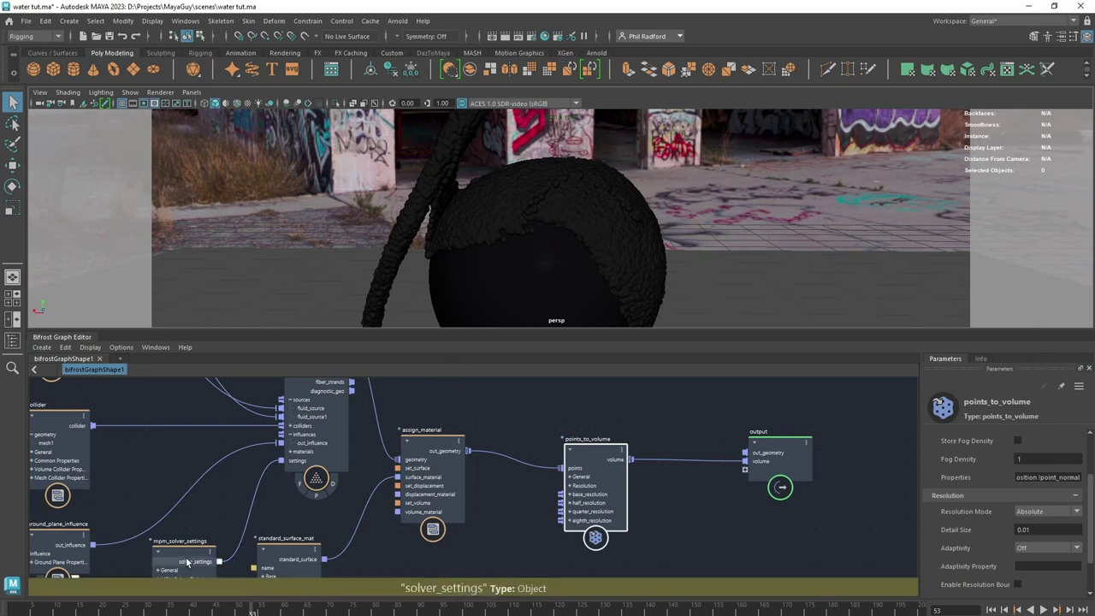
pyautogui.keyDown('alt'); pyautogui.moveTo(659, 225); pyautogui.dragTo(669, 248); pyautogui.keyUp('alt')
pyautogui.keyDown('alt'); pyautogui.moveTo(444, 215); pyautogui.dragTo(544, 226); pyautogui.keyUp('alt')
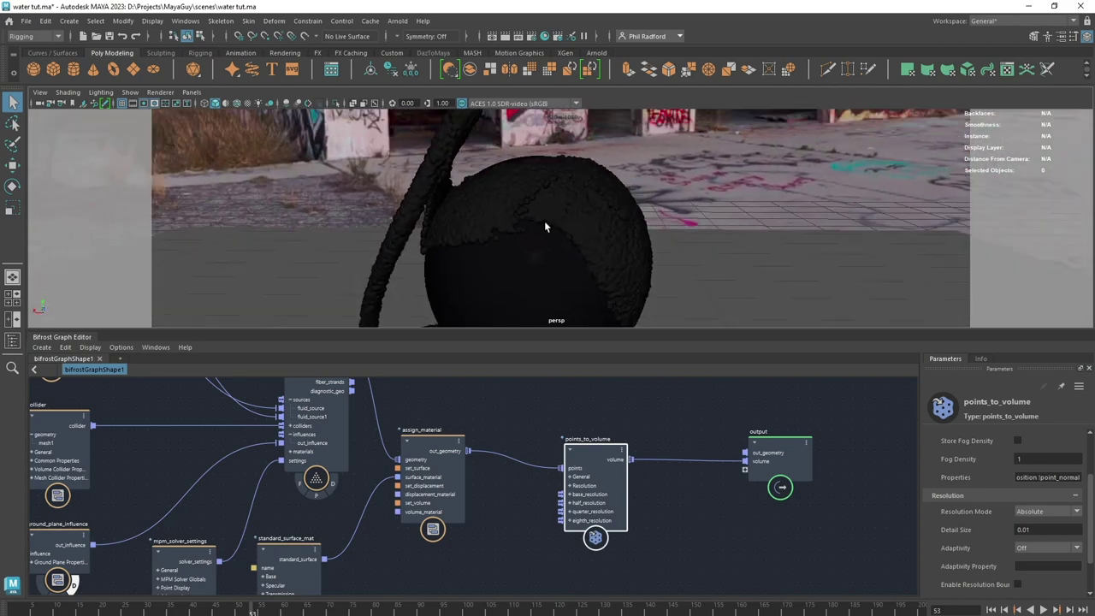
# Move points_to_volume closer to assign_material and add a volume_to_mesh node between it and output
pyautogui.moveTo(602, 462); pyautogui.dragTo(560, 445)
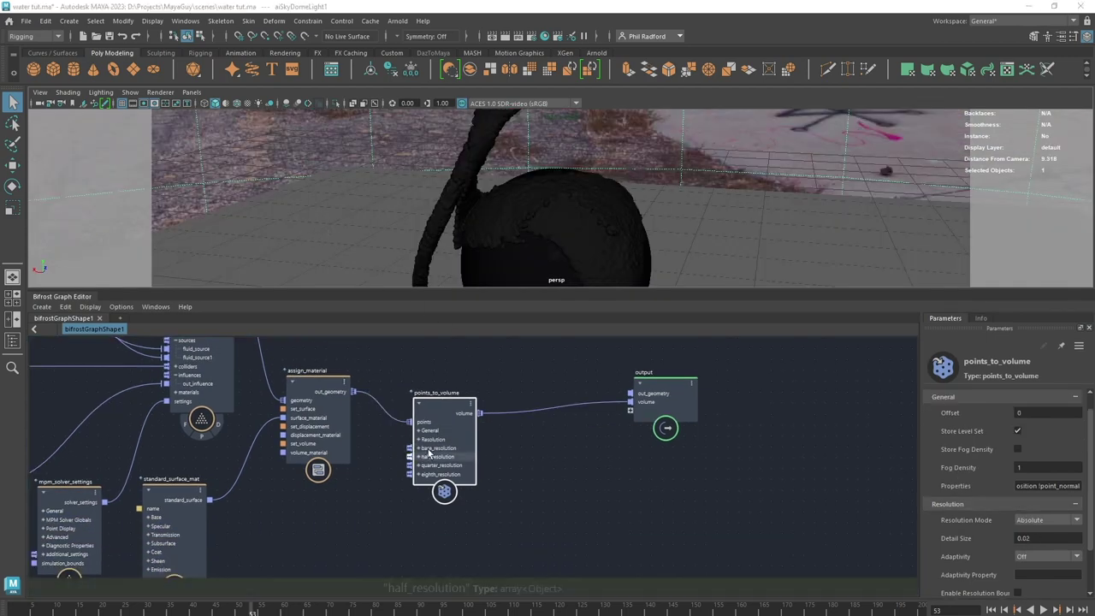
pyautogui.moveTo(431, 407); pyautogui.dragTo(419, 408)
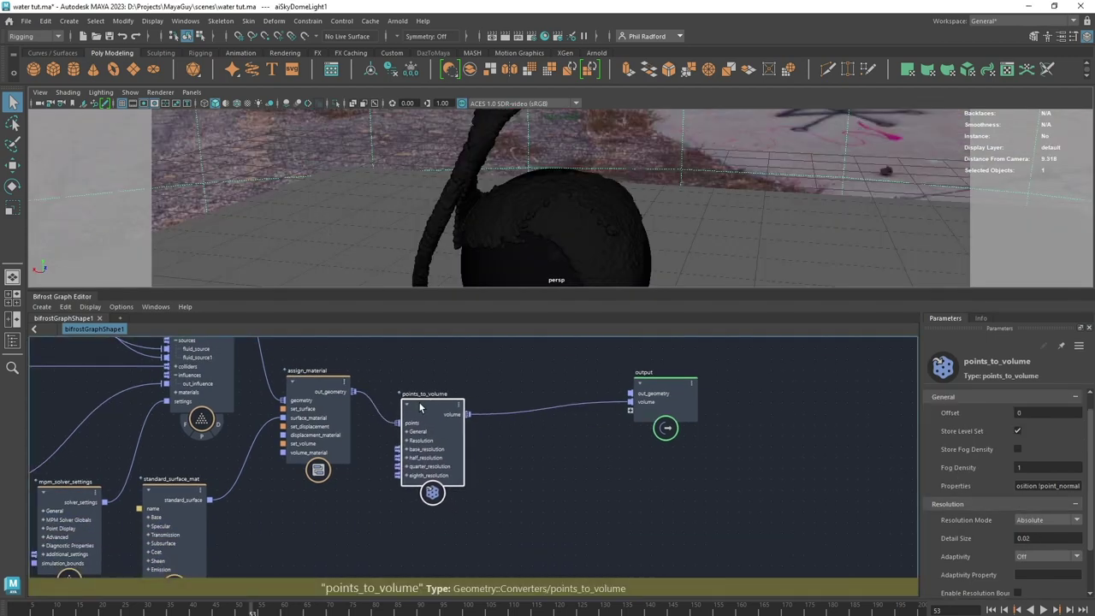
pyautogui.click(535, 458)
pyautogui.press('Tab')
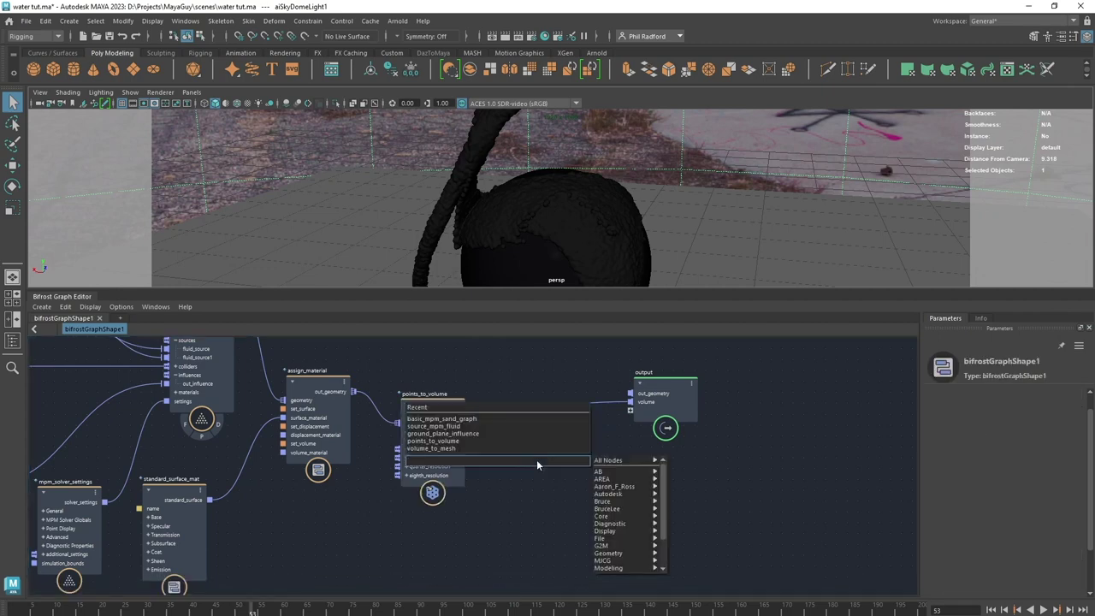
pyautogui.write('volu')
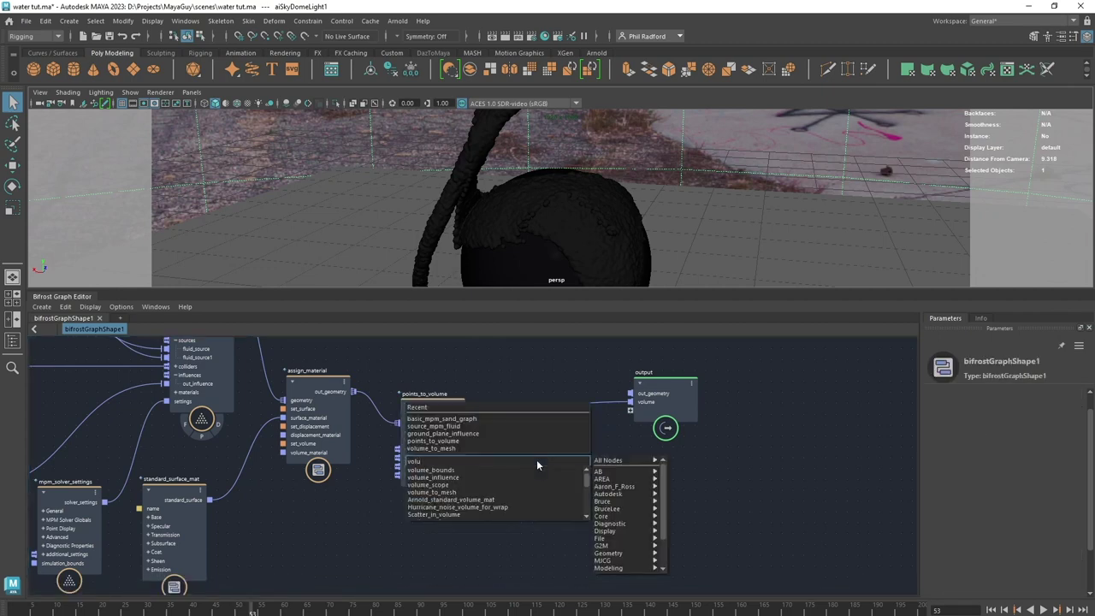
pyautogui.press('Down')
pyautogui.press('Down')
pyautogui.press('Down')
pyautogui.press('Down')
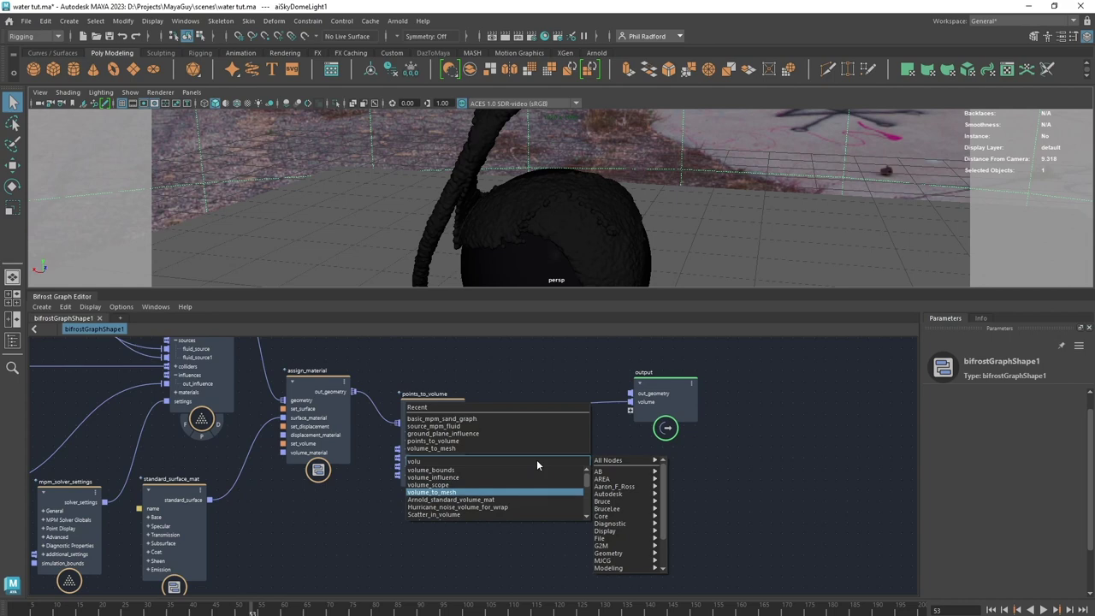
pyautogui.press('Return')
# Route the points_to_volume result through volume_to_mesh into output, replacing the direct volume connection, and inspect the mesh
pyautogui.moveTo(468, 414); pyautogui.dragTo(510, 499)
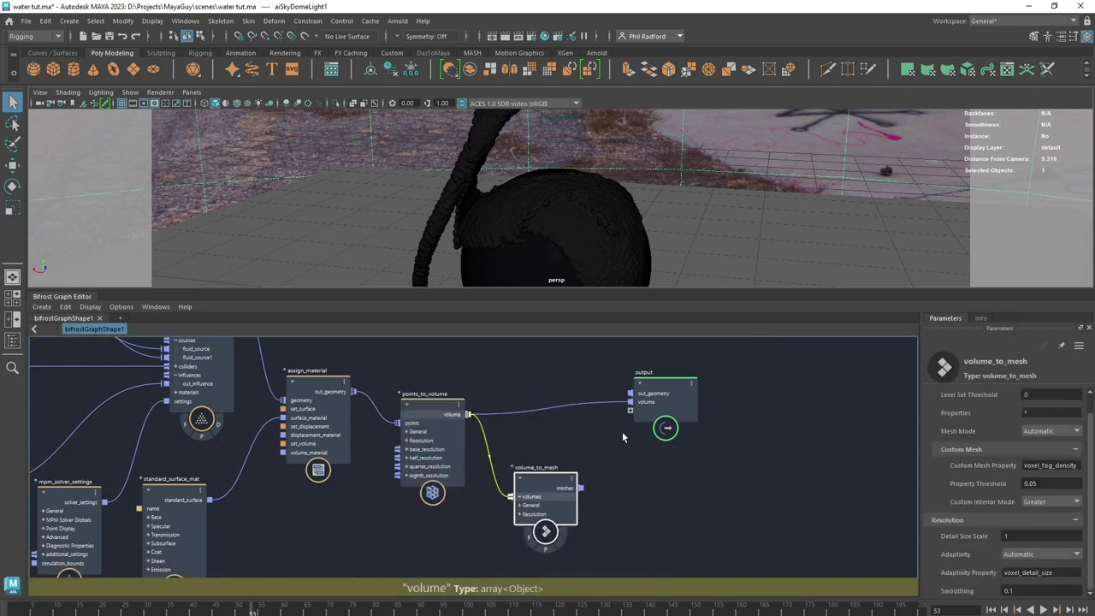
pyautogui.click(597, 402)
pyautogui.press('Delete')
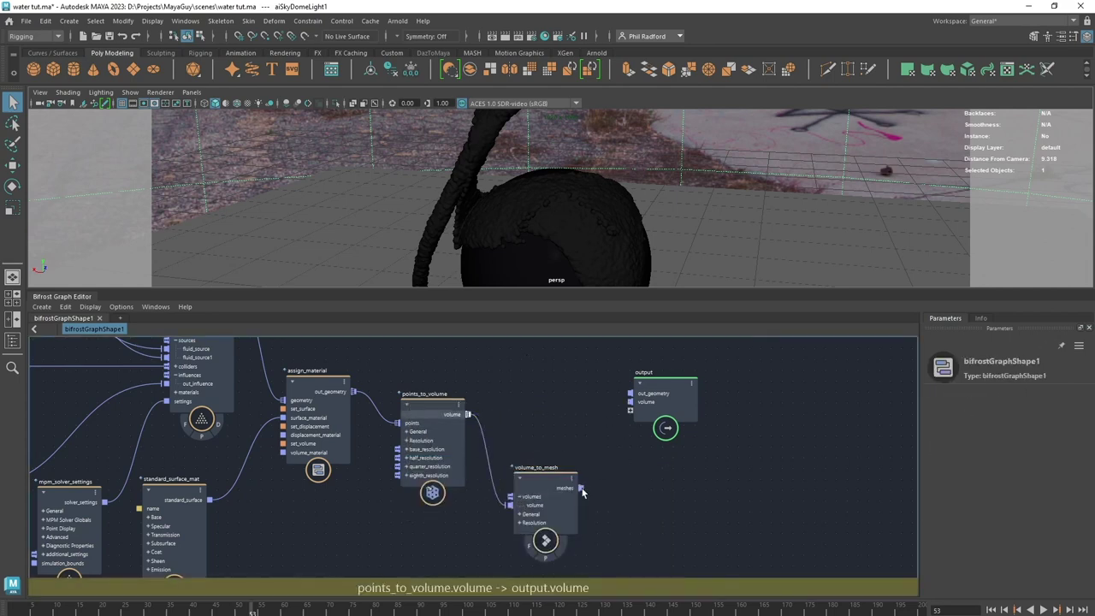
pyautogui.moveTo(581, 487); pyautogui.dragTo(638, 406)
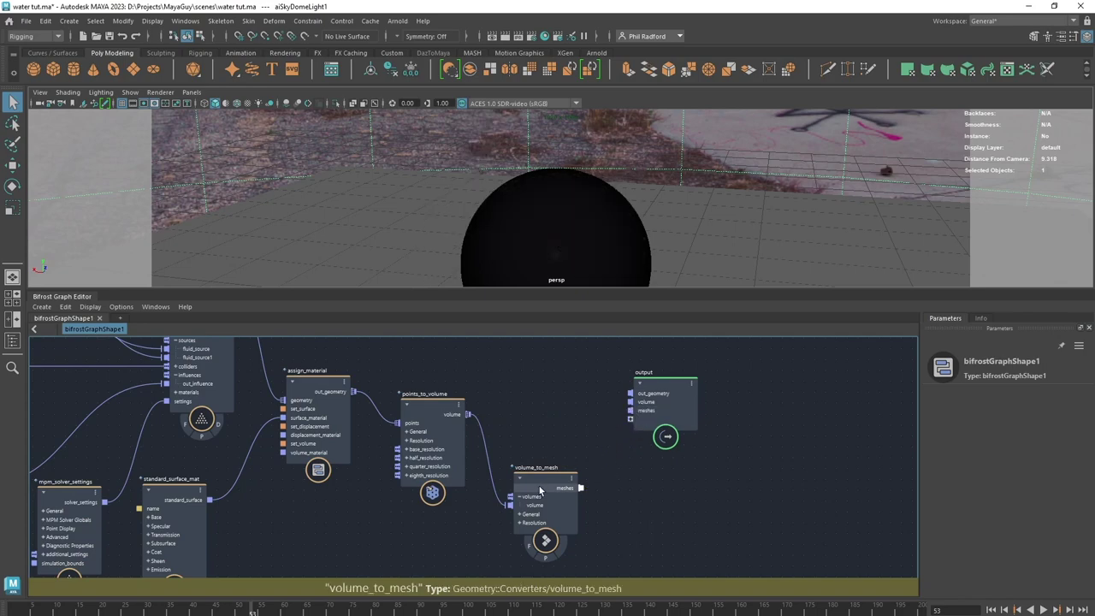
pyautogui.moveTo(541, 484); pyautogui.dragTo(542, 456)
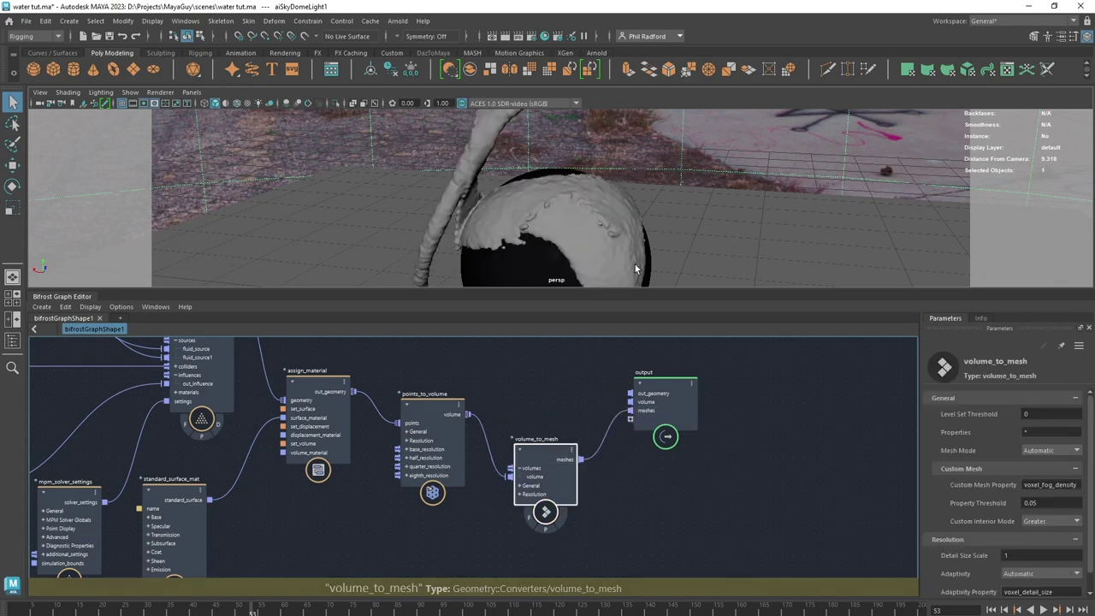
pyautogui.keyDown('alt'); pyautogui.moveTo(635, 266); pyautogui.dragTo(692, 205); pyautogui.keyUp('alt')
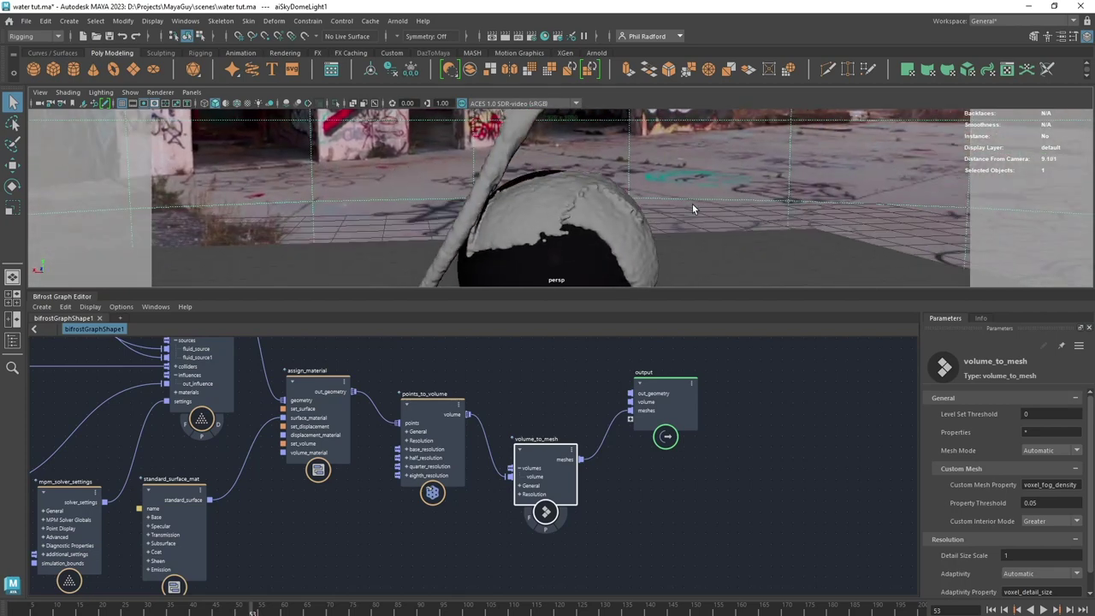
# Raise the Level Set Threshold of volume_to_mesh to 0.019, checking how the mesh thickens over the sphere
pyautogui.keyDown('alt'); pyautogui.moveTo(329, 540); pyautogui.dragTo(442, 478, button='middle'); pyautogui.keyUp('alt')
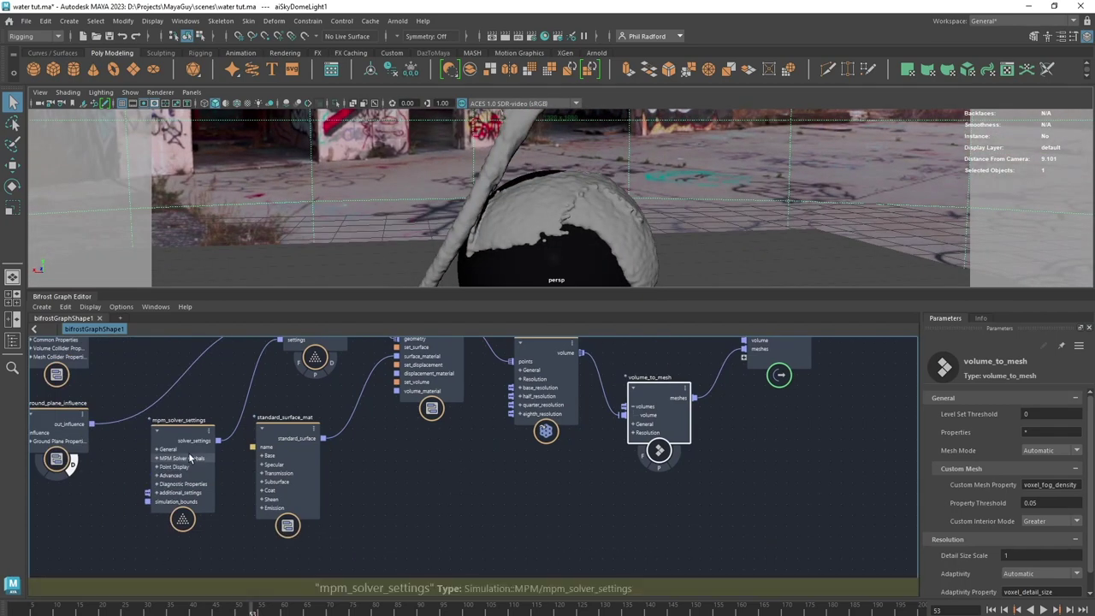
pyautogui.moveTo(613, 505); pyautogui.dragTo(453, 567, button='middle')
pyautogui.scroll(1, 523, 469)
pyautogui.moveTo(524, 468); pyautogui.dragTo(552, 466)
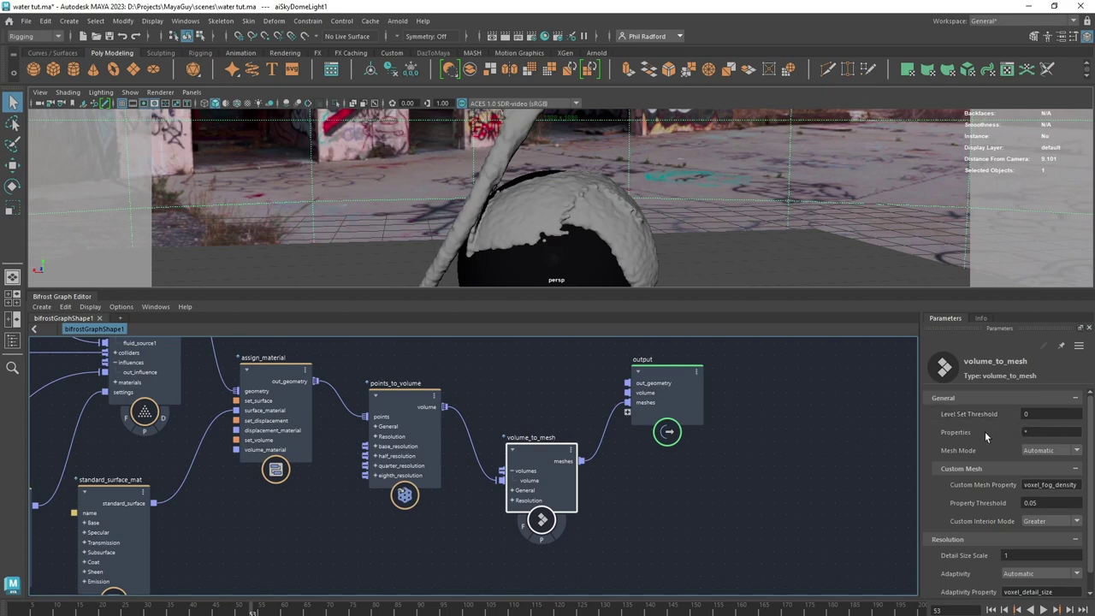
pyautogui.moveTo(977, 414); pyautogui.dragTo(993, 419)
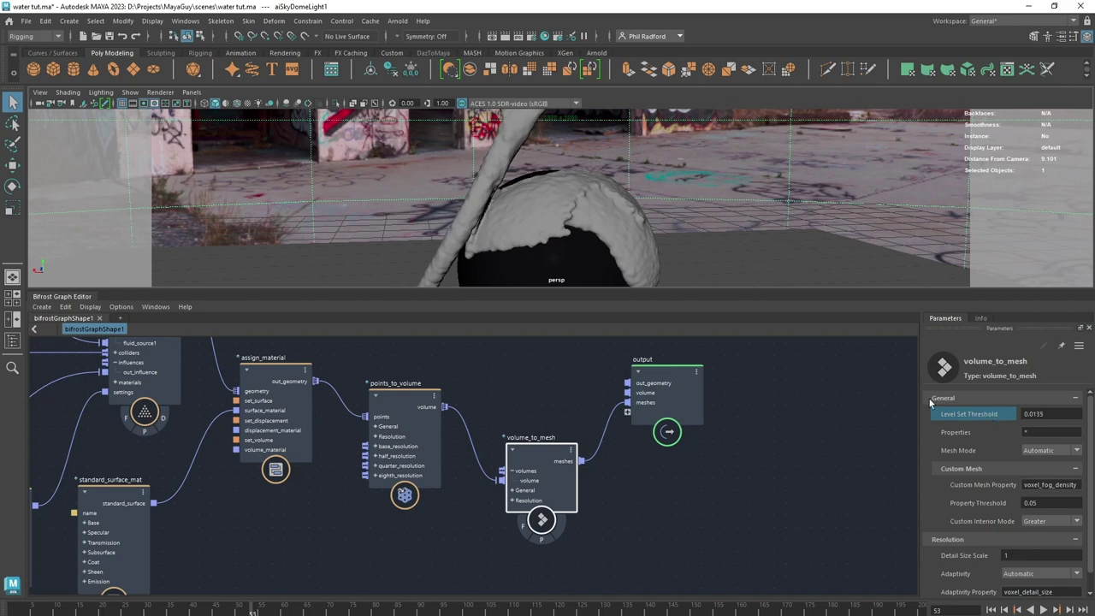
pyautogui.keyDown('alt'); pyautogui.moveTo(720, 202); pyautogui.dragTo(640, 250); pyautogui.keyUp('alt')
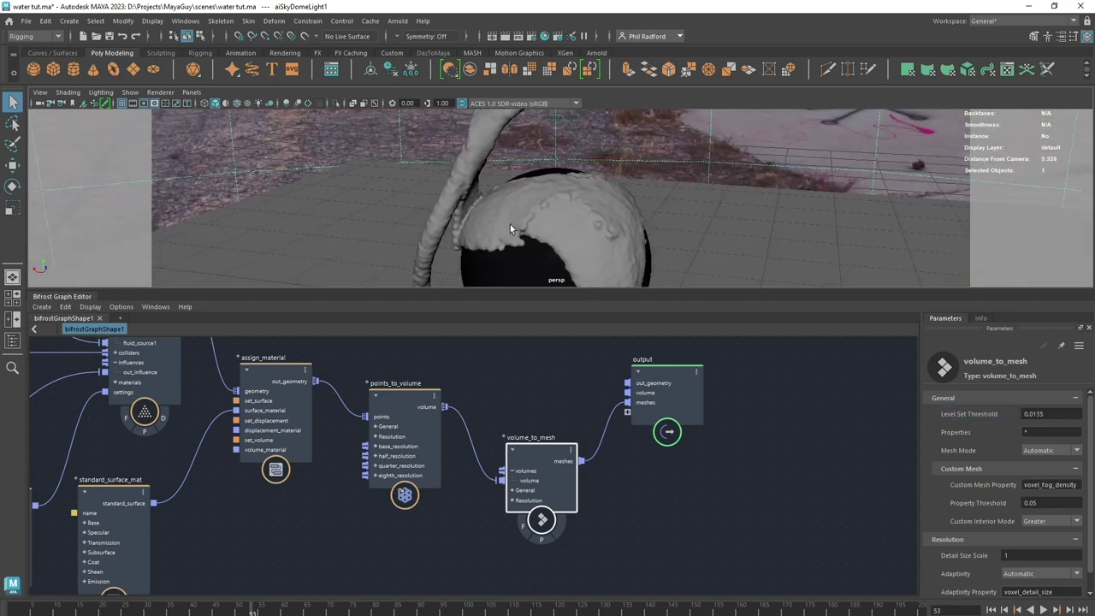
pyautogui.keyDown('alt'); pyautogui.moveTo(510, 224); pyautogui.dragTo(653, 240); pyautogui.keyUp('alt')
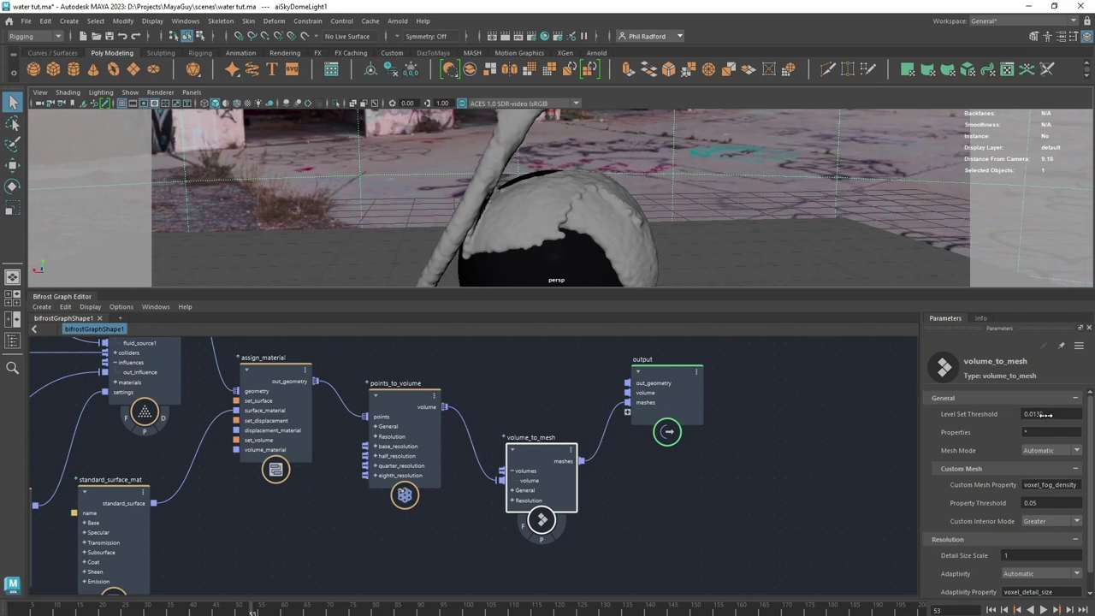
pyautogui.moveTo(1046, 414); pyautogui.dragTo(1048, 423)
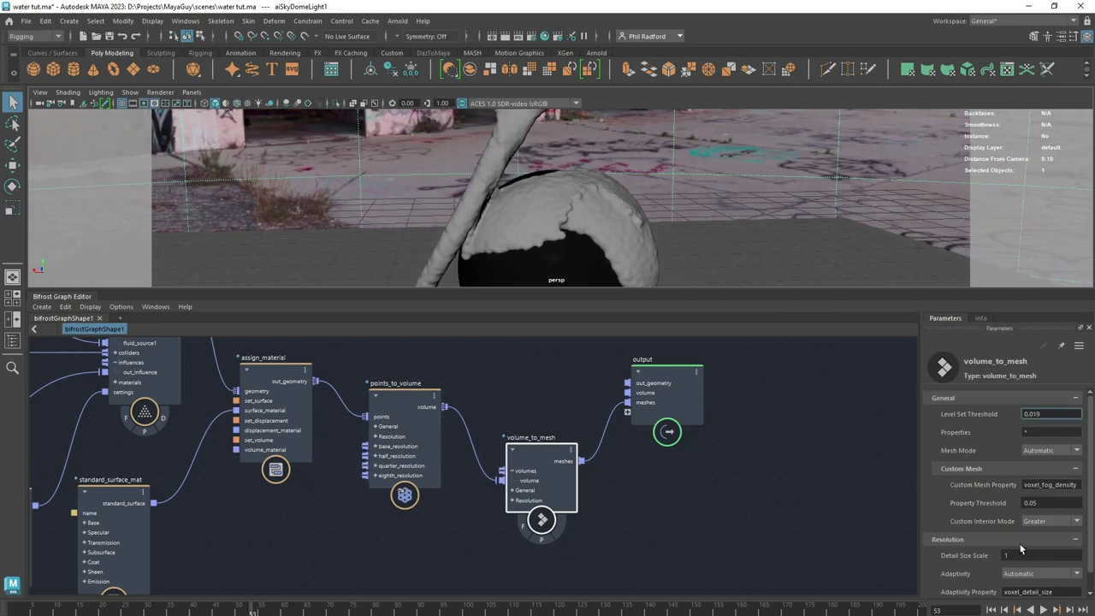
# Lower the Detail Size Scale of volume_to_mesh to about 0.47 and frame the mesh to inspect its wireframe density
pyautogui.moveTo(1027, 556); pyautogui.dragTo(943, 558)
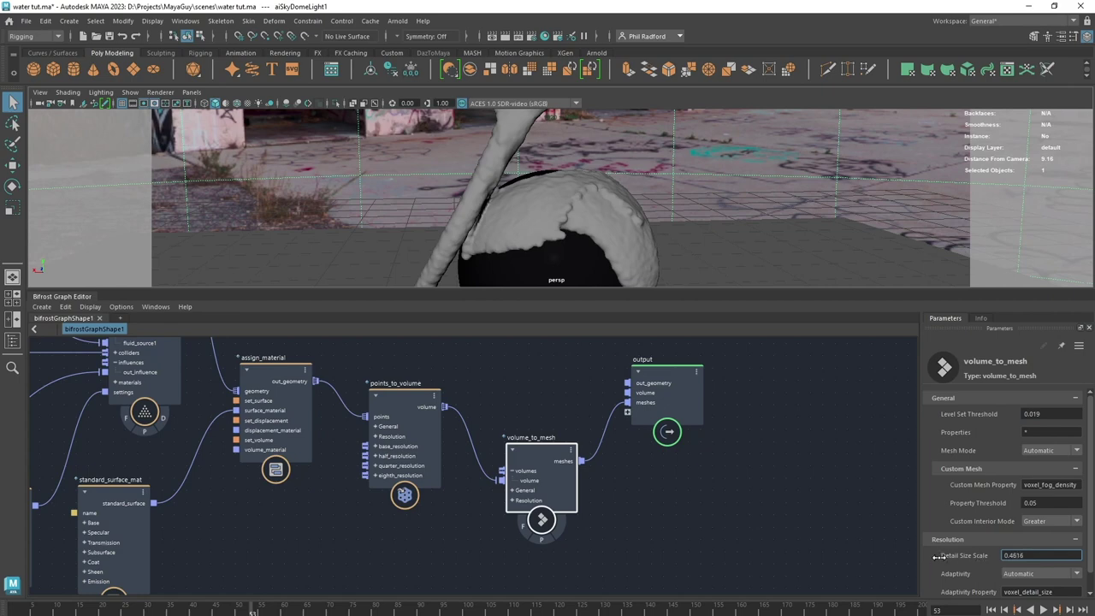
pyautogui.click(598, 198)
pyautogui.press('f')
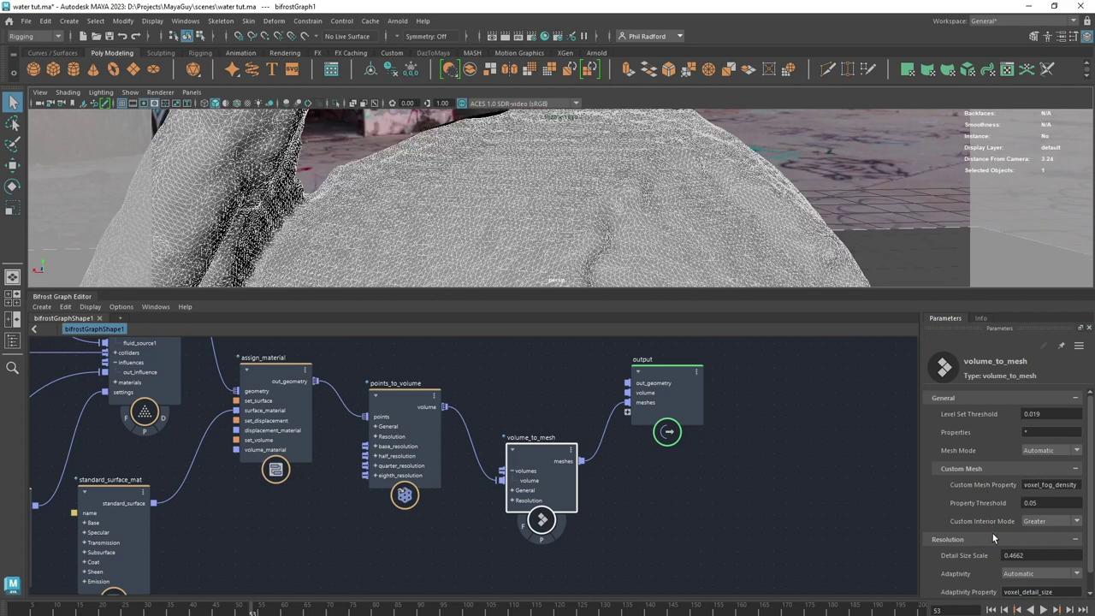
# Set the Detail Size Scale of volume_to_mesh to 1, deselect the mesh and review it from farther away
pyautogui.click(1037, 554)
pyautogui.write('1')
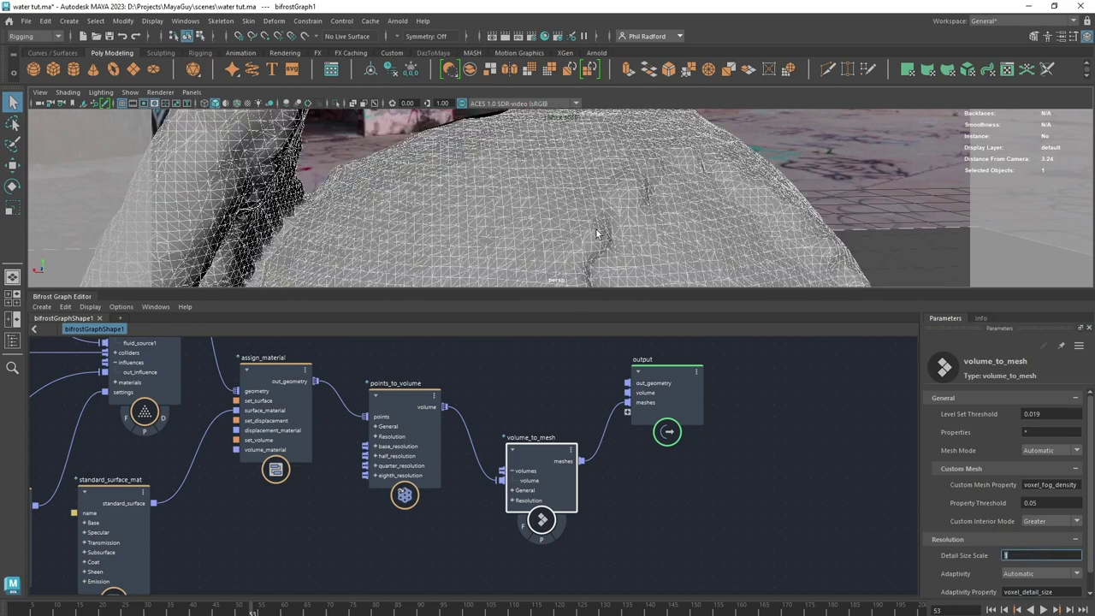
pyautogui.scroll(-5, 535, 203)
pyautogui.keyDown('alt'); pyautogui.moveTo(570, 237); pyautogui.dragTo(451, 198); pyautogui.keyUp('alt')
pyautogui.click(756, 148)
pyautogui.scroll(-2, 569, 220)
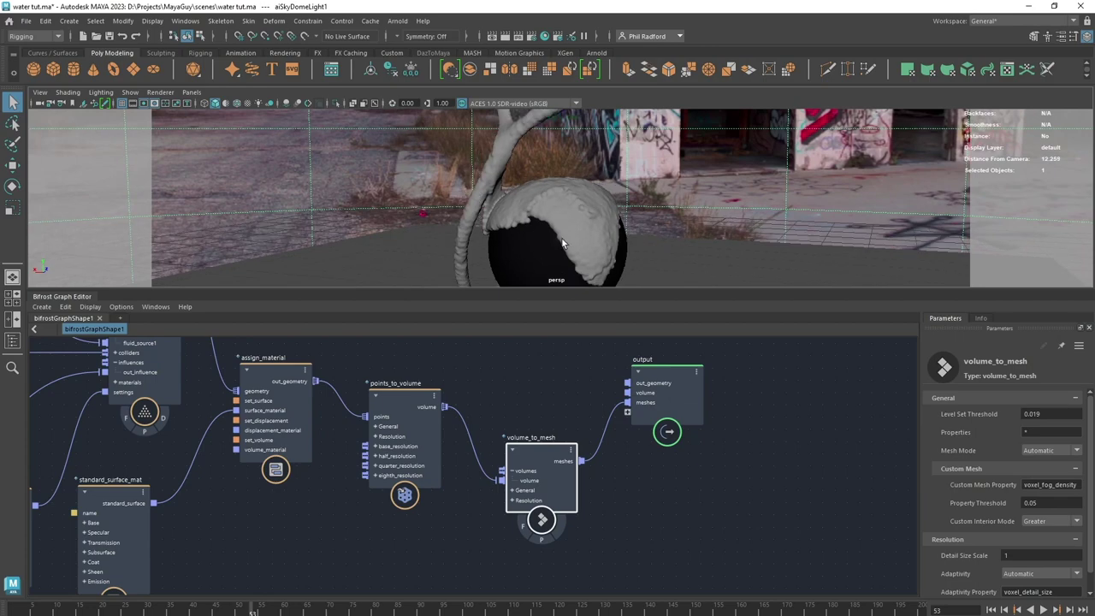
# Enlarge the viewport, rewind to frame 1 and play the simulation, stopping it at frame 29
pyautogui.moveTo(571, 289); pyautogui.dragTo(572, 454)
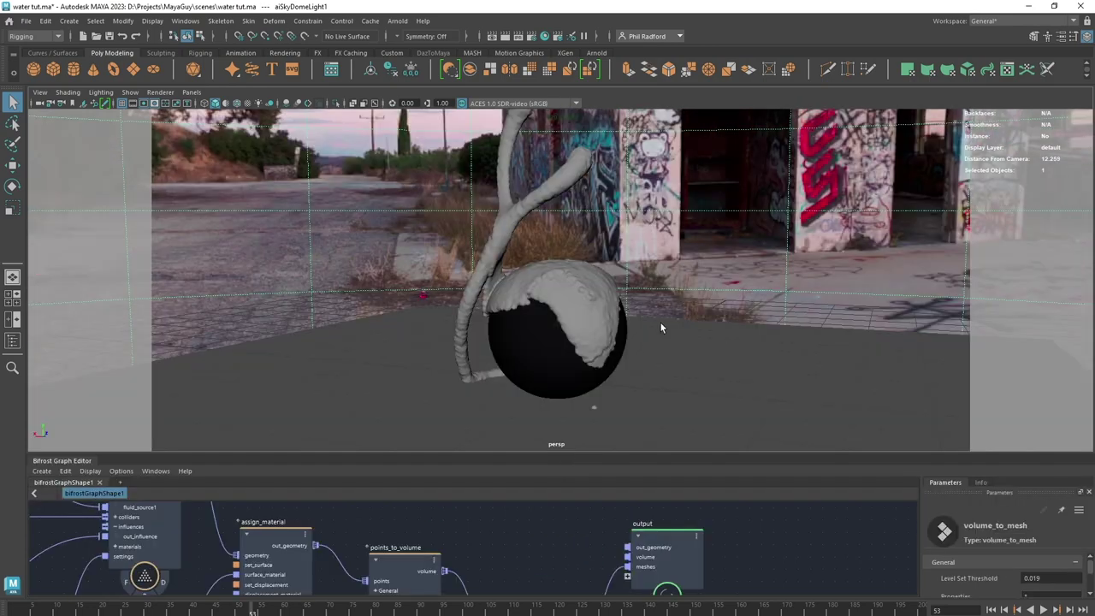
pyautogui.scroll(-5, 592, 307)
pyautogui.scroll(8, 591, 301)
pyautogui.moveTo(603, 283)
pyautogui.keyDown('alt'); pyautogui.mouseDown()
pyautogui.moveTo(649, 280)
pyautogui.moveTo(593, 290)
pyautogui.mouseUp(); pyautogui.keyUp('alt')
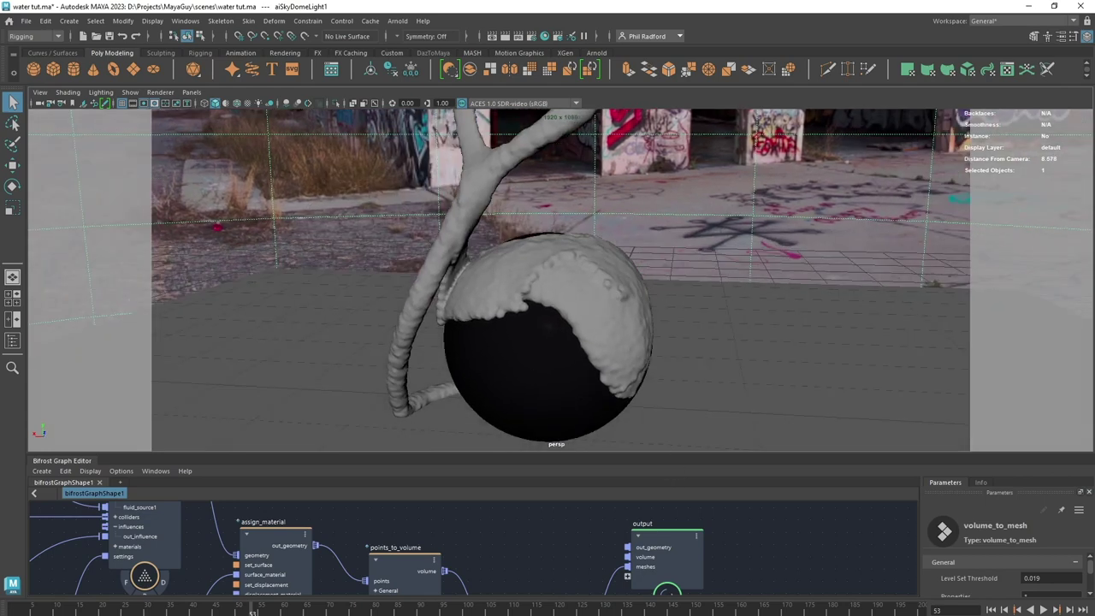
pyautogui.click(991, 609)
pyautogui.scroll(-4, 752, 254)
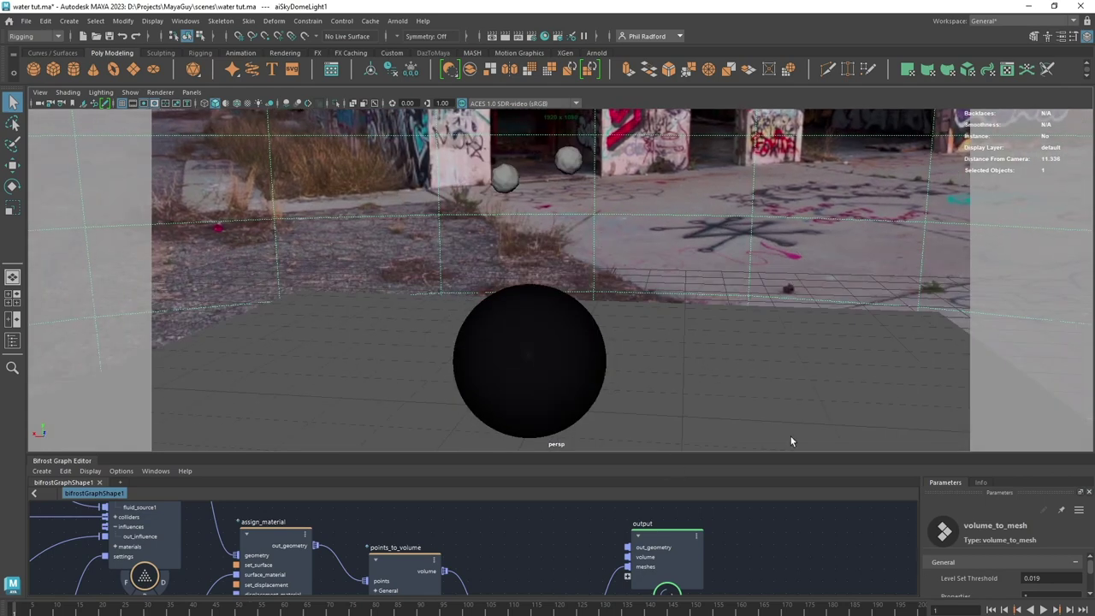
pyautogui.click(1043, 609)
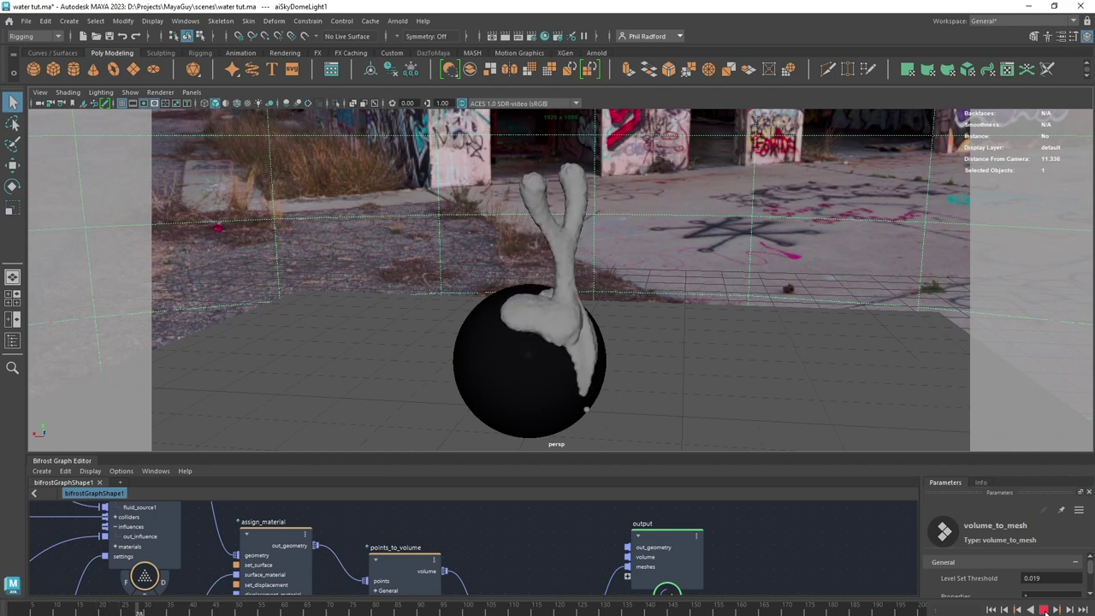
pyautogui.click(1043, 610)
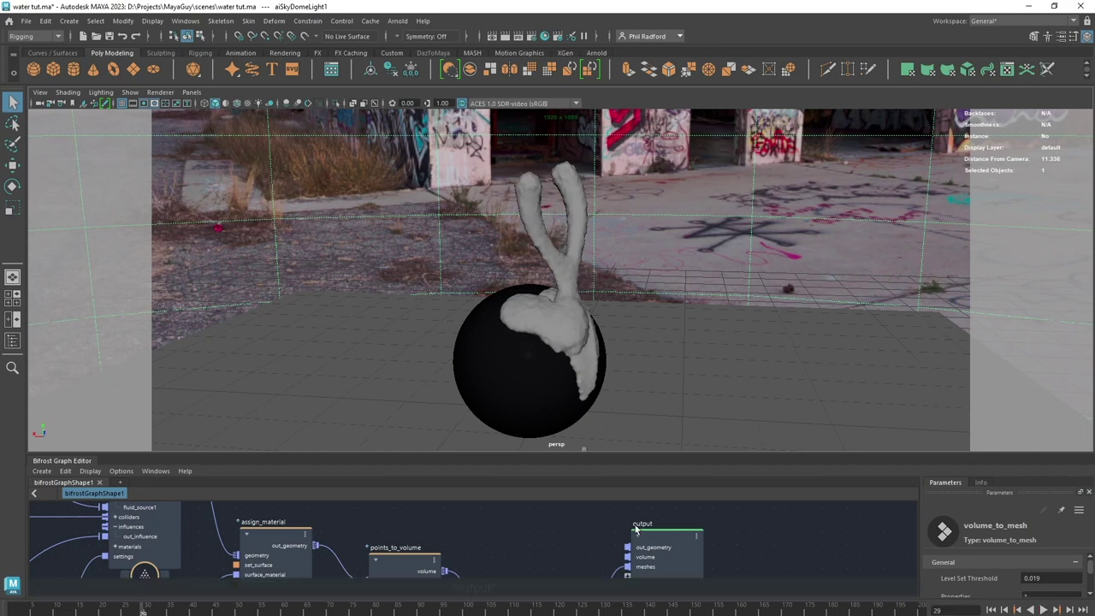
# Enlarge the Bifrost graph area, move the output node farther from volume_to_mesh and create a Maya mesh from its meshes port
pyautogui.moveTo(629, 453); pyautogui.dragTo(636, 354)
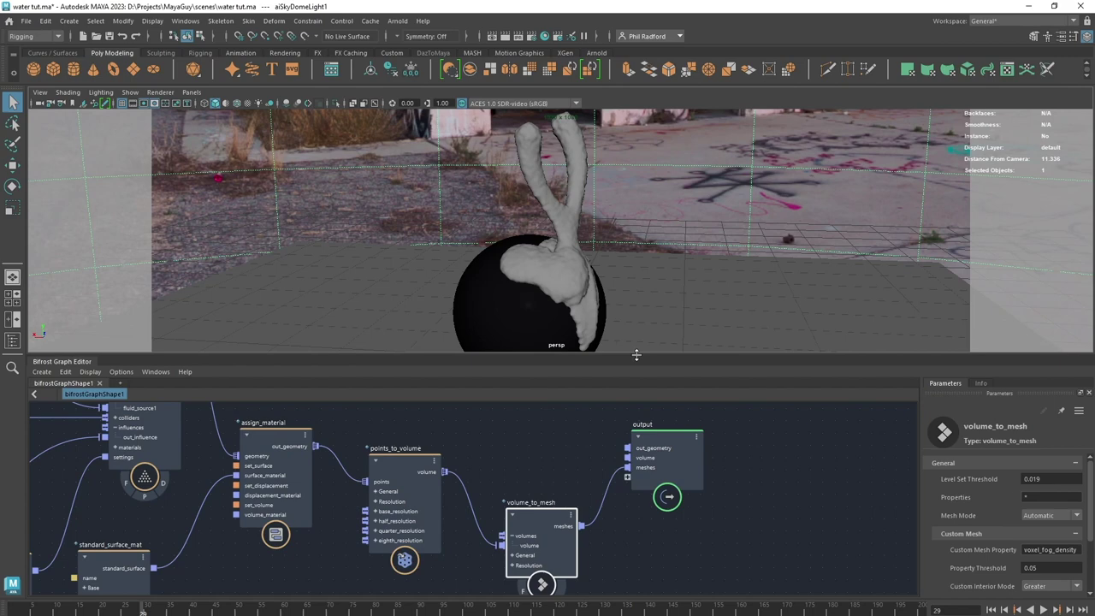
pyautogui.keyDown('alt'); pyautogui.moveTo(674, 288); pyautogui.dragTo(670, 242, button='middle'); pyautogui.keyUp('alt')
pyautogui.keyDown('alt'); pyautogui.moveTo(669, 242); pyautogui.dragTo(779, 249, button='right'); pyautogui.keyUp('alt')
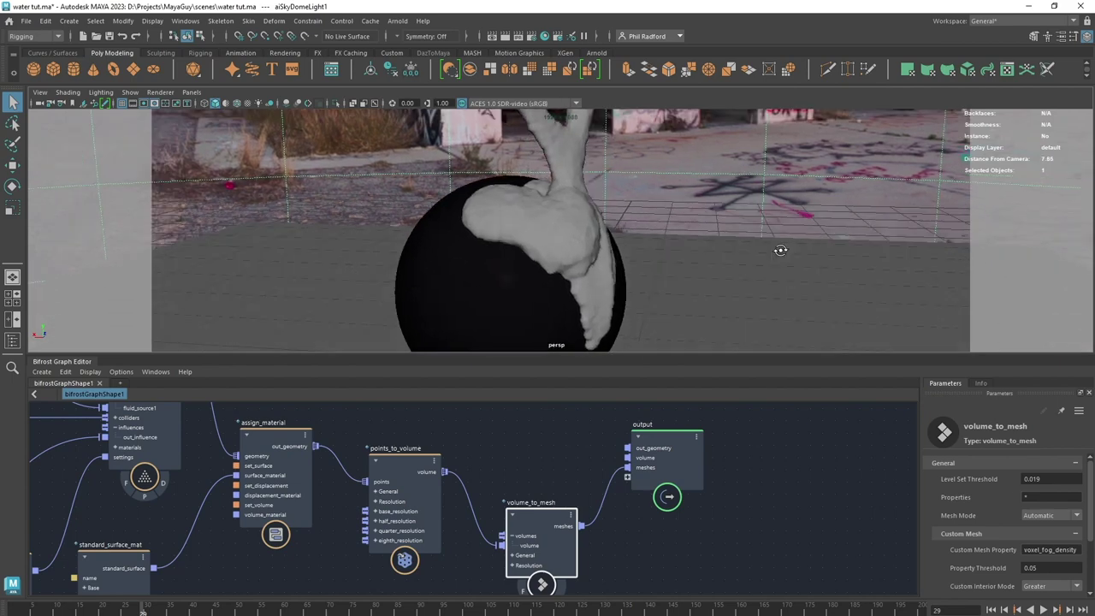
pyautogui.keyDown('alt'); pyautogui.moveTo(780, 249); pyautogui.dragTo(773, 244); pyautogui.keyUp('alt')
pyautogui.keyDown('alt'); pyautogui.moveTo(750, 488); pyautogui.dragTo(689, 453, button='middle'); pyautogui.keyUp('alt')
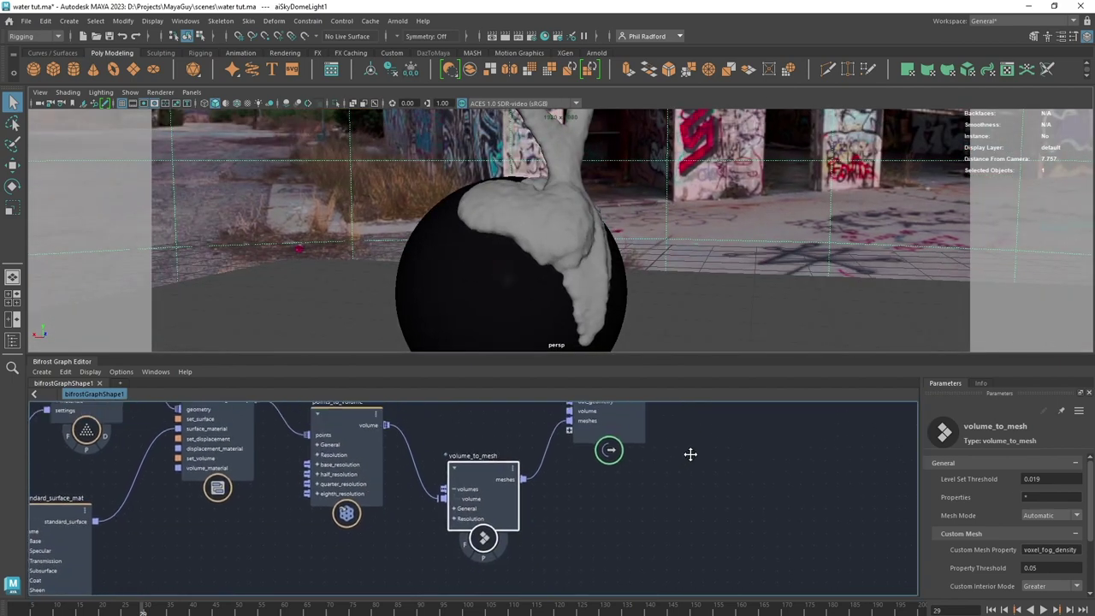
pyautogui.keyDown('alt'); pyautogui.moveTo(689, 453); pyautogui.dragTo(722, 470, button='right'); pyautogui.keyUp('alt')
pyautogui.moveTo(607, 404); pyautogui.dragTo(702, 436)
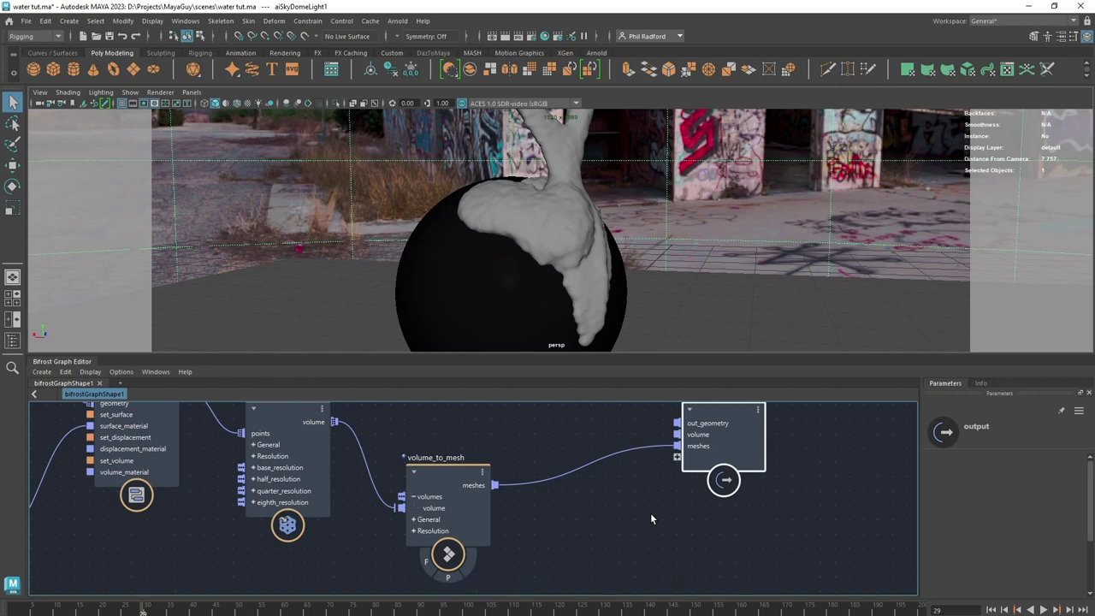
pyautogui.rightClick(700, 451)
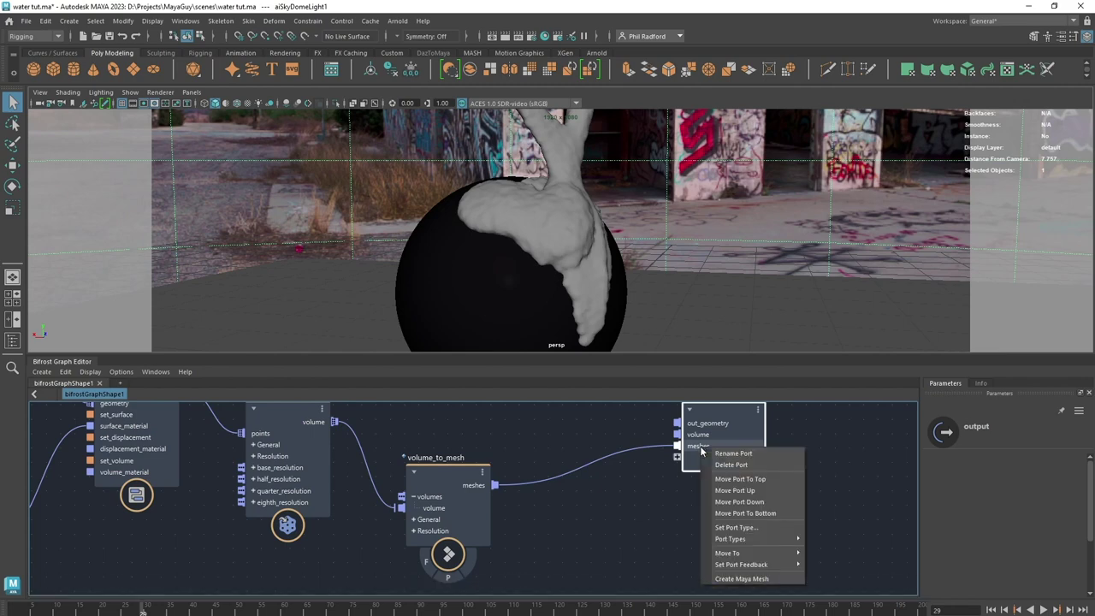
pyautogui.click(723, 579)
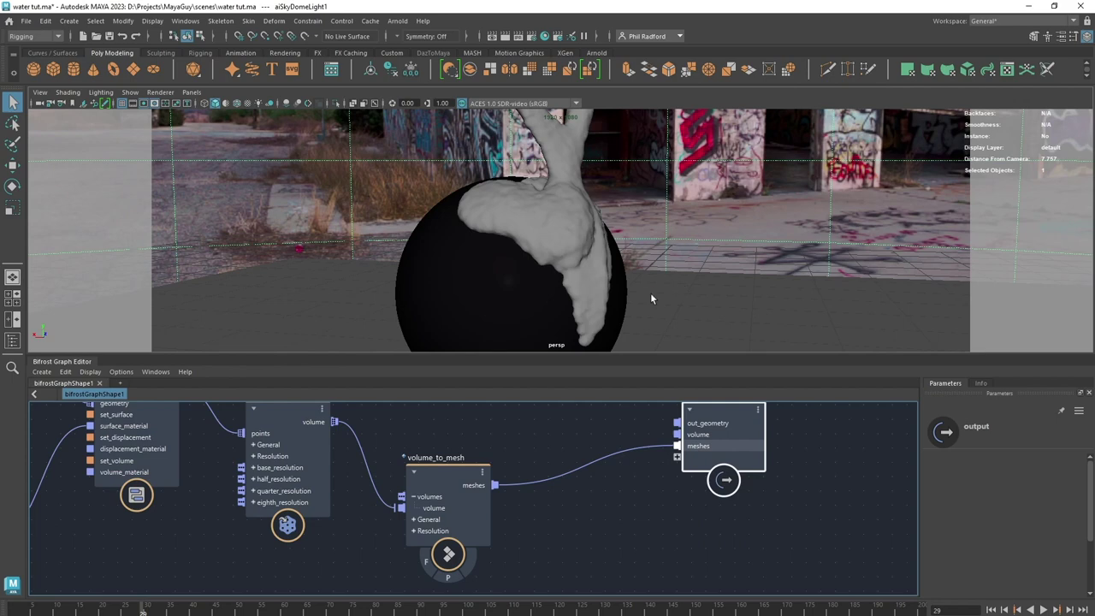
# Open the Outliner, select the new meshes object and move it to one side of the sphere
pyautogui.click(185, 21)
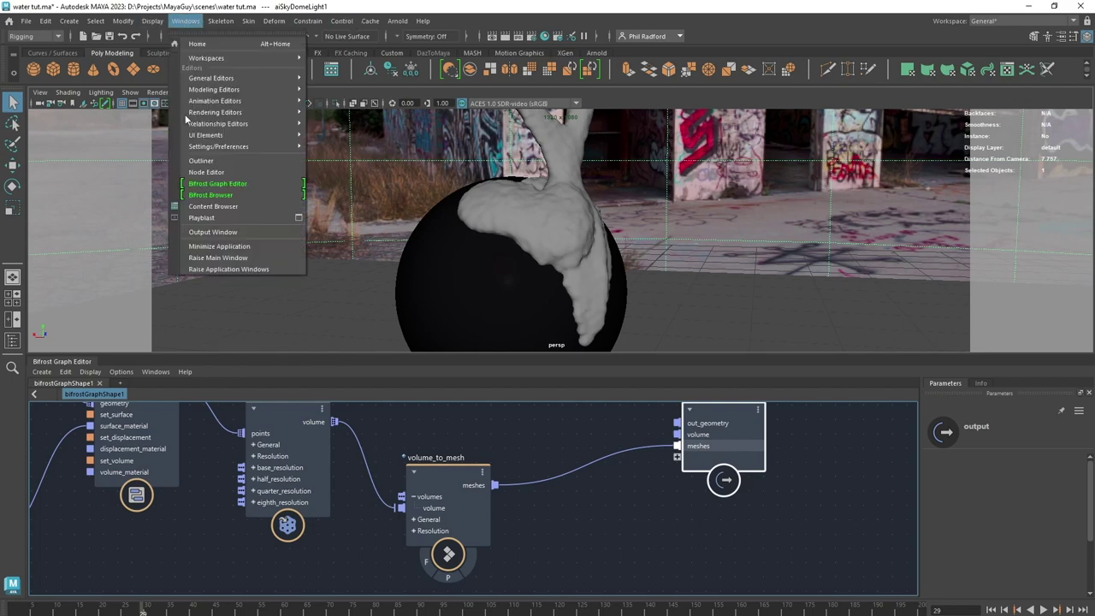
pyautogui.click(222, 164)
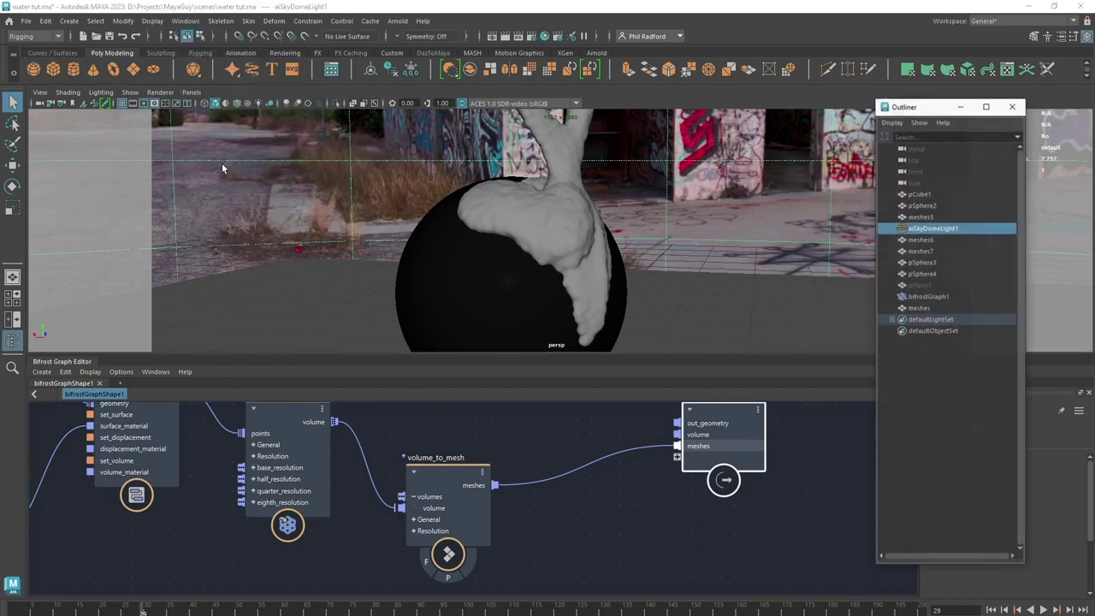
pyautogui.click(927, 304)
pyautogui.keyDown('alt'); pyautogui.moveTo(672, 248); pyautogui.dragTo(650, 244, button='middle'); pyautogui.keyUp('alt')
pyautogui.keyDown('alt'); pyautogui.moveTo(650, 244); pyautogui.dragTo(628, 240, button='right'); pyautogui.keyUp('alt')
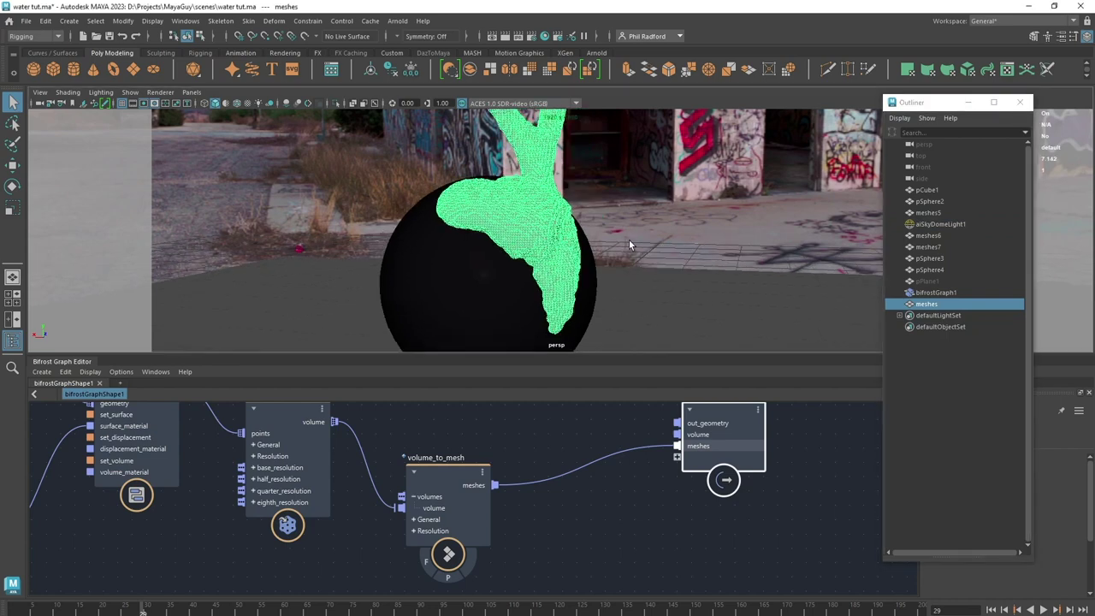
pyautogui.press('w')
pyautogui.keyDown('alt'); pyautogui.moveTo(624, 325); pyautogui.dragTo(657, 325); pyautogui.keyUp('alt')
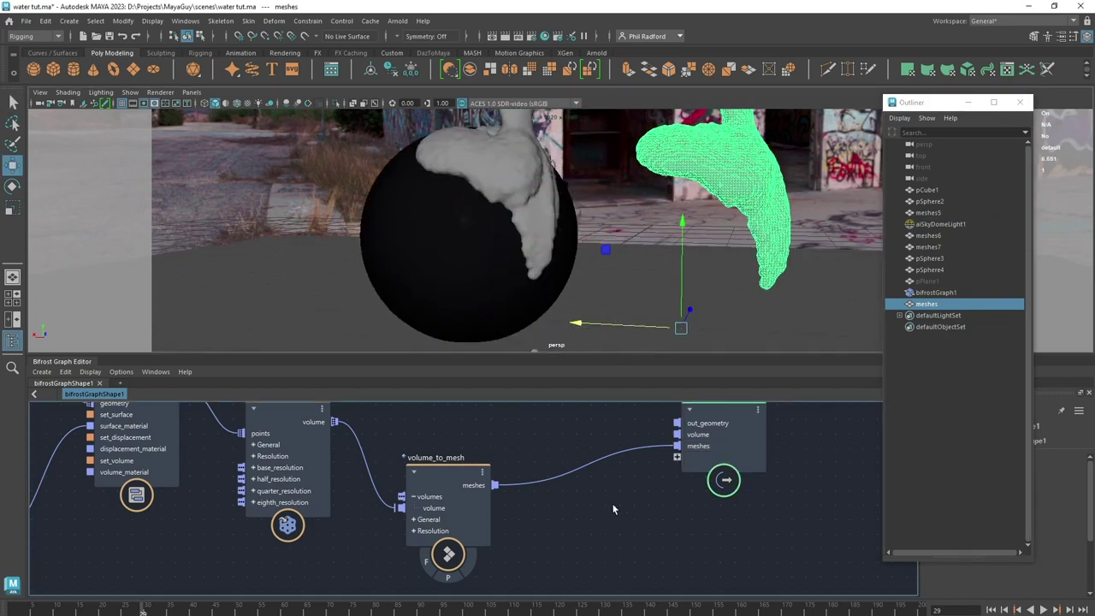
# Pause the Bifrost graph's evaluation and delete the construction history of the meshes object
pyautogui.press('p')
pyautogui.keyDown('alt'); pyautogui.moveTo(715, 208); pyautogui.dragTo(670, 242); pyautogui.keyUp('alt')
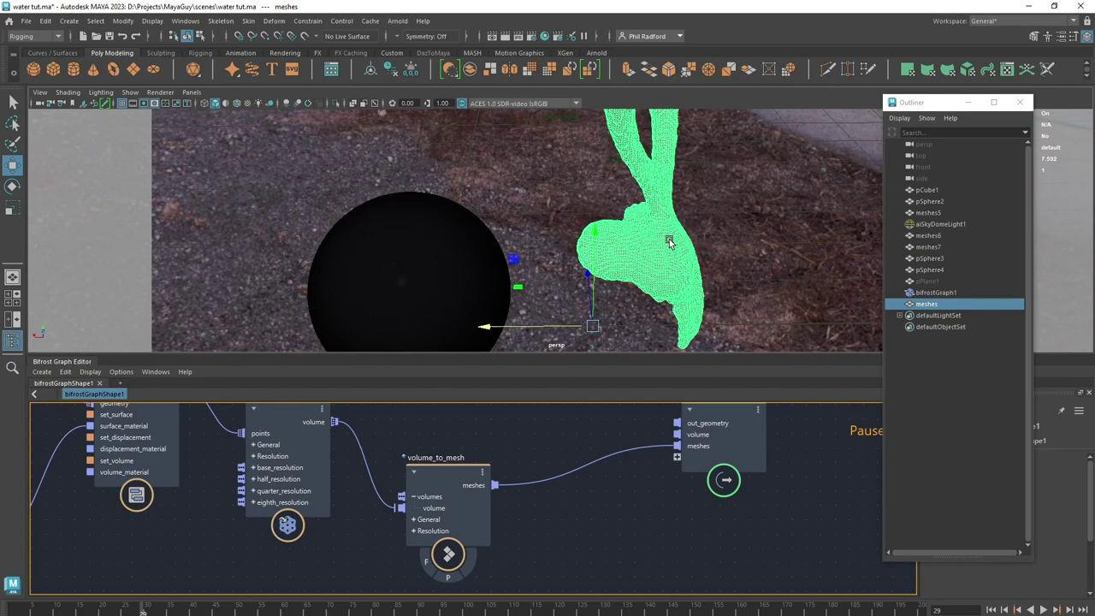
pyautogui.keyDown('alt'); pyautogui.moveTo(670, 242); pyautogui.dragTo(637, 239); pyautogui.keyUp('alt')
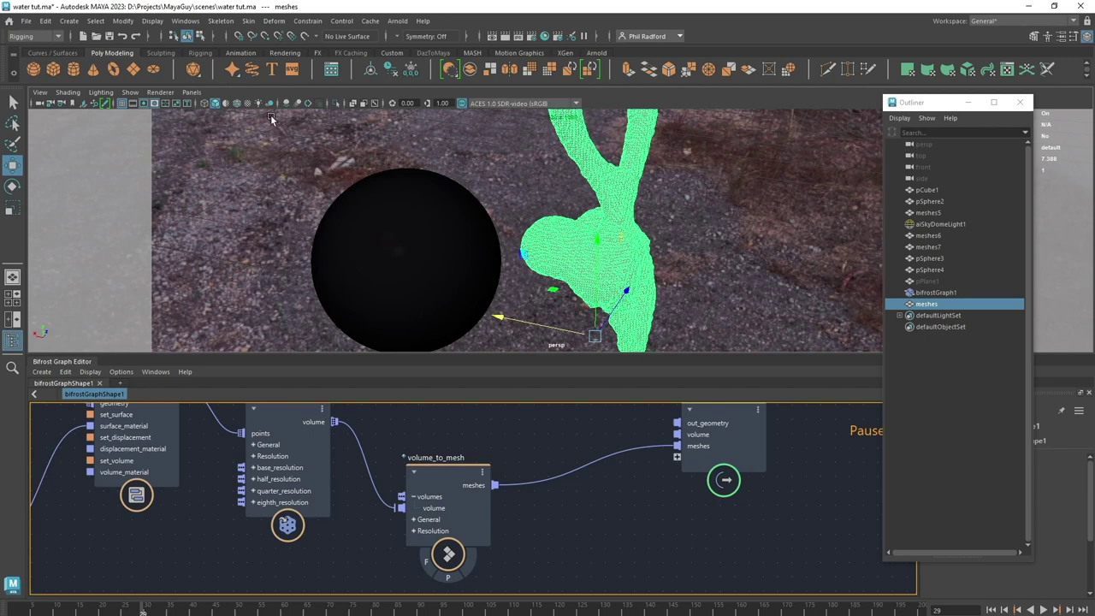
pyautogui.click(45, 21)
pyautogui.moveTo(163, 157)
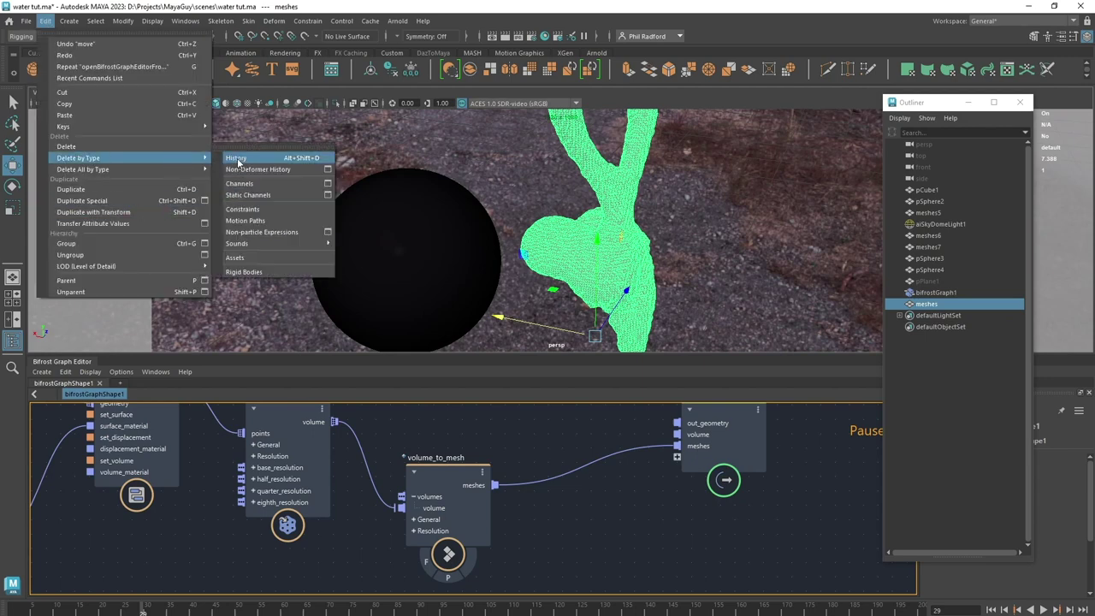
pyautogui.click(239, 160)
pyautogui.click(123, 20)
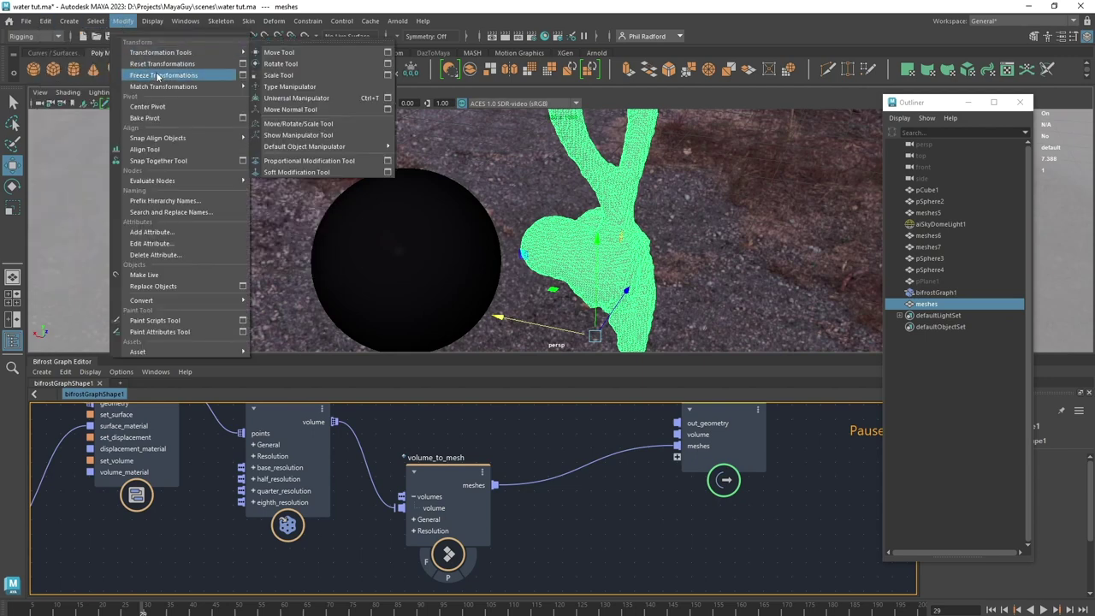
pyautogui.click(316, 176)
# Examine the mesh's wireframe up close, try deleting a single face, undo it and return to object mode
pyautogui.keyDown('alt'); pyautogui.moveTo(437, 220); pyautogui.dragTo(552, 211); pyautogui.keyUp('alt')
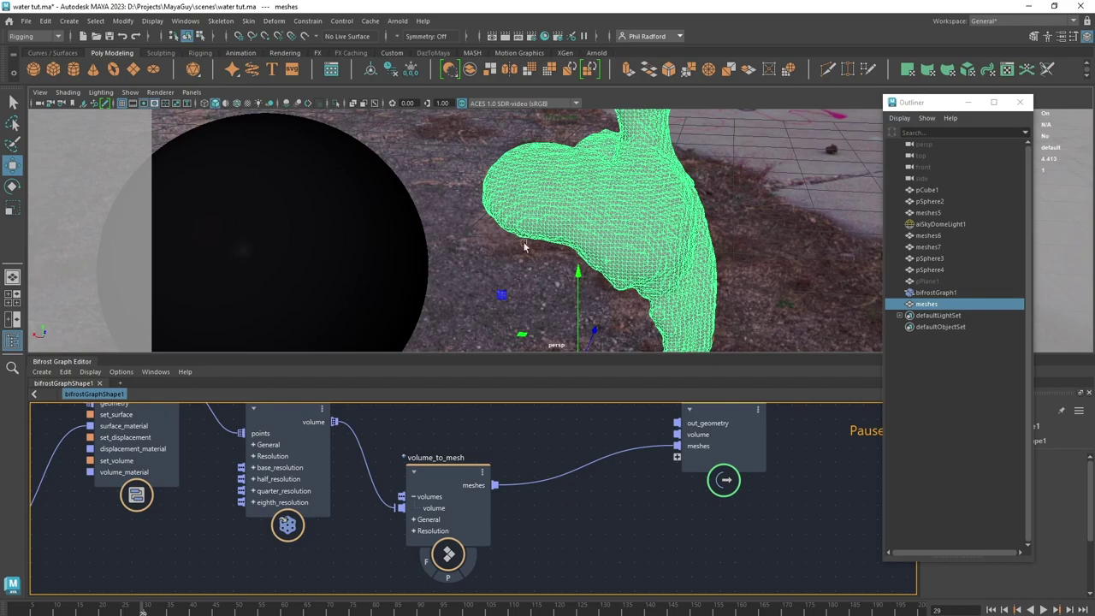
pyautogui.keyDown('alt'); pyautogui.moveTo(618, 198); pyautogui.dragTo(530, 236, button='middle'); pyautogui.keyUp('alt')
pyautogui.keyDown('alt'); pyautogui.moveTo(530, 236); pyautogui.dragTo(711, 283, button='right'); pyautogui.keyUp('alt')
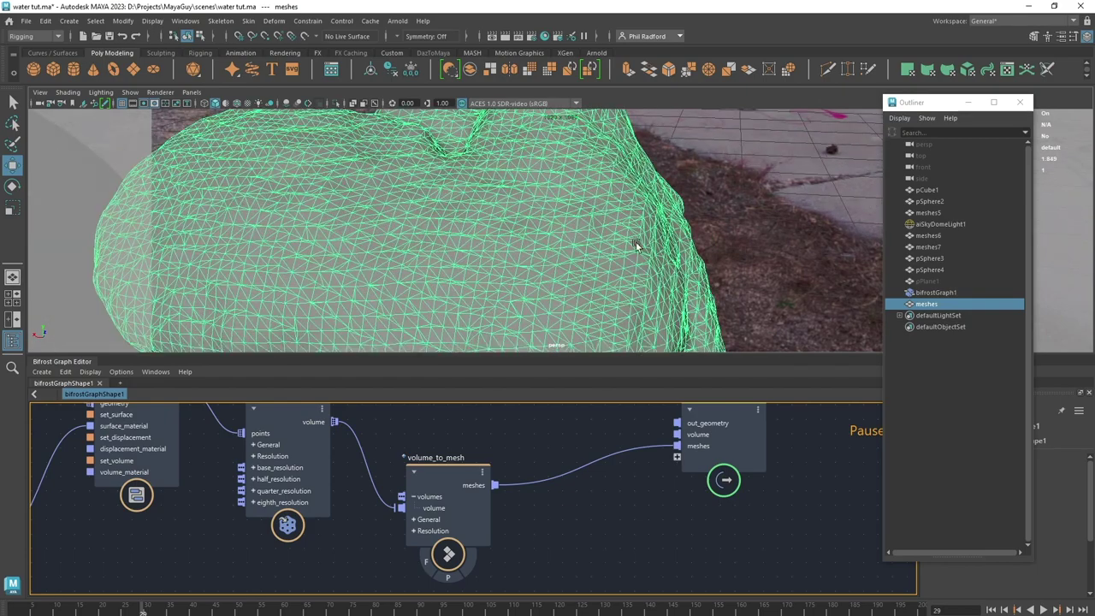
pyautogui.keyDown('alt'); pyautogui.moveTo(636, 245); pyautogui.dragTo(484, 237, button='right'); pyautogui.keyUp('alt')
pyautogui.keyDown('alt'); pyautogui.moveTo(622, 250); pyautogui.dragTo(631, 262); pyautogui.keyUp('alt')
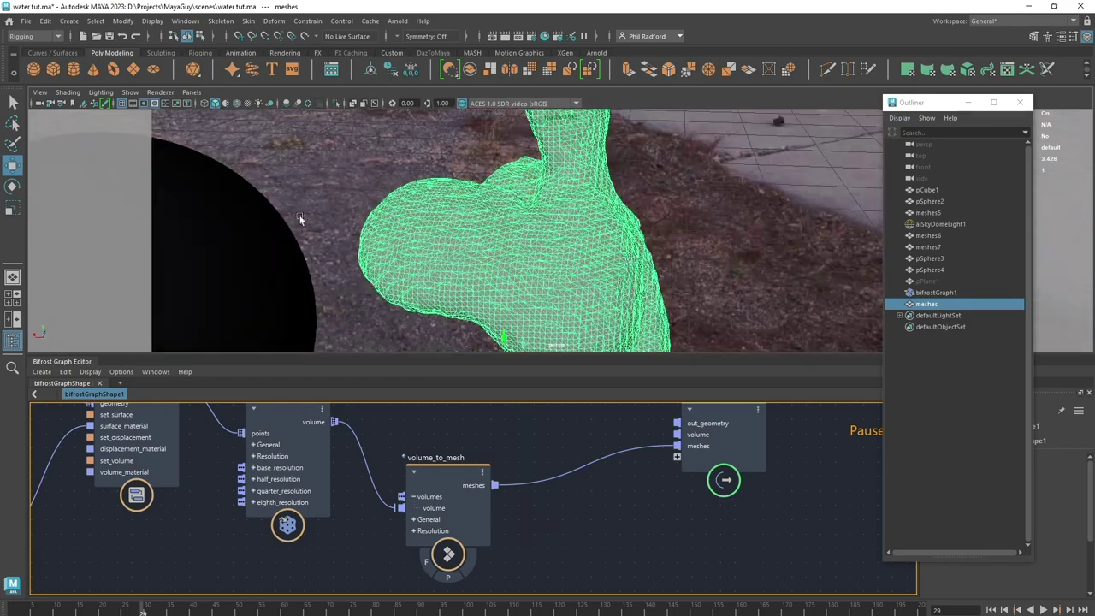
pyautogui.keyDown('alt'); pyautogui.moveTo(462, 231); pyautogui.dragTo(493, 226, button='middle'); pyautogui.keyUp('alt')
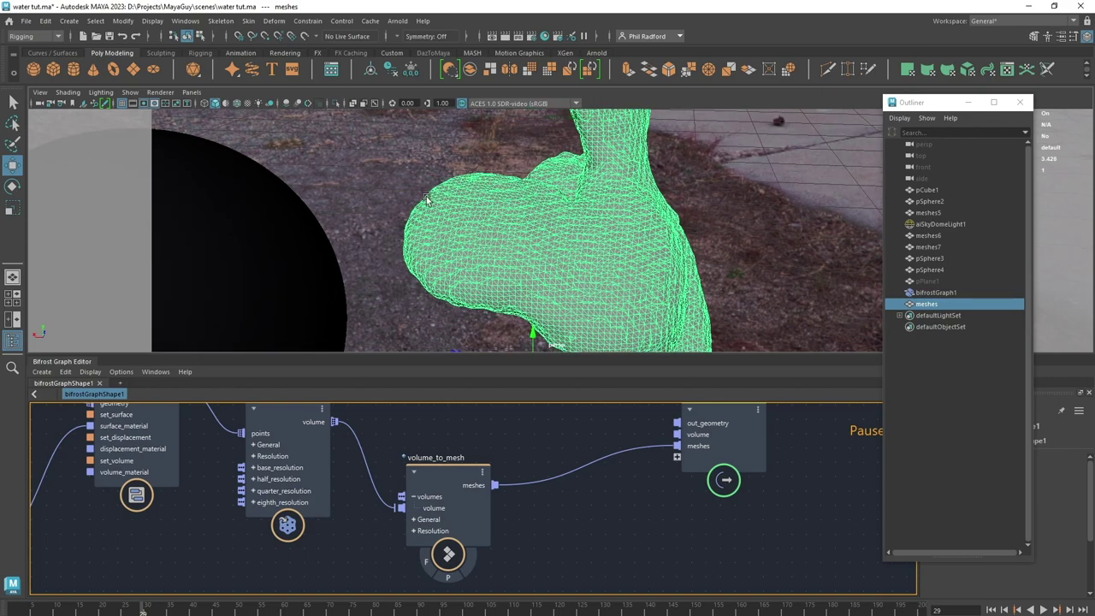
pyautogui.keyDown('alt'); pyautogui.moveTo(556, 270); pyautogui.dragTo(611, 286, button='right'); pyautogui.keyUp('alt')
pyautogui.click(434, 251)
pyautogui.press('Delete')
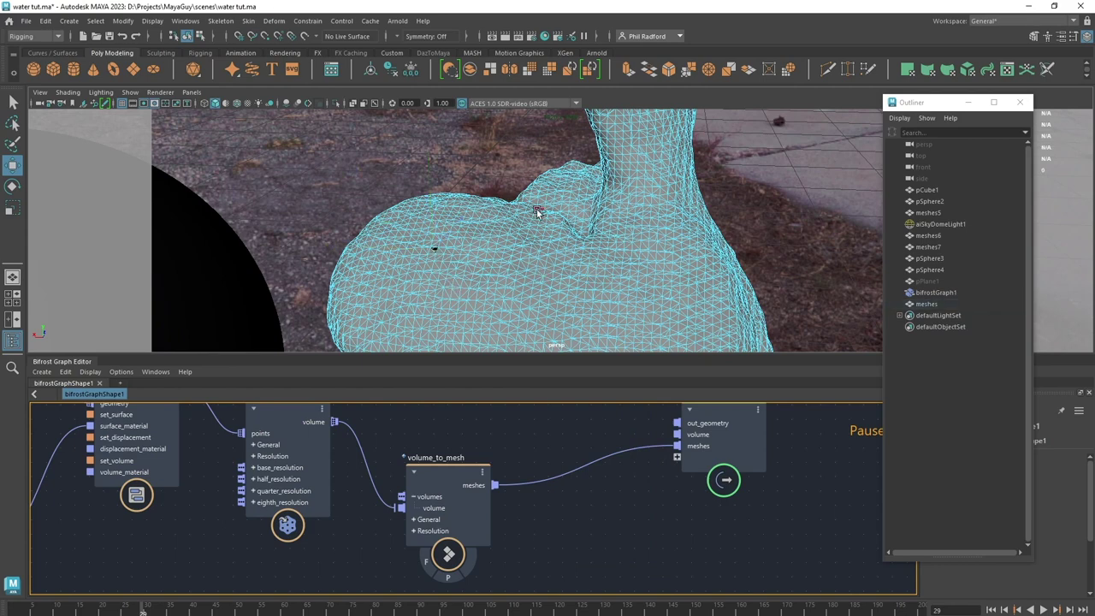
pyautogui.rightClick(488, 264)
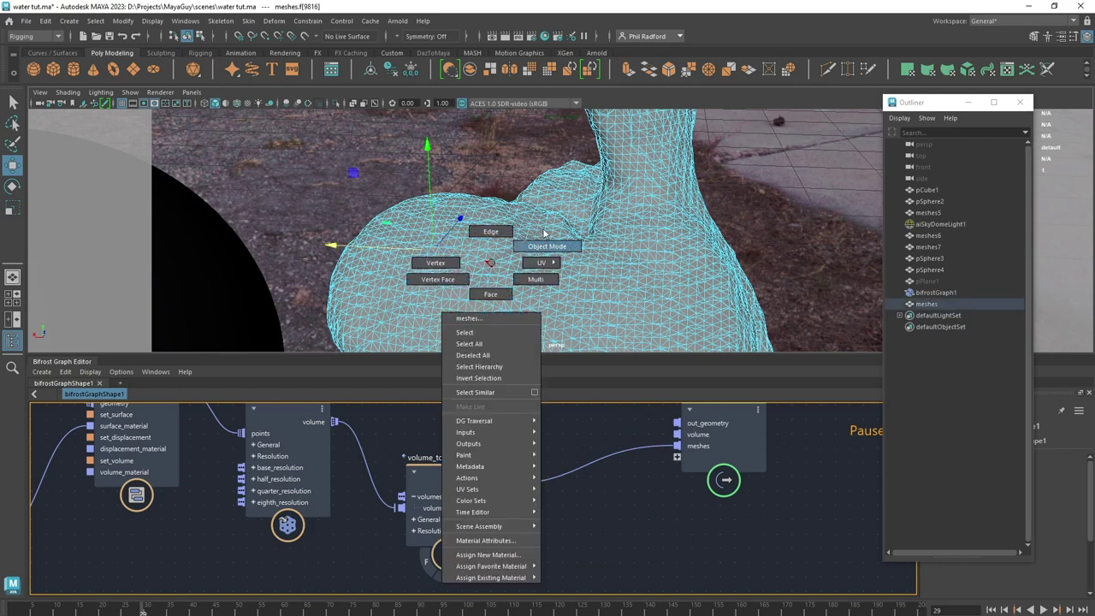
pyautogui.click(560, 249)
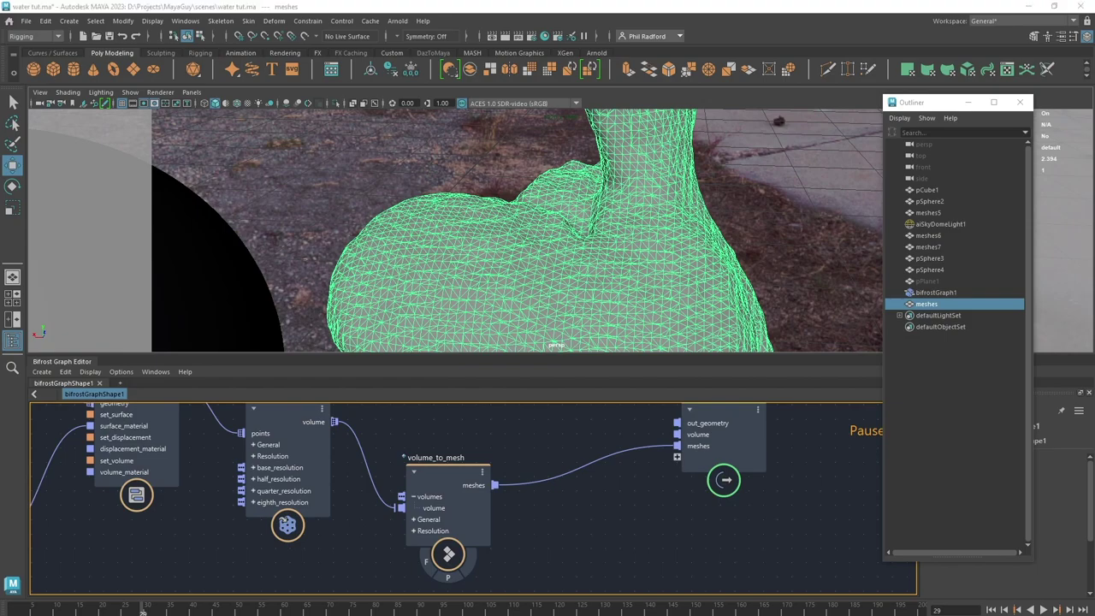
# Move the meshes object back over the sphere and frame it from a closer angle
pyautogui.keyDown('alt'); pyautogui.moveTo(760, 222); pyautogui.dragTo(377, 276); pyautogui.keyUp('alt')
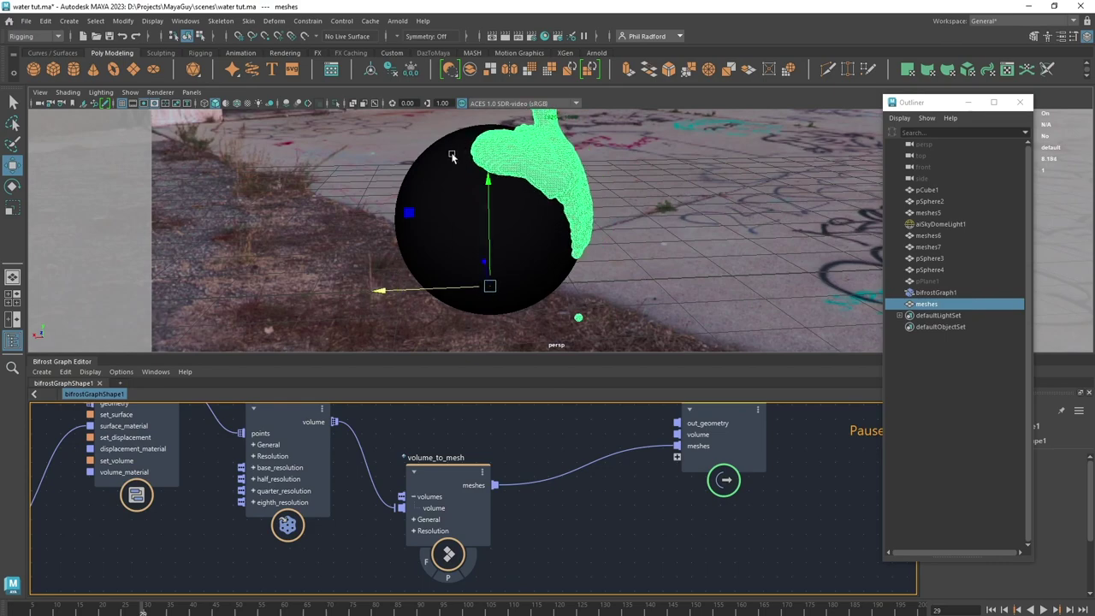
pyautogui.keyDown('alt'); pyautogui.moveTo(452, 157); pyautogui.dragTo(647, 247, button='right'); pyautogui.keyUp('alt')
pyautogui.keyDown('alt'); pyautogui.moveTo(648, 247); pyautogui.dragTo(490, 222); pyautogui.keyUp('alt')
# Assign a new aiStandardSurface material to the mesh and replace its settings with the Glass preset
pyautogui.moveTo(488, 167); pyautogui.dragTo(505, 454, button='right')
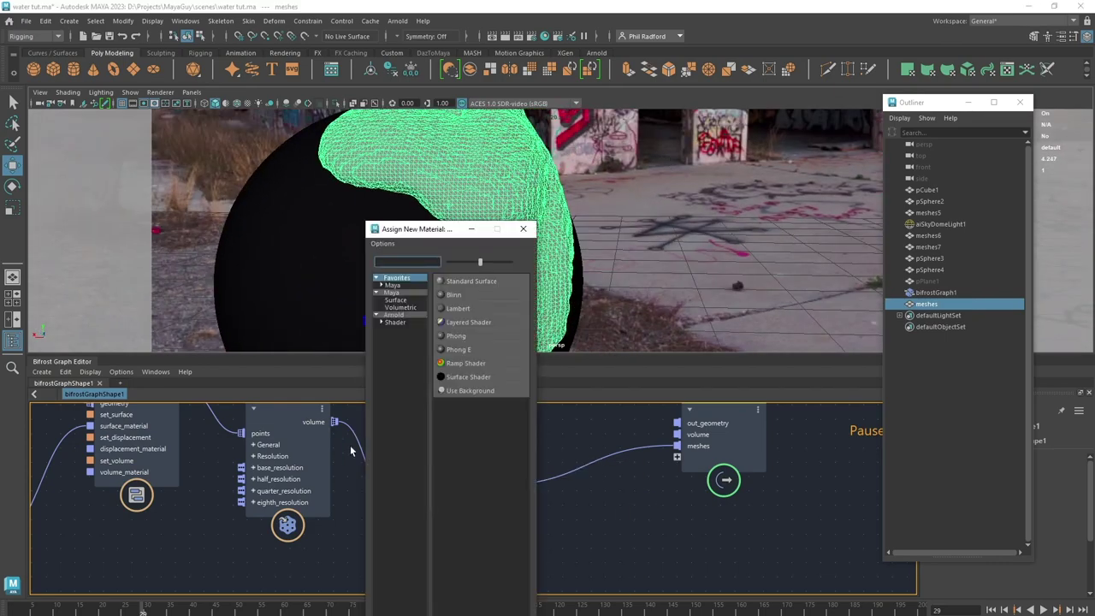
pyautogui.click(396, 315)
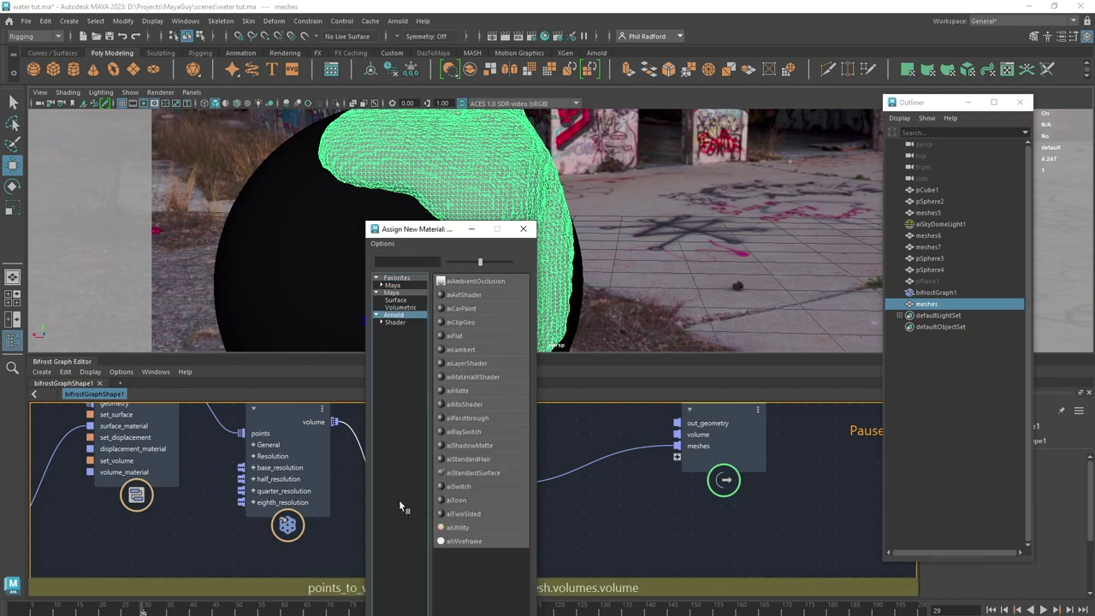
pyautogui.click(483, 473)
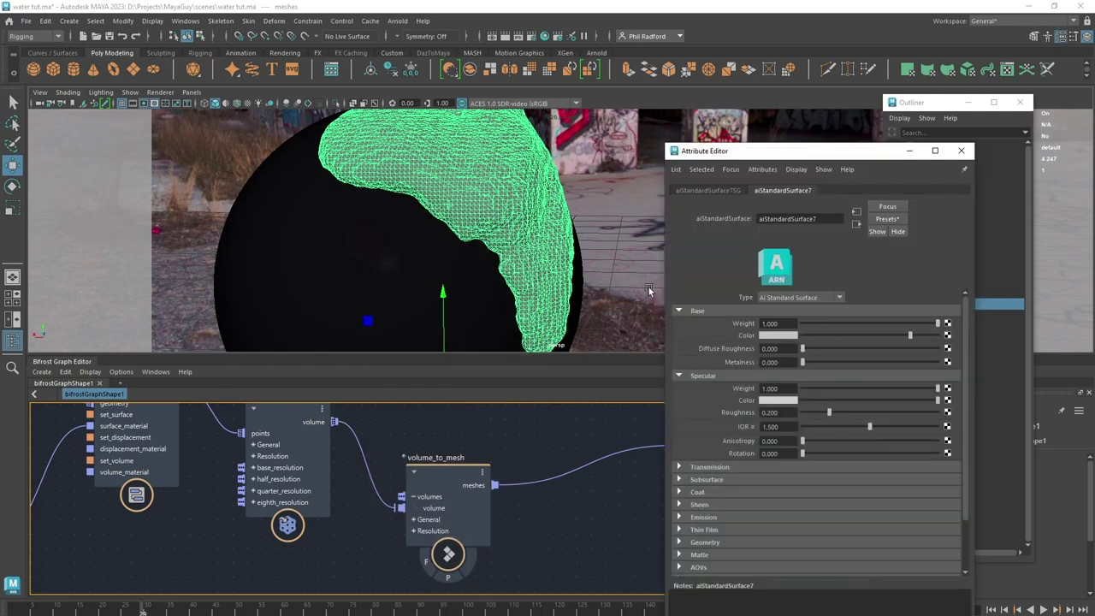
pyautogui.click(887, 219)
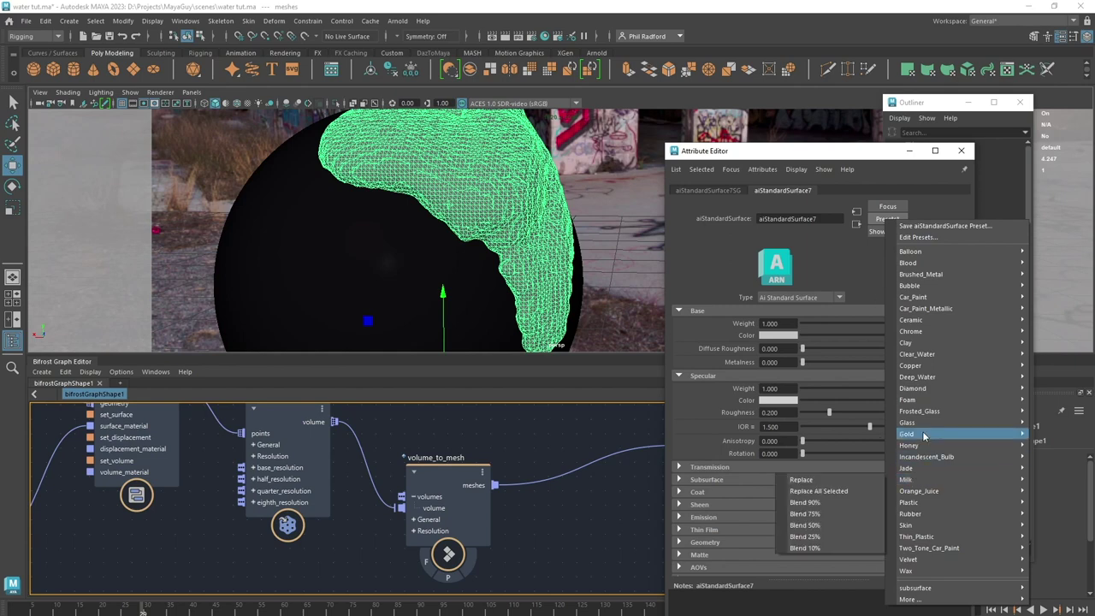
pyautogui.moveTo(919, 378)
pyautogui.click(824, 419)
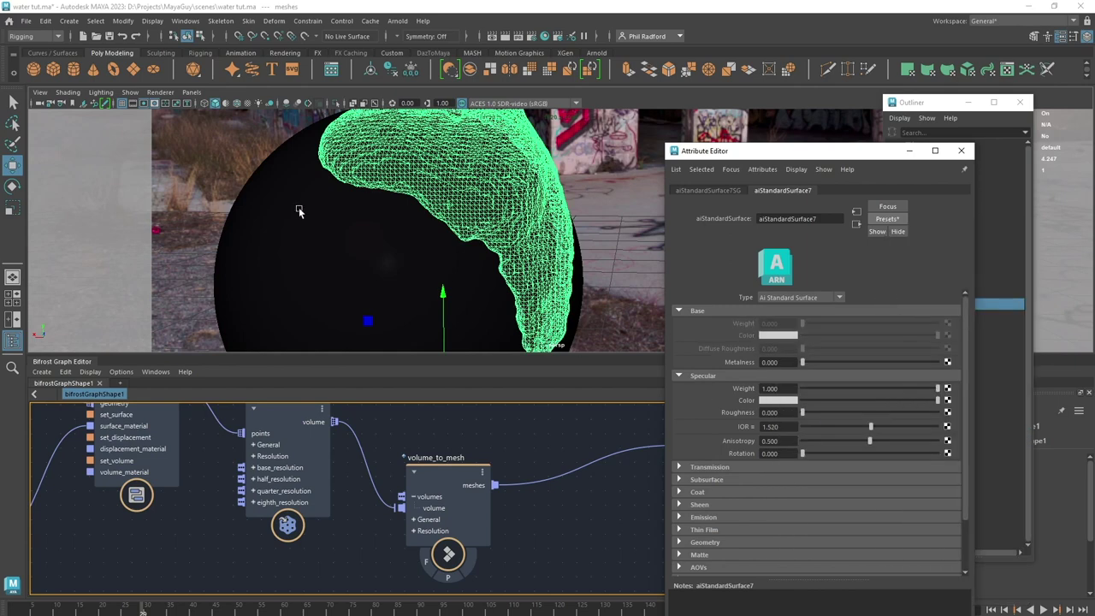
# Open the Arnold RenderView to render the mesh over the sphere, moving the Attribute Editor and render window aside
pyautogui.moveTo(760, 173); pyautogui.dragTo(845, 300)
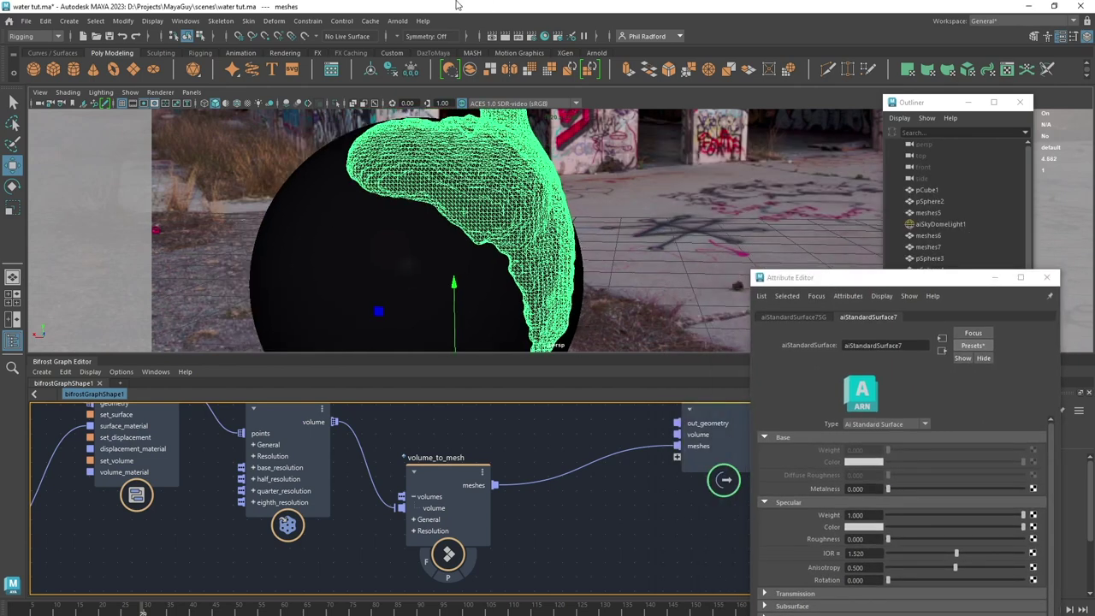
pyautogui.click(396, 20)
pyautogui.click(432, 56)
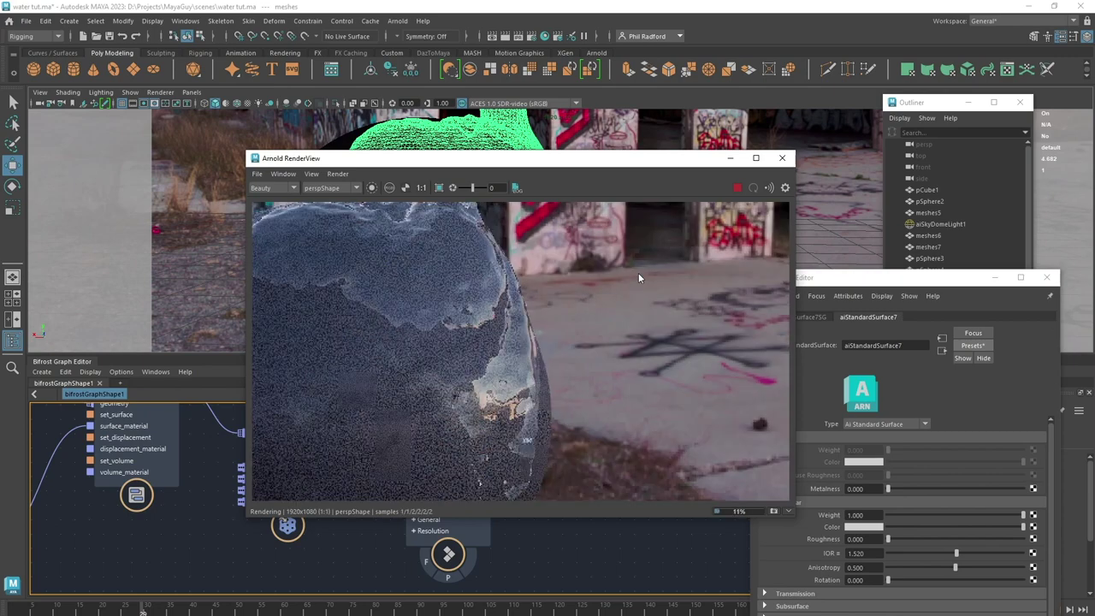
pyautogui.moveTo(541, 158); pyautogui.dragTo(768, 181)
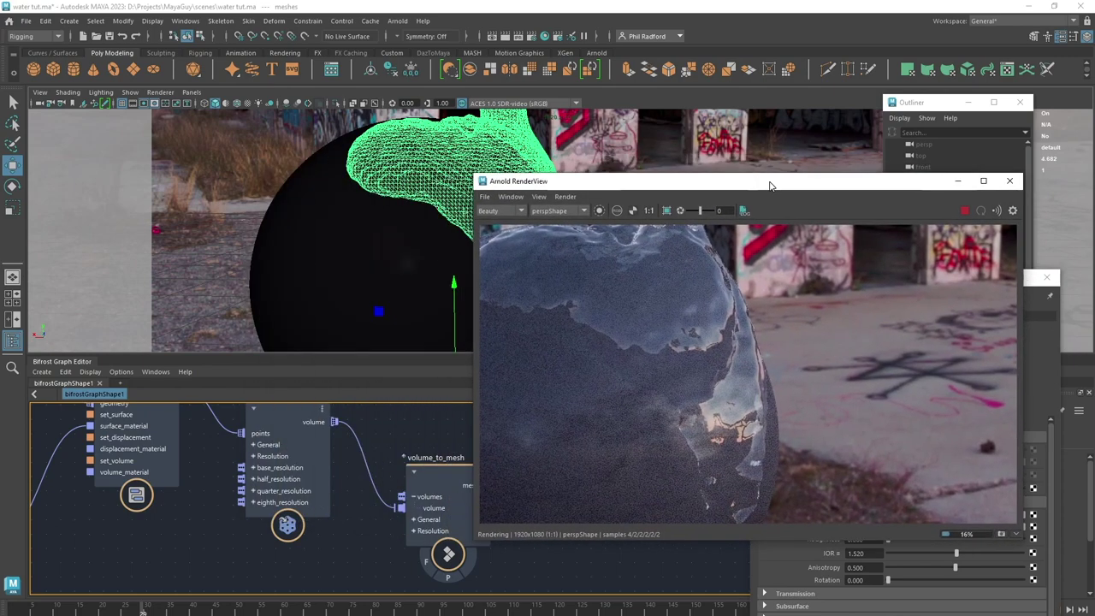
# Stop the Arnold render and clear away the RenderView and Attribute Editor windows with nothing left selected
pyautogui.keyDown('alt'); pyautogui.moveTo(407, 255); pyautogui.dragTo(848, 400); pyautogui.keyUp('alt')
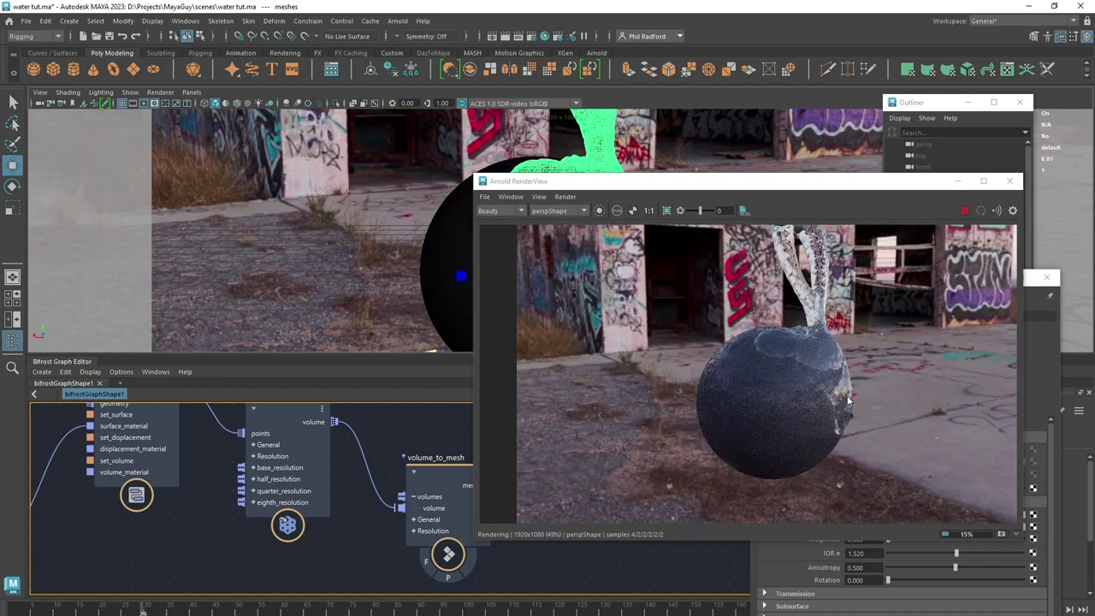
pyautogui.moveTo(875, 183); pyautogui.dragTo(701, 163)
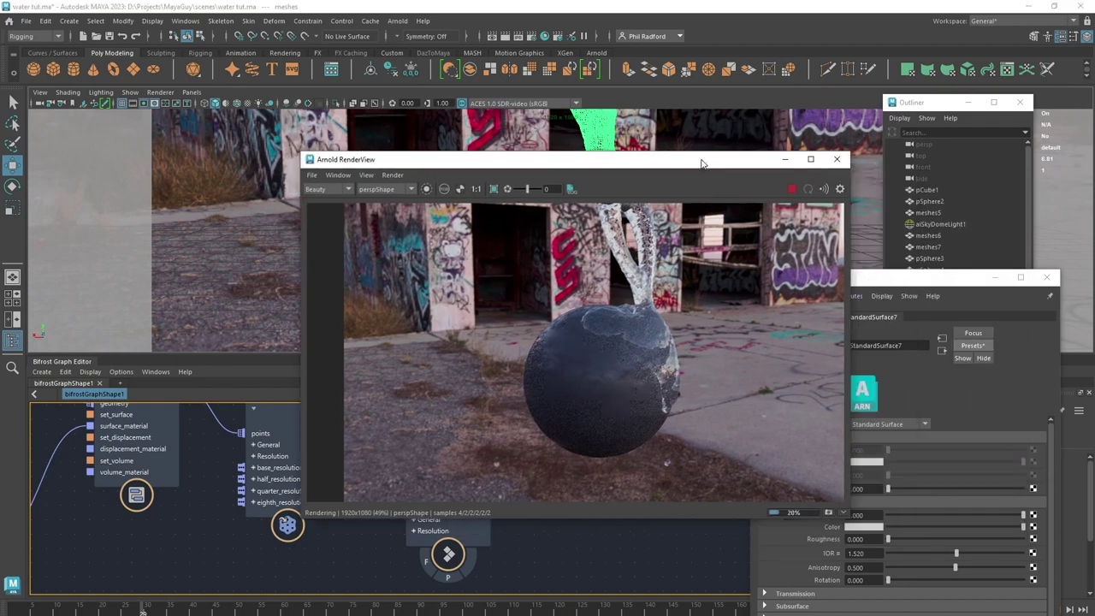
pyautogui.click(792, 189)
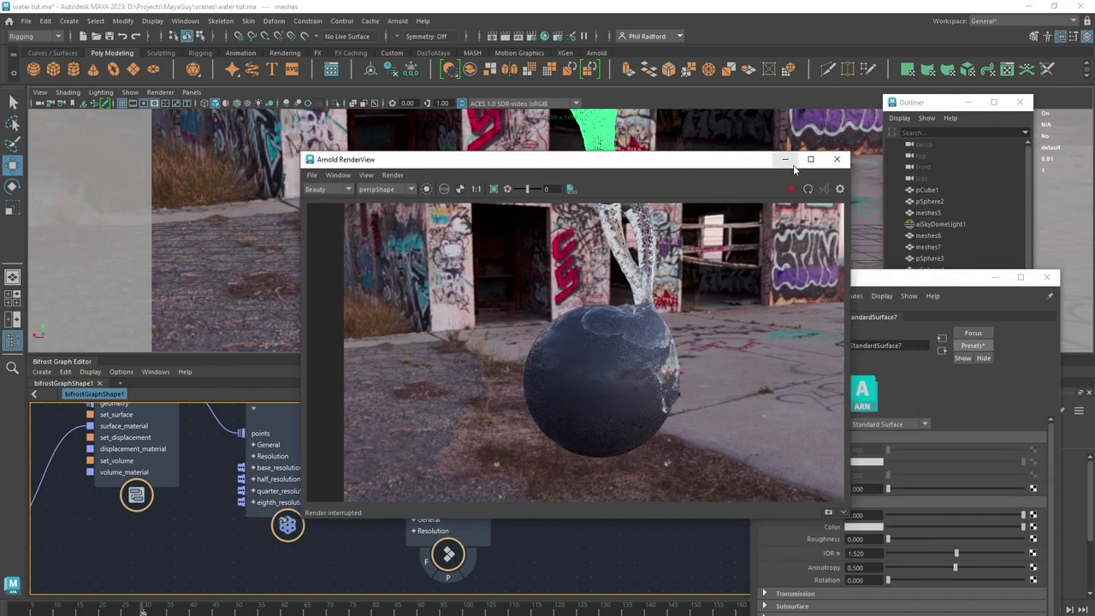
pyautogui.click(836, 159)
pyautogui.scroll(-1, 535, 235)
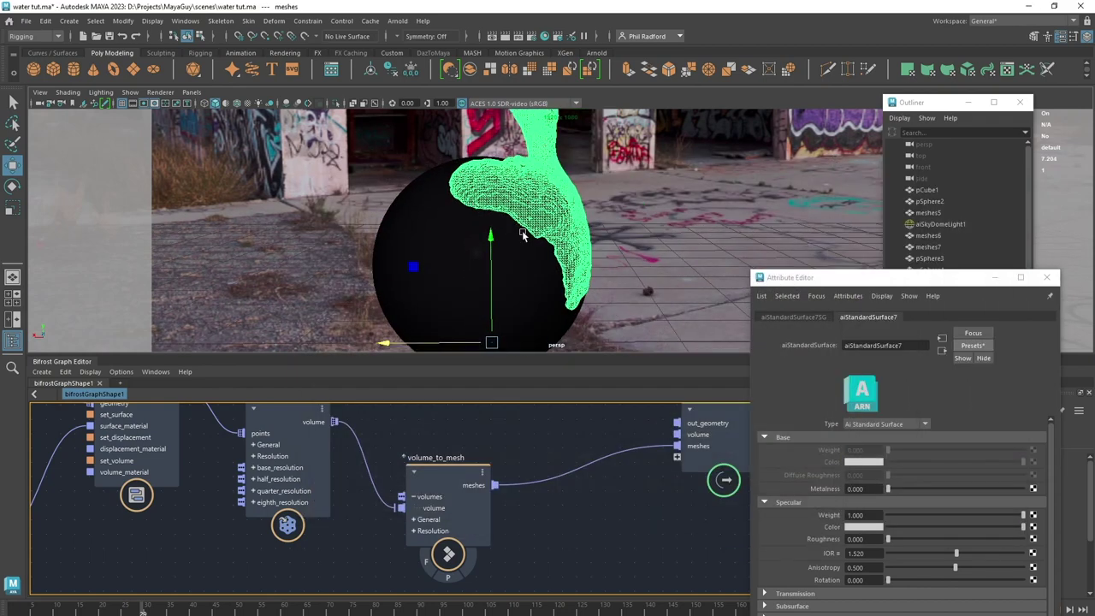
pyautogui.click(660, 220)
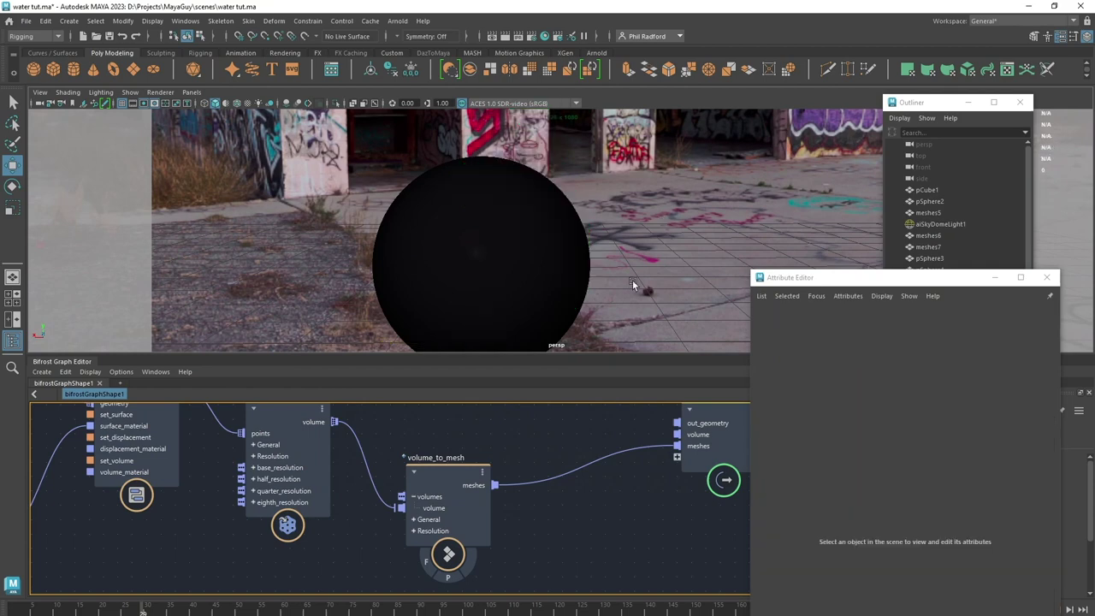
pyautogui.hotkey('ctrl', 'a')
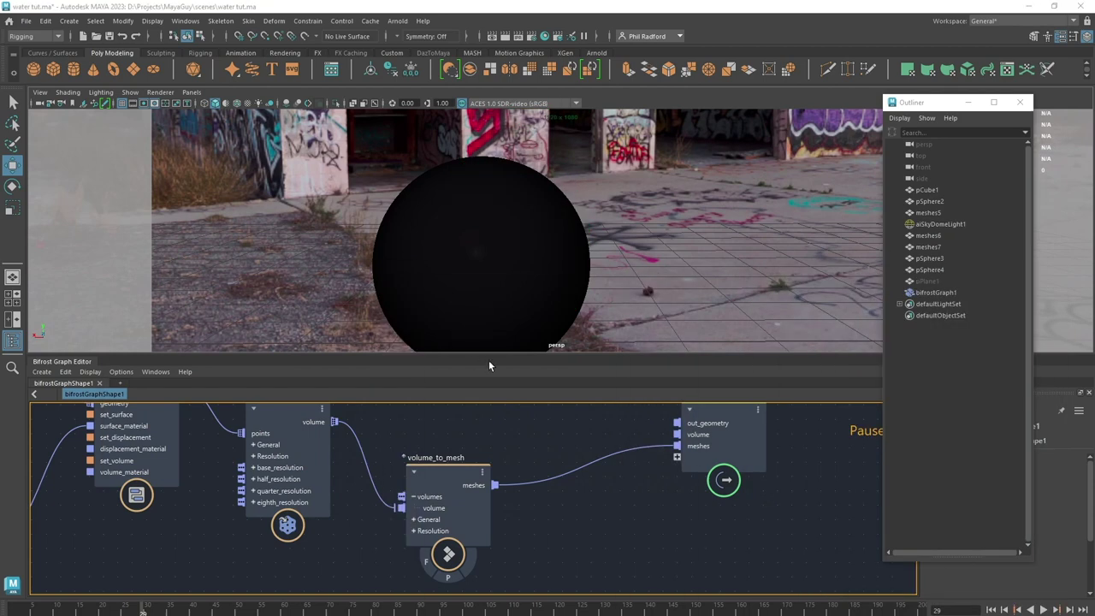
# Enlarge the Bifrost graph area, frame both emitter spheres above the collider, and rewind the timeline to frame 1
pyautogui.moveTo(488, 354); pyautogui.dragTo(507, 332)
pyautogui.keyDown('alt'); pyautogui.moveTo(645, 221); pyautogui.dragTo(727, 197, button='middle'); pyautogui.keyUp('alt')
pyautogui.scroll(-2, 664, 201)
pyautogui.moveTo(666, 203)
pyautogui.keyDown('alt'); pyautogui.mouseDown()
pyautogui.moveTo(672, 220)
pyautogui.moveTo(706, 220)
pyautogui.moveTo(663, 207)
pyautogui.mouseUp(); pyautogui.keyUp('alt')
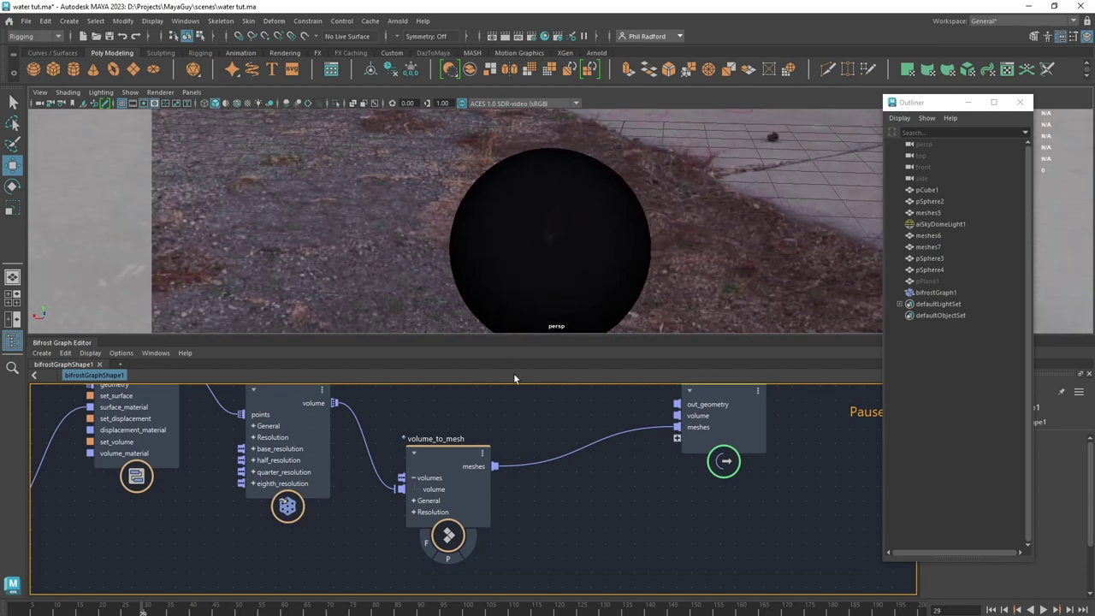
pyautogui.keyDown('alt'); pyautogui.moveTo(686, 200); pyautogui.dragTo(680, 237, button='middle'); pyautogui.keyUp('alt')
pyautogui.keyDown('alt'); pyautogui.moveTo(680, 237); pyautogui.dragTo(589, 201, button='right'); pyautogui.keyUp('alt')
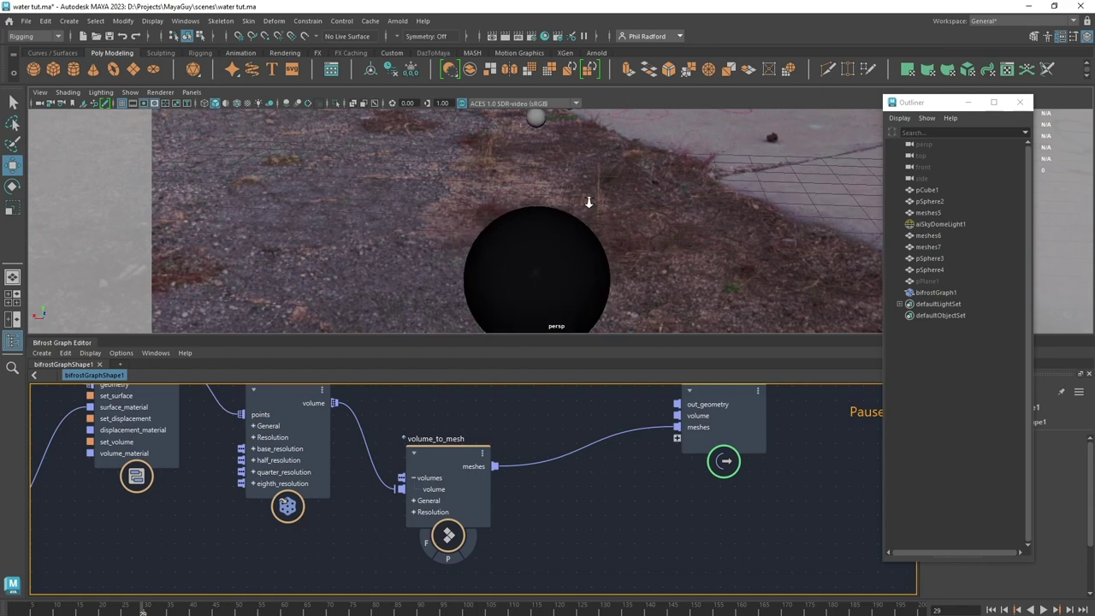
pyautogui.keyDown('alt'); pyautogui.moveTo(619, 204); pyautogui.dragTo(623, 194); pyautogui.keyUp('alt')
pyautogui.keyDown('alt'); pyautogui.moveTo(626, 190); pyautogui.dragTo(641, 226, button='middle'); pyautogui.keyUp('alt')
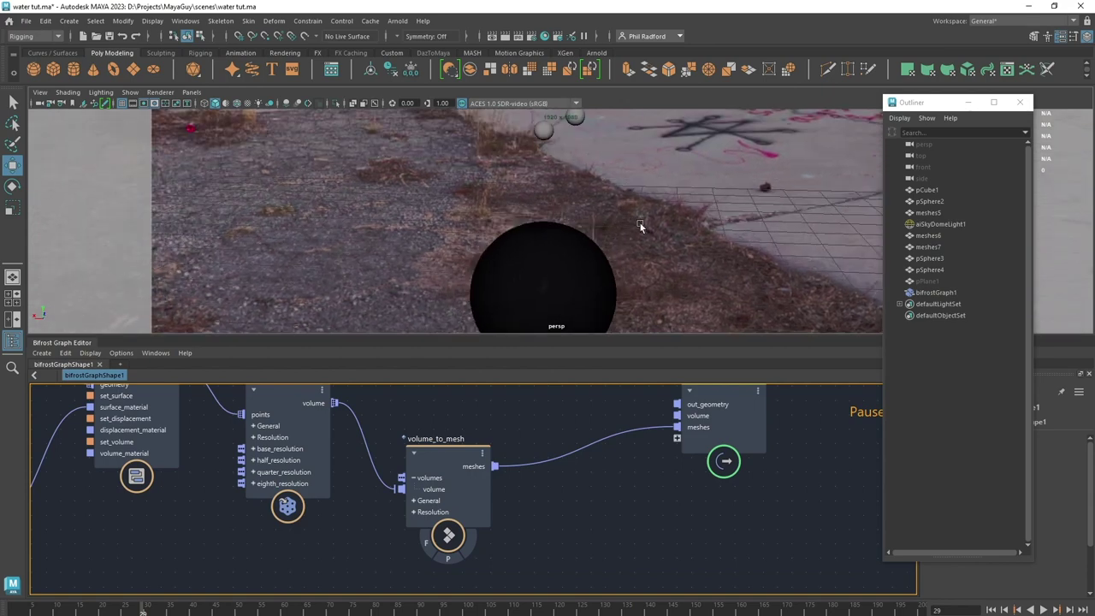
pyautogui.keyDown('alt'); pyautogui.moveTo(610, 232); pyautogui.dragTo(602, 236); pyautogui.keyUp('alt')
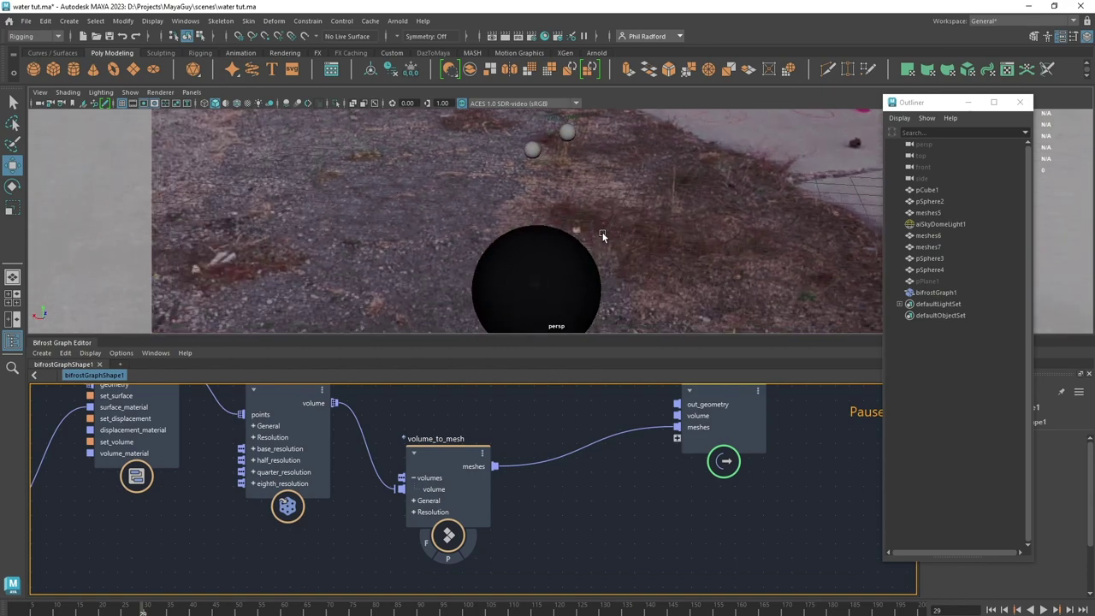
pyautogui.click(990, 609)
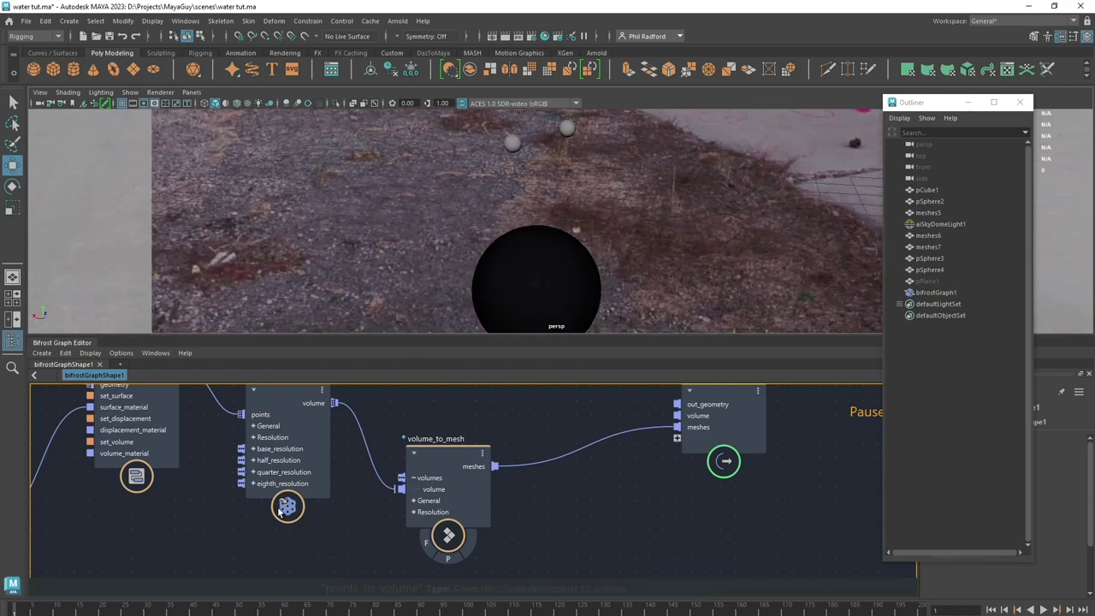
# Find the fluid source nodes in the Bifrost graph and shift source_mpm_fluid1 slightly away from its input node
pyautogui.keyDown('alt'); pyautogui.moveTo(279, 509); pyautogui.dragTo(560, 552, button='middle'); pyautogui.keyUp('alt')
pyautogui.keyDown('alt'); pyautogui.moveTo(560, 552); pyautogui.dragTo(504, 537, button='right'); pyautogui.keyUp('alt')
pyautogui.moveTo(505, 537); pyautogui.dragTo(637, 586, button='middle')
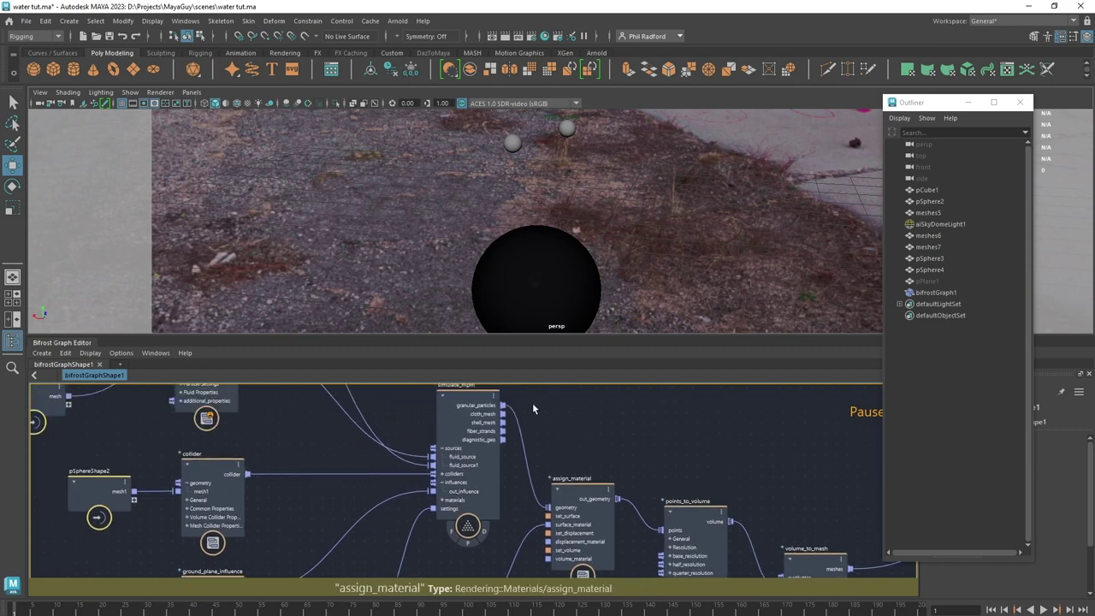
pyautogui.moveTo(534, 406); pyautogui.dragTo(686, 477, button='middle')
pyautogui.moveTo(434, 488); pyautogui.dragTo(479, 537, button='middle')
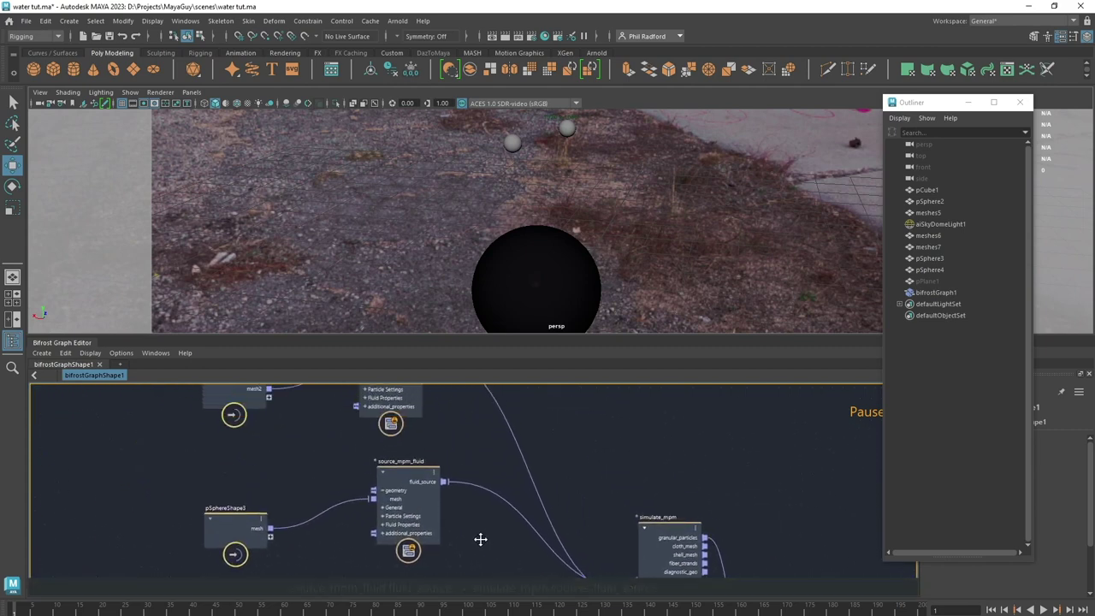
pyautogui.click(412, 408)
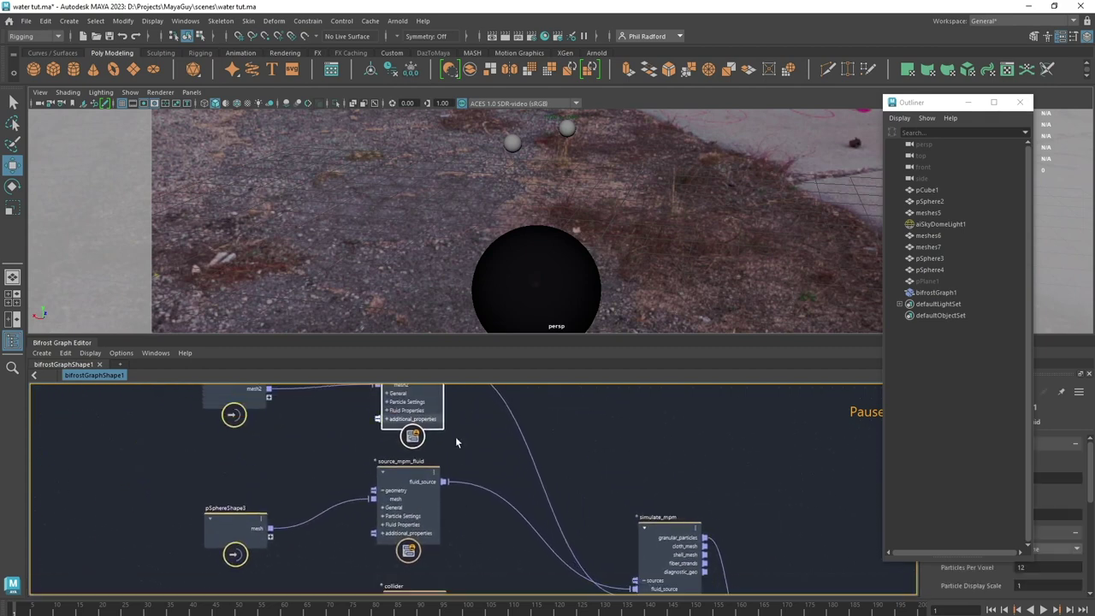
pyautogui.moveTo(474, 440); pyautogui.dragTo(505, 437, button='middle')
# Move the pSphereShape3 node closer to the source_mpm_fluid node it feeds
pyautogui.scroll(8, 505, 437)
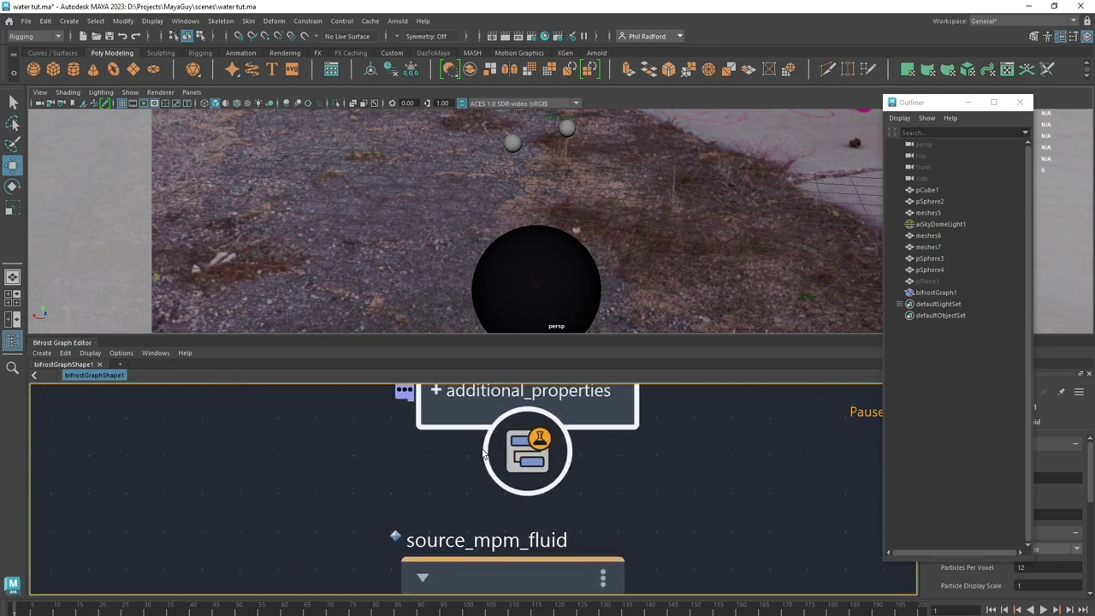
pyautogui.scroll(-4, 650, 458)
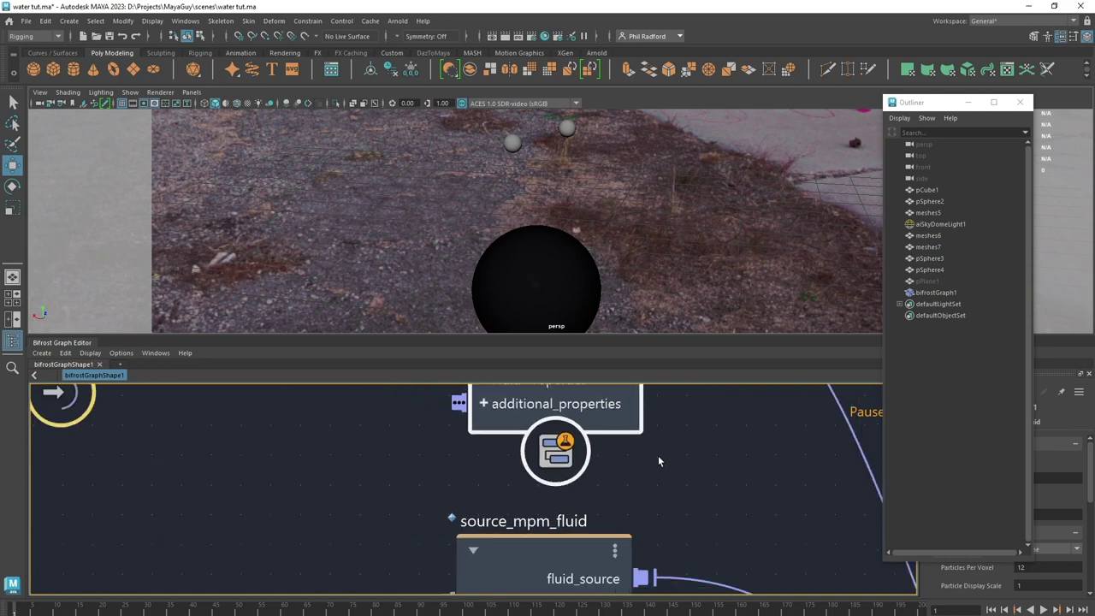
pyautogui.moveTo(696, 431); pyautogui.dragTo(664, 497, button='middle')
pyautogui.scroll(-3, 664, 498)
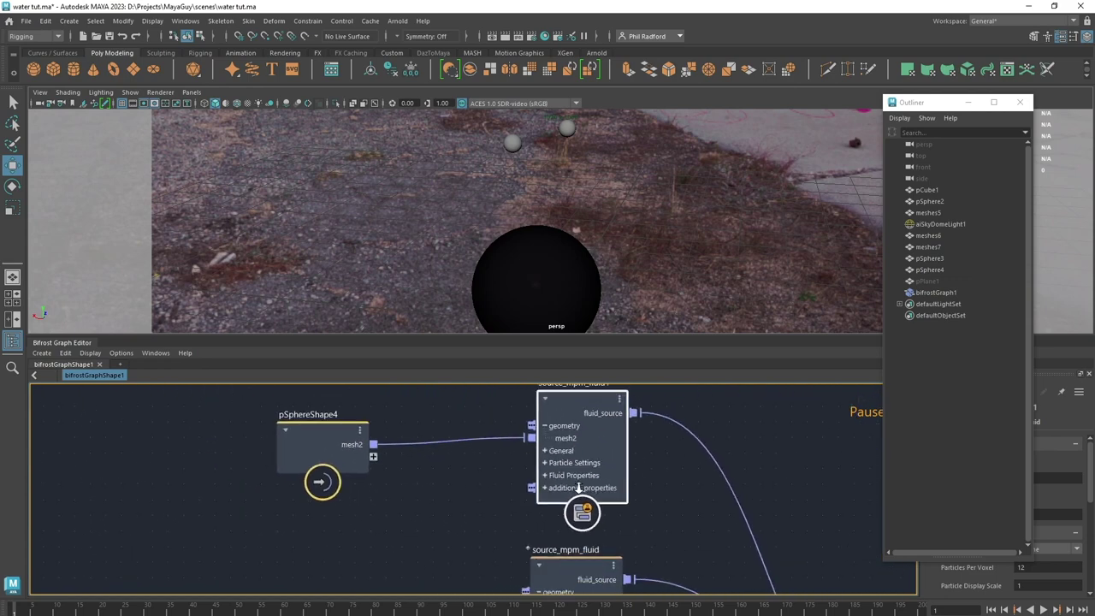
pyautogui.moveTo(477, 499); pyautogui.dragTo(433, 433, button='middle')
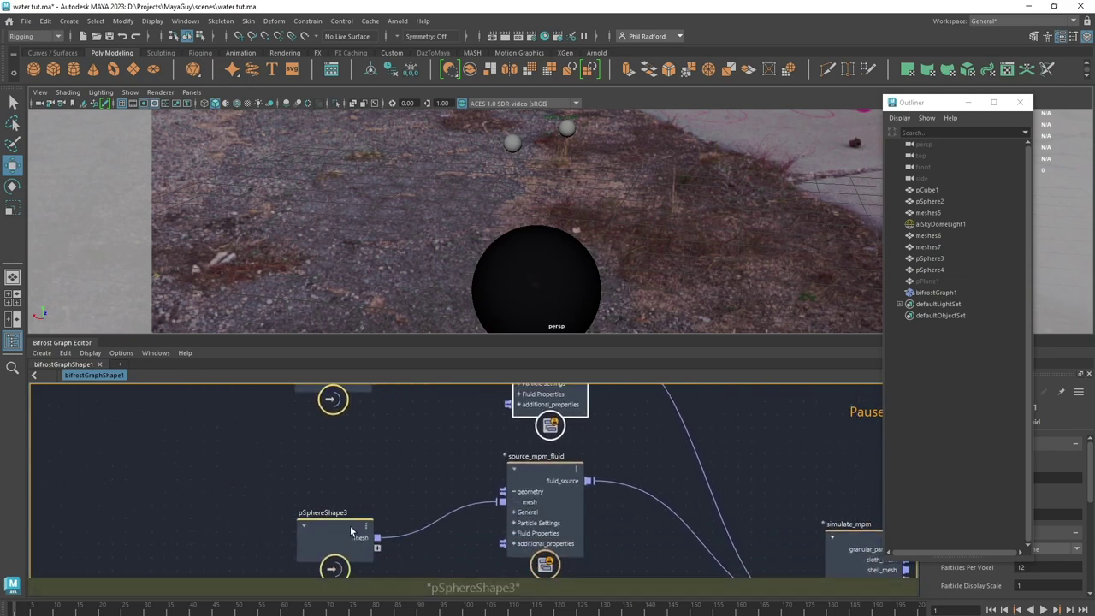
pyautogui.moveTo(351, 532); pyautogui.dragTo(390, 500)
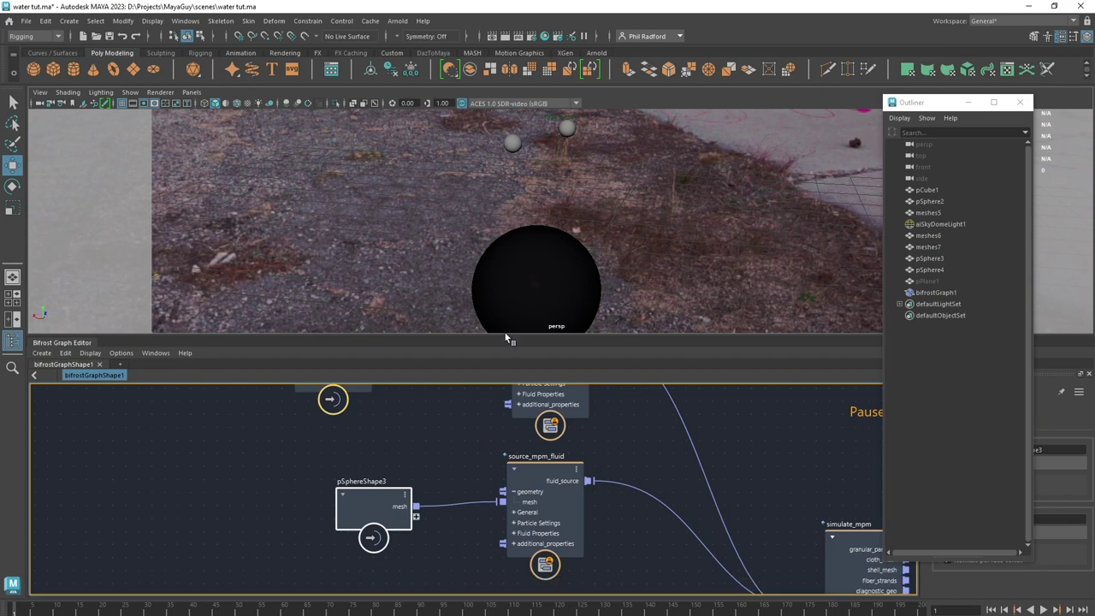
# Resume evaluation of the paused Bifrost graph and view the two emitter spheres up close
pyautogui.click(717, 447)
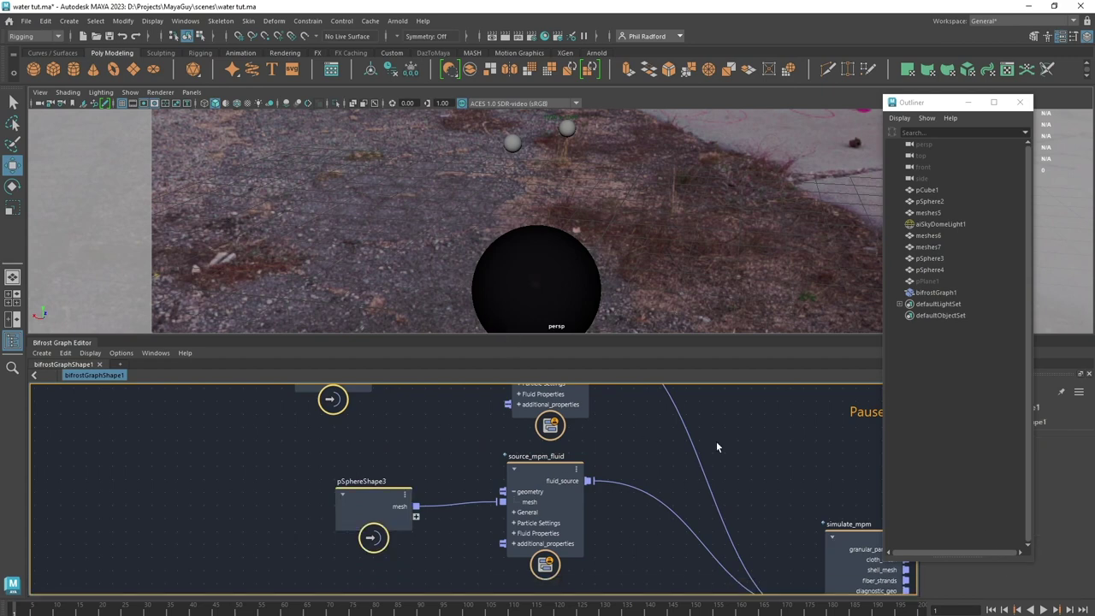
pyautogui.press('Return')
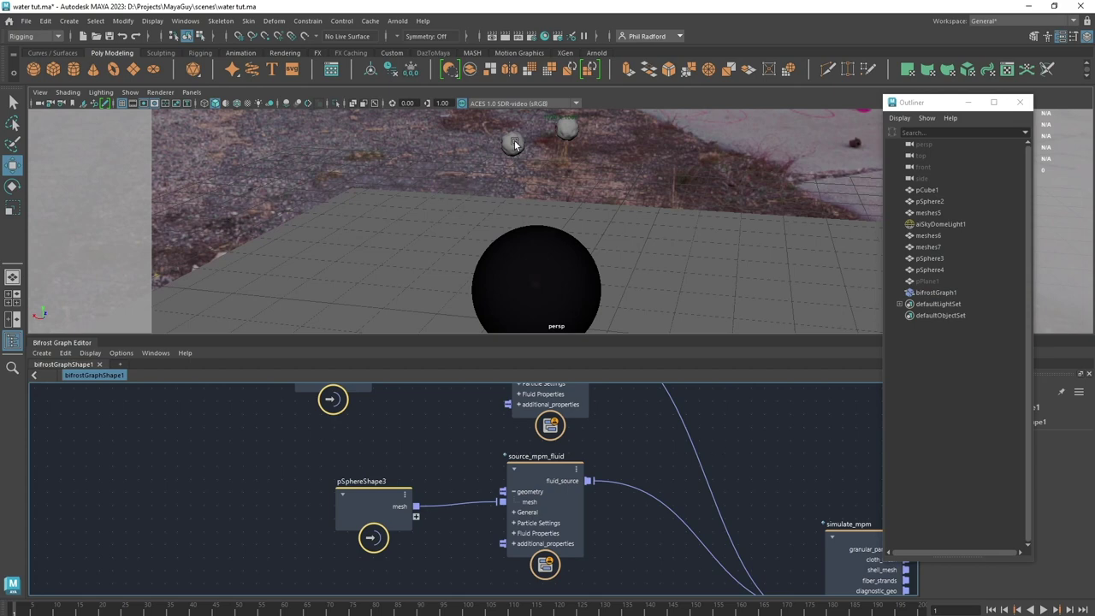
pyautogui.scroll(5, 514, 140)
pyautogui.keyDown('alt'); pyautogui.moveTo(514, 140); pyautogui.dragTo(516, 241, button='middle'); pyautogui.keyUp('alt')
pyautogui.keyDown('alt'); pyautogui.moveTo(516, 241); pyautogui.dragTo(422, 232, button='right'); pyautogui.keyUp('alt')
pyautogui.keyDown('alt'); pyautogui.moveTo(423, 231); pyautogui.dragTo(507, 225); pyautogui.keyUp('alt')
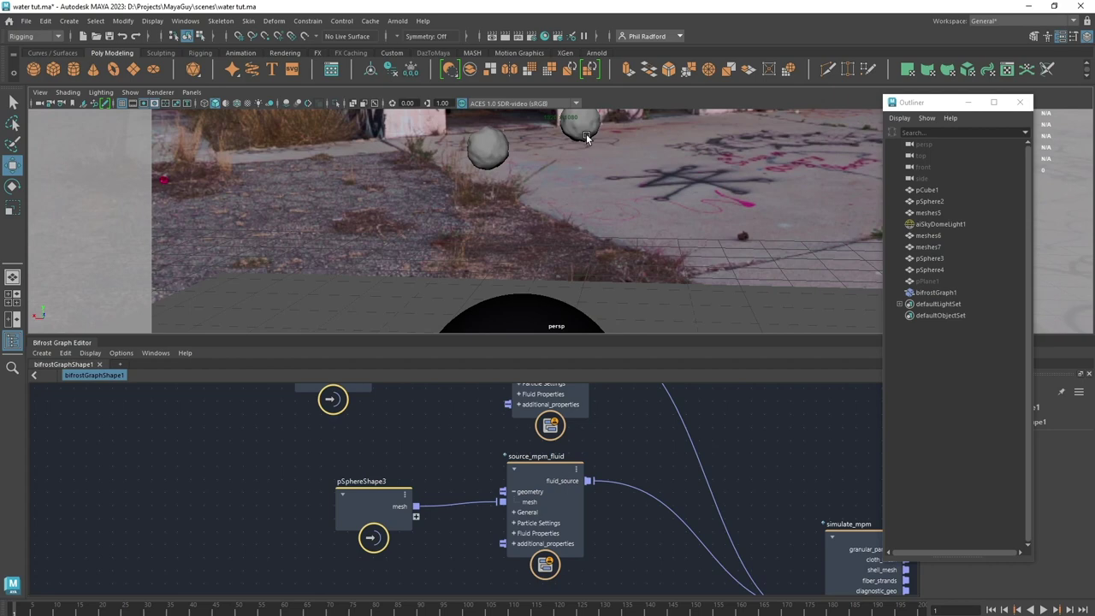
# Enlarge the graph area and create a source_color_property node feeding the additional_properties of source_mpm_fluid1
pyautogui.keyDown('alt'); pyautogui.moveTo(436, 420); pyautogui.dragTo(453, 515, button='middle'); pyautogui.keyUp('alt')
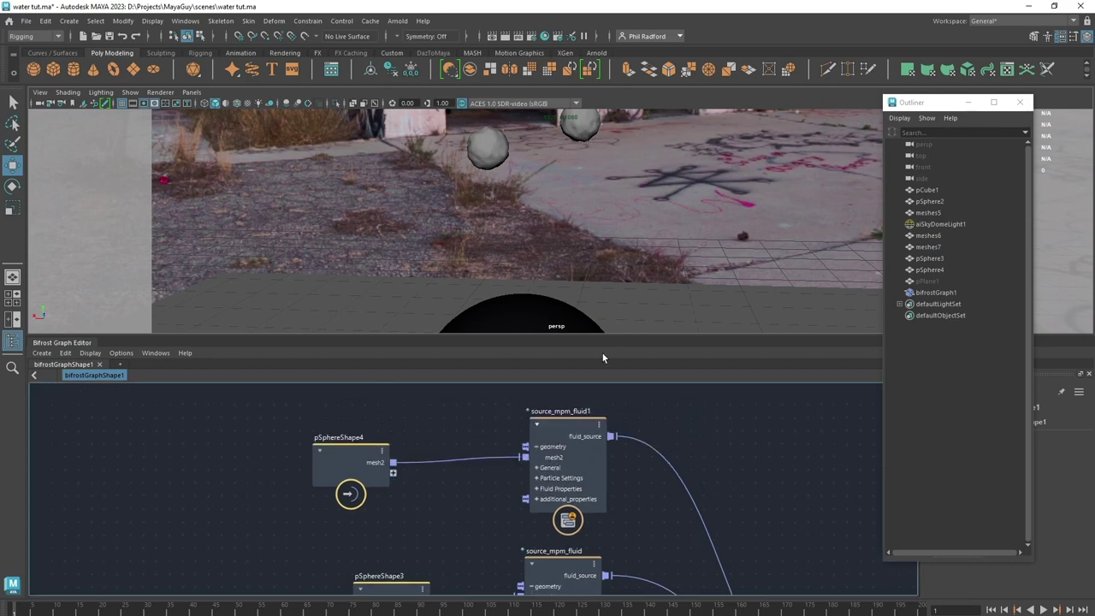
pyautogui.moveTo(599, 338); pyautogui.dragTo(548, 258)
pyautogui.scroll(3, 481, 419)
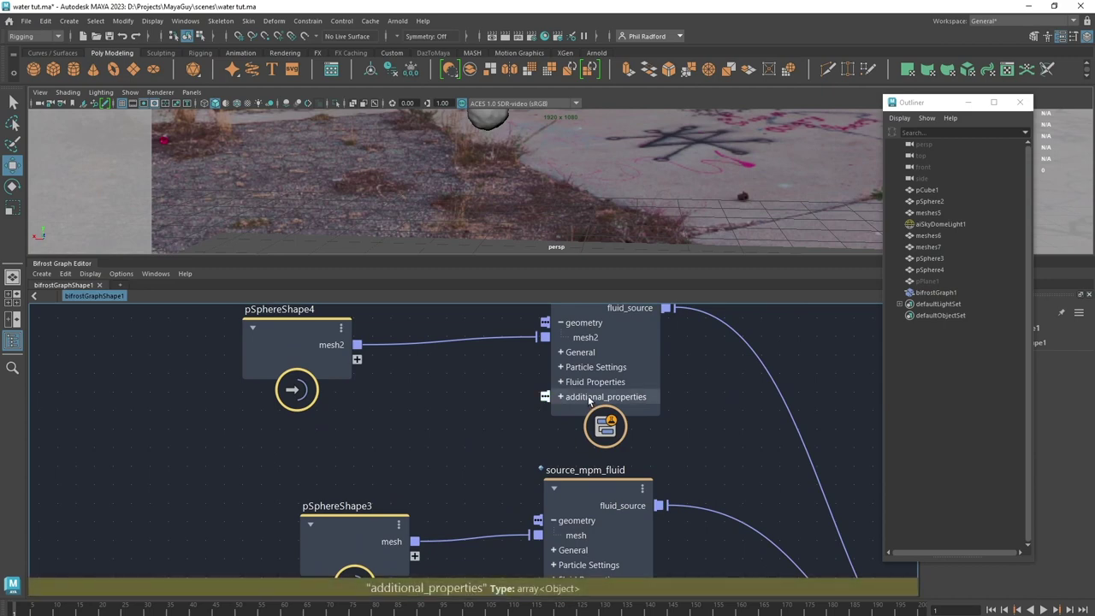
pyautogui.rightClick(589, 401)
pyautogui.moveTo(654, 432)
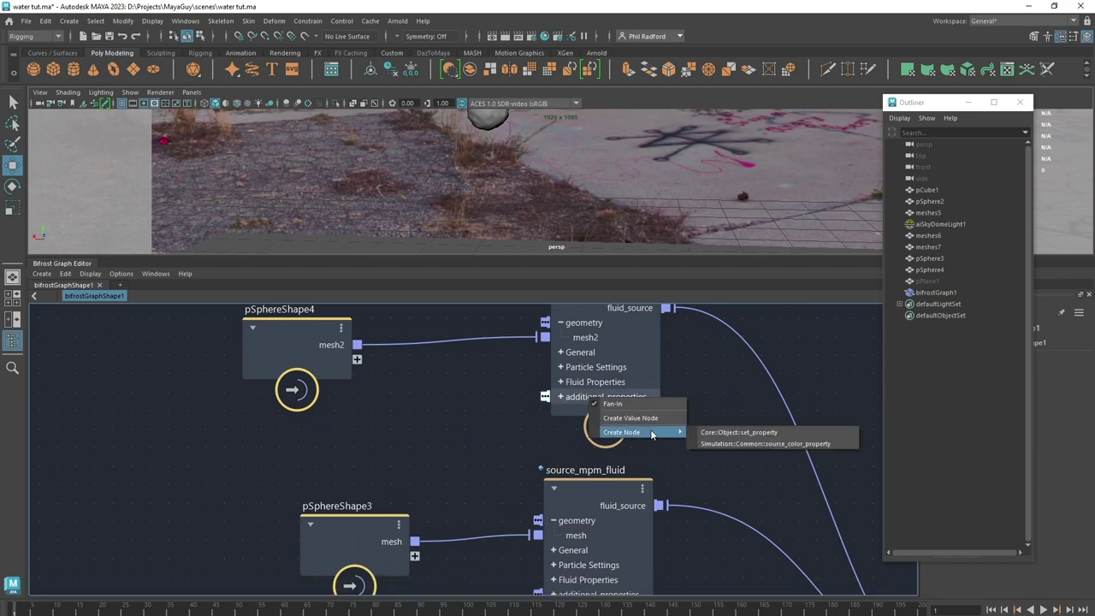
pyautogui.click(770, 444)
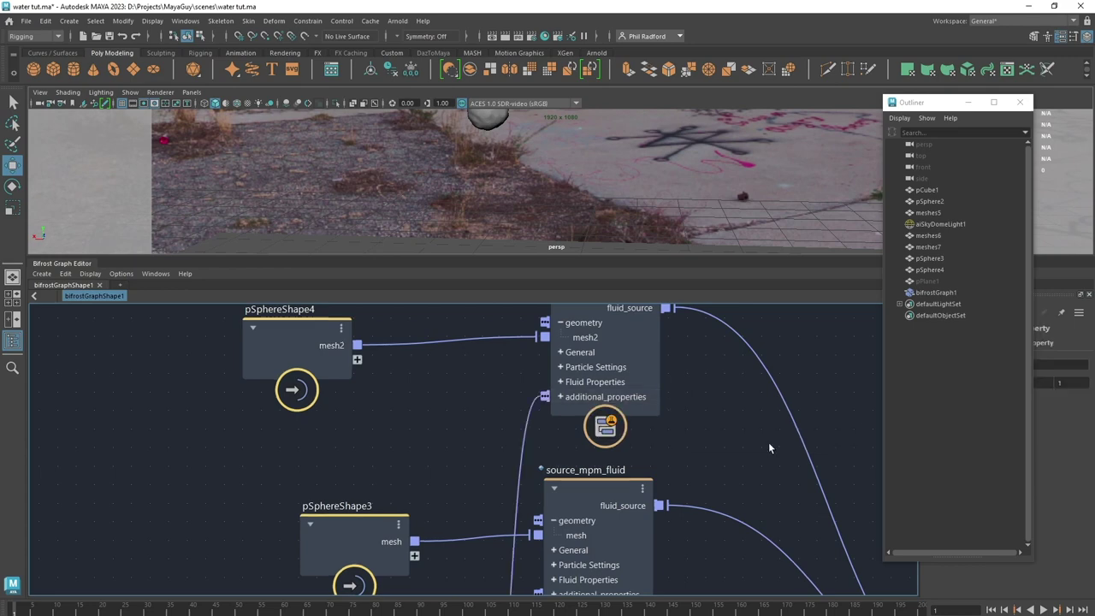
# Arrange the new source_color_property node beside source_mpm_fluid1, between the pSphereShape4 and pSphereShape3 nodes
pyautogui.keyDown('alt'); pyautogui.moveTo(461, 479); pyautogui.dragTo(464, 383, button='middle'); pyautogui.keyUp('alt')
pyautogui.scroll(-2, 465, 431)
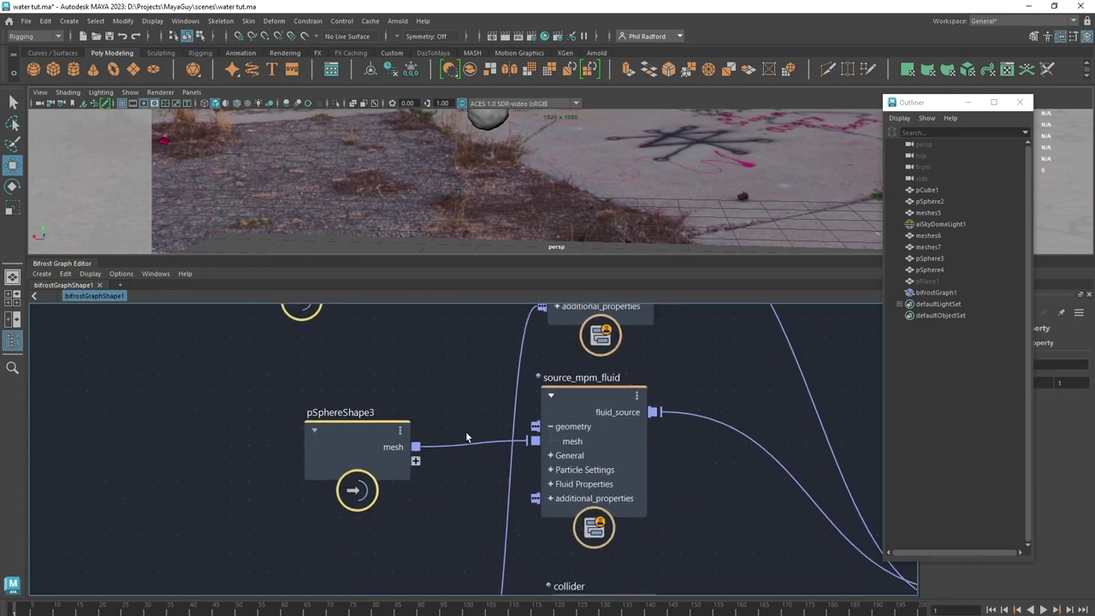
pyautogui.keyDown('alt'); pyautogui.moveTo(464, 479); pyautogui.dragTo(465, 425, button='middle'); pyautogui.keyUp('alt')
pyautogui.moveTo(447, 558); pyautogui.dragTo(396, 306)
pyautogui.keyDown('alt'); pyautogui.moveTo(445, 391); pyautogui.dragTo(415, 534, button='middle'); pyautogui.keyUp('alt')
pyautogui.moveTo(370, 471); pyautogui.dragTo(395, 435)
pyautogui.moveTo(304, 398); pyautogui.dragTo(366, 331)
pyautogui.moveTo(382, 424); pyautogui.dragTo(429, 429)
# Put the Outliner out of the way and set the source_color_property Base Color to dark red (0.0943, 0.0238, 0.0238)
pyautogui.click(965, 103)
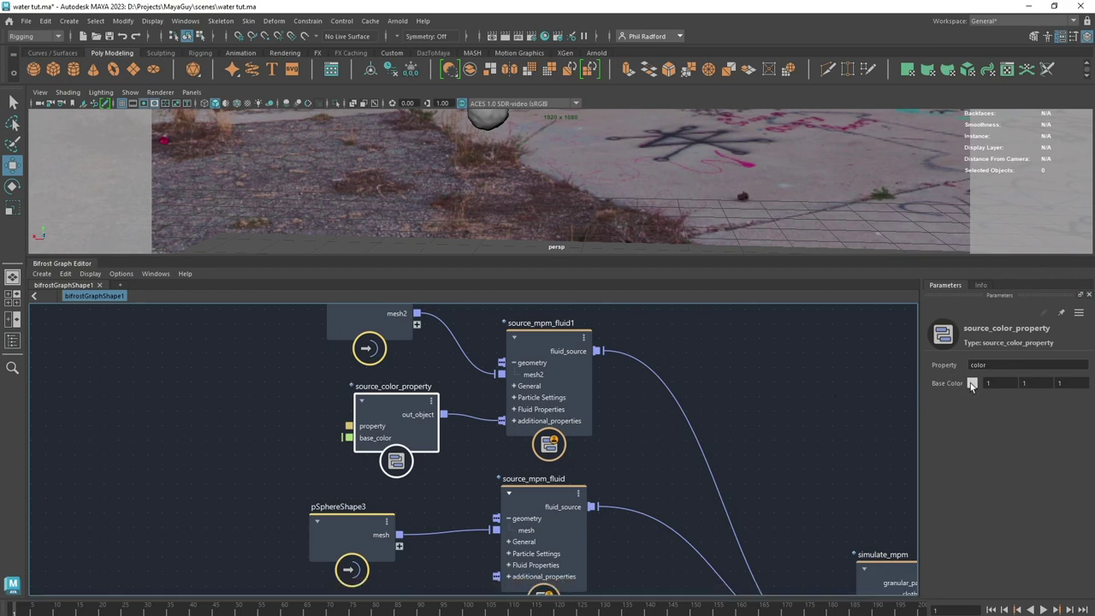
pyautogui.click(972, 384)
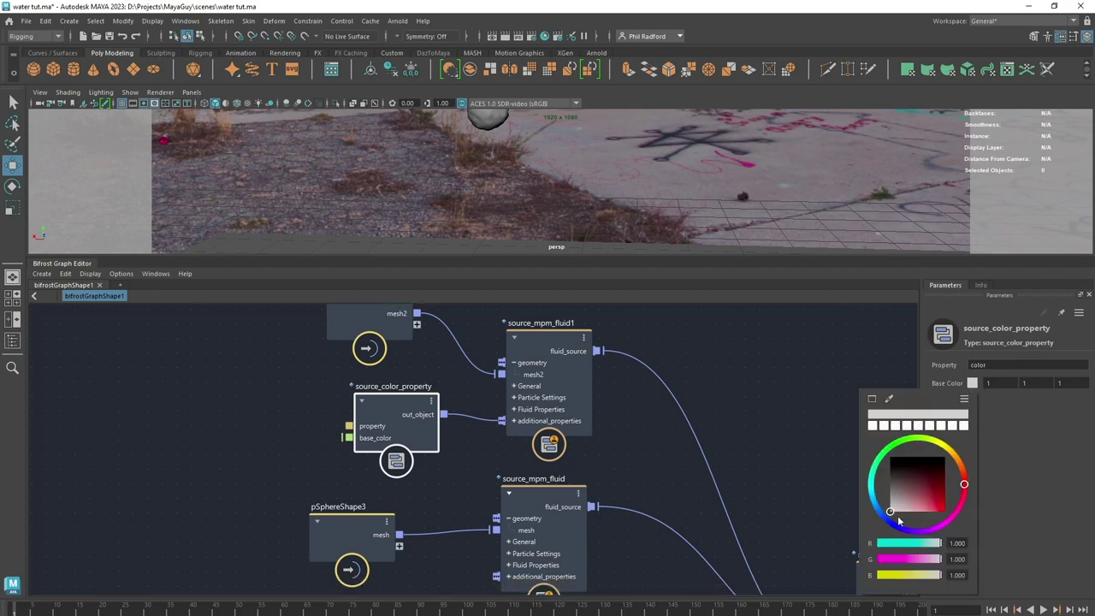
pyautogui.moveTo(898, 520); pyautogui.dragTo(932, 481)
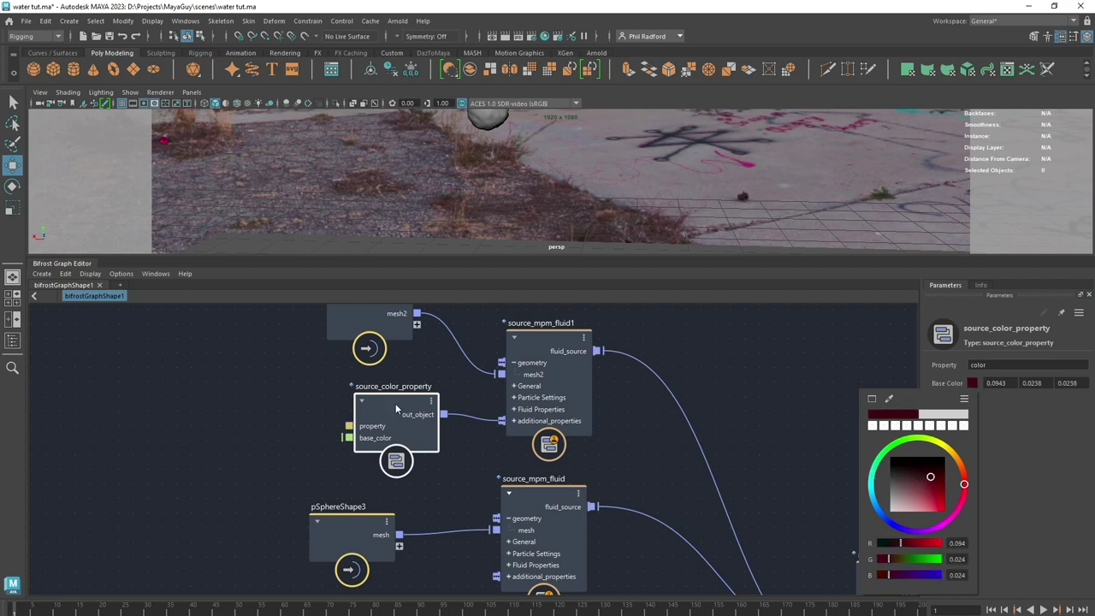
pyautogui.moveTo(396, 409); pyautogui.dragTo(372, 437)
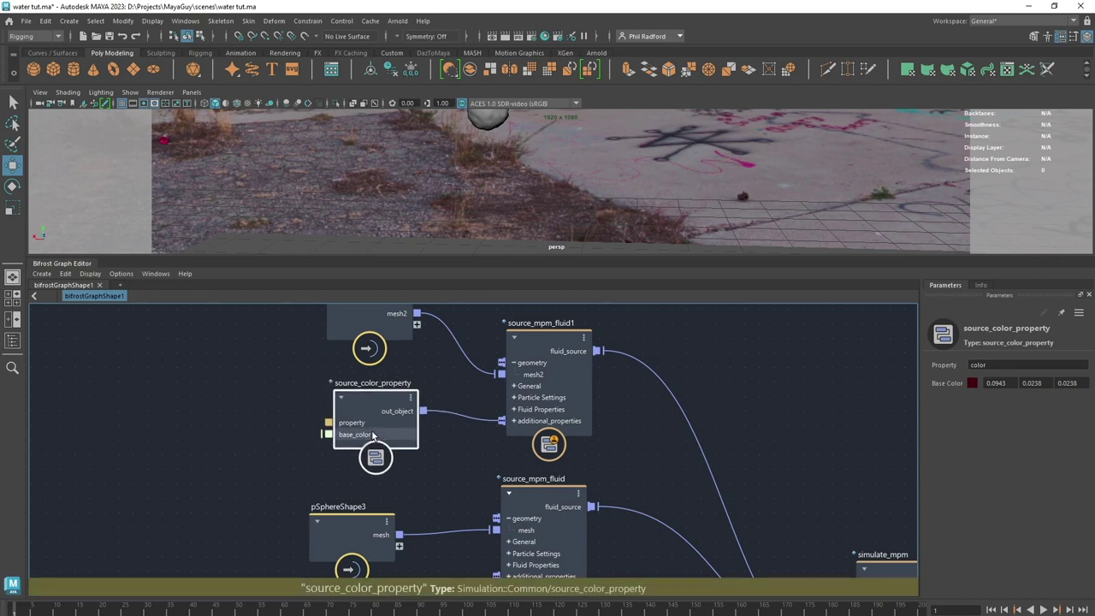
# Create a second source_color_property node feeding the additional_properties of source_mpm_fluid
pyautogui.keyDown('alt'); pyautogui.moveTo(266, 467); pyautogui.dragTo(261, 386, button='middle'); pyautogui.keyUp('alt')
pyautogui.keyDown('alt'); pyautogui.moveTo(415, 490); pyautogui.dragTo(379, 443, button='middle'); pyautogui.keyUp('alt')
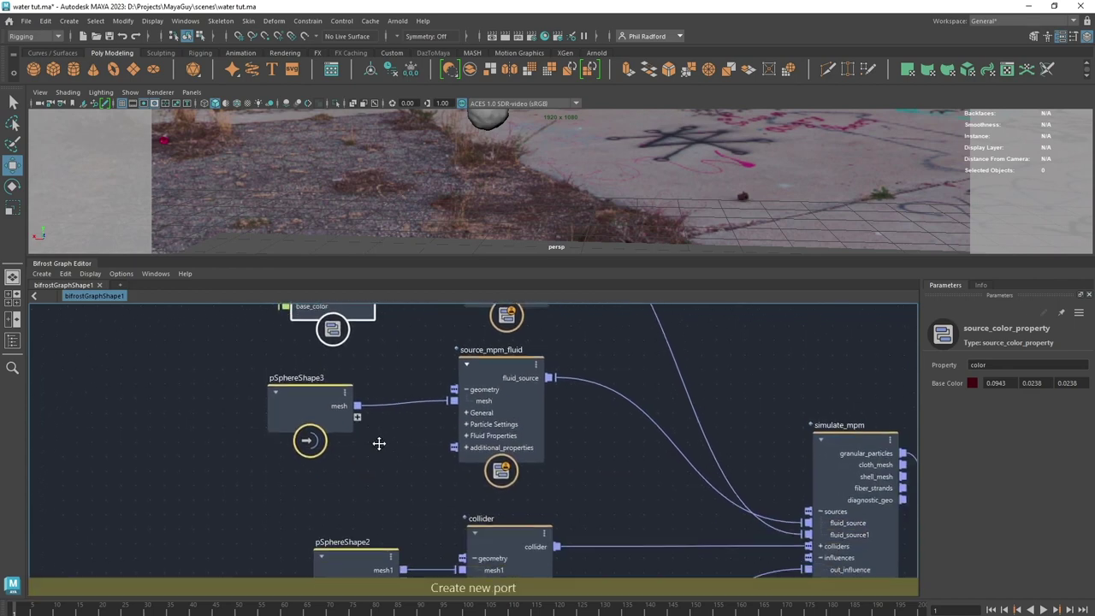
pyautogui.scroll(2, 428, 453)
pyautogui.rightClick(489, 443)
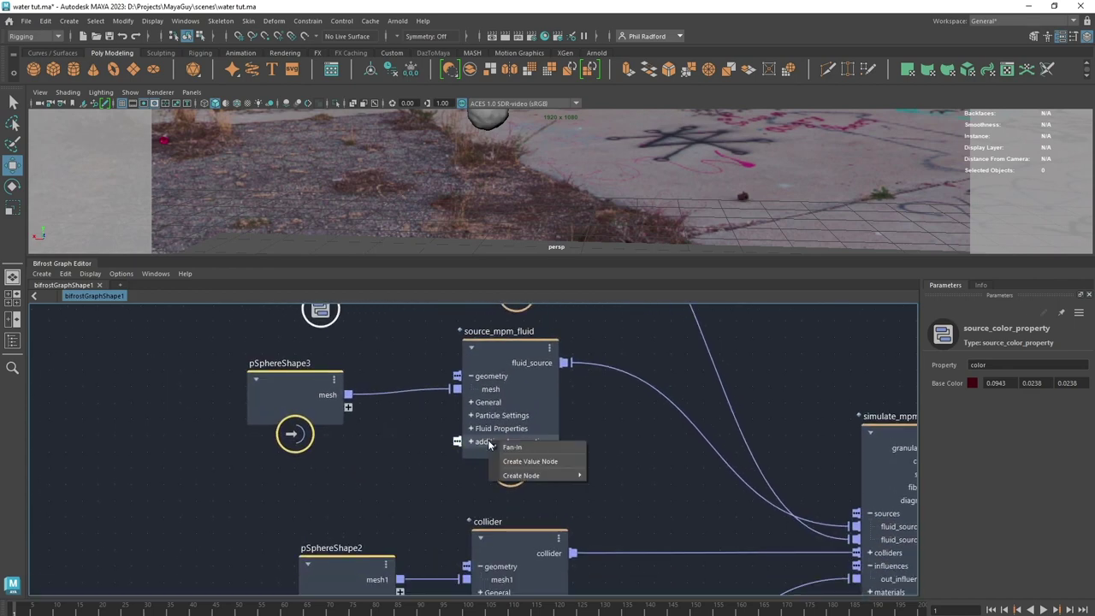
pyautogui.moveTo(539, 475)
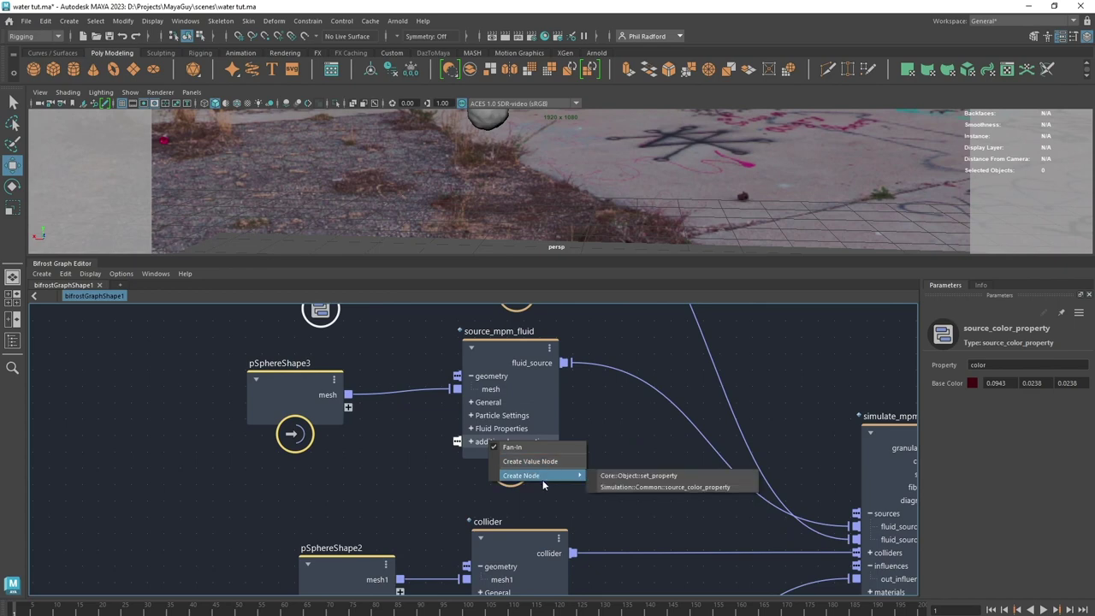
pyautogui.click(648, 486)
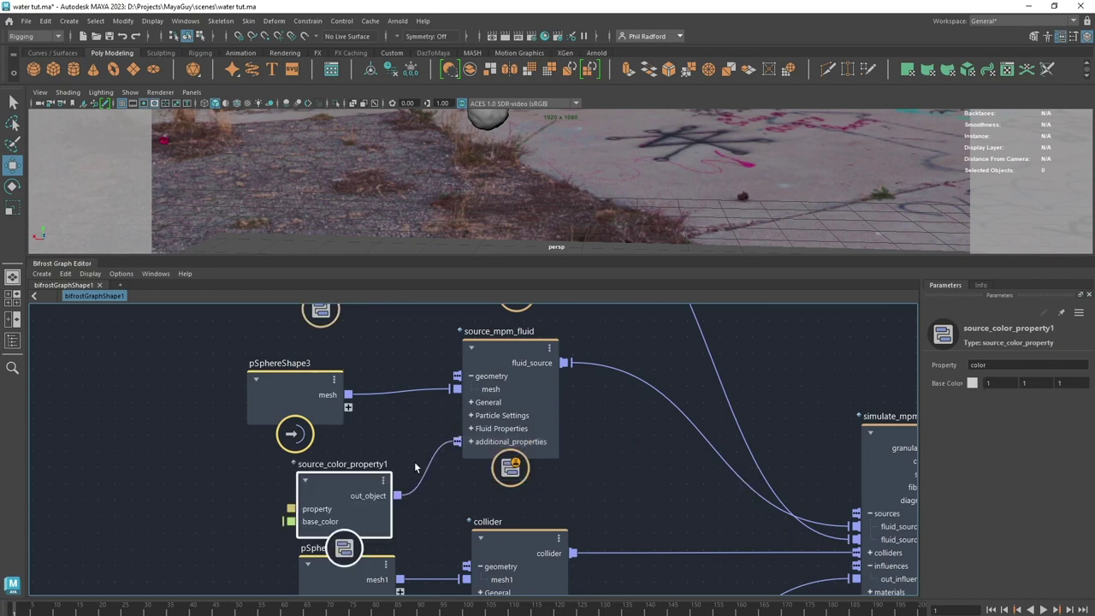
# Place source_color_property1 below pSphereShape3 and set its Base Color to yellow-green (0.5258, 0.5978, 0.0881)
pyautogui.moveTo(360, 492); pyautogui.dragTo(295, 484)
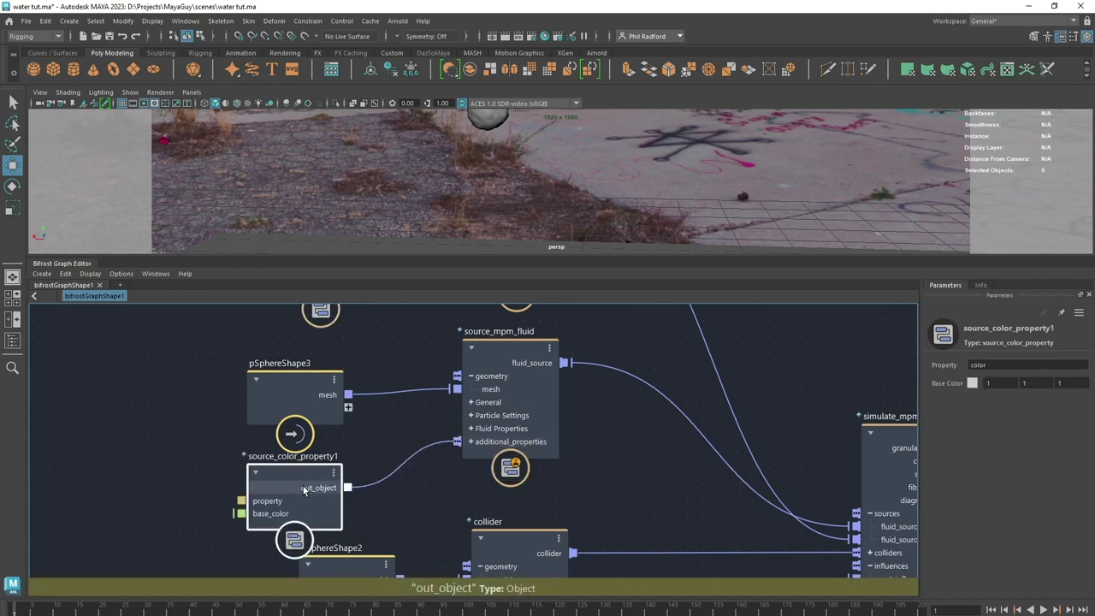
pyautogui.click(973, 384)
pyautogui.click(941, 444)
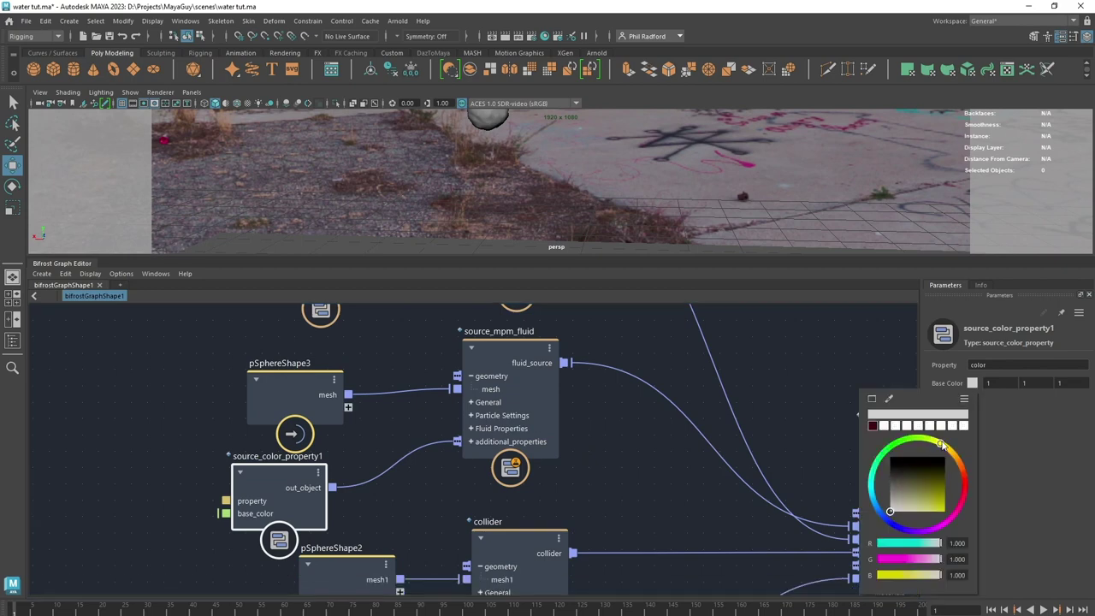
pyautogui.moveTo(939, 463)
pyautogui.mouseDown()
pyautogui.moveTo(931, 483)
pyautogui.moveTo(963, 495)
pyautogui.moveTo(944, 451)
pyautogui.mouseUp()
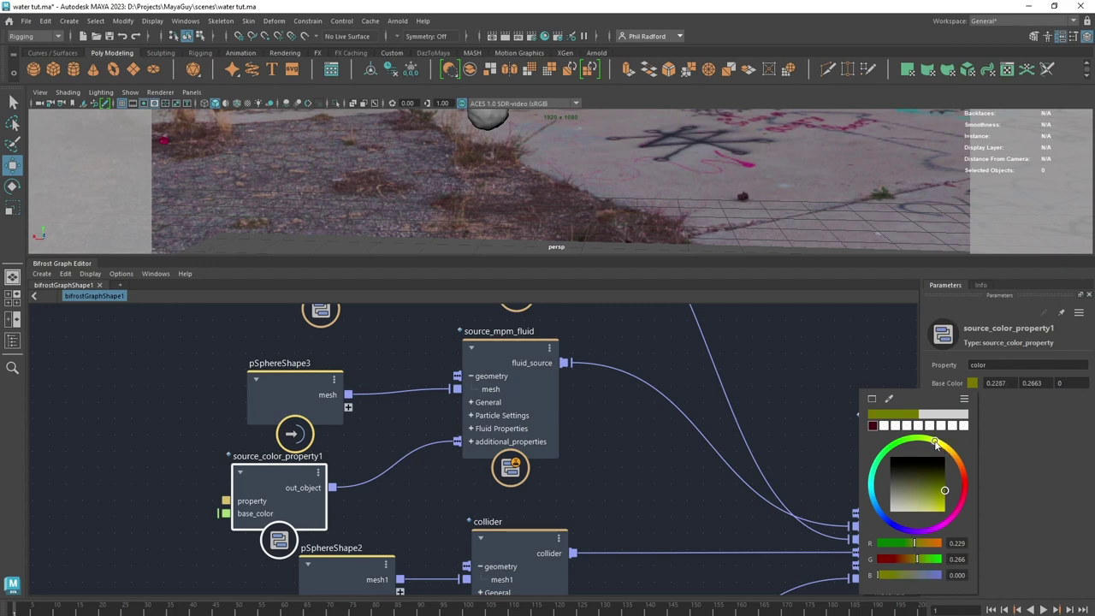
pyautogui.moveTo(937, 503); pyautogui.dragTo(939, 506)
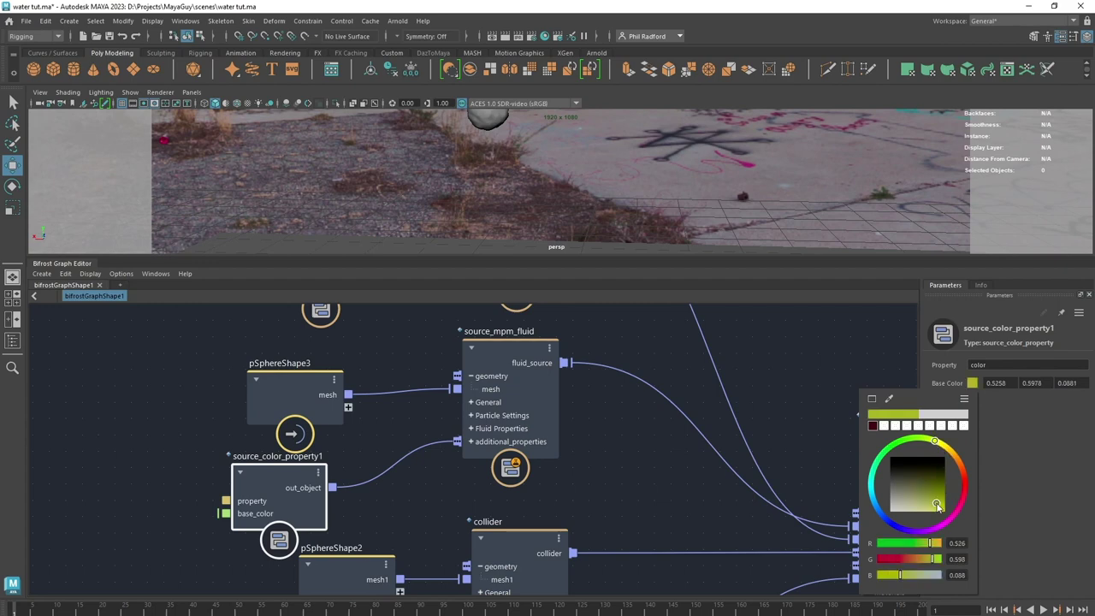
pyautogui.click(159, 446)
# Tidy the two color property nodes under their sphere nodes and move the pSphereShape4, source_color_property and source_mpm_fluid1 group up, away from the second source
pyautogui.keyDown('alt'); pyautogui.moveTo(608, 374); pyautogui.dragTo(593, 425, button='middle'); pyautogui.keyUp('alt')
pyautogui.scroll(-4, 586, 425)
pyautogui.keyDown('alt'); pyautogui.moveTo(414, 407); pyautogui.dragTo(386, 427, button='middle'); pyautogui.keyUp('alt')
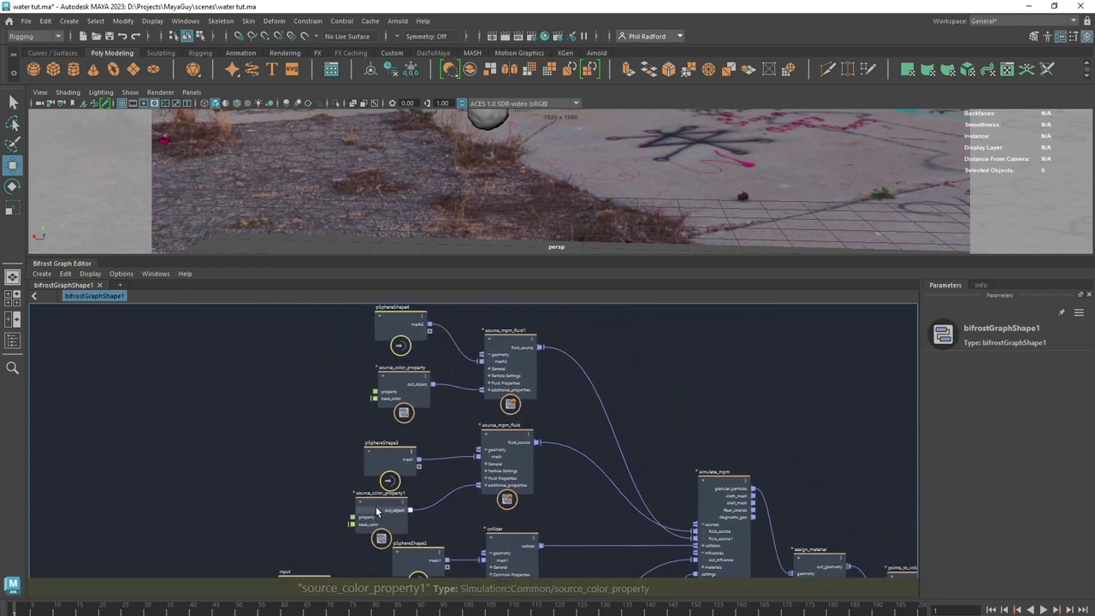
pyautogui.moveTo(376, 505); pyautogui.dragTo(401, 496)
pyautogui.moveTo(386, 368); pyautogui.dragTo(397, 368)
pyautogui.moveTo(331, 406); pyautogui.dragTo(345, 413, button='middle')
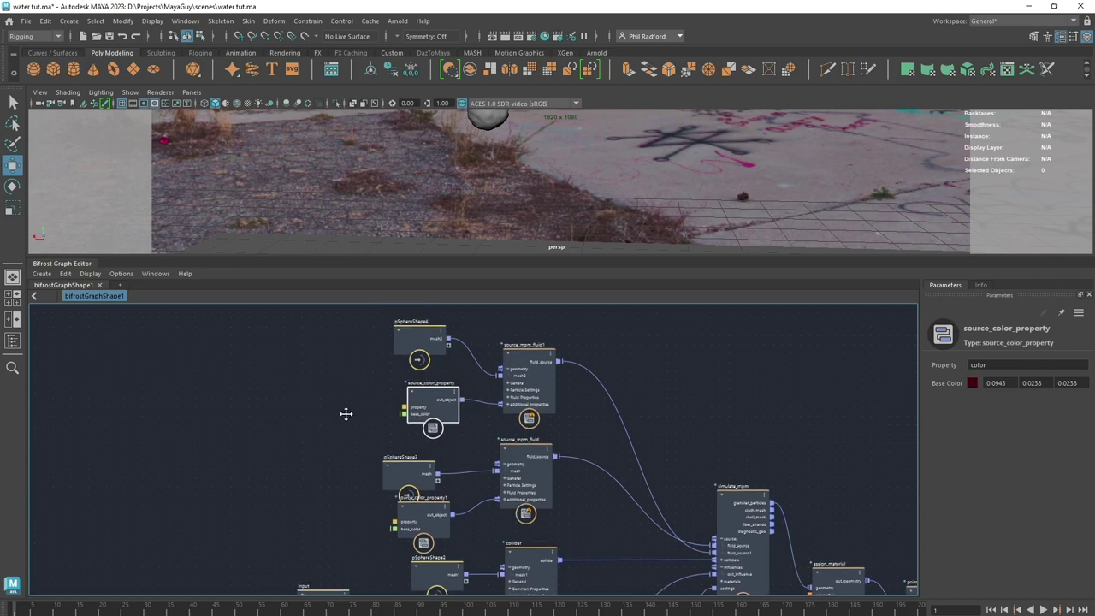
pyautogui.moveTo(349, 327); pyautogui.dragTo(516, 352)
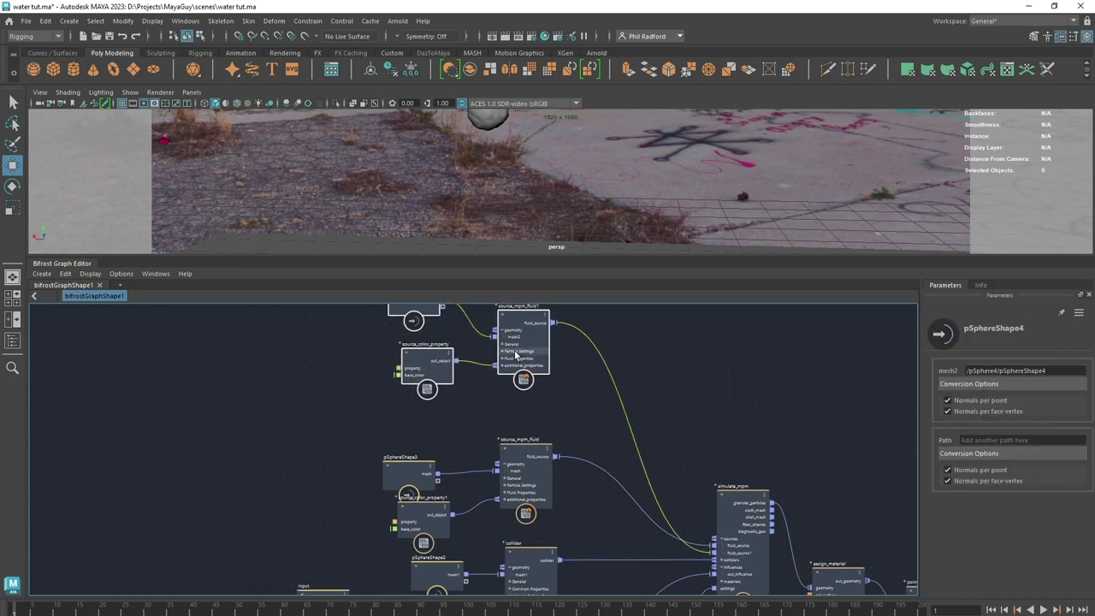
# Create a backdrop around pSphereShape4, source_color_property and source_mpm_fluid1
pyautogui.moveTo(550, 415); pyautogui.dragTo(522, 475, button='middle')
pyautogui.scroll(1, 445, 393)
pyautogui.moveTo(334, 322); pyautogui.dragTo(557, 481)
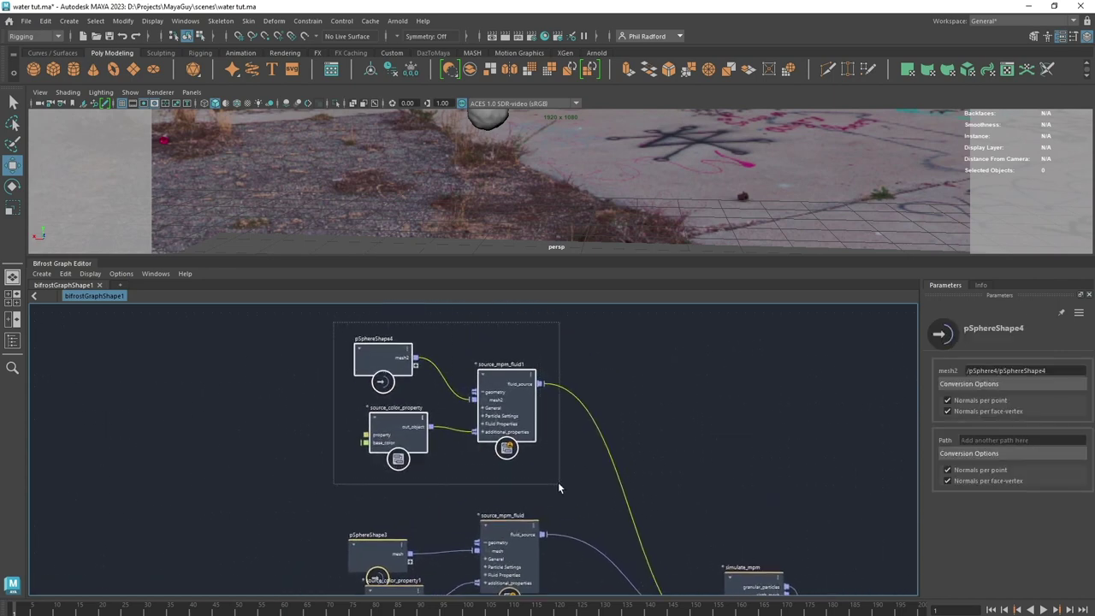
pyautogui.rightClick(537, 459)
pyautogui.click(580, 479)
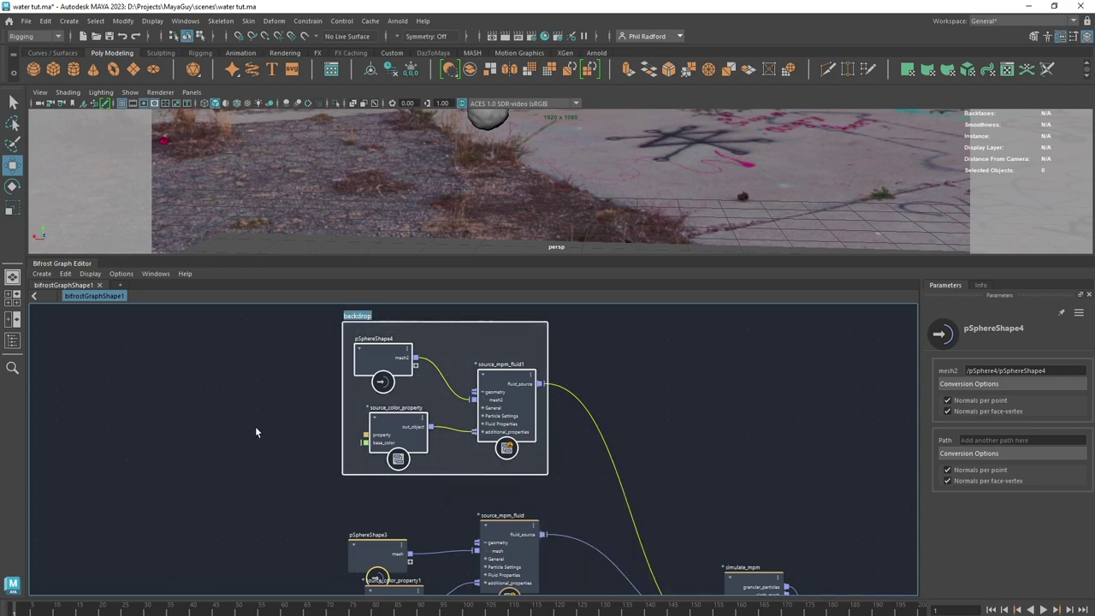
pyautogui.click(258, 362)
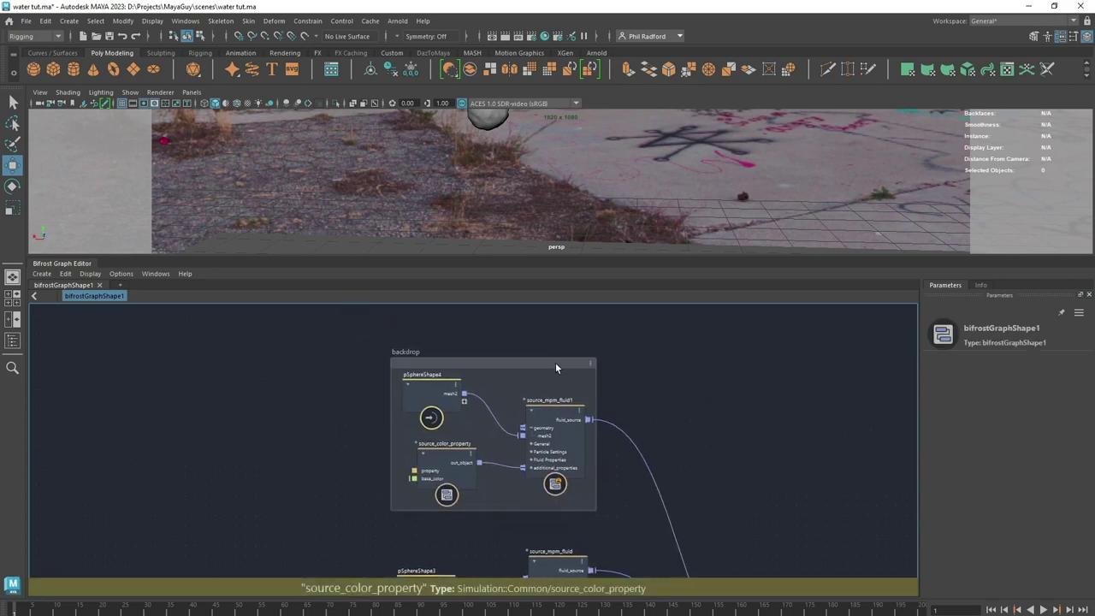
# Color the new backdrop red and set its title size to 1
pyautogui.scroll(4, 628, 403)
pyautogui.keyDown('alt'); pyautogui.moveTo(623, 374); pyautogui.dragTo(721, 424, button='middle'); pyautogui.keyUp('alt')
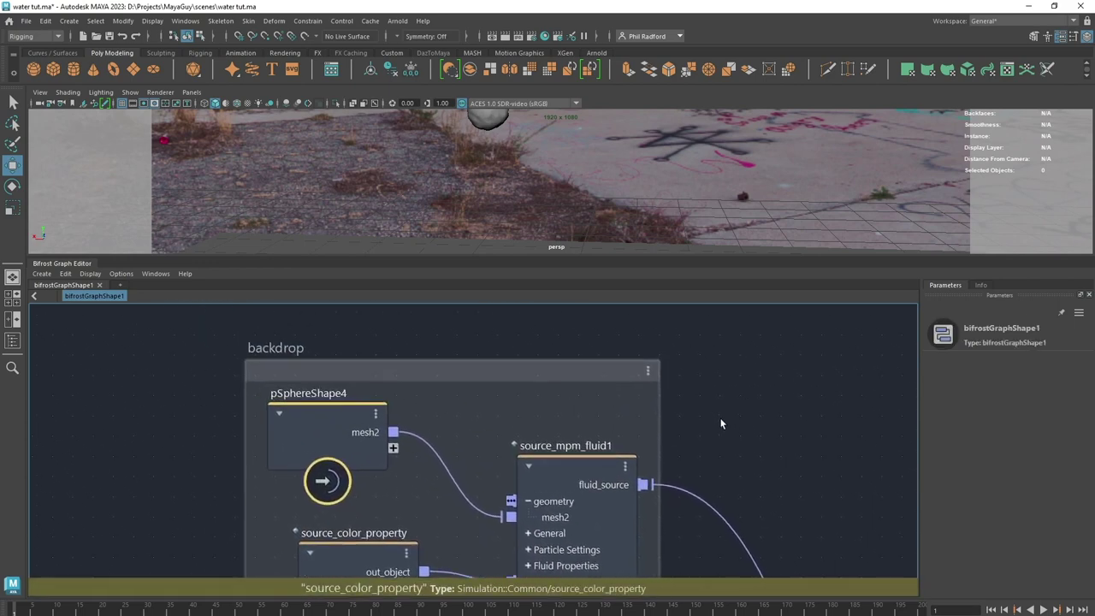
pyautogui.click(647, 374)
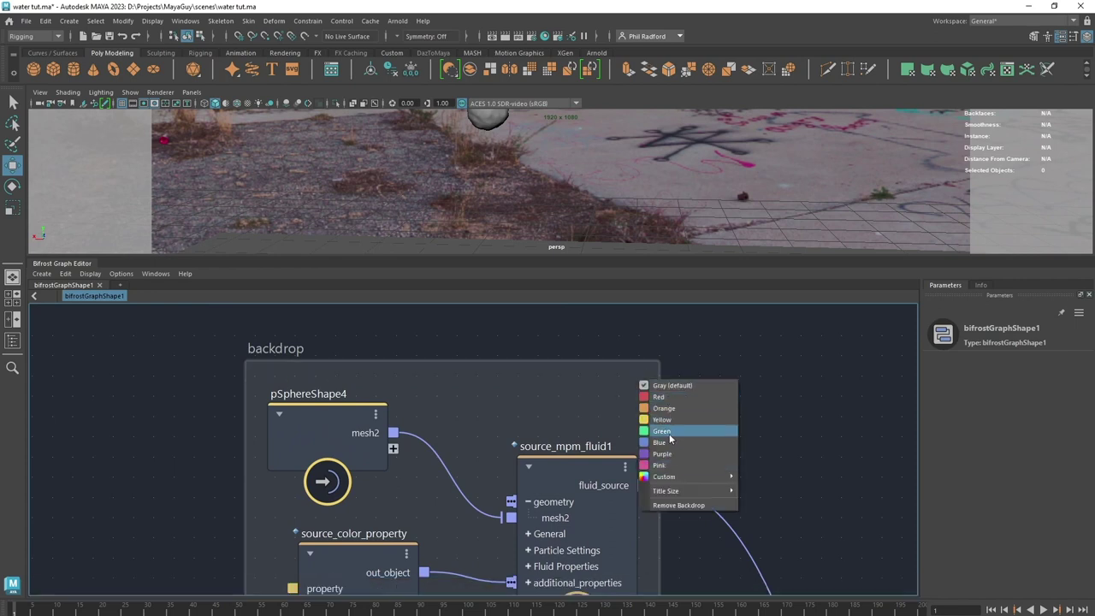
pyautogui.click(671, 395)
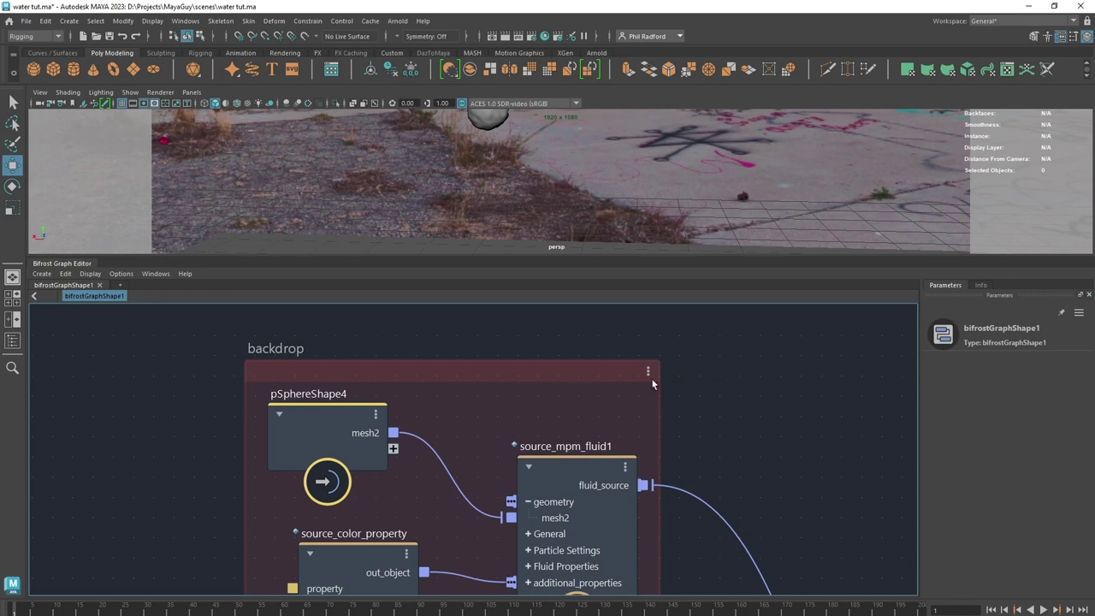
pyautogui.click(649, 373)
pyautogui.moveTo(683, 490)
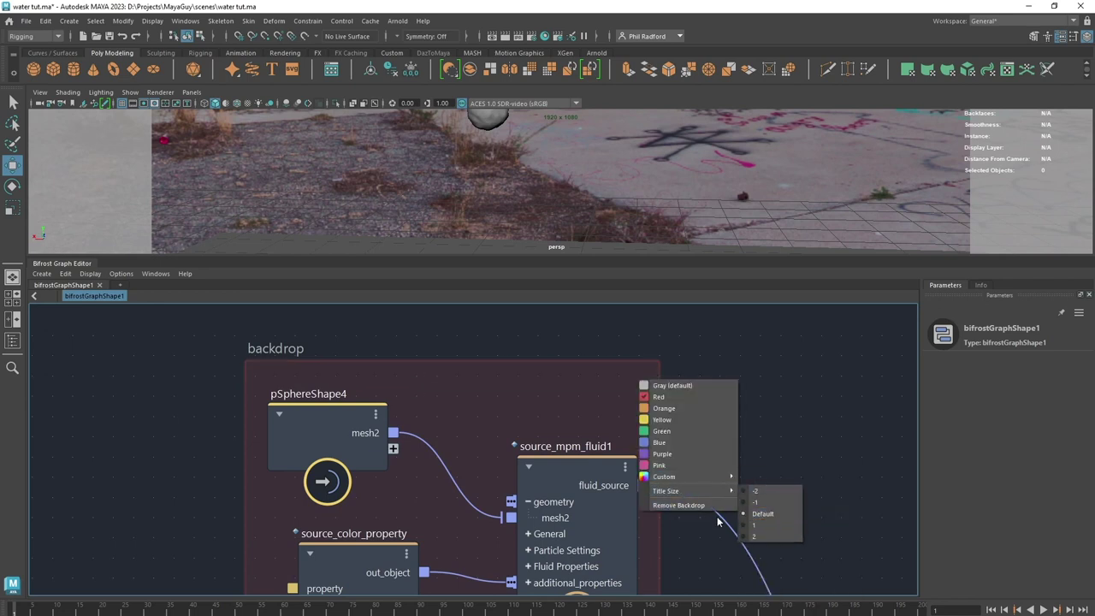
pyautogui.click(760, 525)
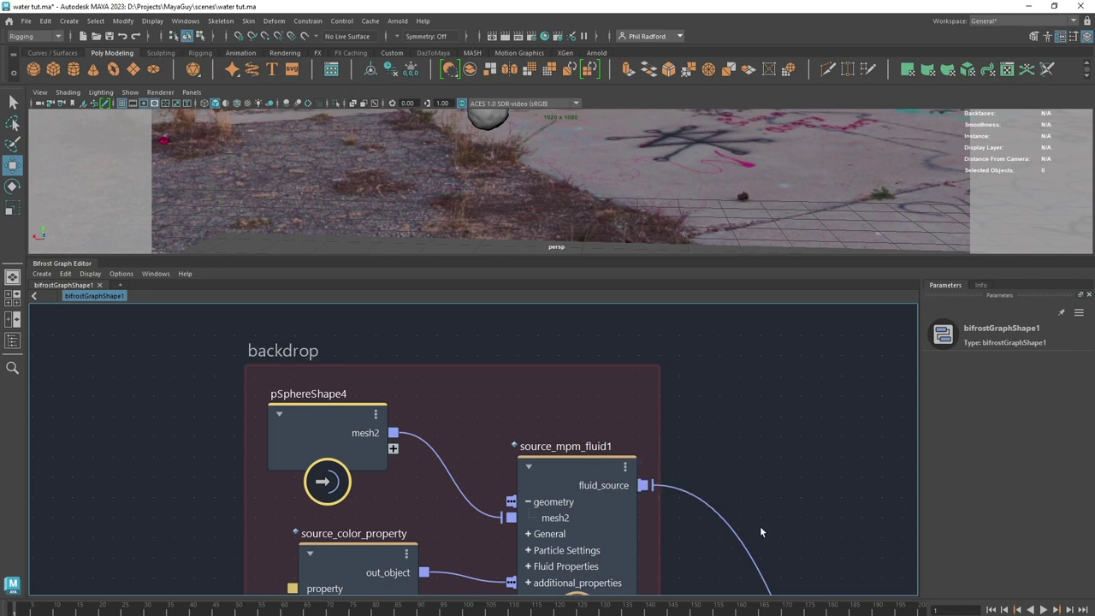
# Rename the red backdrop as "source 1"
pyautogui.doubleClick(305, 355)
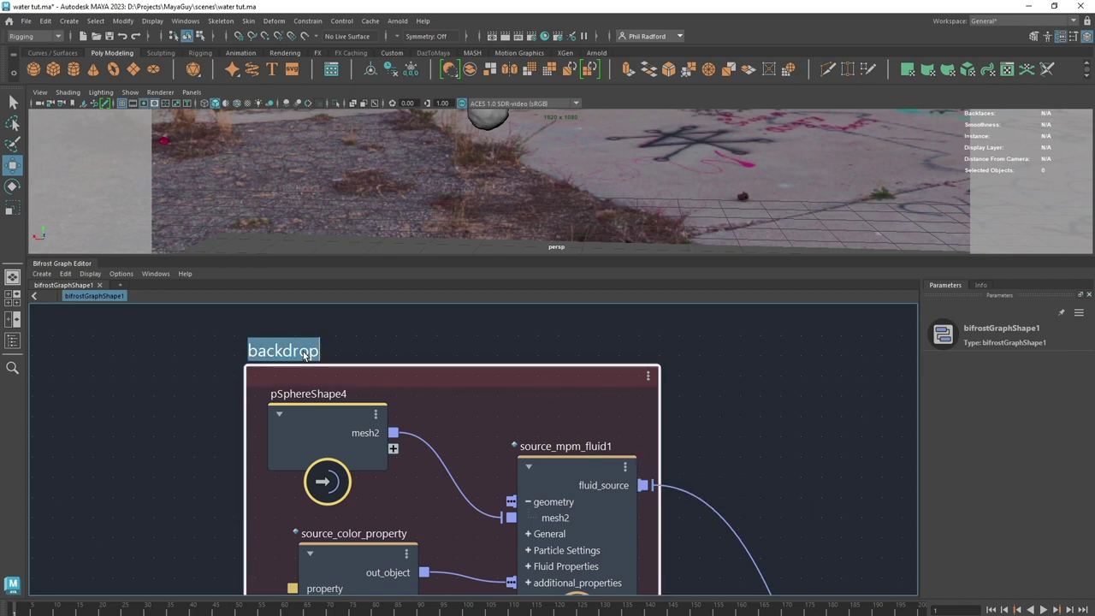
pyautogui.write('sour')
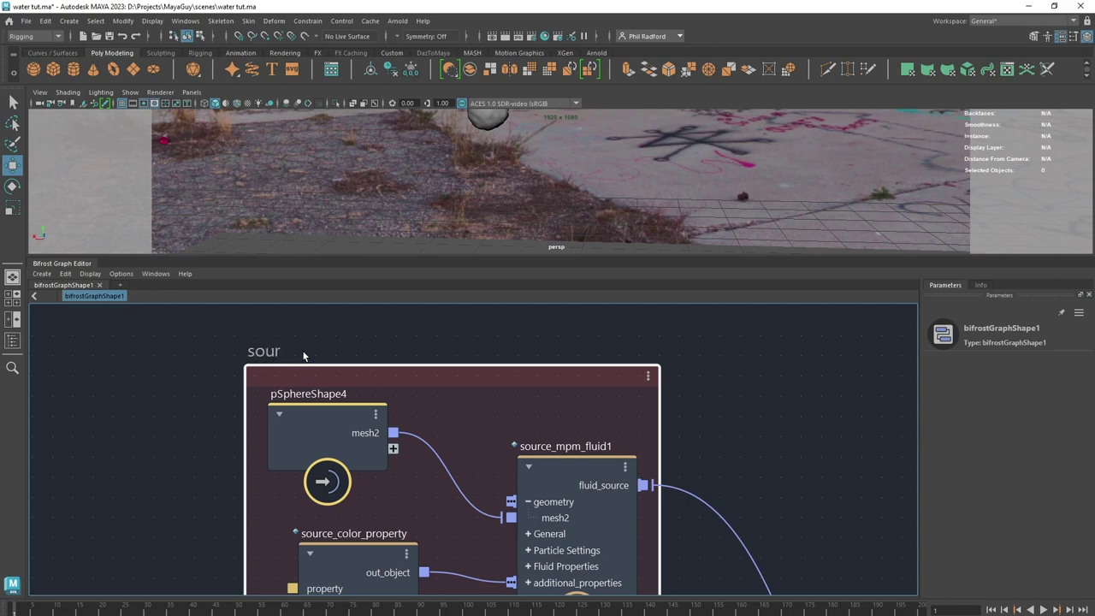
pyautogui.write('ce 1')
pyautogui.click(801, 382)
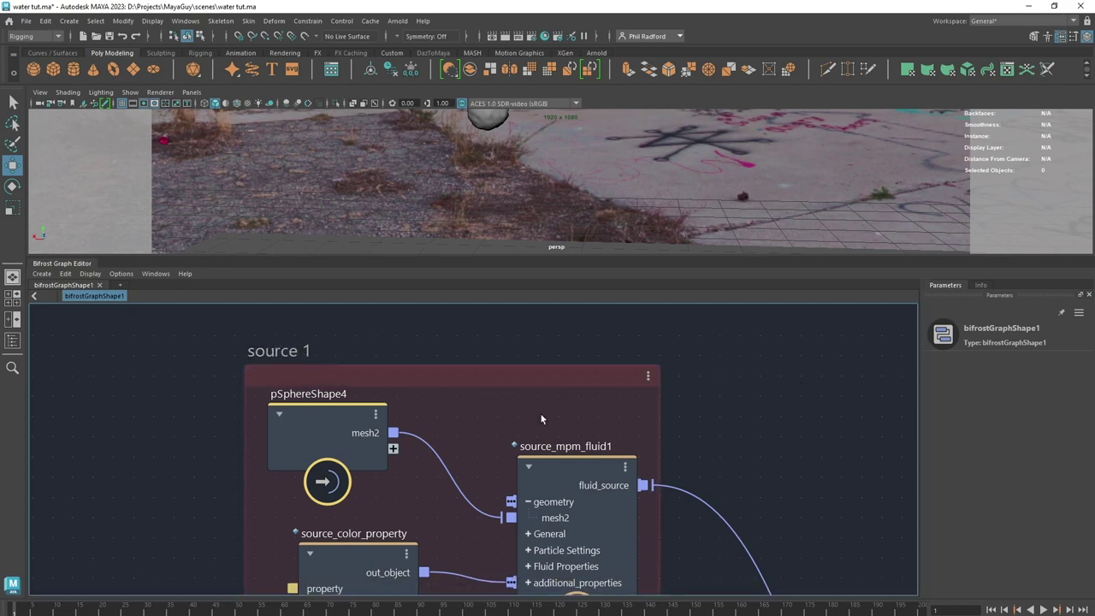
# Pull the upper edge of the source 1 backdrop down slightly and look over its color and title options
pyautogui.click(534, 384)
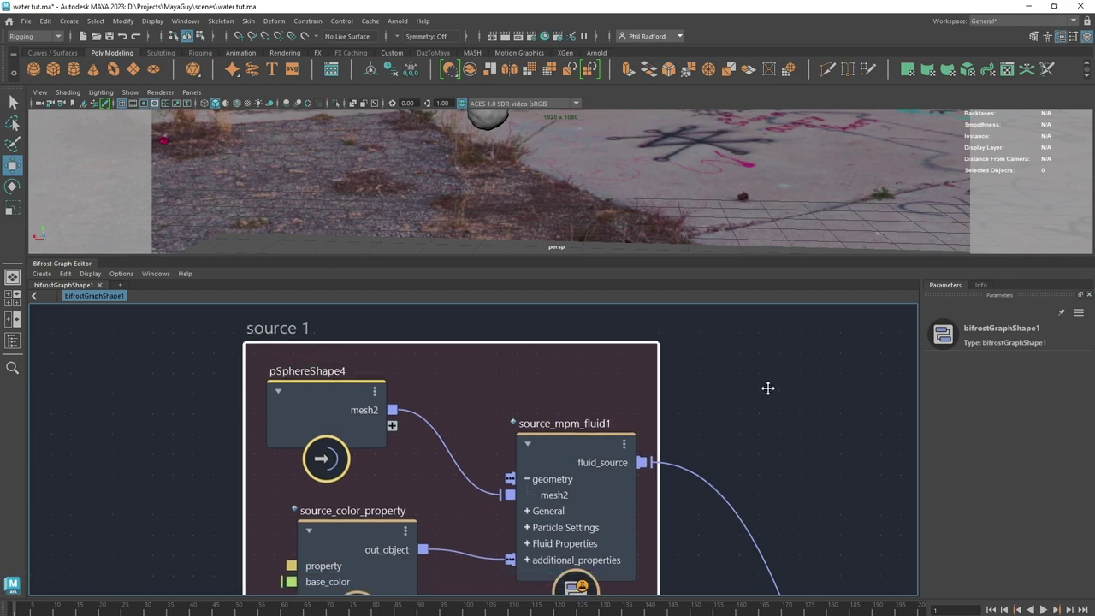
pyautogui.scroll(-3, 761, 385)
pyautogui.scroll(1, 689, 367)
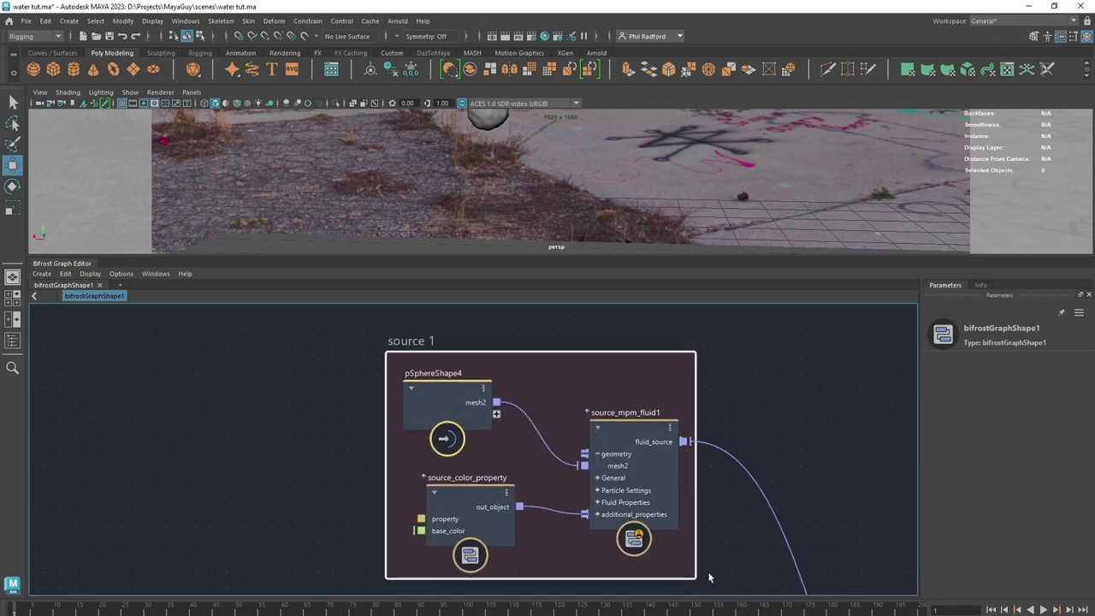
pyautogui.moveTo(690, 353); pyautogui.dragTo(689, 367)
pyautogui.rightClick(689, 369)
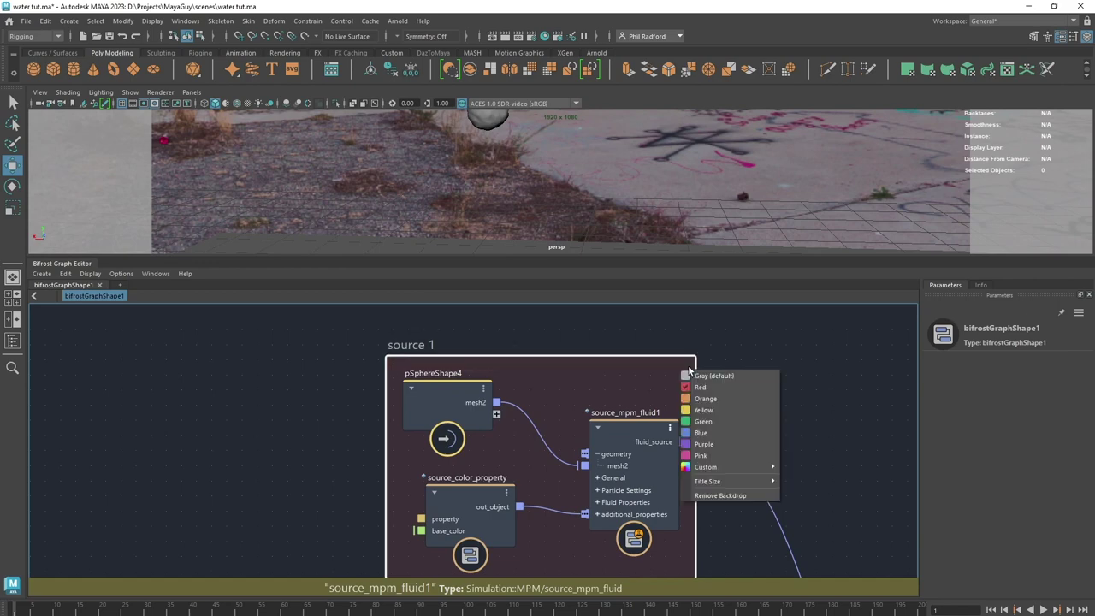
pyautogui.click(732, 349)
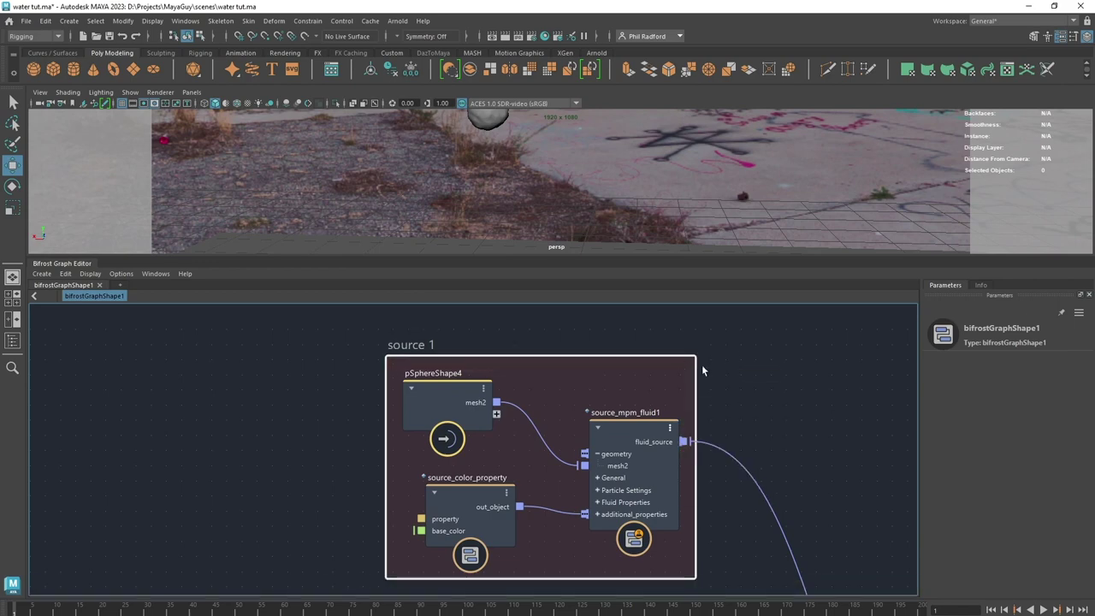
# Create a sticky note and place it beside the source 1 backdrop, clear of the pSphereShape4 node
pyautogui.keyDown('alt'); pyautogui.moveTo(320, 410); pyautogui.dragTo(423, 440, button='middle'); pyautogui.keyUp('alt')
pyautogui.click(321, 376)
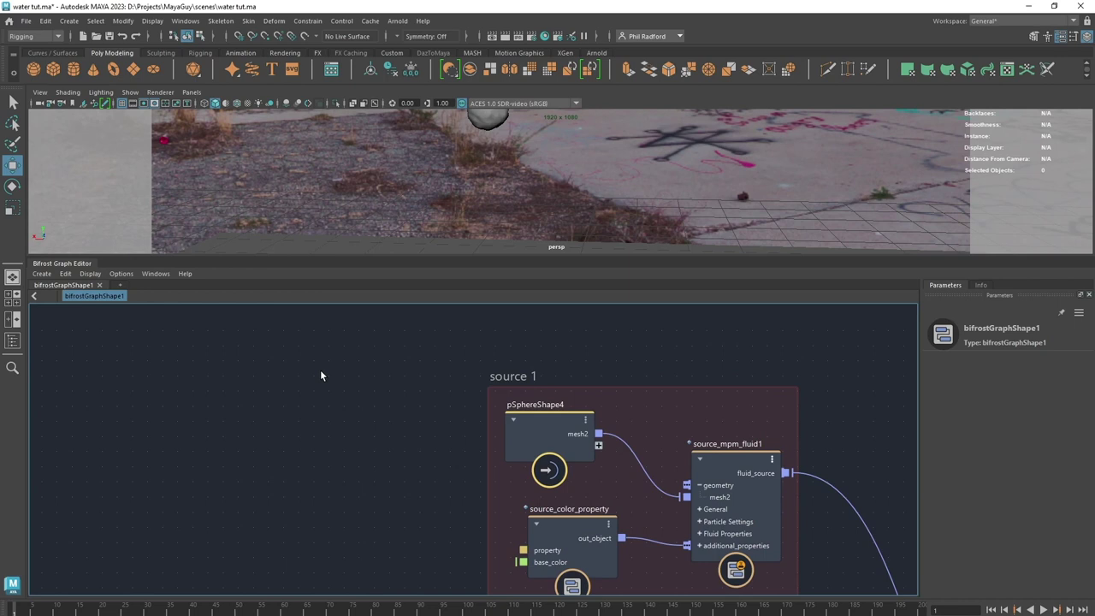
pyautogui.press('Tab')
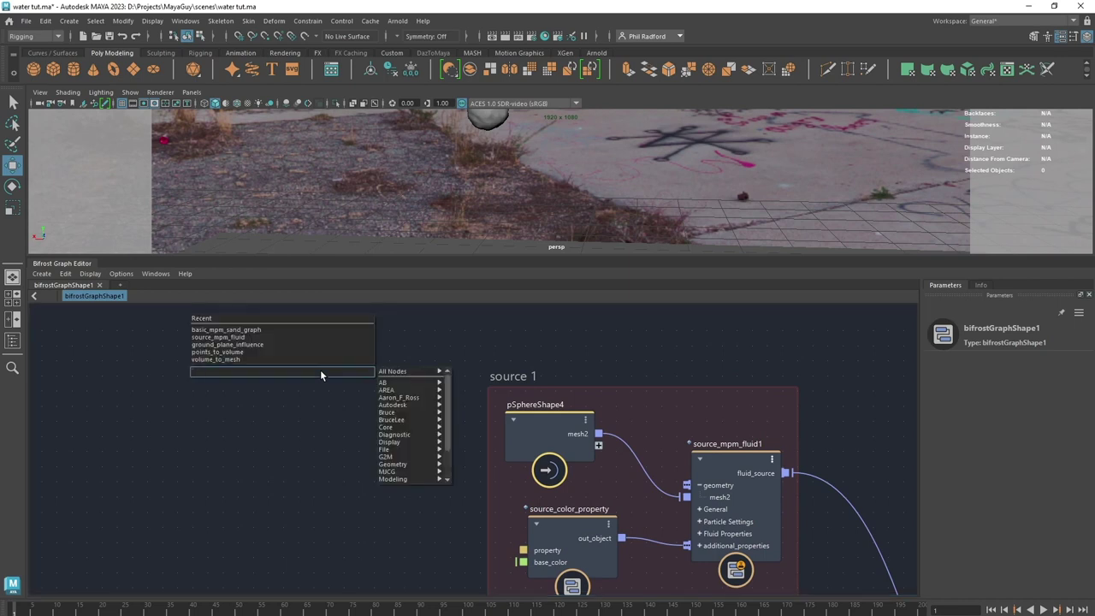
pyautogui.click(281, 415)
pyautogui.rightClick(327, 373)
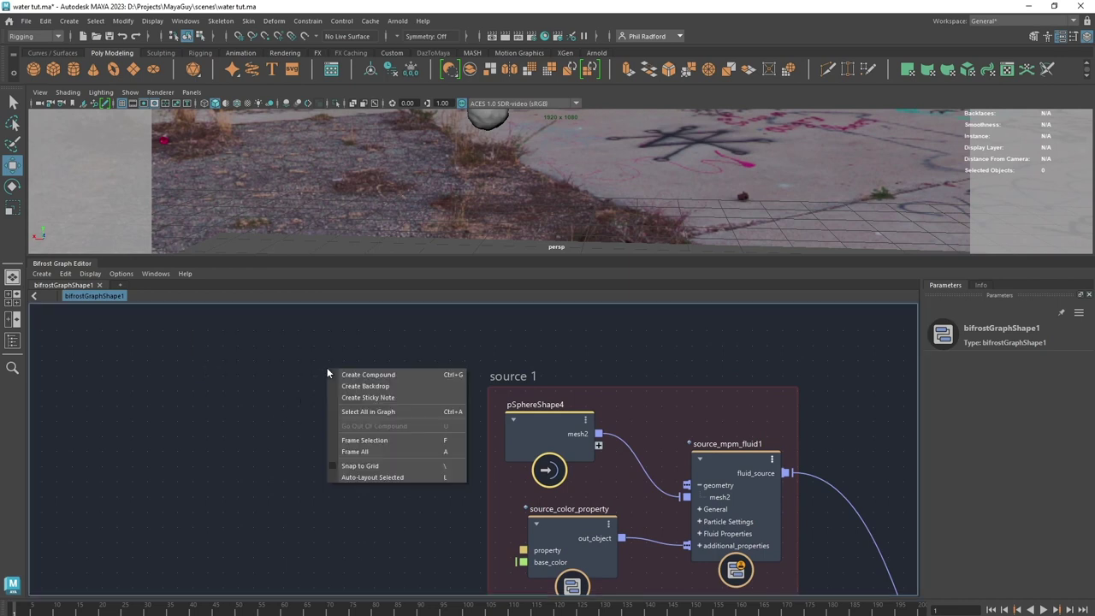
pyautogui.click(376, 398)
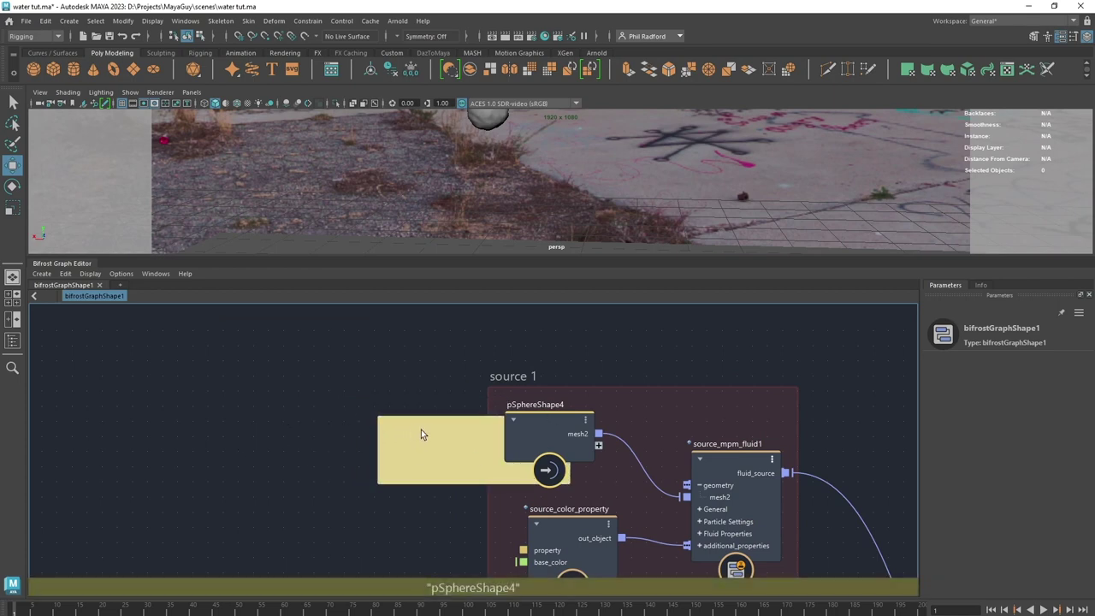
pyautogui.moveTo(423, 425); pyautogui.dragTo(312, 396)
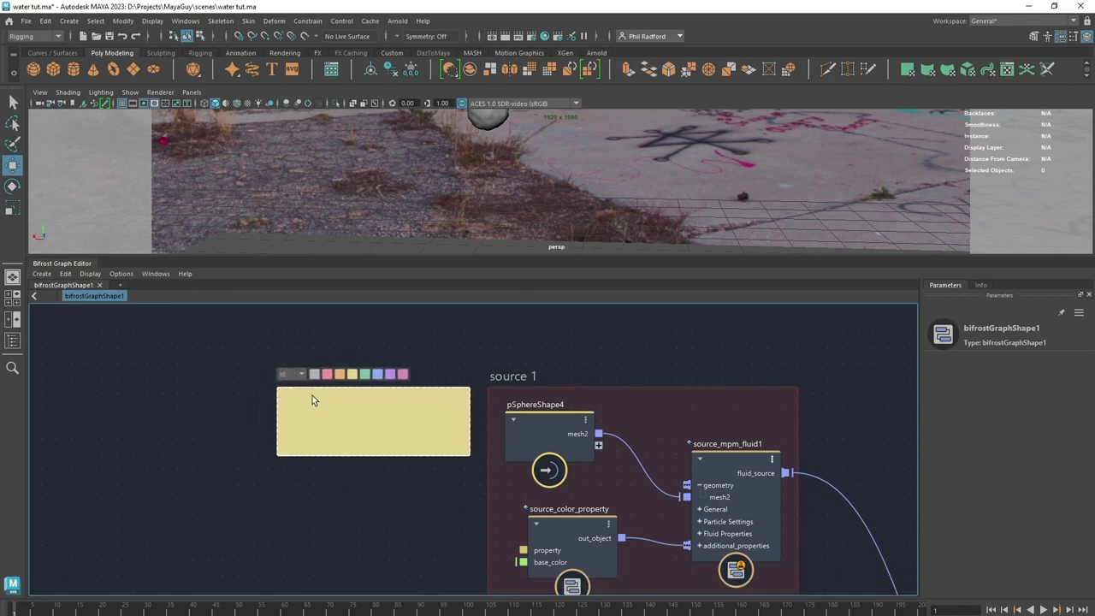
# Write "Note the color node" in the sticky note and color the note purple
pyautogui.write('the color node')
pyautogui.click(391, 376)
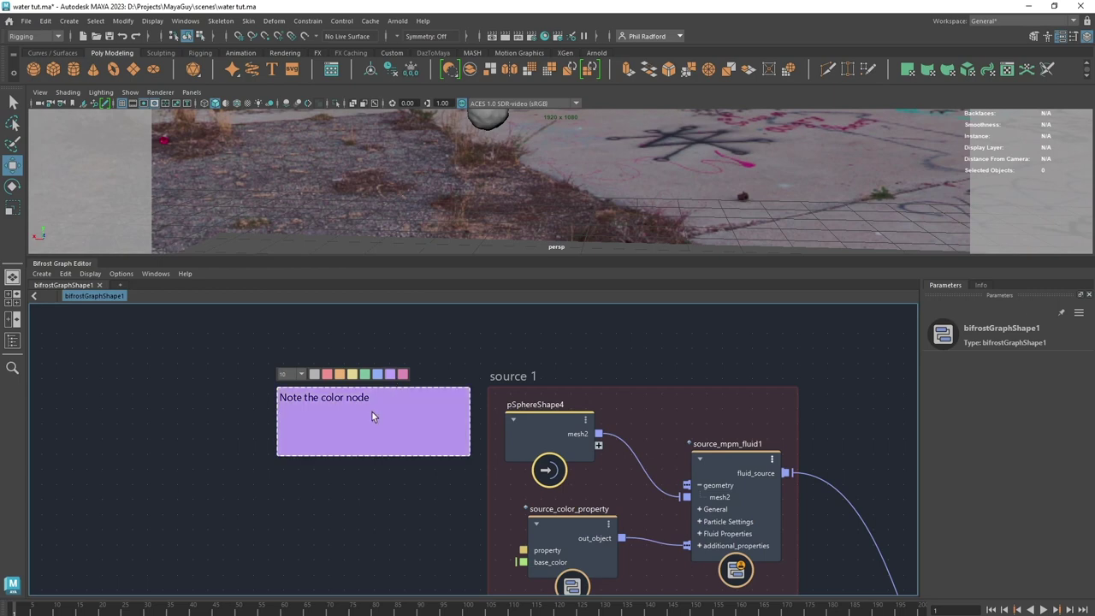
pyautogui.click(299, 376)
pyautogui.click(300, 373)
pyautogui.click(192, 468)
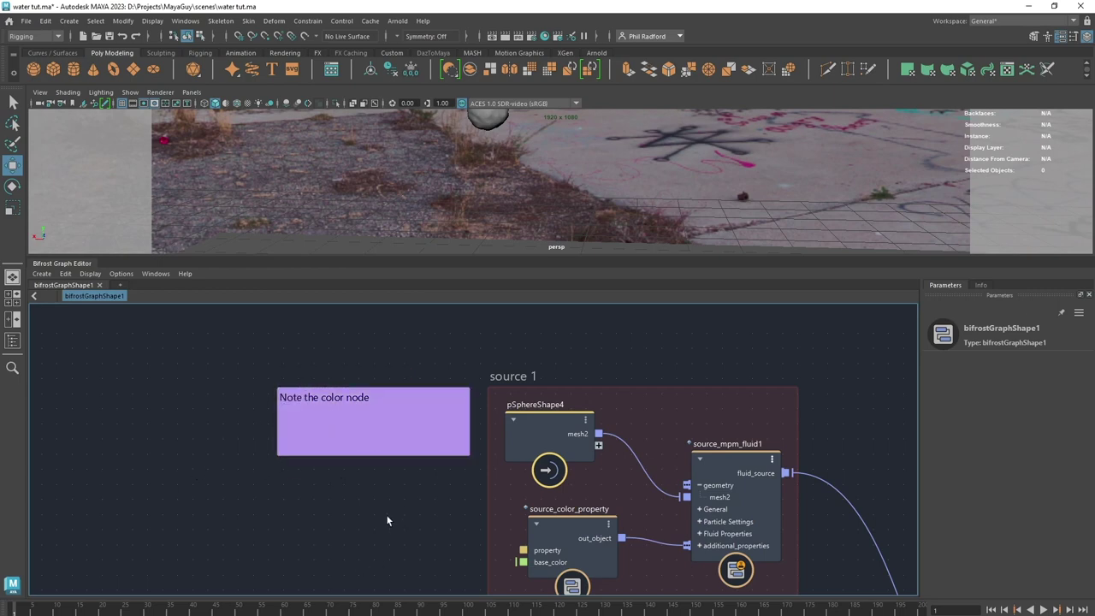
# Make the purple sticky note taller by extending its upper edge
pyautogui.scroll(-3, 386, 520)
pyautogui.scroll(2, 282, 454)
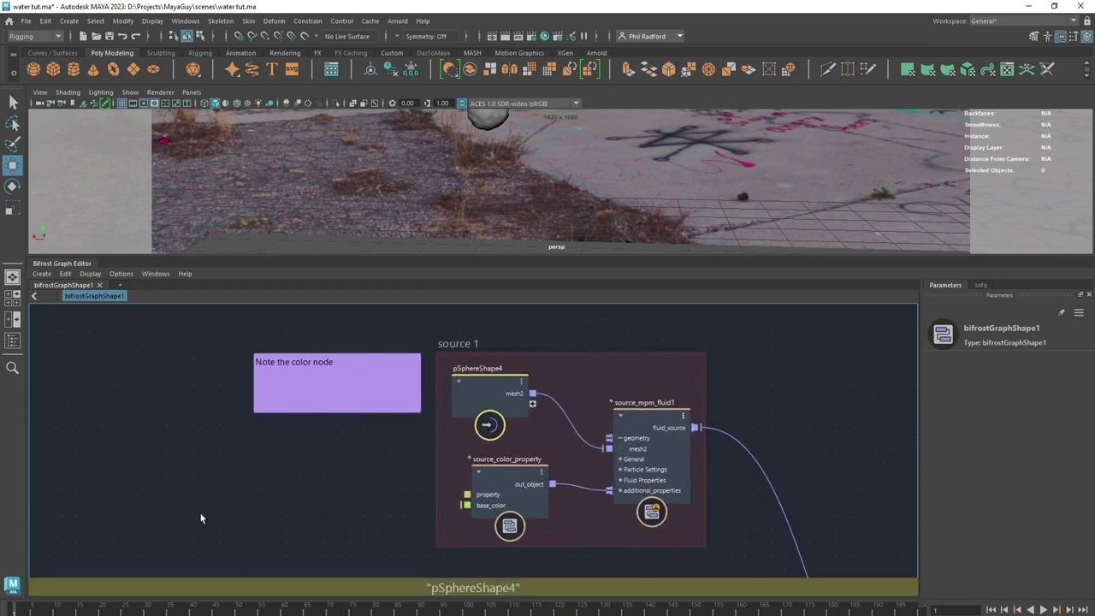
pyautogui.moveTo(357, 493); pyautogui.dragTo(308, 482, button='middle')
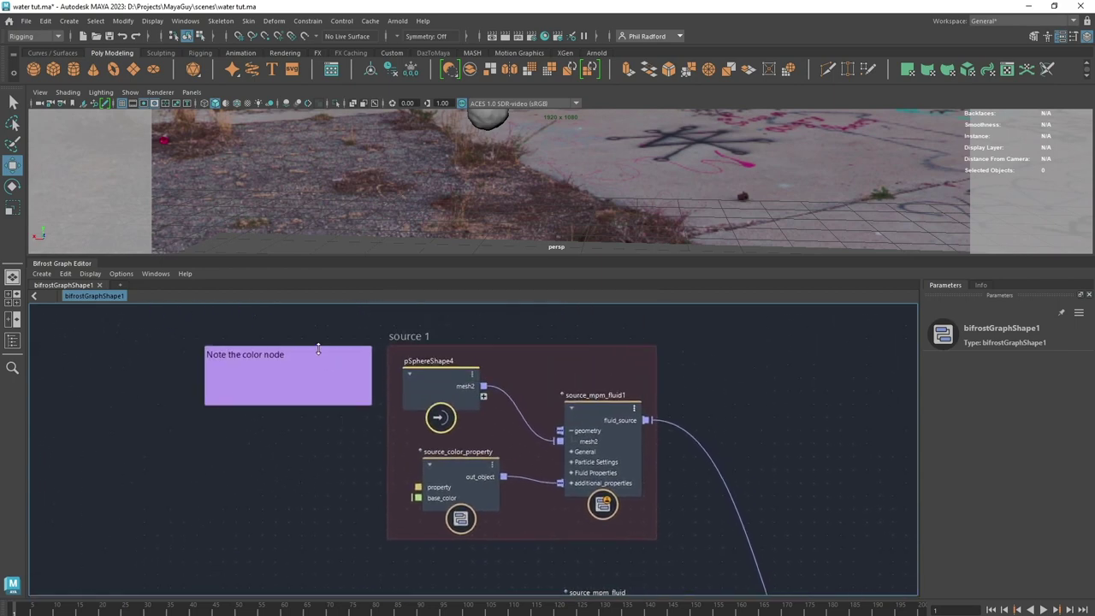
pyautogui.moveTo(319, 349); pyautogui.dragTo(319, 321)
pyautogui.scroll(1, 406, 360)
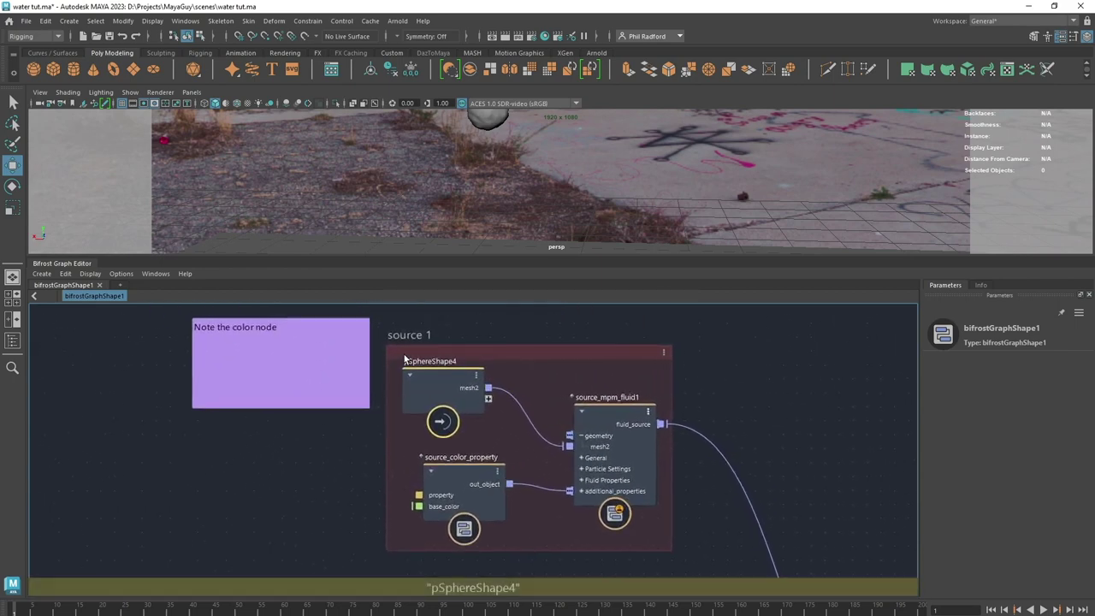
# Reopen the sticky note's text to check its editing options, leave it as is, and view the source 1 group
pyautogui.scroll(5, 406, 360)
pyautogui.scroll(-6, 403, 352)
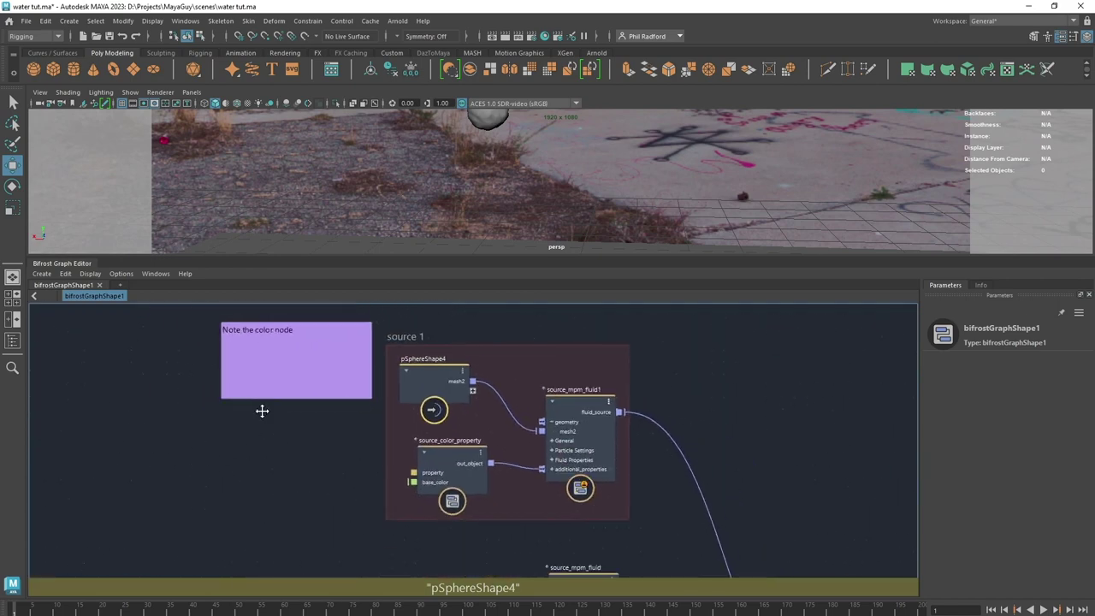
pyautogui.moveTo(261, 411); pyautogui.dragTo(290, 442, button='middle')
pyautogui.doubleClick(335, 365)
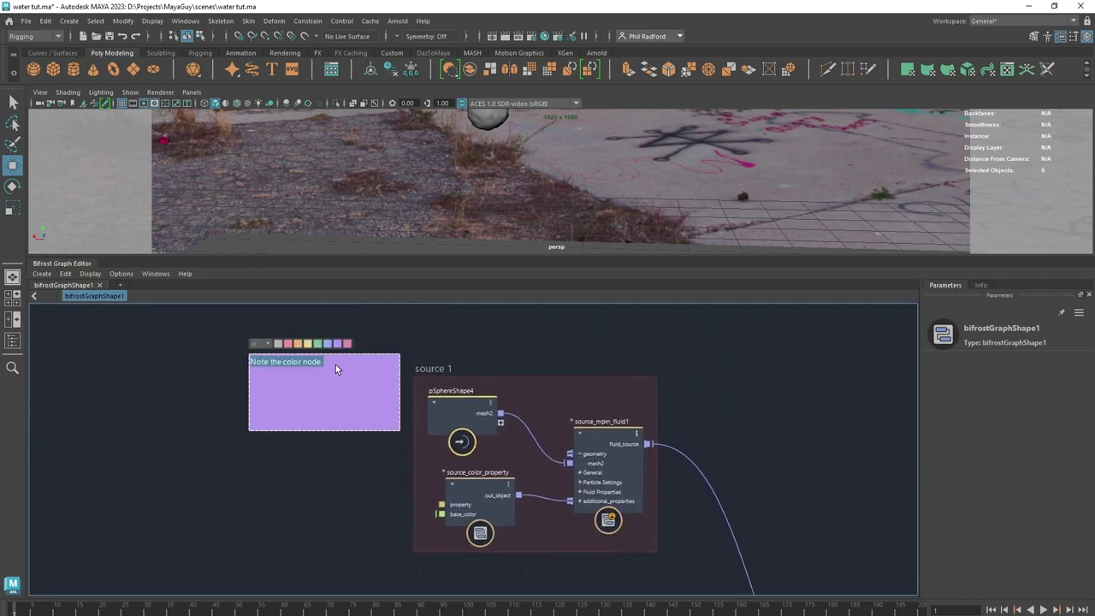
pyautogui.click(285, 472)
pyautogui.moveTo(718, 396); pyautogui.dragTo(606, 245, button='middle')
pyautogui.moveTo(742, 365); pyautogui.dragTo(715, 464, button='middle')
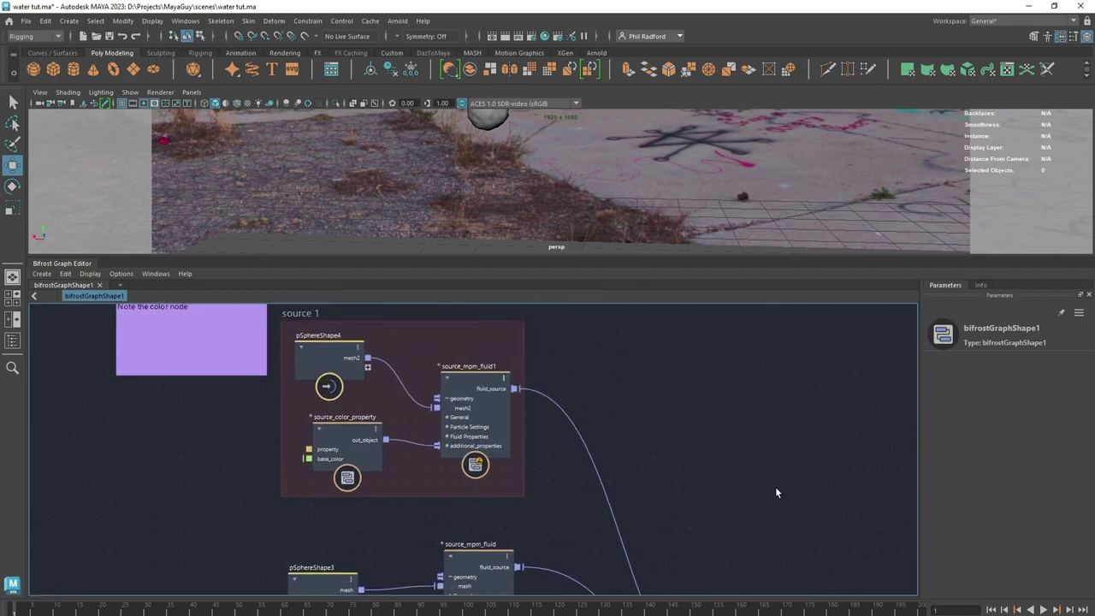
# Select the source_color_property node in the source 1 group to view its color settings
pyautogui.moveTo(776, 488); pyautogui.dragTo(766, 470, button='middle')
pyautogui.scroll(1, 767, 471)
pyautogui.moveTo(287, 415)
pyautogui.mouseDown()
pyautogui.moveTo(262, 423)
pyautogui.moveTo(291, 423)
pyautogui.mouseUp()
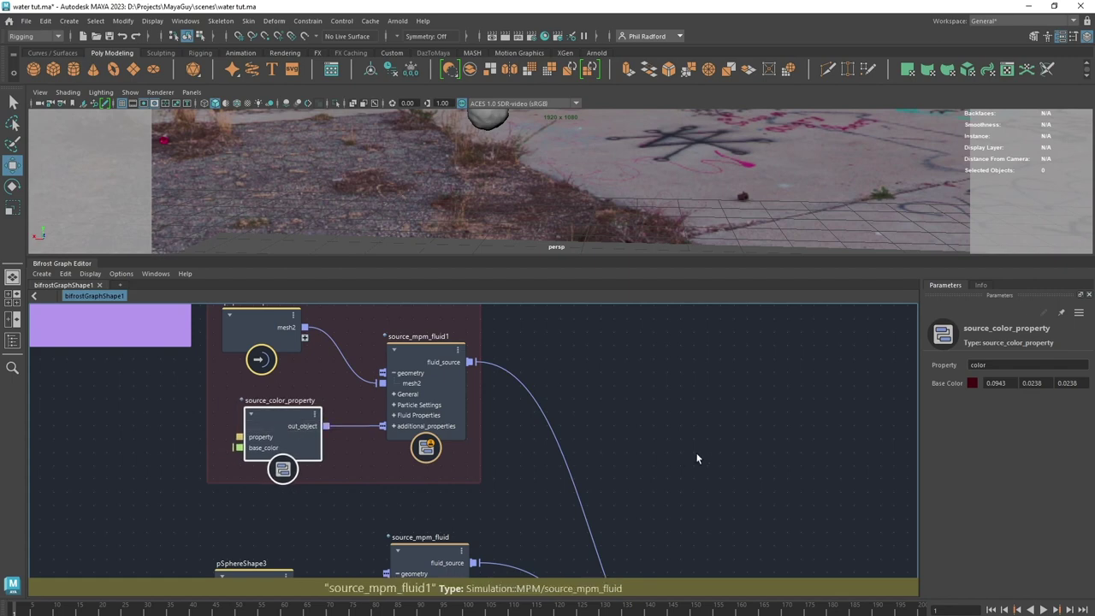
# Move the output node farther away from volume_to_mesh to open space between them
pyautogui.moveTo(631, 444); pyautogui.dragTo(473, 313, button='middle')
pyautogui.scroll(-2, 476, 315)
pyautogui.moveTo(673, 418); pyautogui.dragTo(496, 306, button='middle')
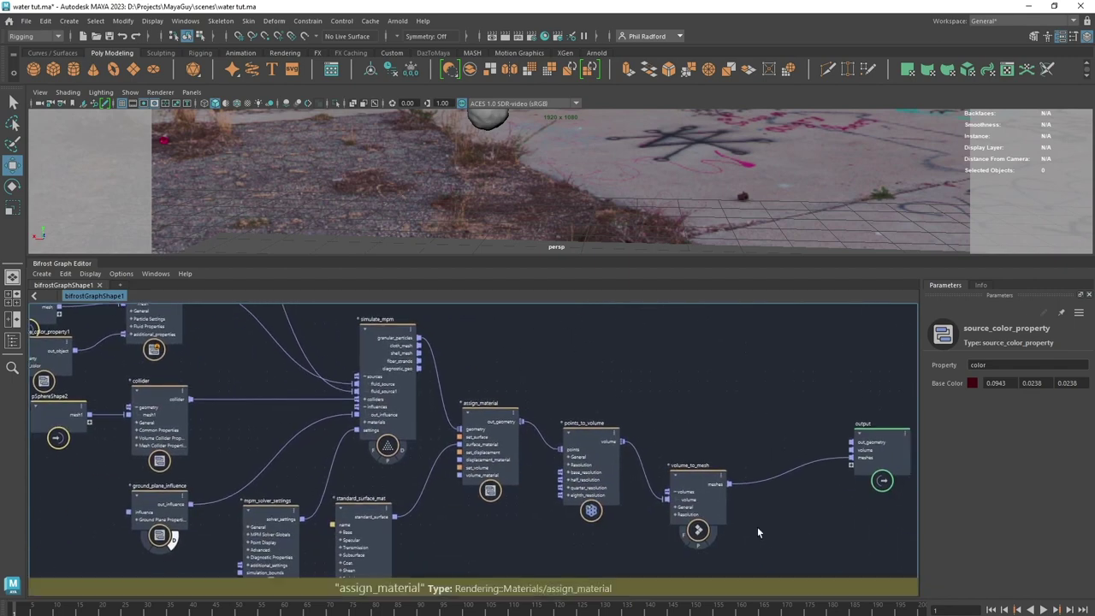
pyautogui.moveTo(762, 487); pyautogui.dragTo(574, 479, button='middle')
pyautogui.moveTo(693, 432); pyautogui.dragTo(862, 408)
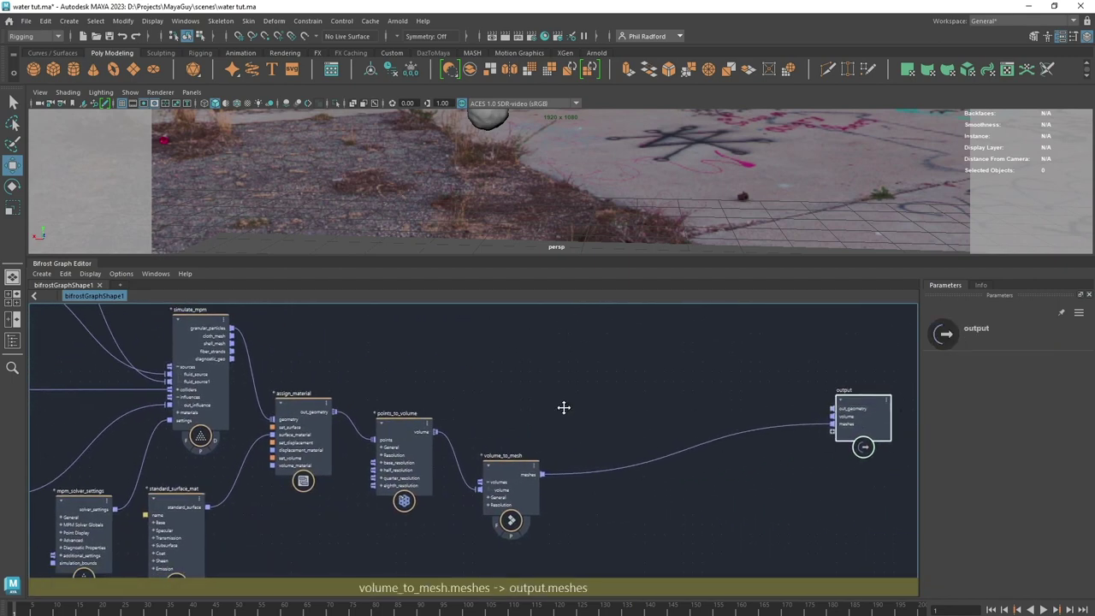
# Add a watchpoint to the meshes connection between volume_to_mesh and output, and remove it again
pyautogui.moveTo(564, 407); pyautogui.dragTo(498, 440, button='middle')
pyautogui.scroll(2, 499, 439)
pyautogui.rightClick(659, 471)
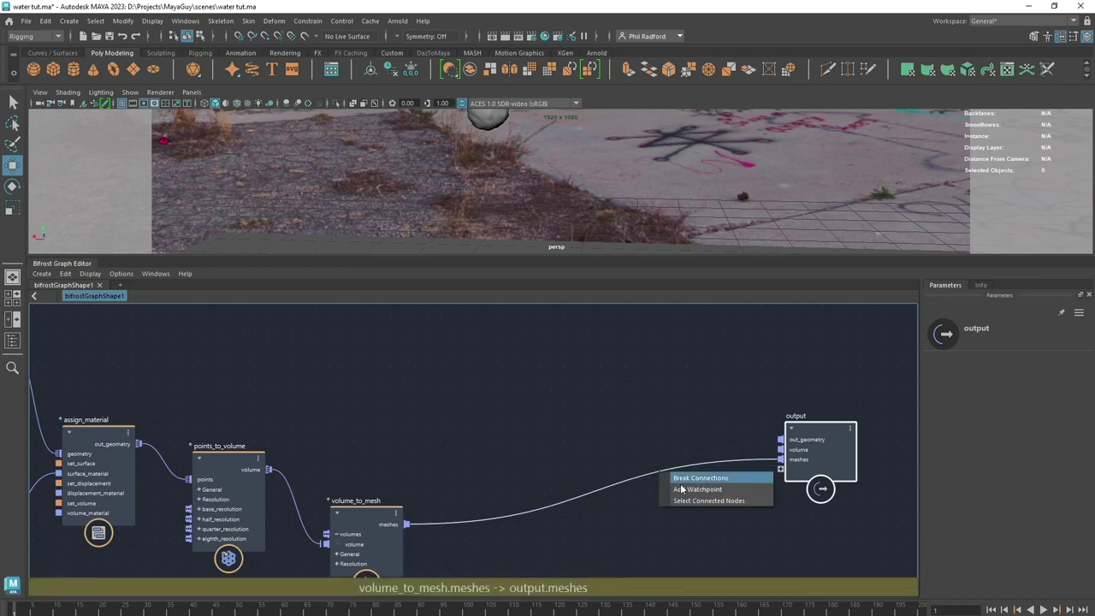
pyautogui.click(689, 490)
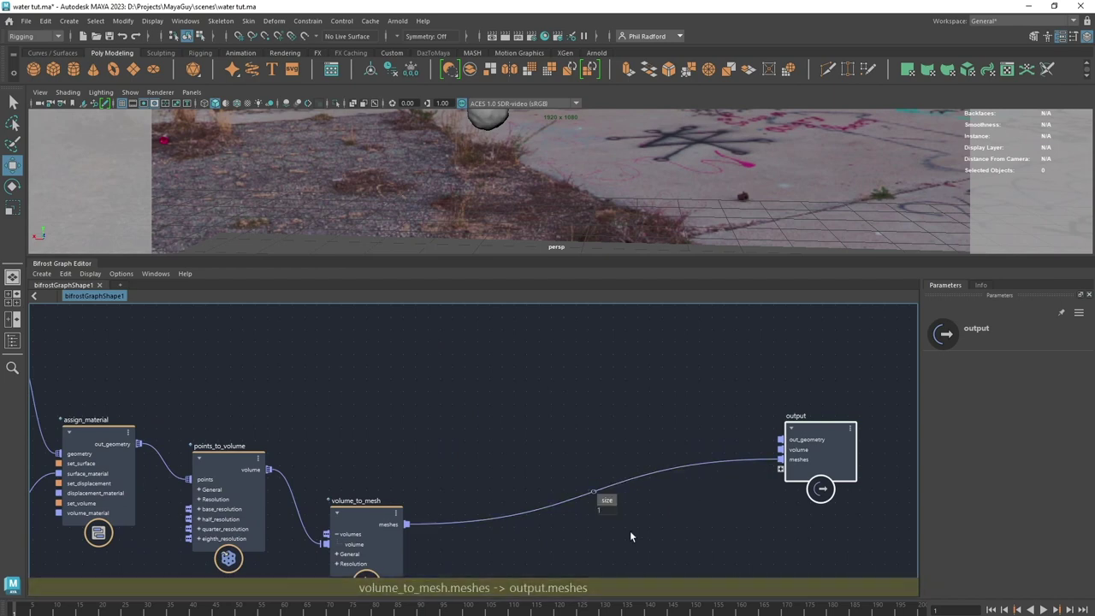
pyautogui.moveTo(549, 517); pyautogui.dragTo(623, 414, button='middle')
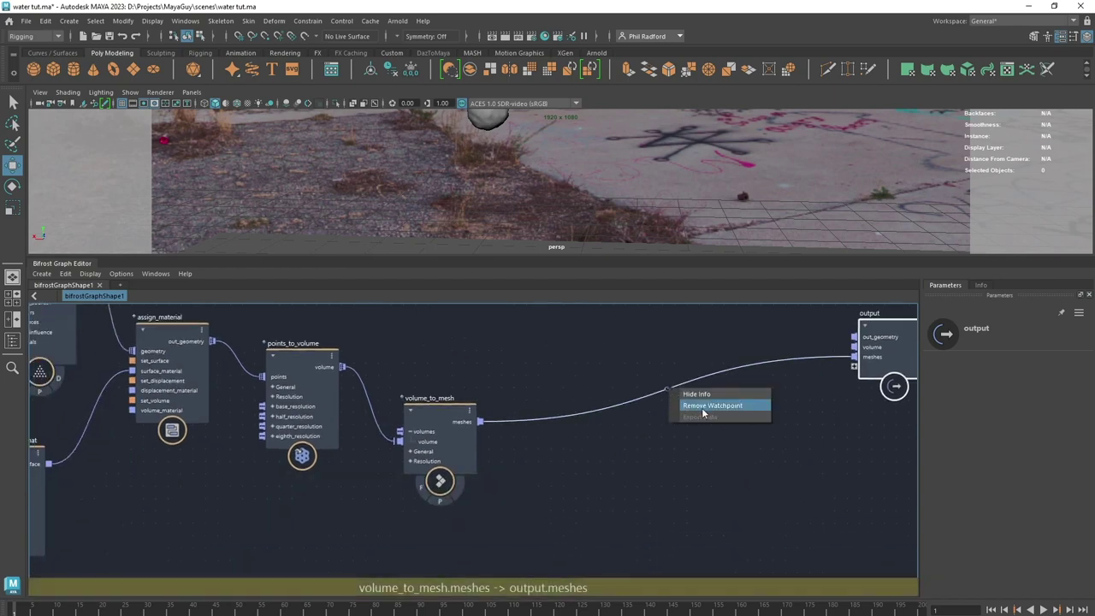
pyautogui.scroll(1, 548, 406)
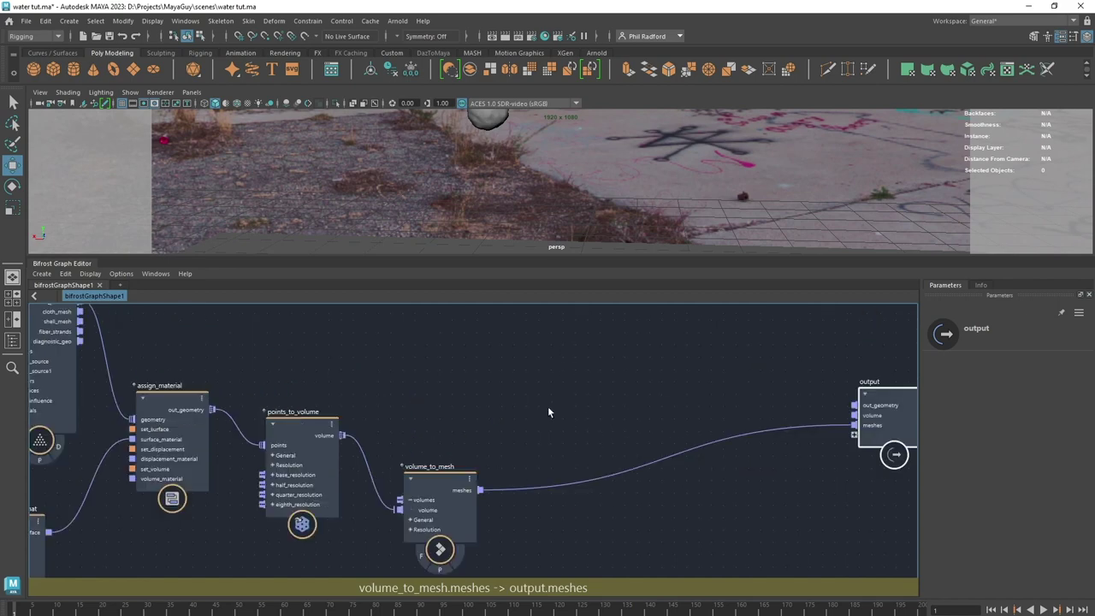
# Align volume_to_mesh with points_to_volume, and spread pSphereShape3 and source_color_property1 apart so they do not overlap
pyautogui.moveTo(431, 491); pyautogui.dragTo(423, 426)
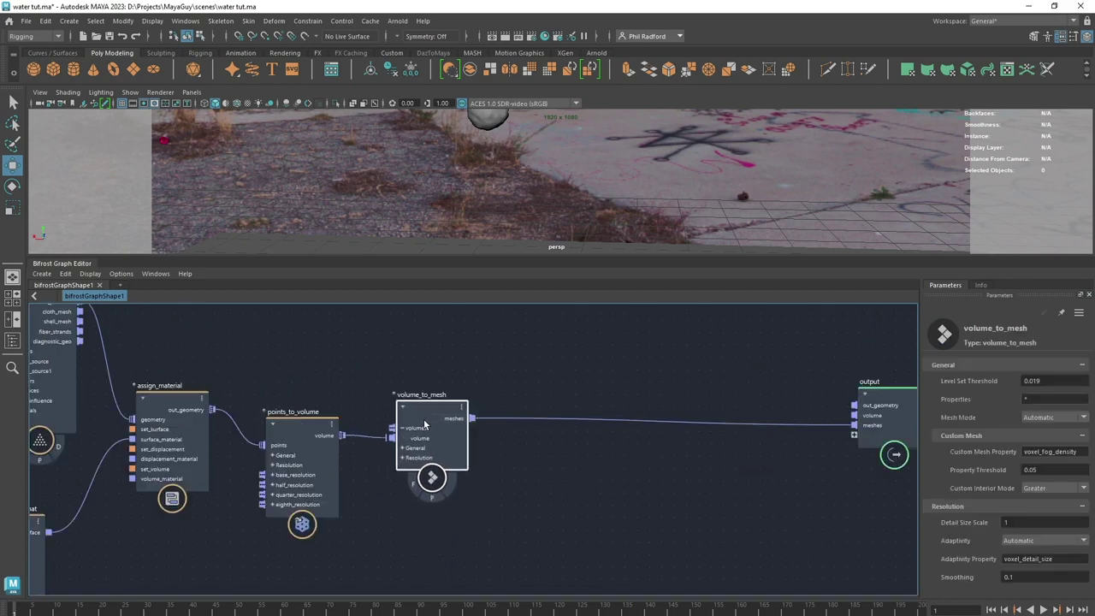
pyautogui.moveTo(286, 426); pyautogui.dragTo(295, 429)
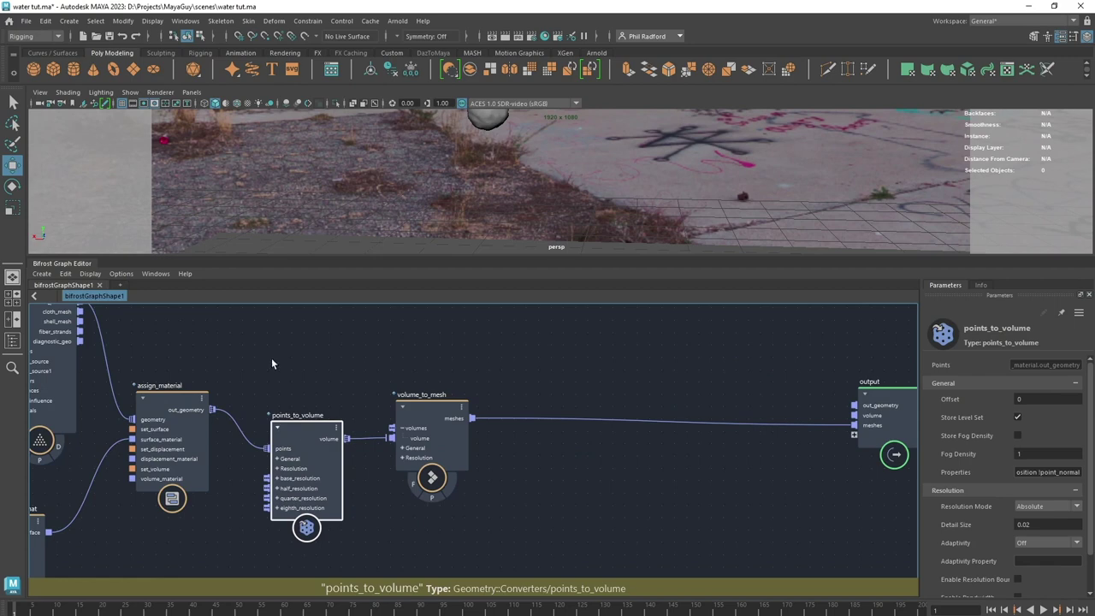
pyautogui.keyDown('alt'); pyautogui.moveTo(272, 360); pyautogui.dragTo(586, 494, button='middle'); pyautogui.keyUp('alt')
pyautogui.scroll(1, 443, 421)
pyautogui.keyDown('alt'); pyautogui.moveTo(445, 421); pyautogui.dragTo(762, 420, button='middle'); pyautogui.keyUp('alt')
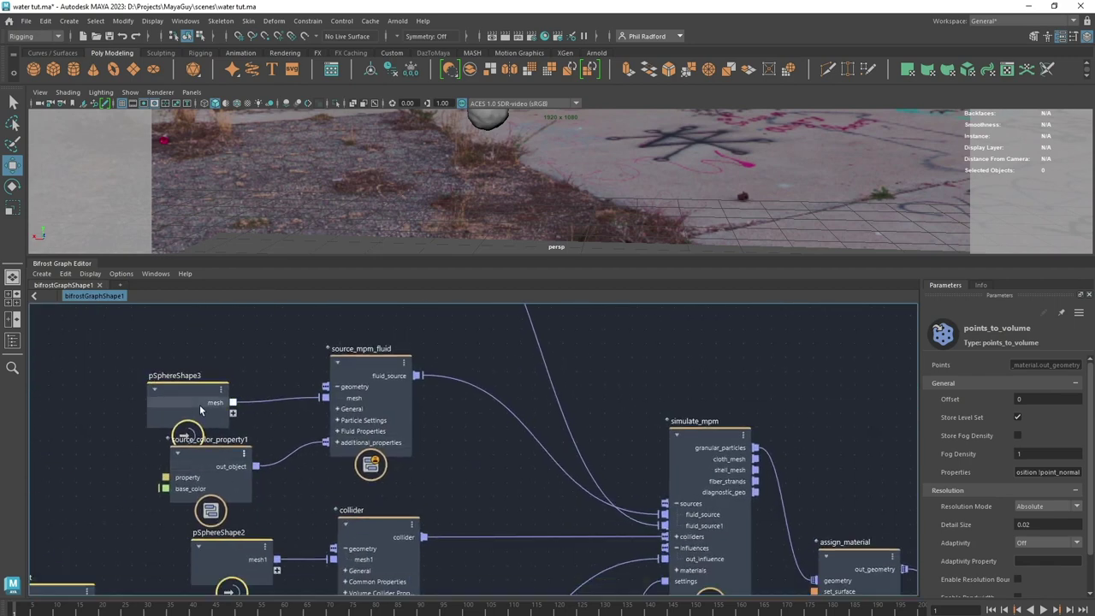
pyautogui.moveTo(200, 410); pyautogui.dragTo(220, 373)
pyautogui.moveTo(209, 461); pyautogui.dragTo(169, 465)
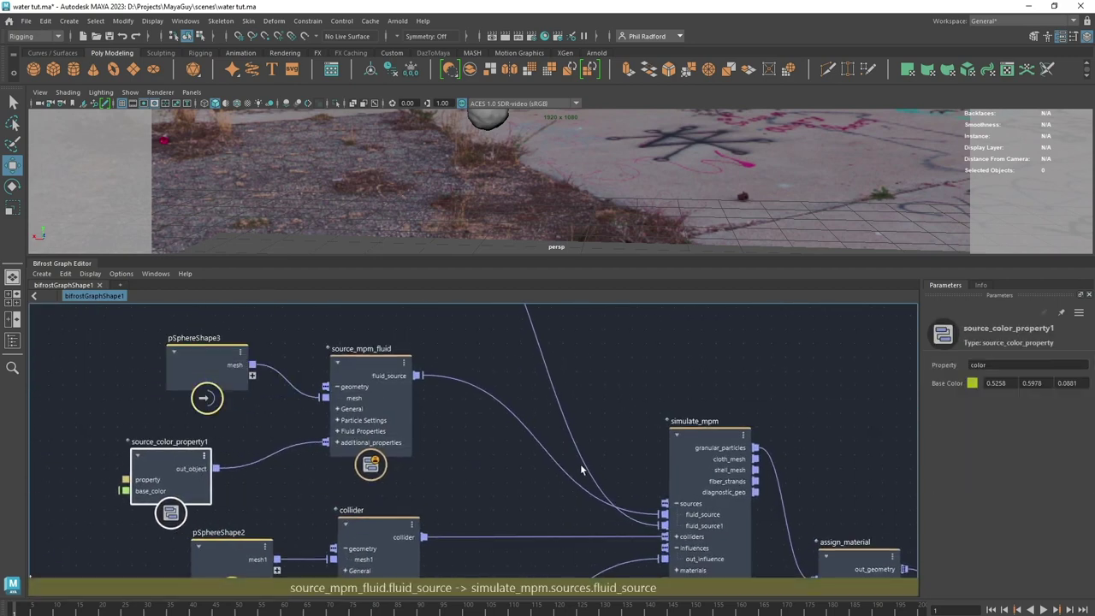
# Add a first_in_array node after volume_to_mesh and connect the meshes output to its array input
pyautogui.moveTo(665, 515); pyautogui.dragTo(255, 382, button='middle')
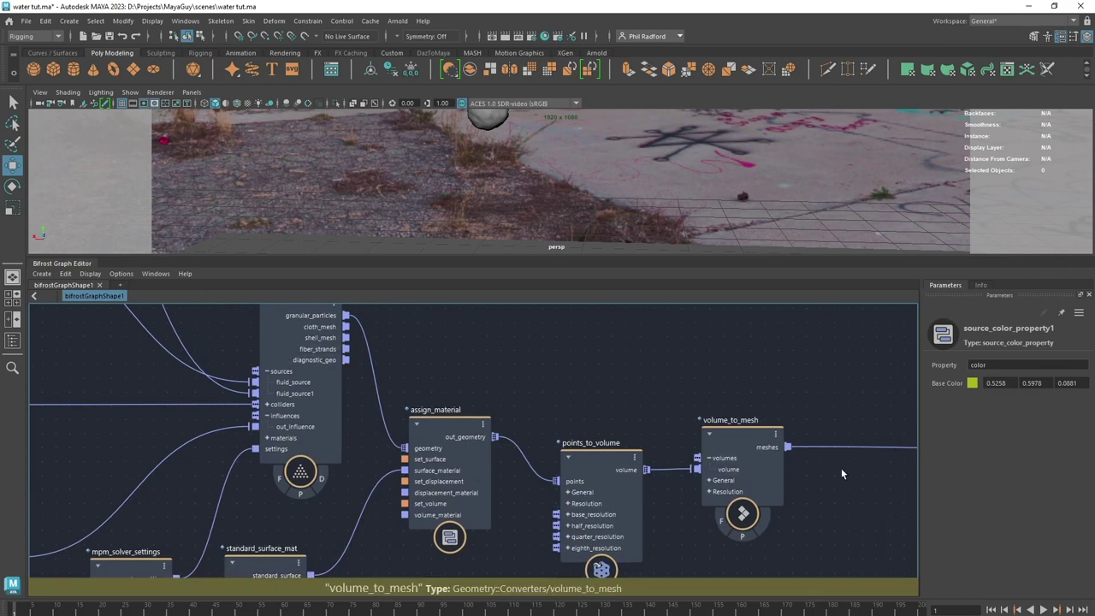
pyautogui.keyDown('alt'); pyautogui.moveTo(820, 469); pyautogui.dragTo(325, 416, button='middle'); pyautogui.keyUp('alt')
pyautogui.scroll(-1, 323, 417)
pyautogui.keyDown('alt'); pyautogui.moveTo(467, 466); pyautogui.dragTo(508, 478, button='middle'); pyautogui.keyUp('alt')
pyautogui.scroll(-1, 501, 472)
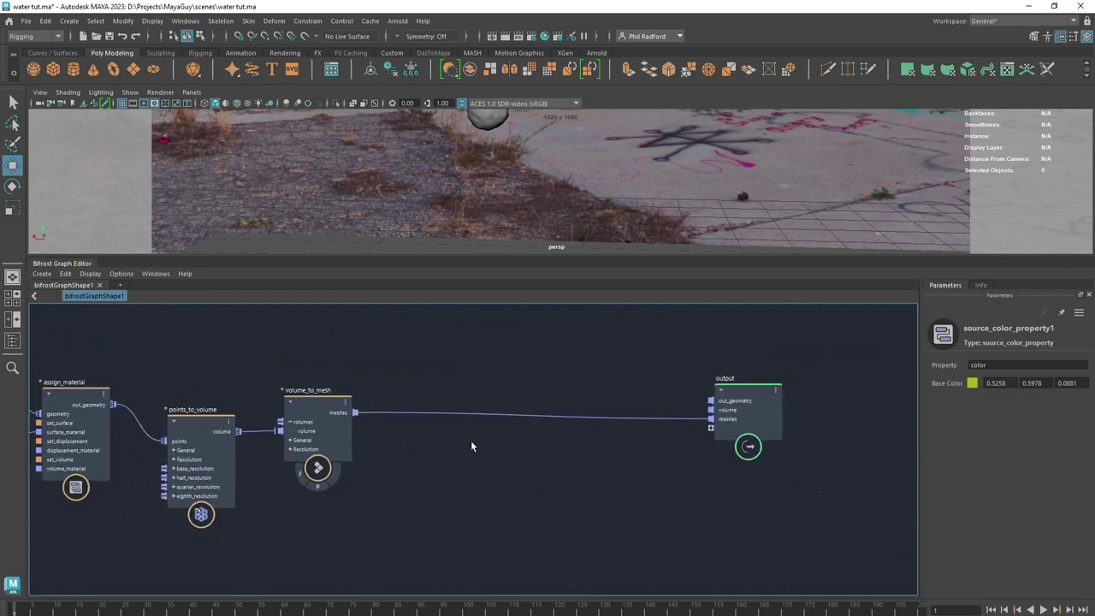
pyautogui.moveTo(470, 446); pyautogui.dragTo(505, 479, button='middle')
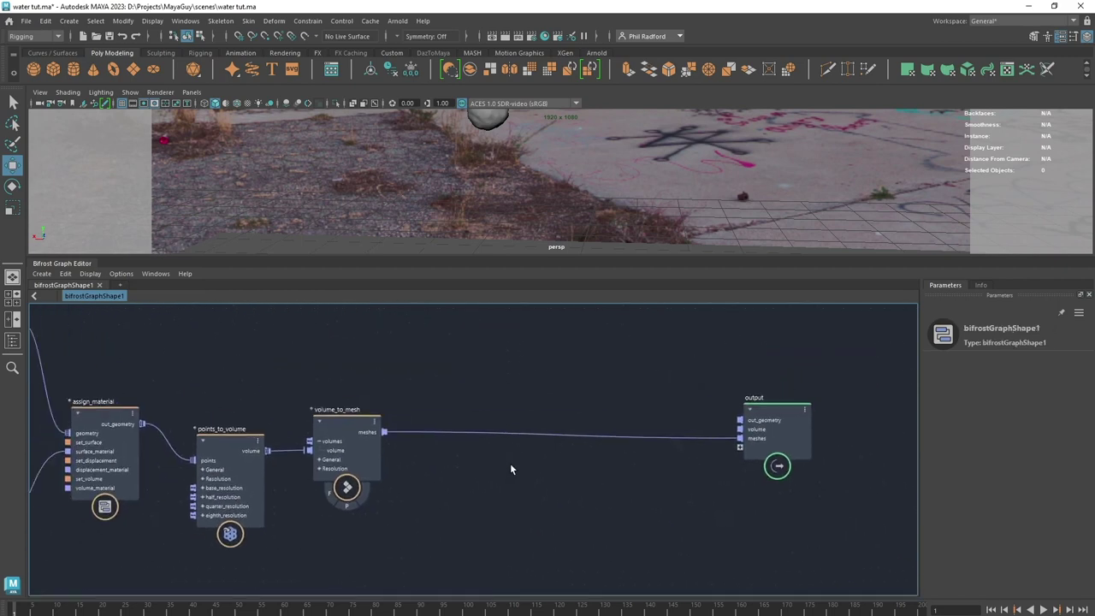
pyautogui.press('Tab')
pyautogui.write('fit')
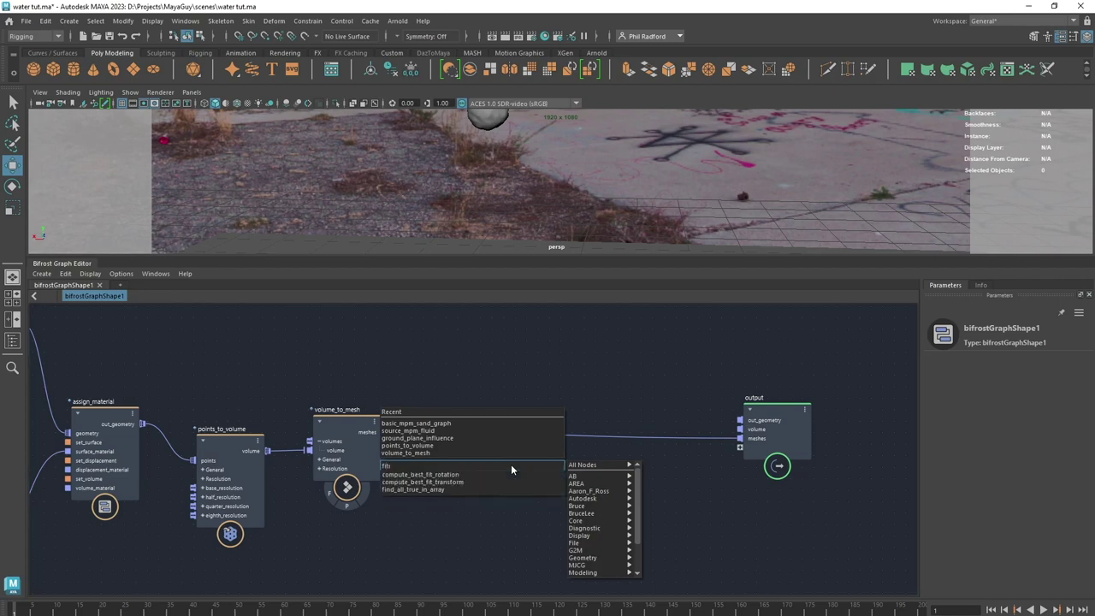
pyautogui.press('BackSpace')
pyautogui.write('r')
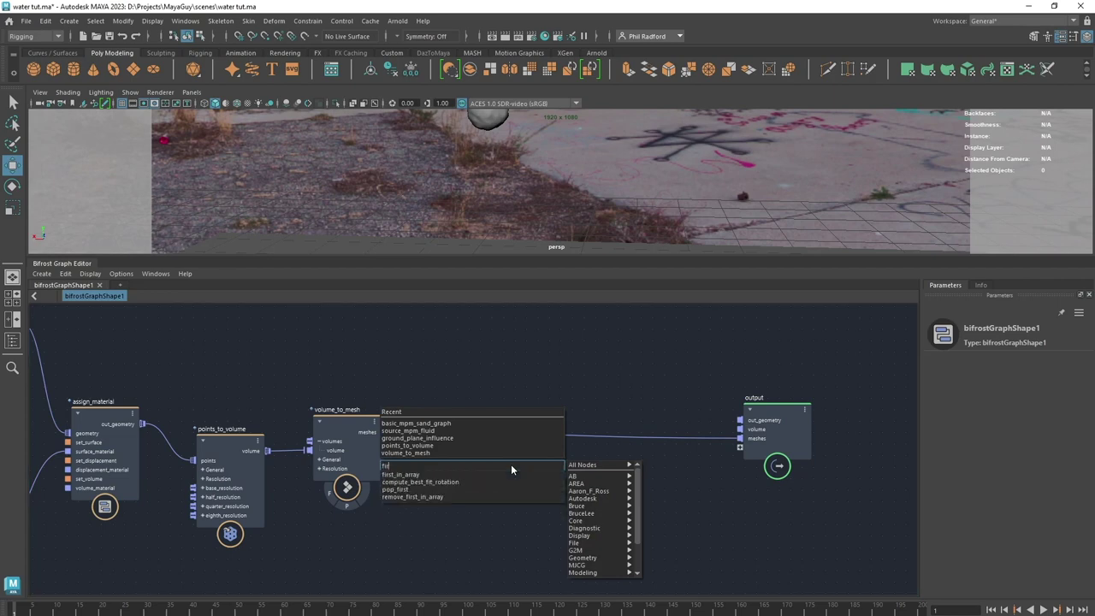
pyautogui.press('Down')
pyautogui.press('Return')
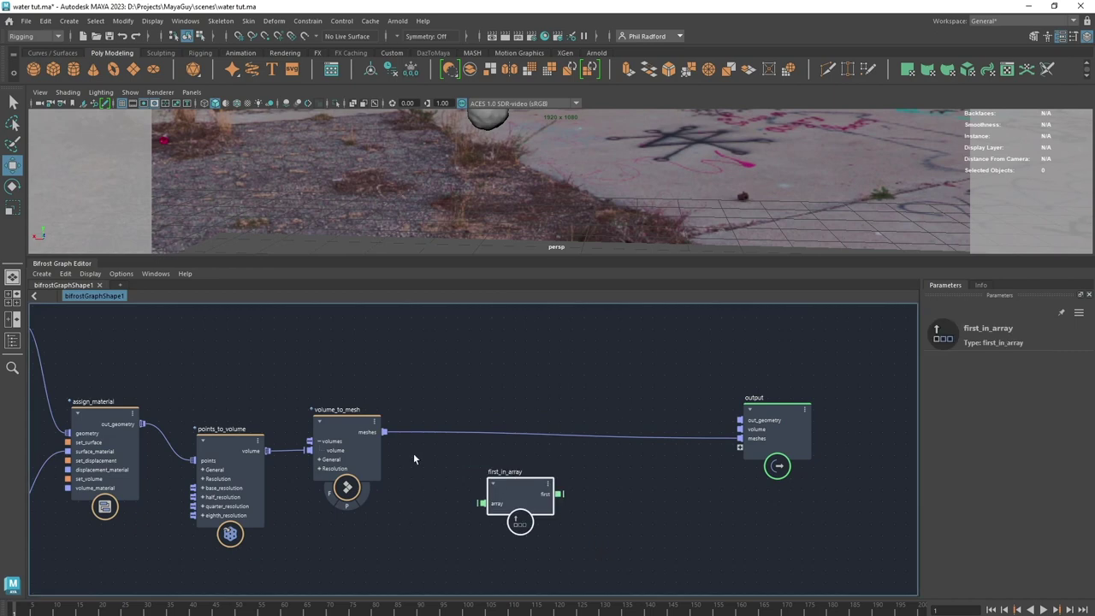
pyautogui.moveTo(384, 432); pyautogui.dragTo(447, 369)
pyautogui.keyDown('alt'); pyautogui.moveTo(519, 447); pyautogui.dragTo(465, 468, button='middle'); pyautogui.keyUp('alt')
# Add a get_geo_property node and place it below first_in_array, between volume_to_mesh and output
pyautogui.click(485, 398)
pyautogui.press('Tab')
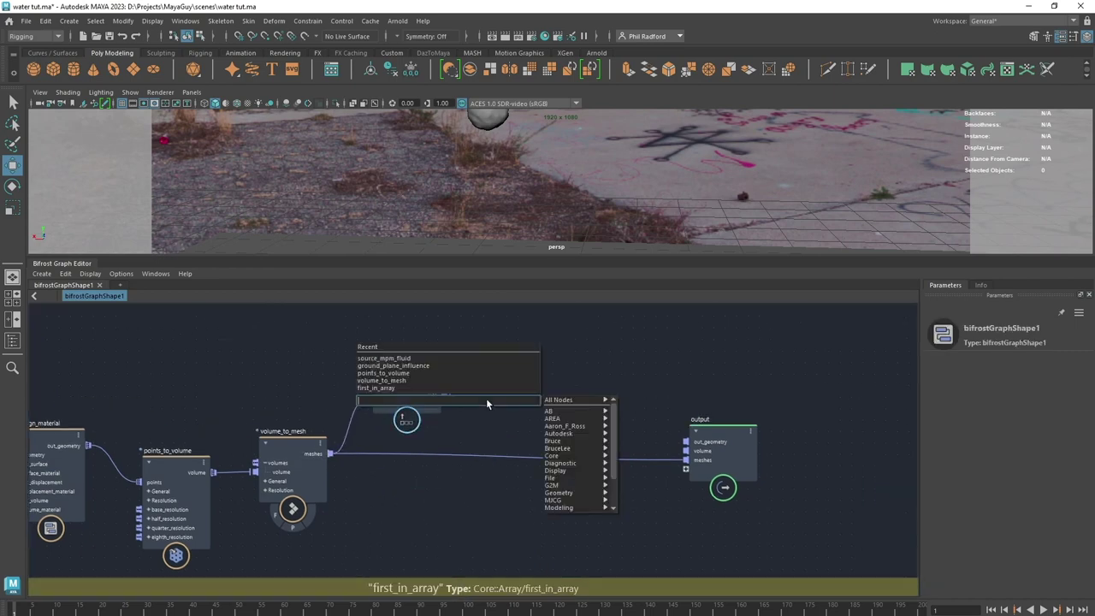
pyautogui.write('get')
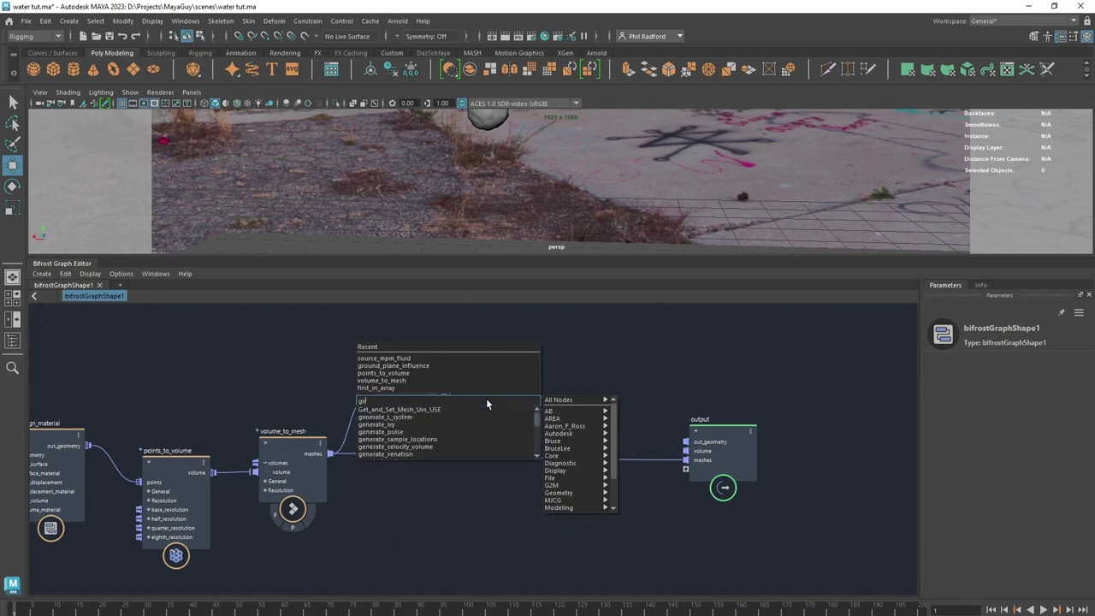
pyautogui.write('_geo')
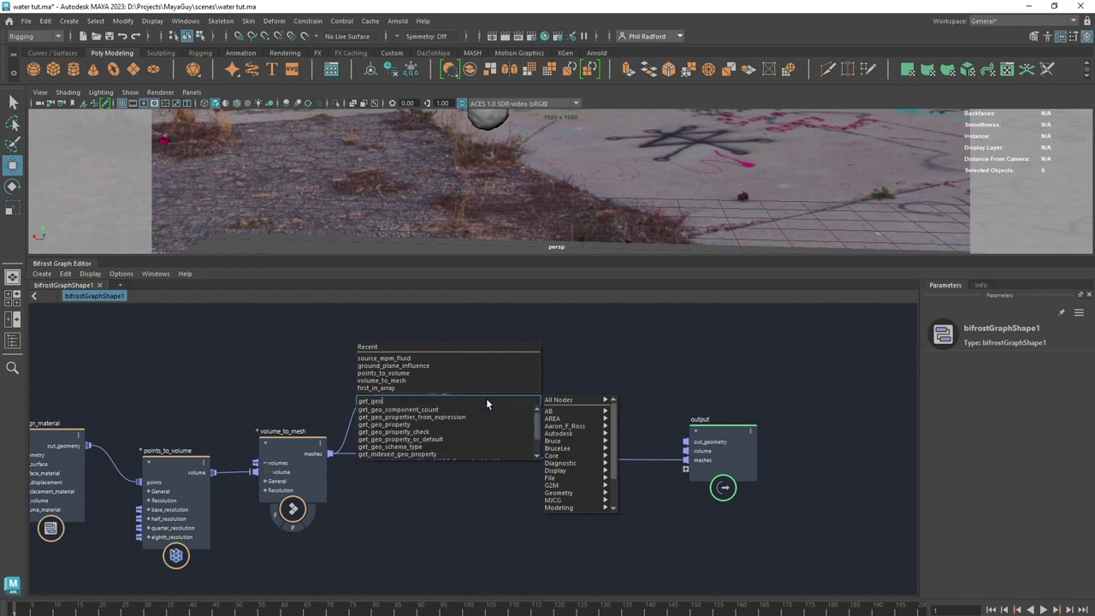
pyautogui.click(409, 425)
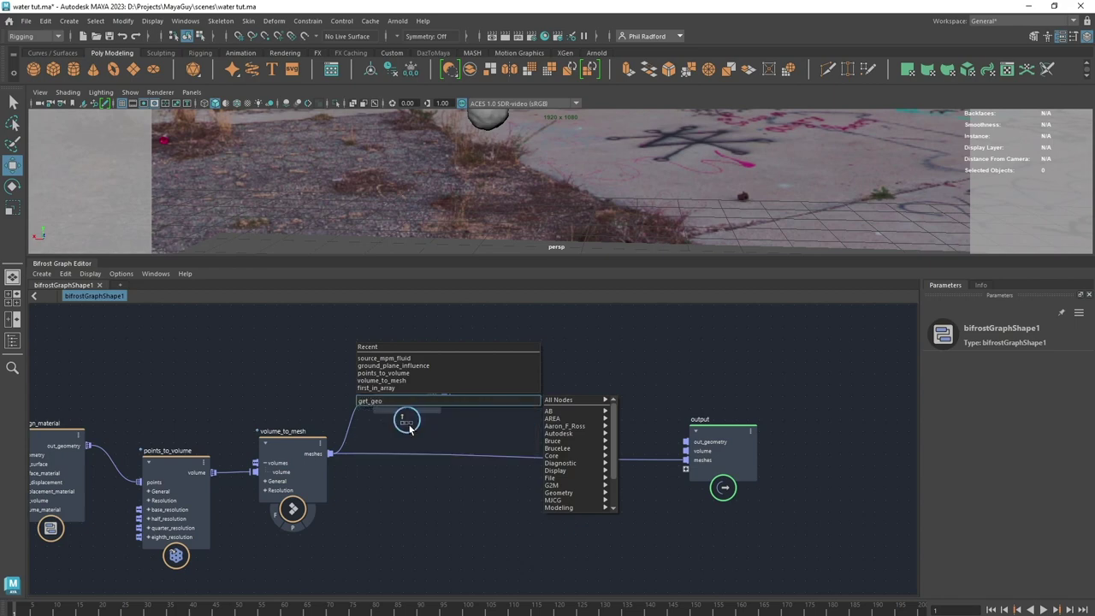
pyautogui.keyDown('alt'); pyautogui.moveTo(254, 379); pyautogui.dragTo(782, 464, button='middle'); pyautogui.keyUp('alt')
pyautogui.scroll(2, 330, 460)
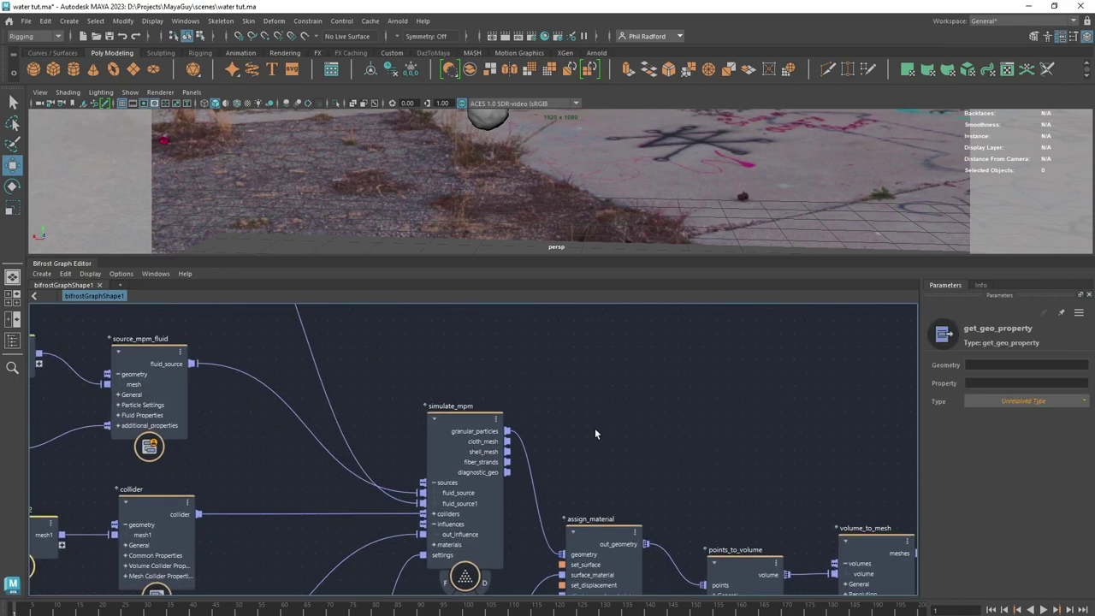
pyautogui.keyDown('alt'); pyautogui.moveTo(642, 412); pyautogui.dragTo(440, 333, button='middle'); pyautogui.keyUp('alt')
pyautogui.keyDown('alt'); pyautogui.moveTo(441, 333); pyautogui.dragTo(504, 363, button='right'); pyautogui.keyUp('alt')
pyautogui.keyDown('alt'); pyautogui.moveTo(526, 403); pyautogui.dragTo(266, 350, button='middle'); pyautogui.keyUp('alt')
pyautogui.moveTo(584, 373); pyautogui.dragTo(561, 433)
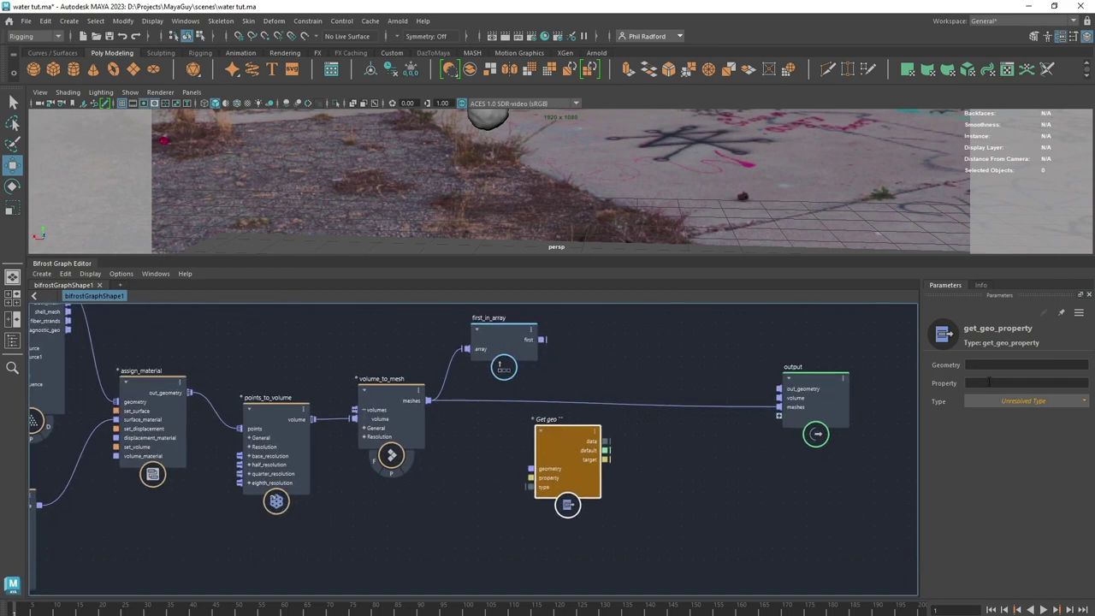
# Set the get_geo_property node's property to point_color
pyautogui.click(989, 382)
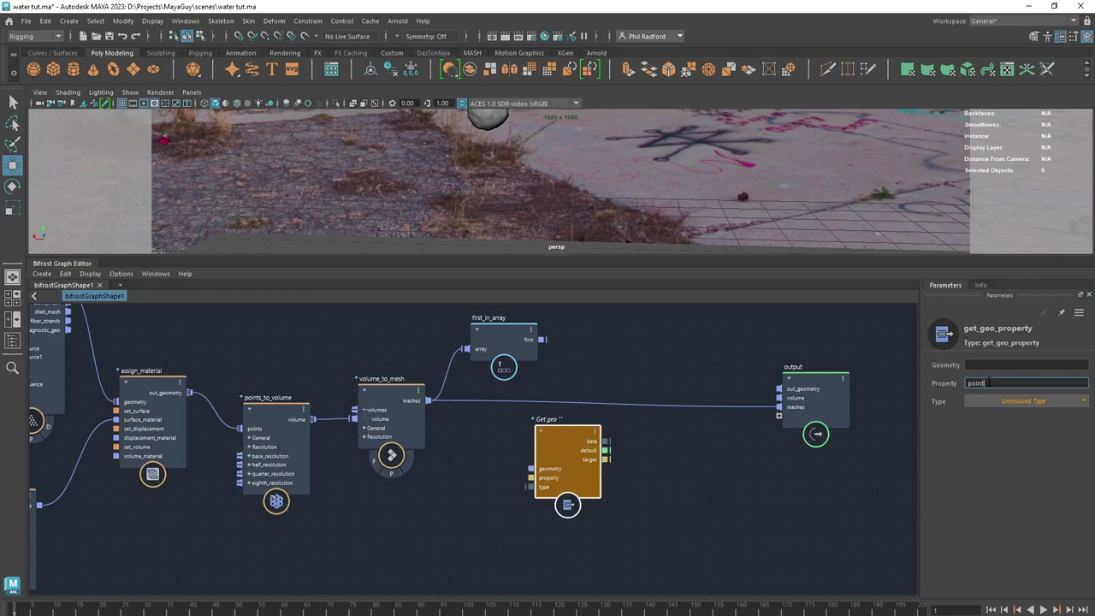
pyautogui.write('point_color')
pyautogui.press('Return')
# Lower first_in_array beside get_geo_property and connect its first output to the geometry input
pyautogui.keyDown('alt'); pyautogui.moveTo(485, 473); pyautogui.dragTo(395, 480, button='middle'); pyautogui.keyUp('alt')
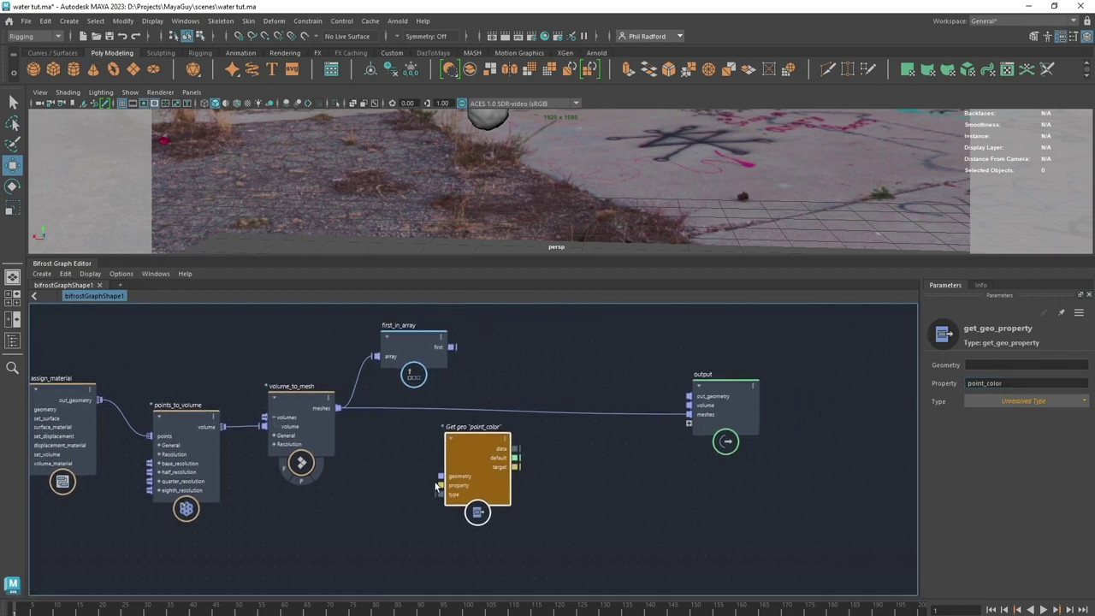
pyautogui.moveTo(460, 451); pyautogui.dragTo(541, 457)
pyautogui.moveTo(436, 354)
pyautogui.mouseDown()
pyautogui.moveTo(421, 493)
pyautogui.moveTo(522, 482)
pyautogui.mouseUp()
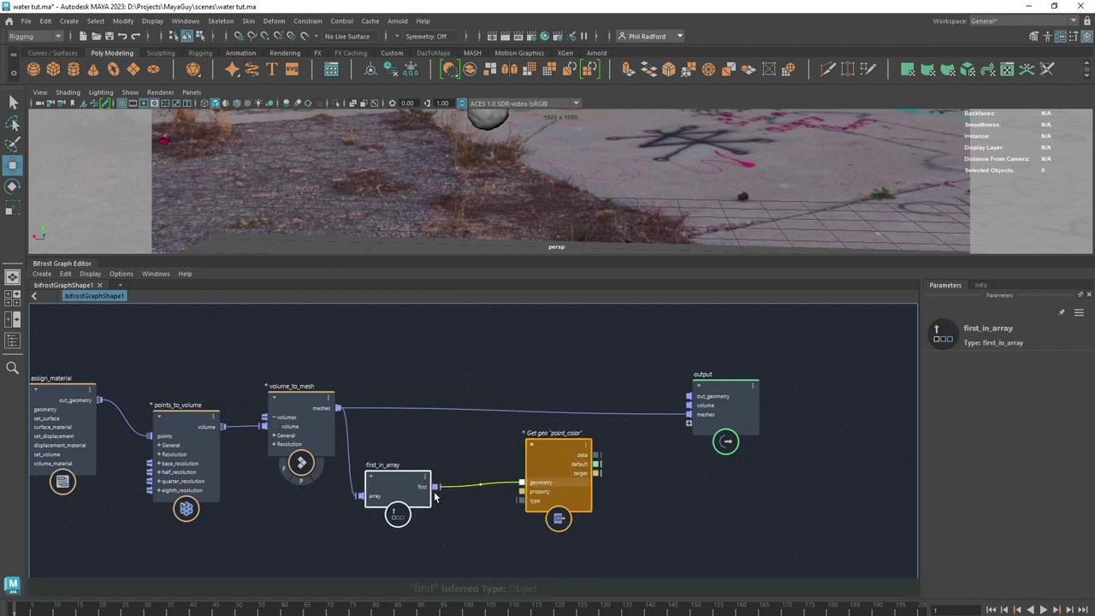
# Disconnect volume_to_mesh's meshes from the output node and line up first_in_array with get_geo_property
pyautogui.moveTo(665, 419); pyautogui.dragTo(552, 409)
pyautogui.click(552, 451)
pyautogui.moveTo(413, 485); pyautogui.dragTo(419, 456)
pyautogui.moveTo(537, 453); pyautogui.dragTo(519, 422)
# Set the value type of get_geo_property's type port to array<Math::float3>
pyautogui.rightClick(533, 469)
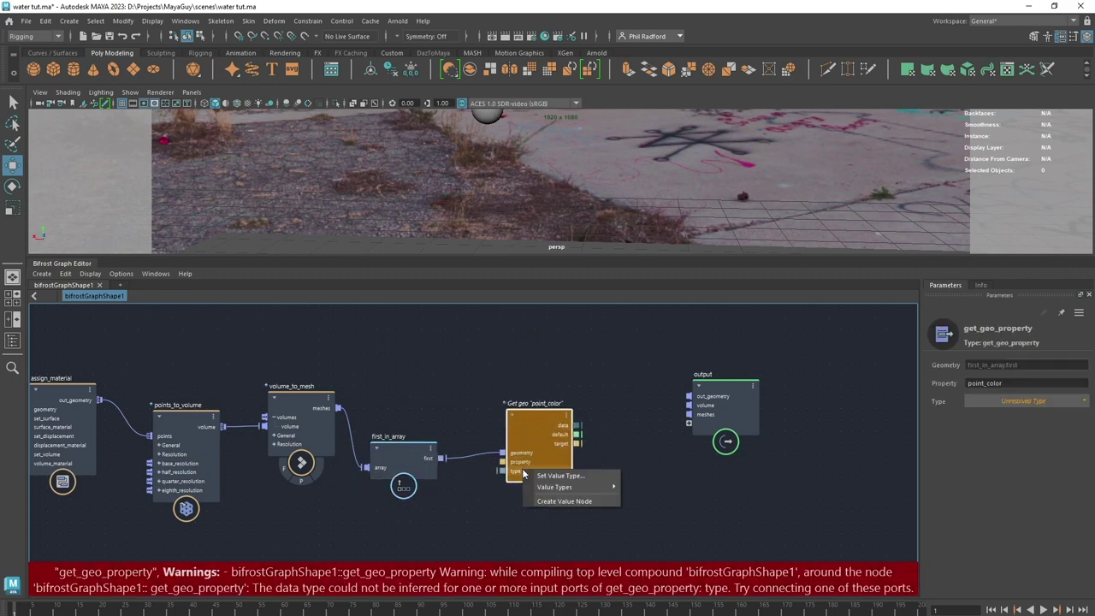
pyautogui.moveTo(577, 488)
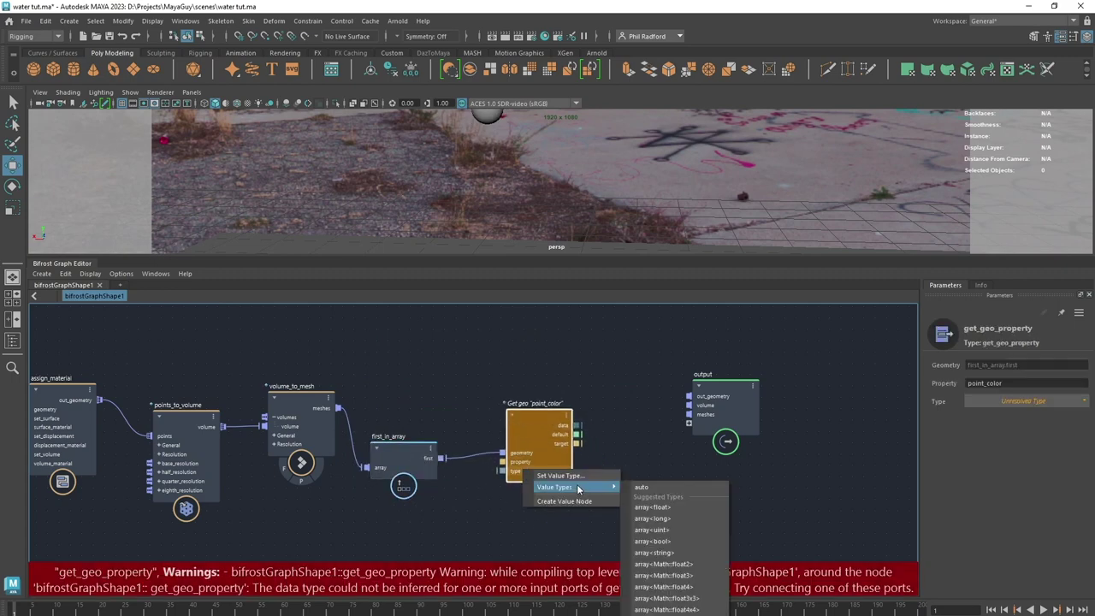
pyautogui.click(702, 575)
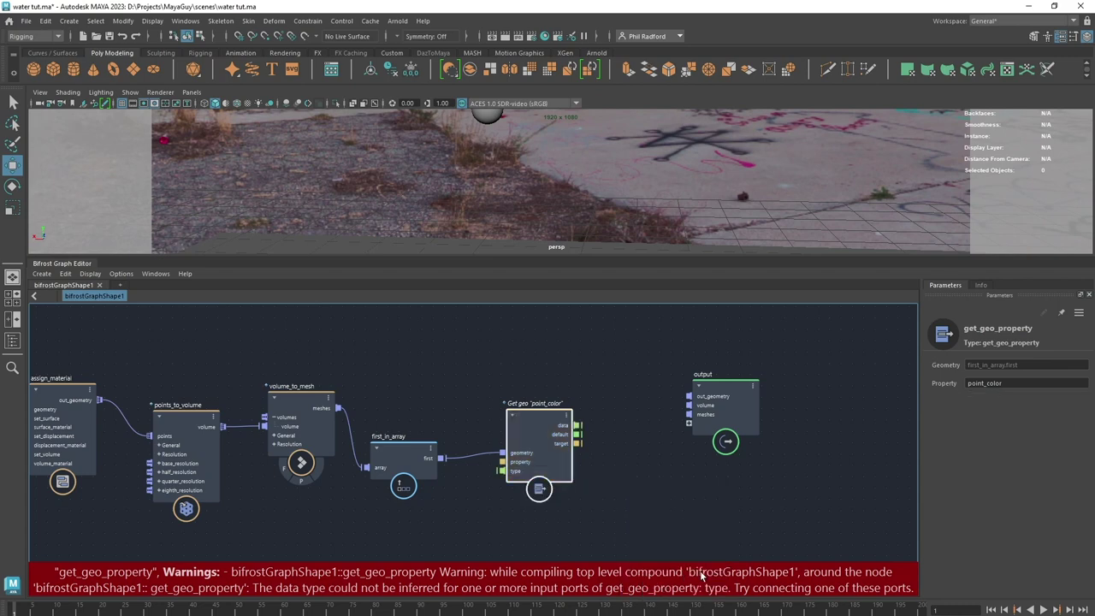
pyautogui.moveTo(534, 424); pyautogui.dragTo(530, 436)
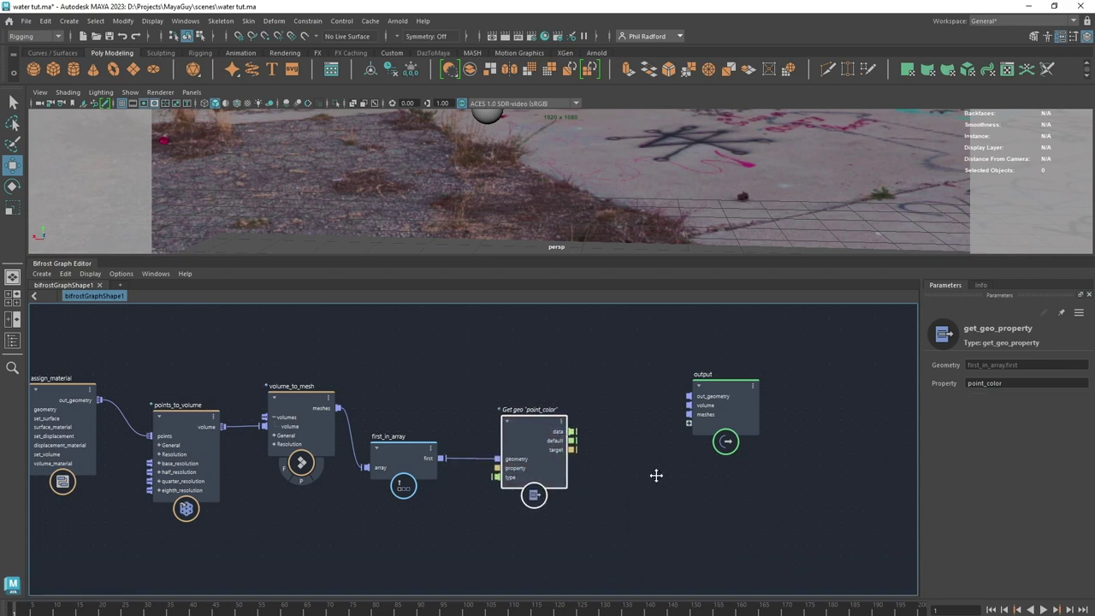
# Shift the output node farther from get_geo_property to make room for another node
pyautogui.keyDown('alt'); pyautogui.moveTo(655, 474); pyautogui.dragTo(493, 469, button='middle'); pyautogui.keyUp('alt')
pyautogui.moveTo(544, 405); pyautogui.dragTo(696, 422)
pyautogui.moveTo(366, 418)
pyautogui.mouseDown()
pyautogui.moveTo(378, 417)
pyautogui.moveTo(368, 417)
pyautogui.mouseUp()
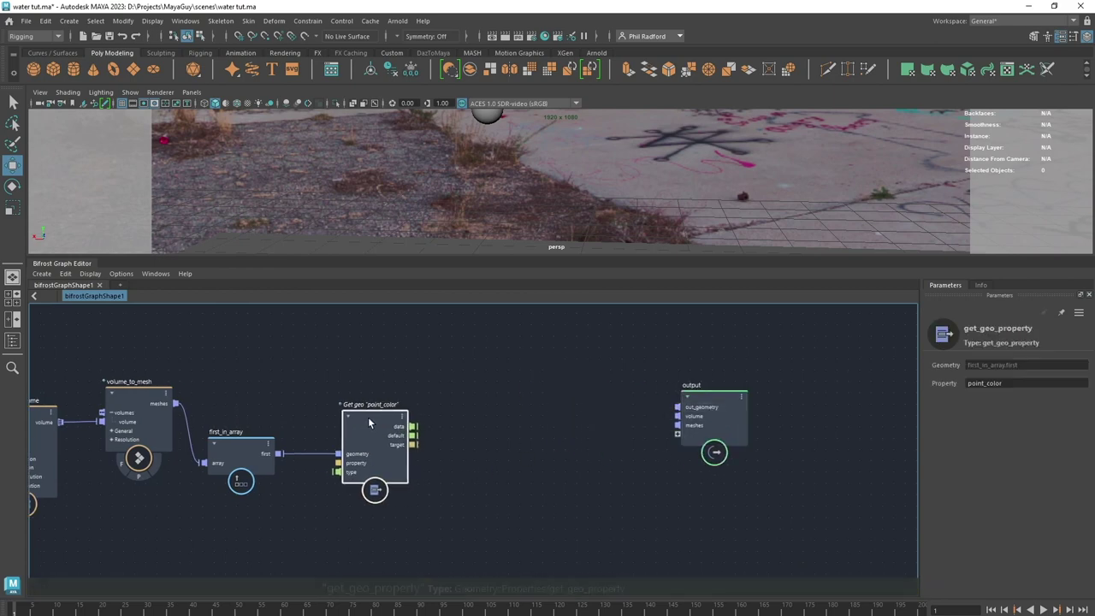
# Add a set_geo_property node before output and connect get_geo_property's data output to its data input
pyautogui.click(493, 441)
pyautogui.press('Tab')
pyautogui.write('s')
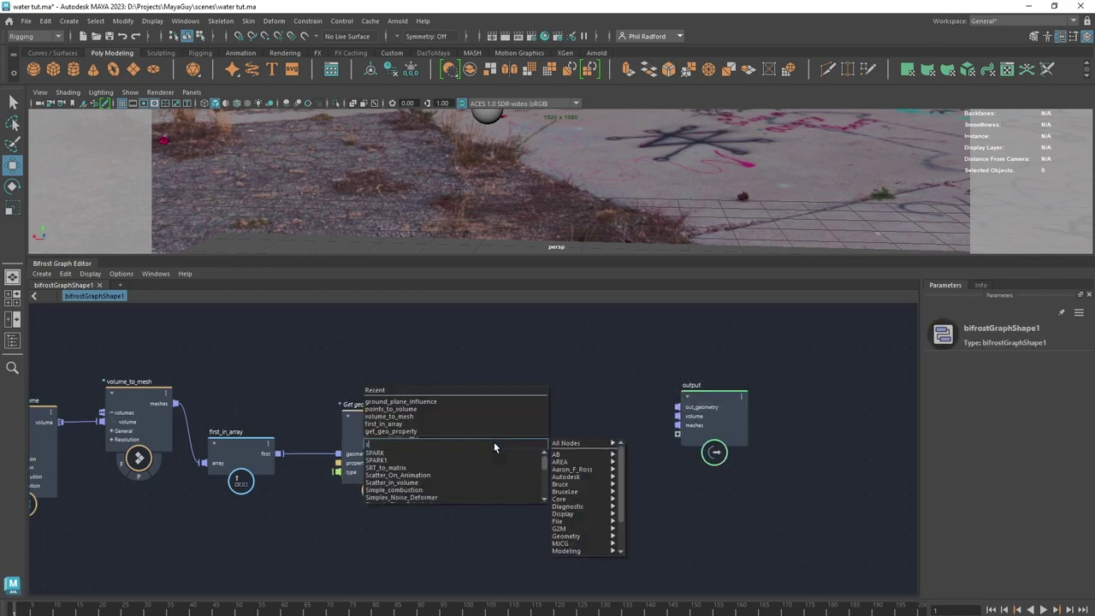
pyautogui.write('etge')
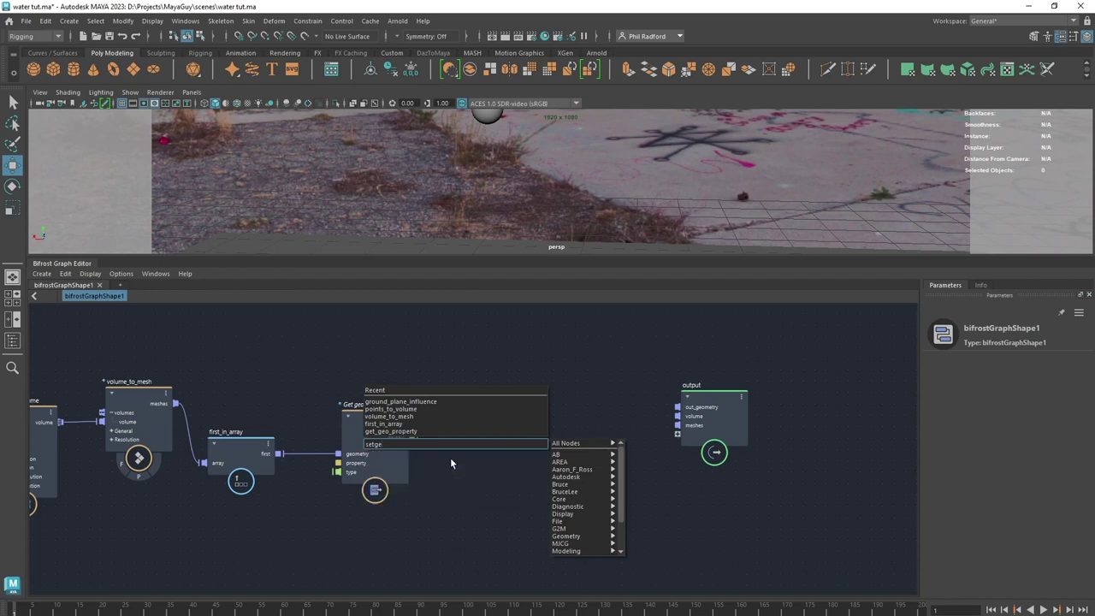
pyautogui.click(450, 460)
pyautogui.moveTo(496, 520); pyautogui.dragTo(504, 426)
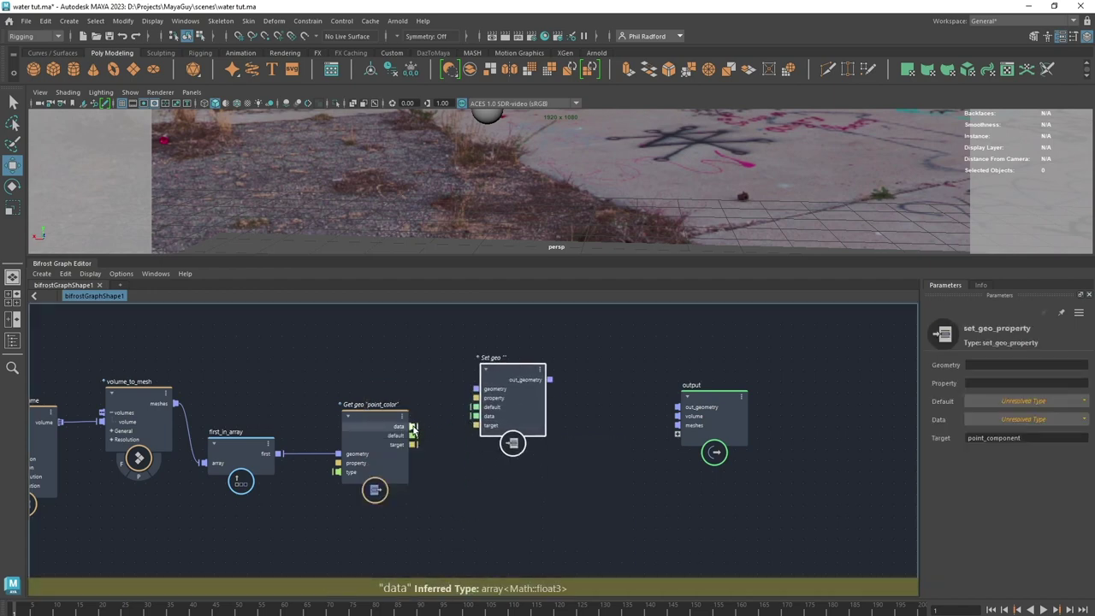
pyautogui.moveTo(413, 426); pyautogui.dragTo(476, 416)
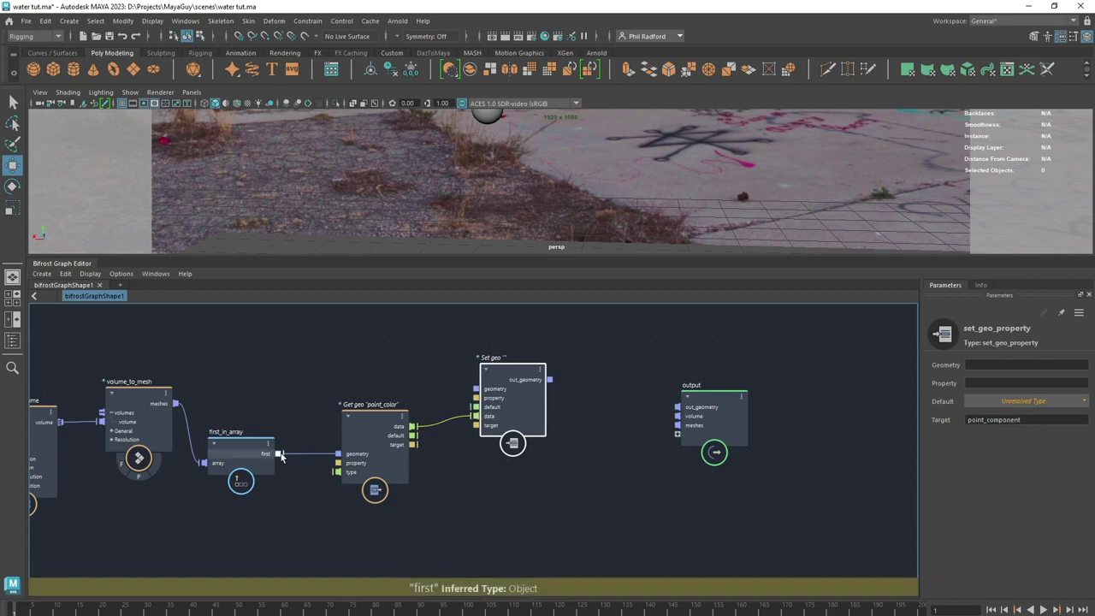
# Connect first_in_array's first output to set_geo_property's geometry input, and set_geo_property's out_geometry to a new port on the output node
pyautogui.moveTo(278, 454); pyautogui.dragTo(532, 362)
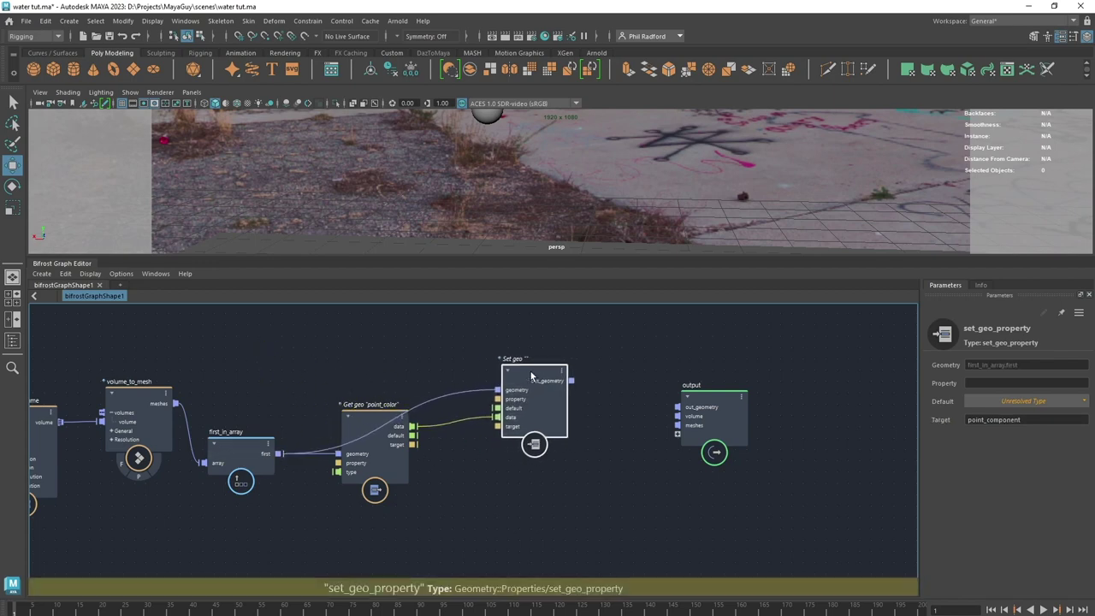
pyautogui.keyDown('alt'); pyautogui.moveTo(634, 453); pyautogui.dragTo(538, 443, button='middle'); pyautogui.keyUp('alt')
pyautogui.moveTo(612, 397); pyautogui.dragTo(658, 379)
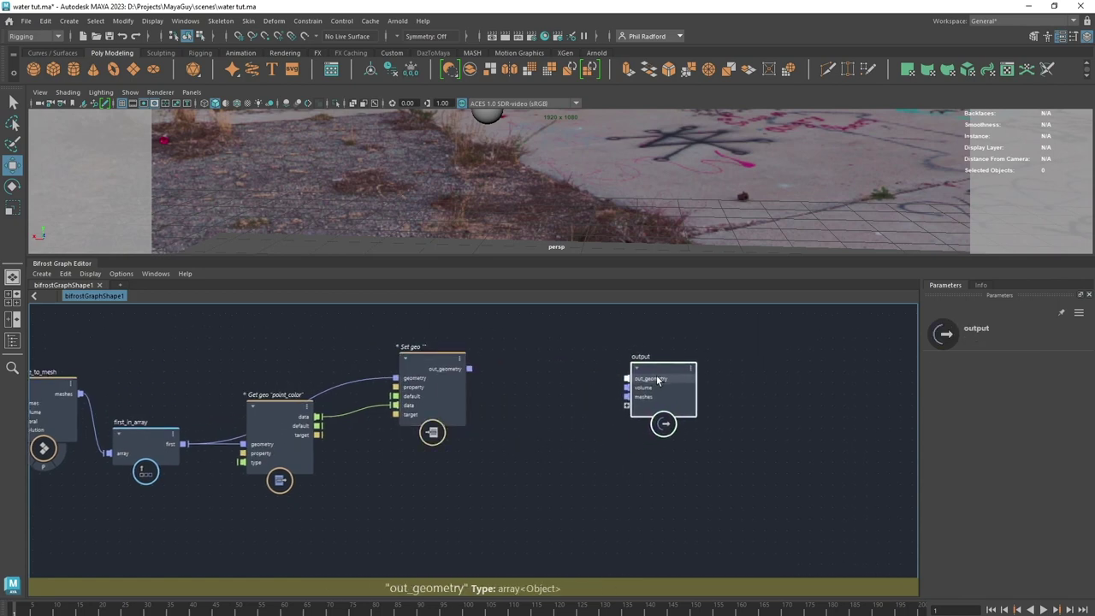
pyautogui.moveTo(429, 371); pyautogui.dragTo(752, 363)
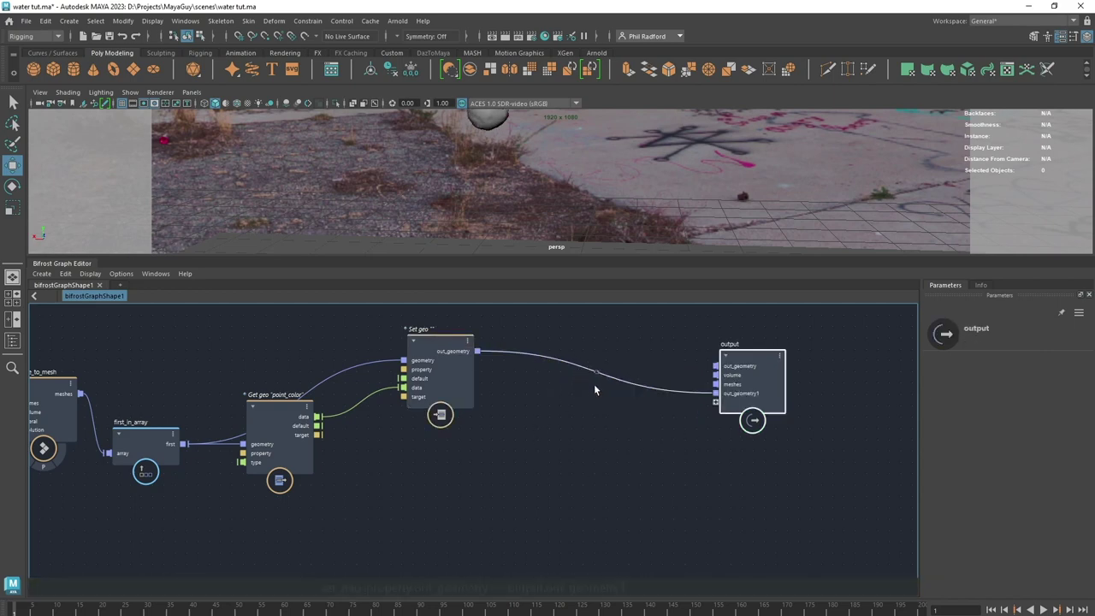
# Examine the mesh properties at a watchpoint on the connection from set_geo_property to output, and remove the watchpoint
pyautogui.keyDown('alt'); pyautogui.moveTo(528, 471); pyautogui.dragTo(560, 432, button='middle'); pyautogui.keyUp('alt')
pyautogui.click(298, 393)
pyautogui.moveTo(298, 394); pyautogui.dragTo(304, 414)
pyautogui.moveTo(509, 503)
pyautogui.keyDown('alt'); pyautogui.mouseDown(button='middle')
pyautogui.moveTo(499, 489)
pyautogui.moveTo(516, 465)
pyautogui.moveTo(495, 507)
pyautogui.mouseUp(button='middle'); pyautogui.keyUp('alt')
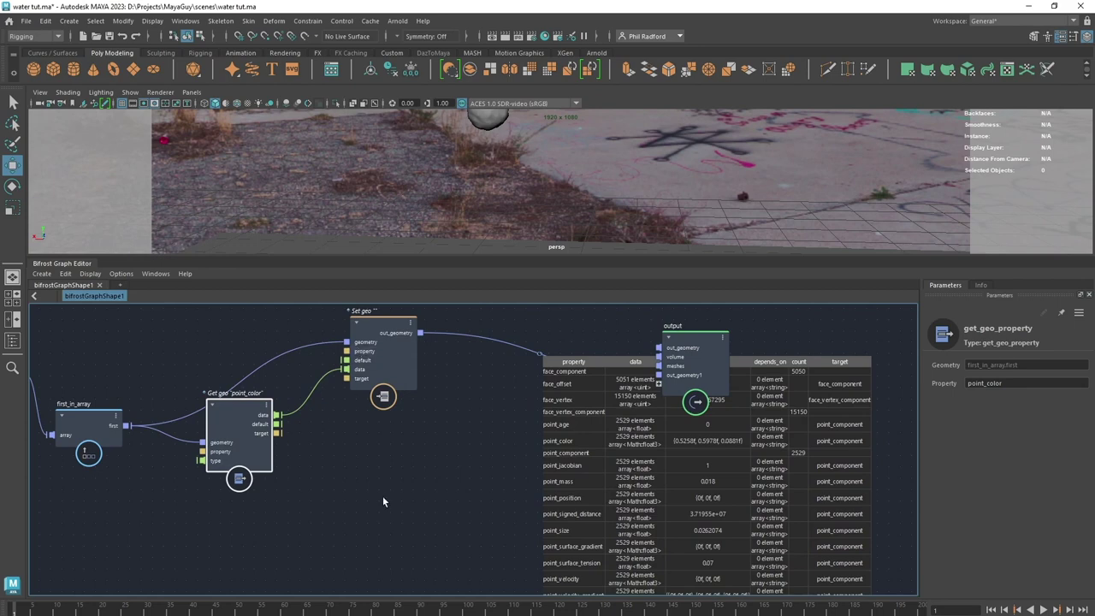
pyautogui.rightClick(539, 354)
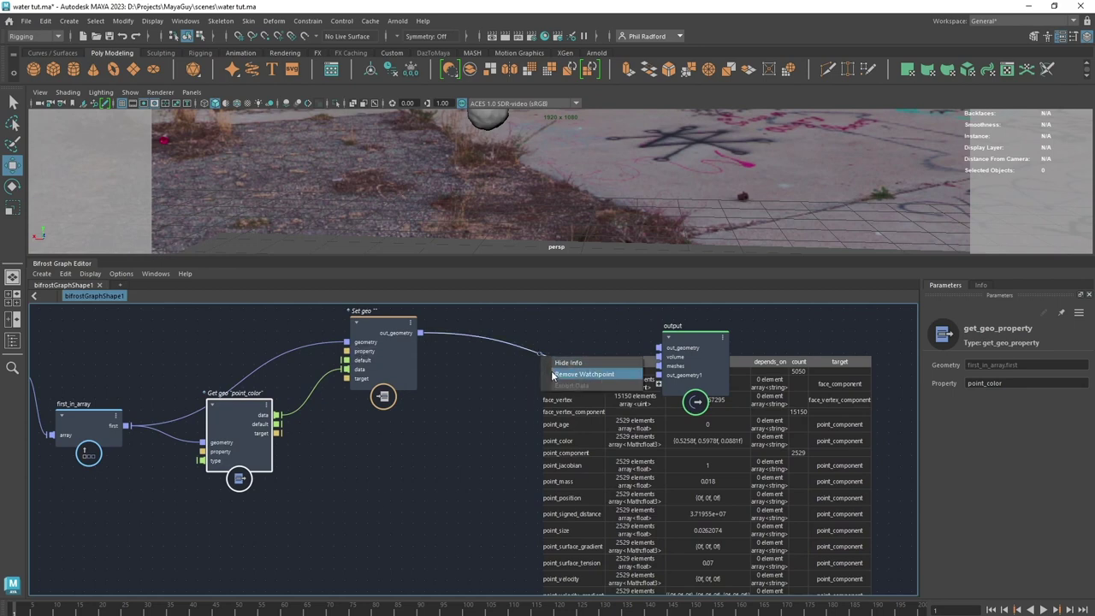
pyautogui.click(585, 373)
# Shift get_geo_property and set_geo_property slightly apart so their connections read clearly
pyautogui.moveTo(222, 435); pyautogui.dragTo(238, 456)
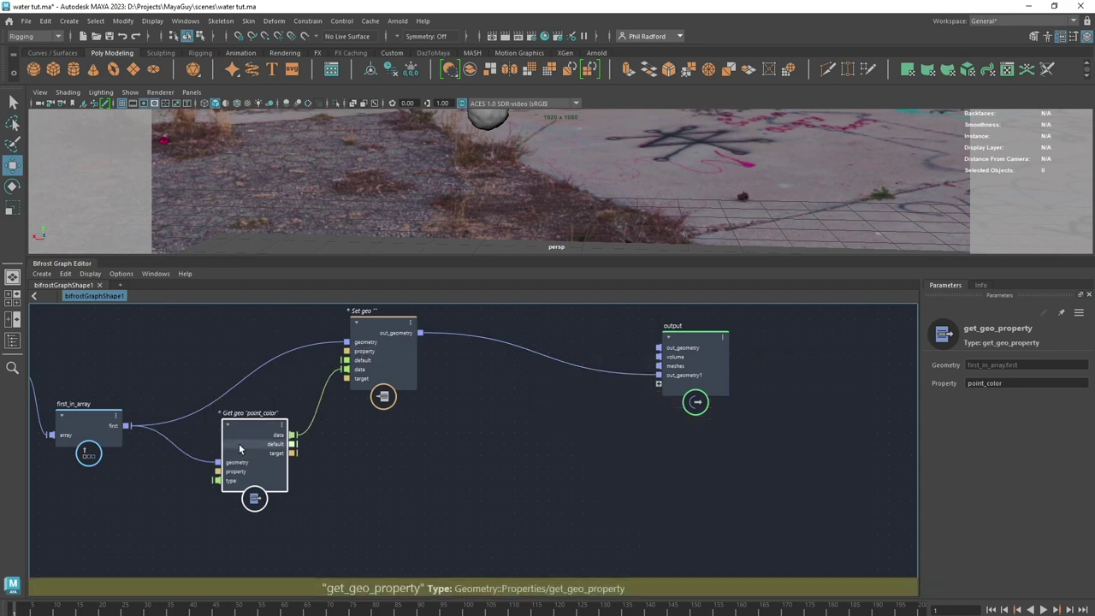
pyautogui.moveTo(359, 354); pyautogui.dragTo(369, 350)
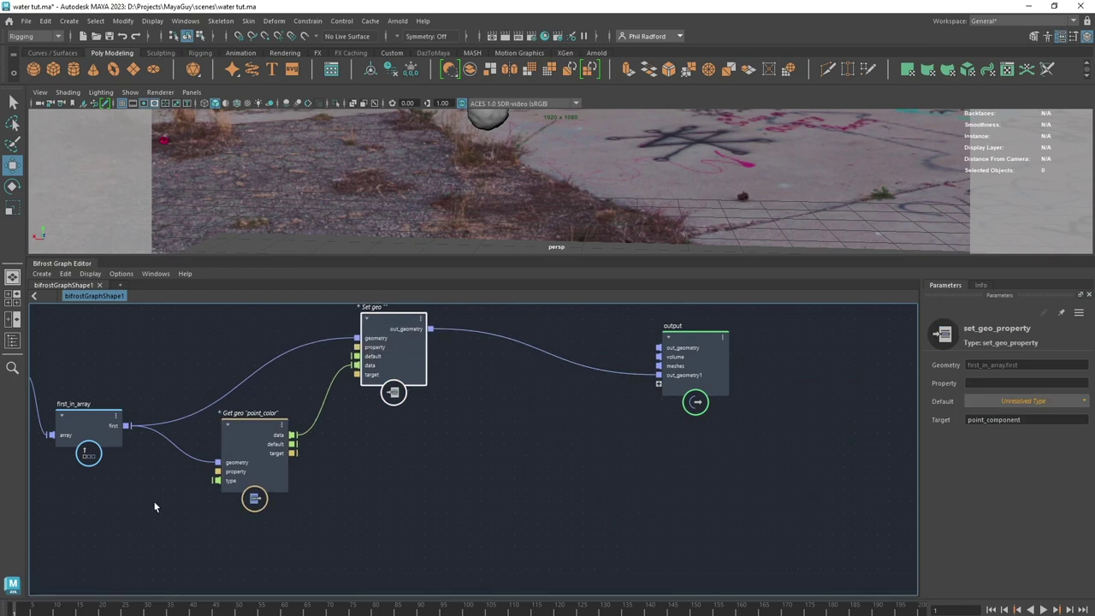
pyautogui.moveTo(154, 502)
pyautogui.keyDown('alt'); pyautogui.mouseDown(button='middle')
pyautogui.moveTo(582, 503)
pyautogui.moveTo(150, 500)
pyautogui.mouseUp(button='middle'); pyautogui.keyUp('alt')
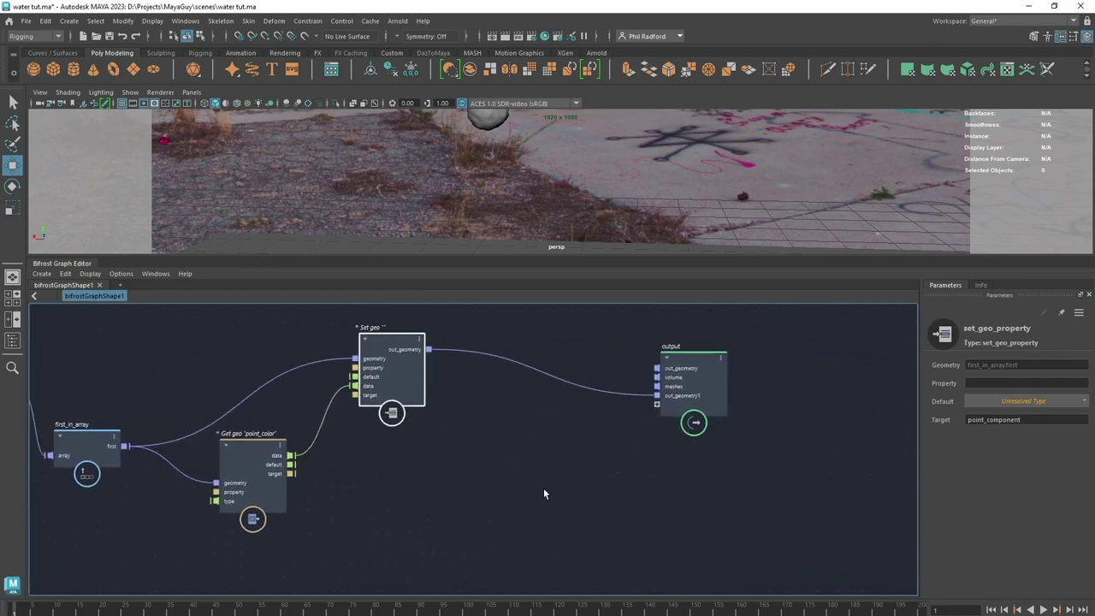
# Add an assign_material node before output and reroute set_geo_property's out_geometry connection from output into its geometry input
pyautogui.click(544, 460)
pyautogui.press('Tab')
pyautogui.write('ass')
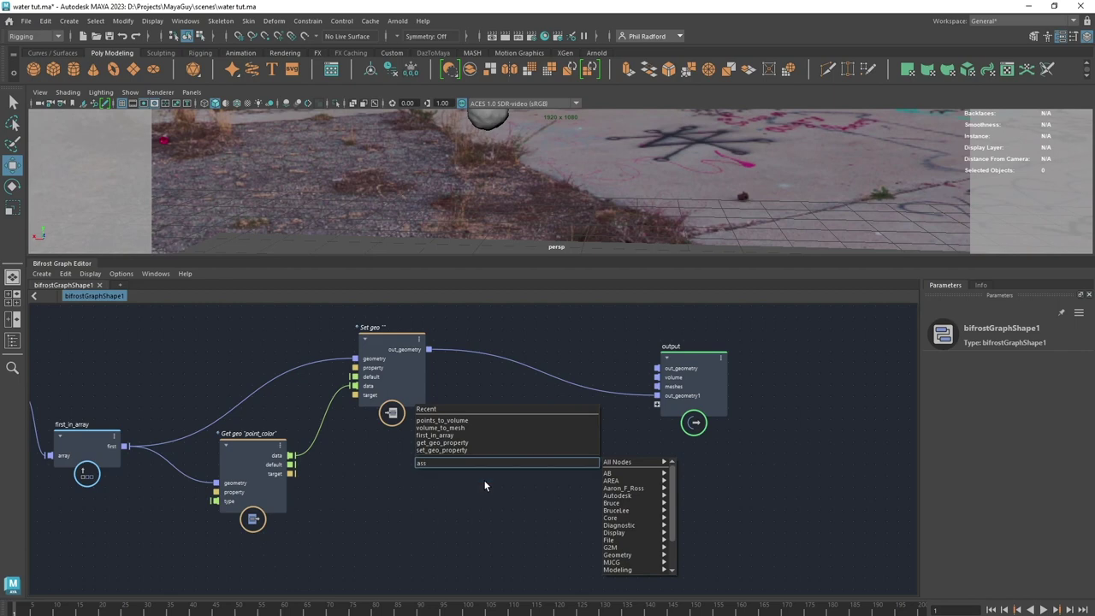
pyautogui.click(485, 481)
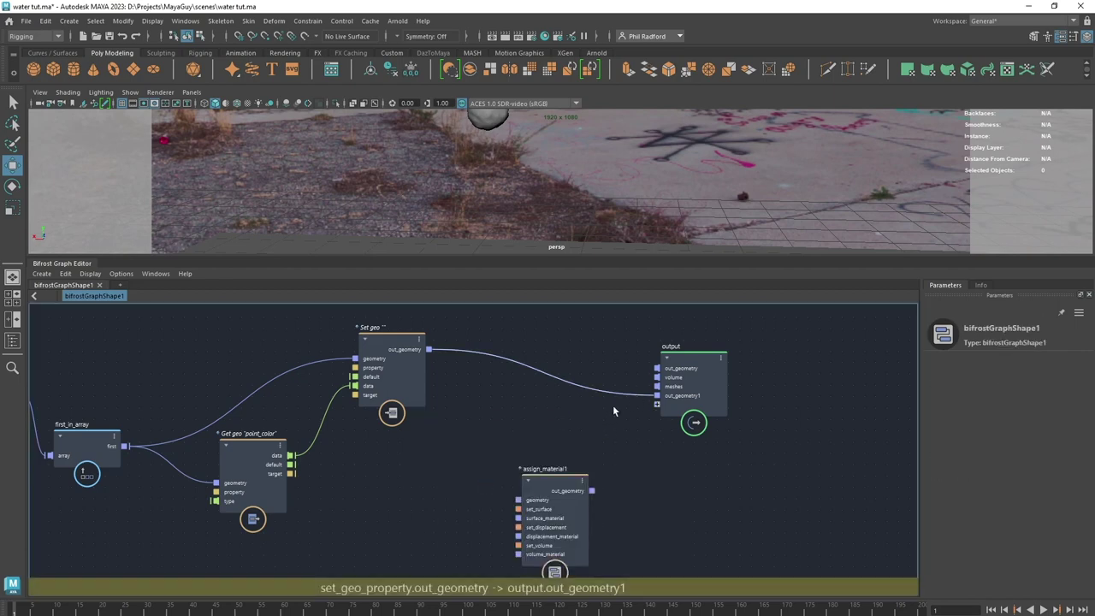
pyautogui.moveTo(637, 395); pyautogui.dragTo(561, 425)
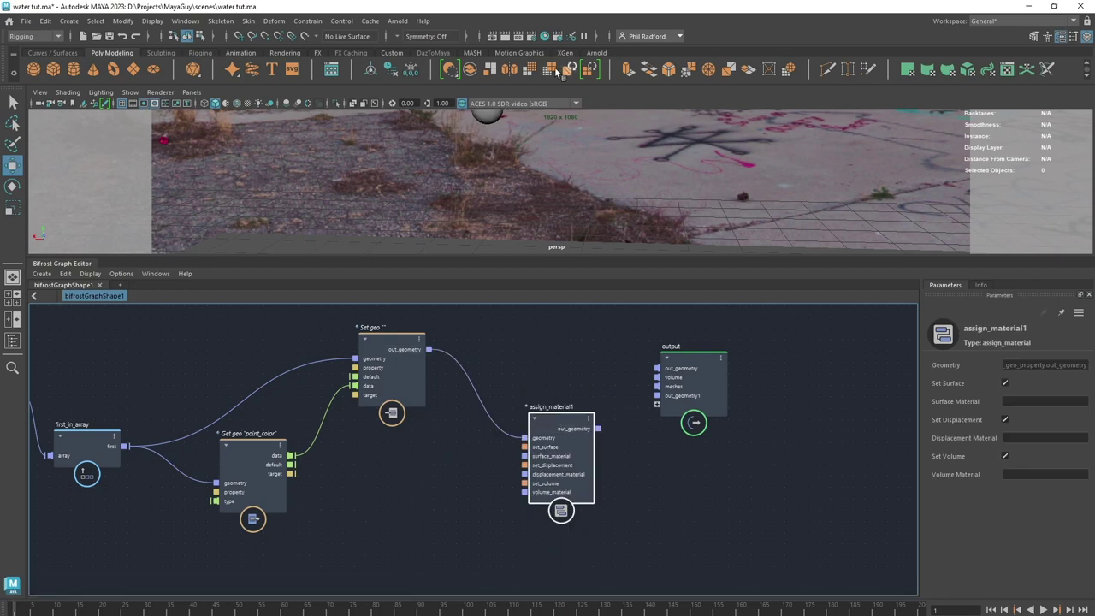
# Create an aiStandardSurface material in an empty area of the Hypershade graph and space it from its shading group
pyautogui.click(545, 36)
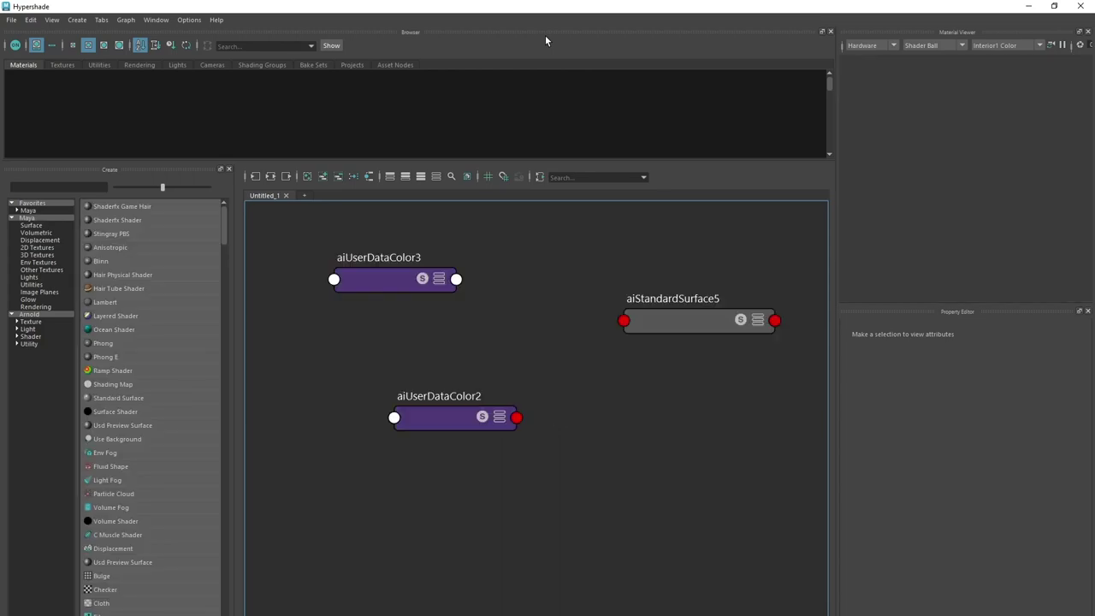
pyautogui.keyDown('alt'); pyautogui.moveTo(418, 552); pyautogui.dragTo(590, 190, button='middle'); pyautogui.keyUp('alt')
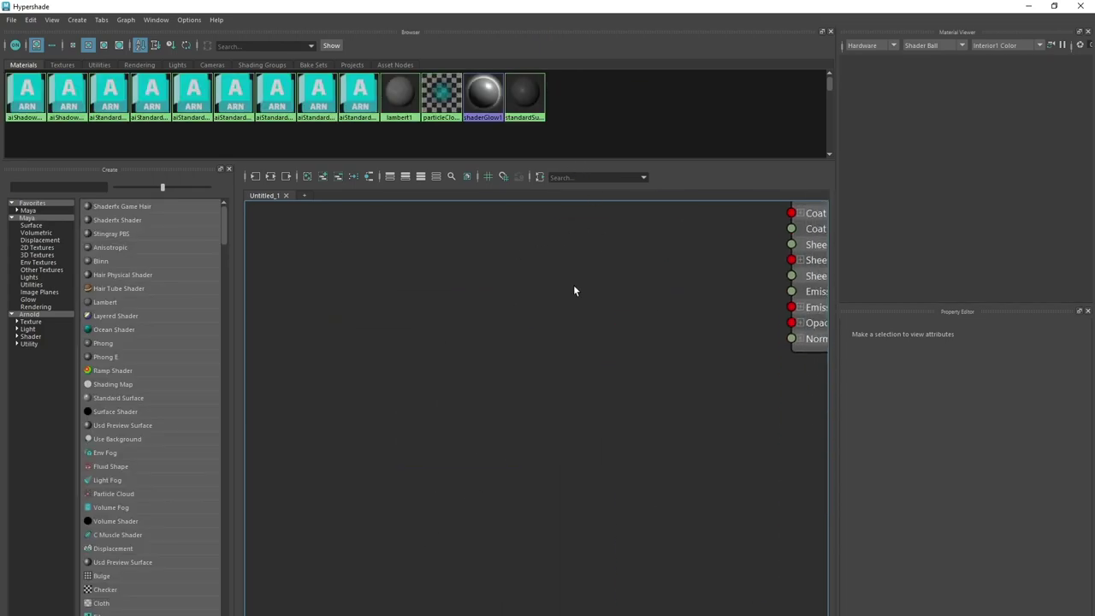
pyautogui.keyDown('alt'); pyautogui.moveTo(600, 299); pyautogui.dragTo(690, 289, button='middle'); pyautogui.keyUp('alt')
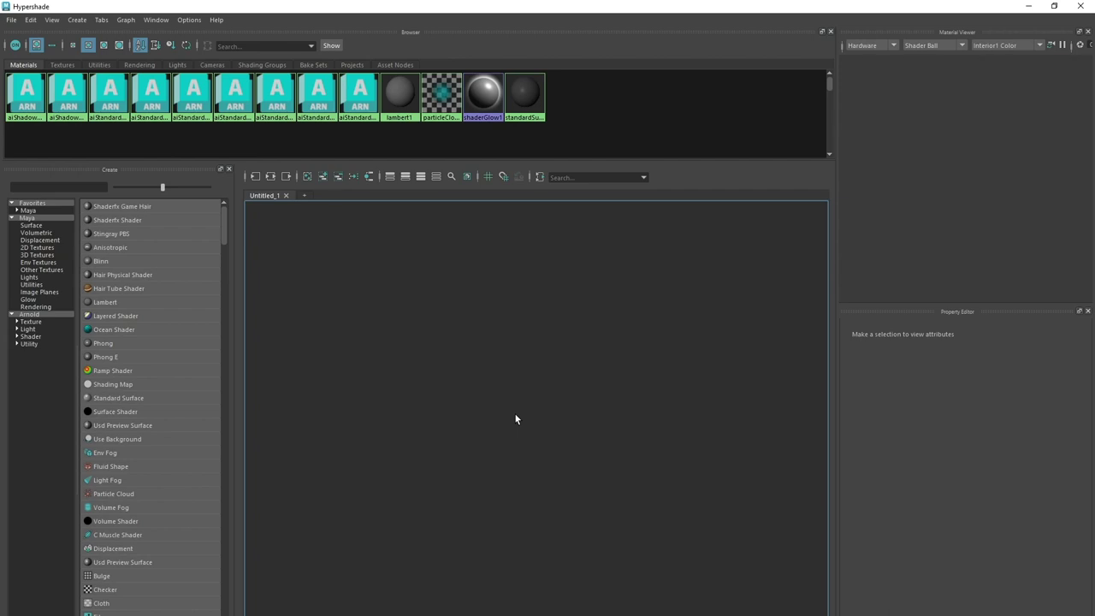
pyautogui.press('Tab')
pyautogui.write('aist')
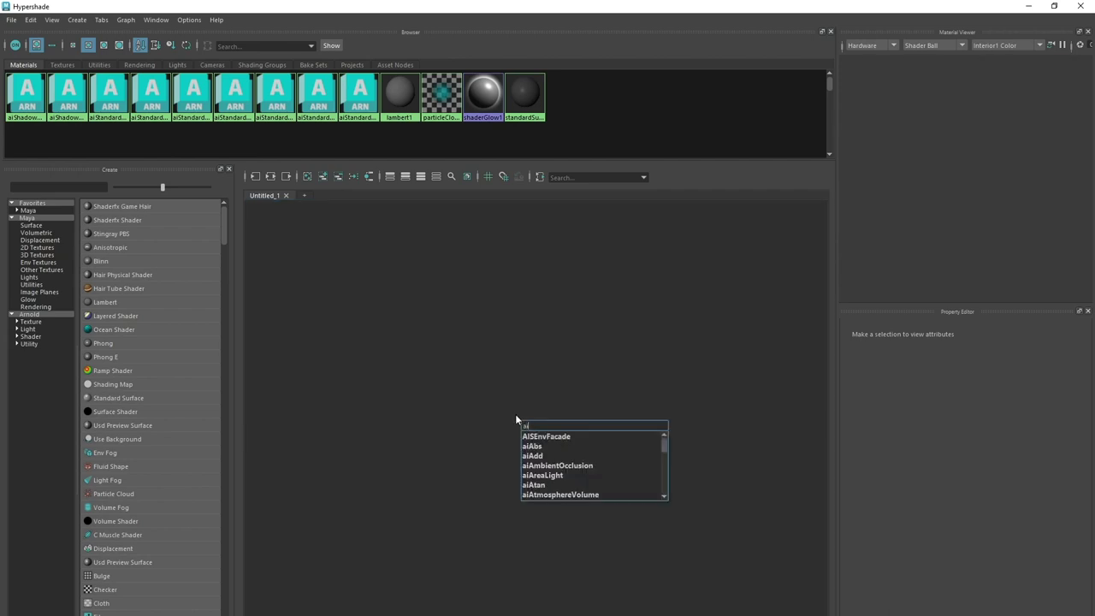
pyautogui.press('Down')
pyautogui.press('Down')
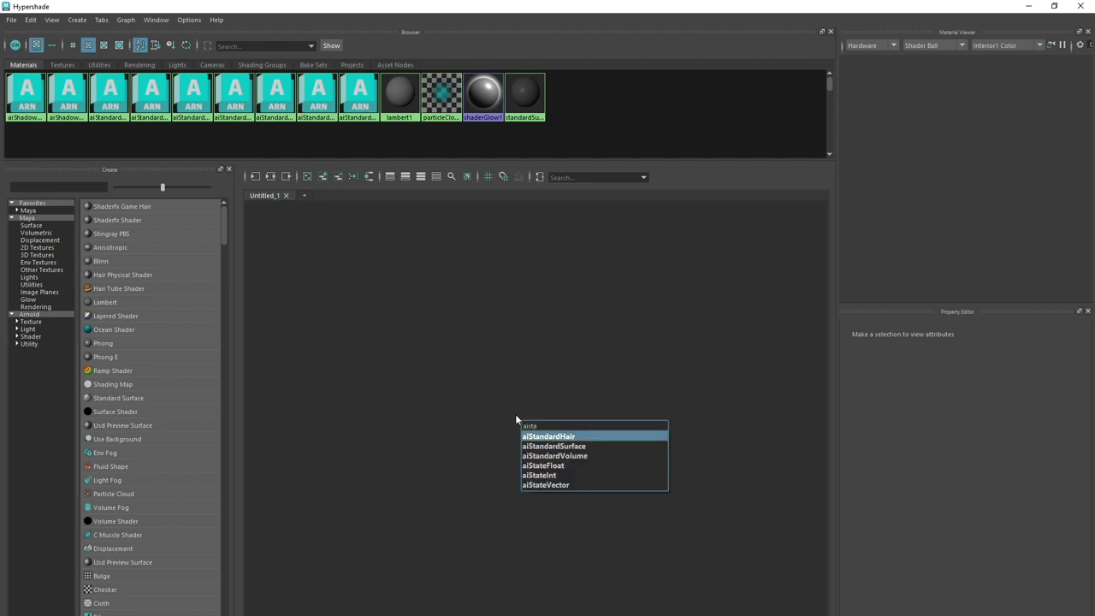
pyautogui.press('Return')
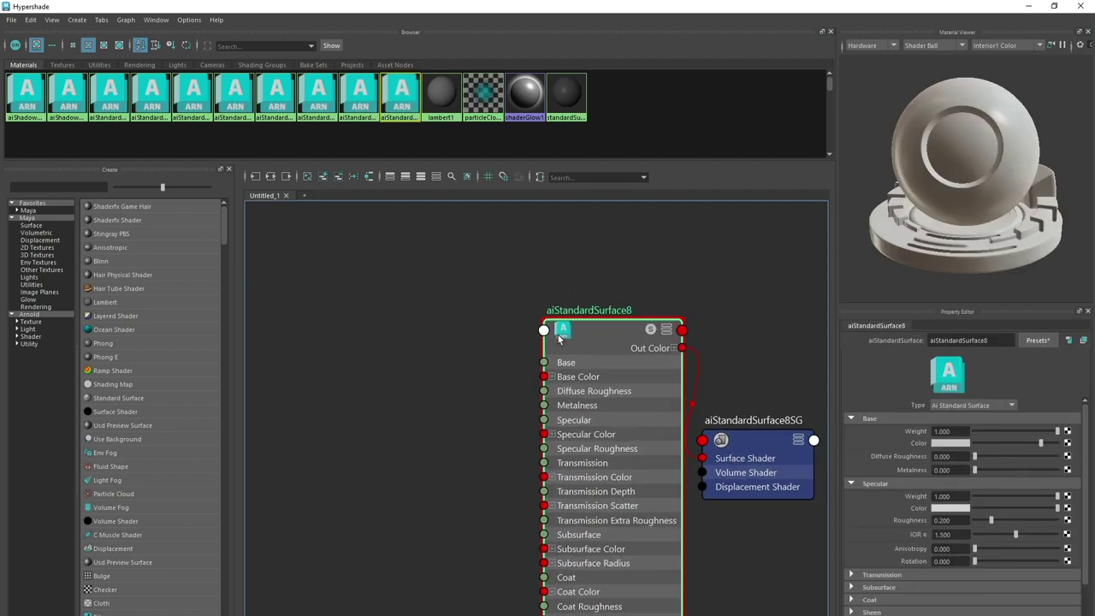
pyautogui.moveTo(598, 326); pyautogui.dragTo(572, 326)
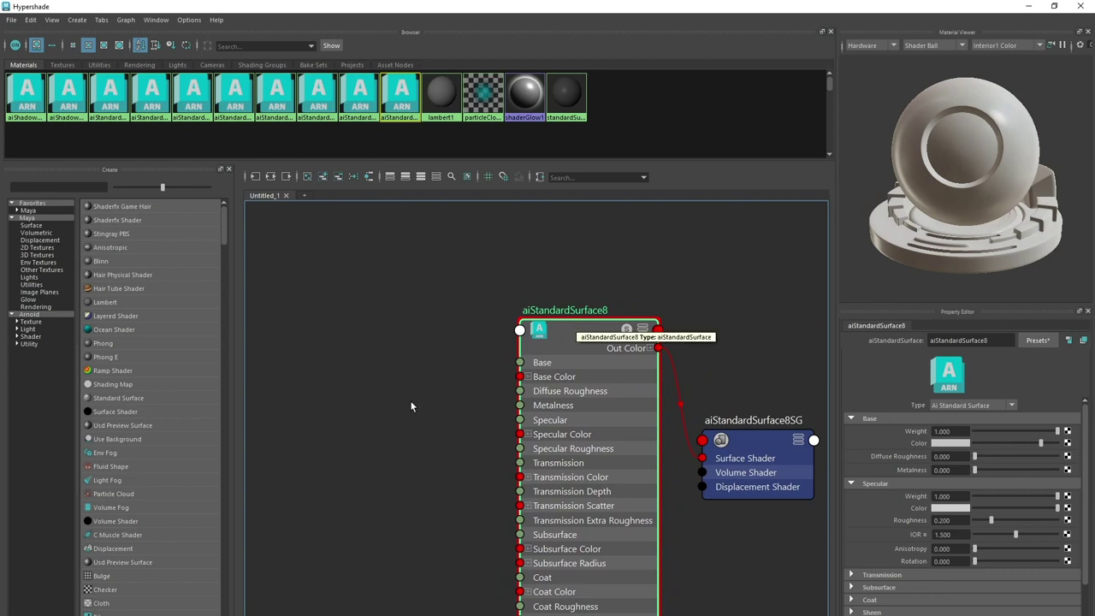
# Add an aiUserDataColor node beside the aiStandardSurface material and set its attribute to point_color
pyautogui.click(376, 392)
pyautogui.press('Tab')
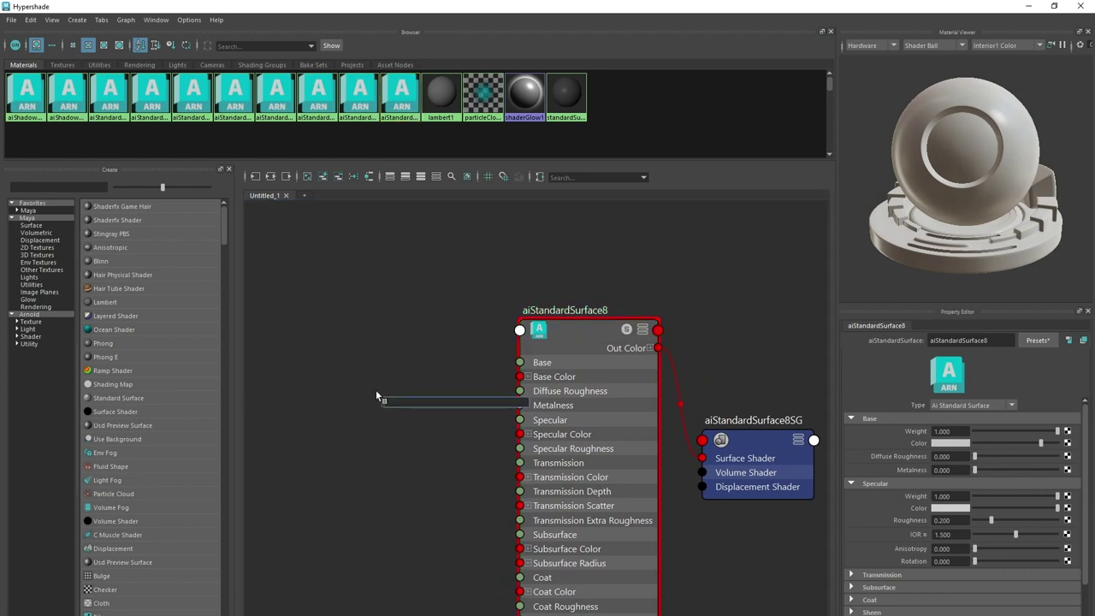
pyautogui.write('aiuser')
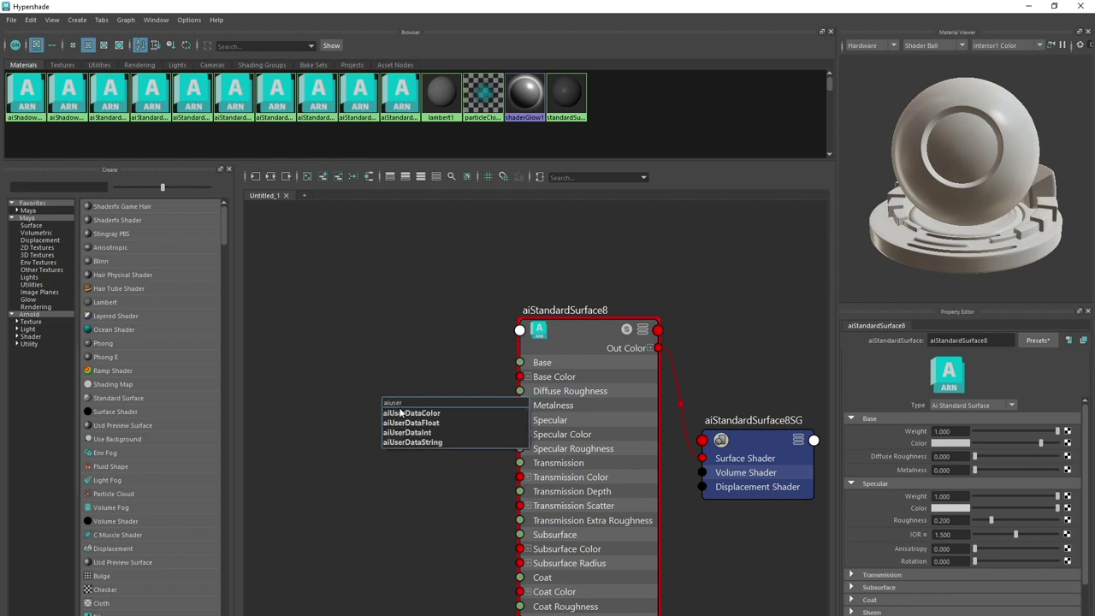
pyautogui.click(407, 412)
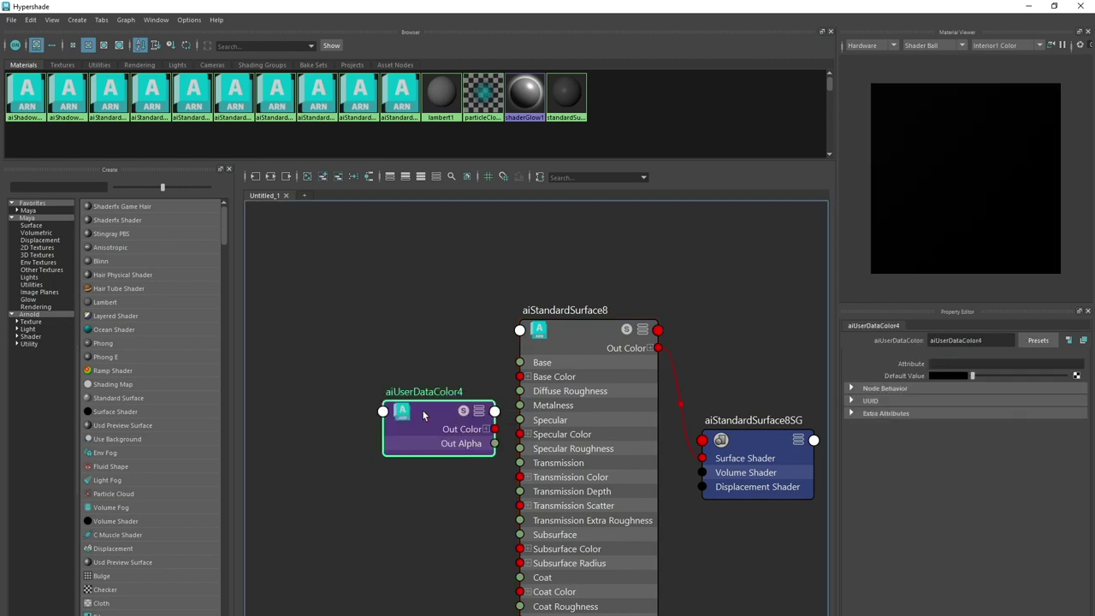
pyautogui.moveTo(422, 411); pyautogui.dragTo(329, 350)
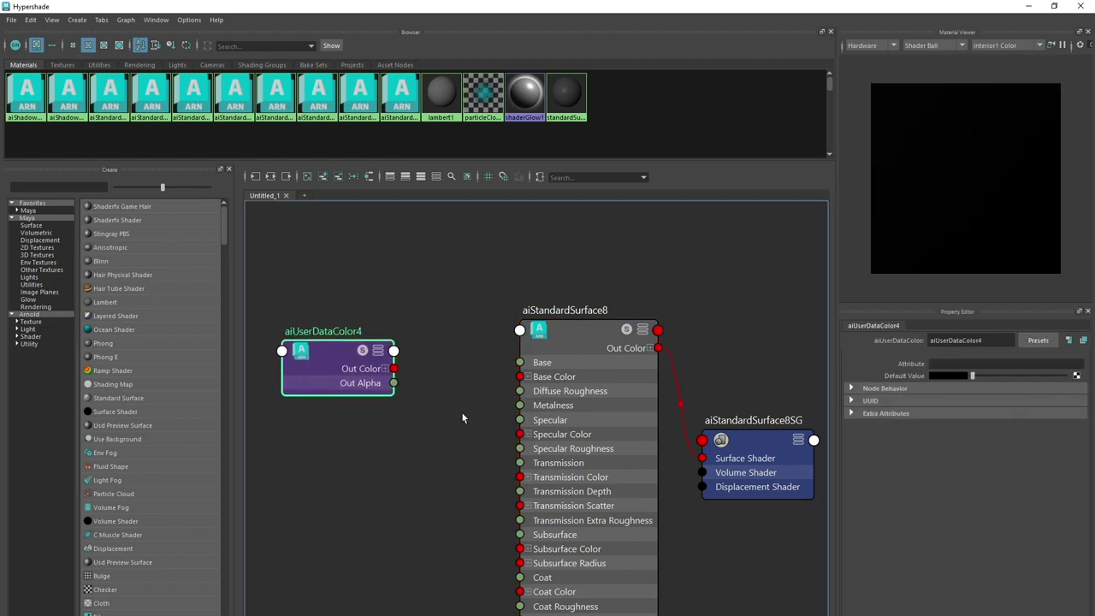
pyautogui.click(953, 363)
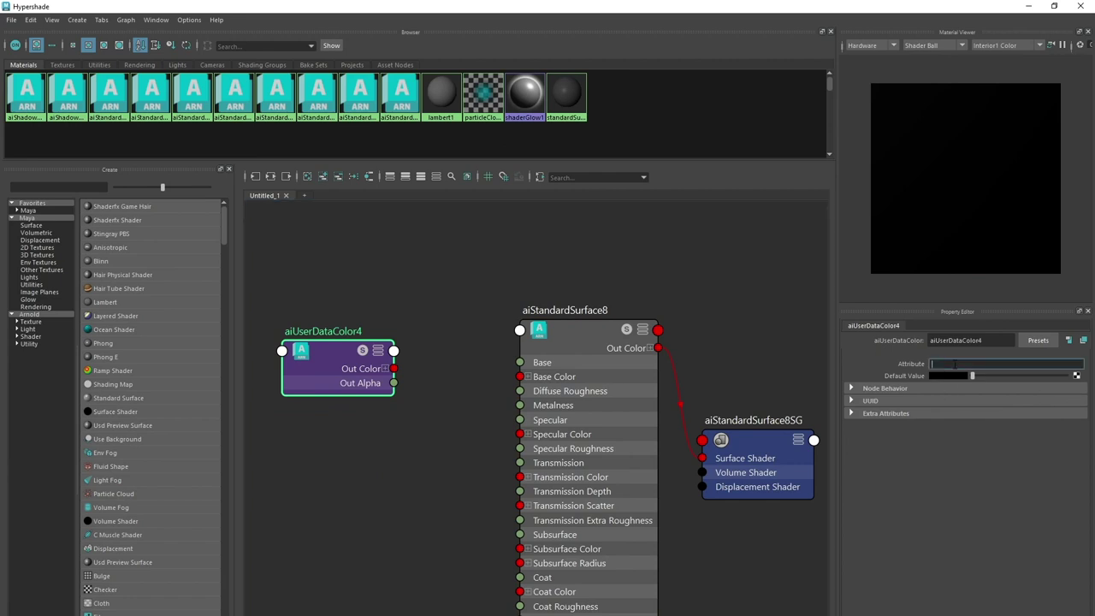
pyautogui.write('point_color')
pyautogui.press('Return')
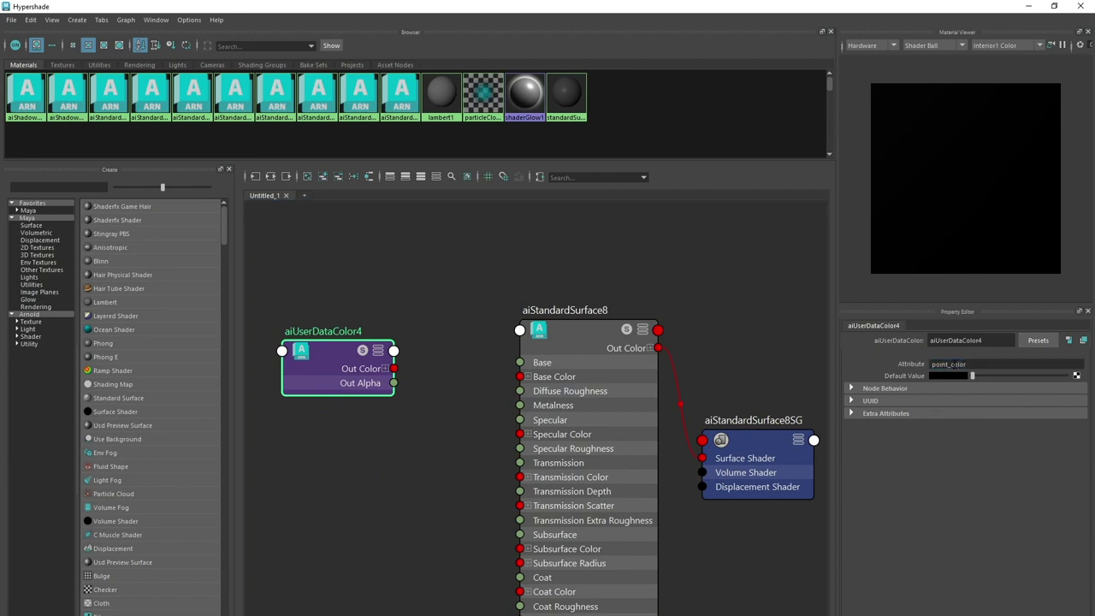
# Connect aiUserDataColor's Out Color to the Base Color of the new aiStandardSurface material
pyautogui.moveTo(329, 358); pyautogui.dragTo(318, 354)
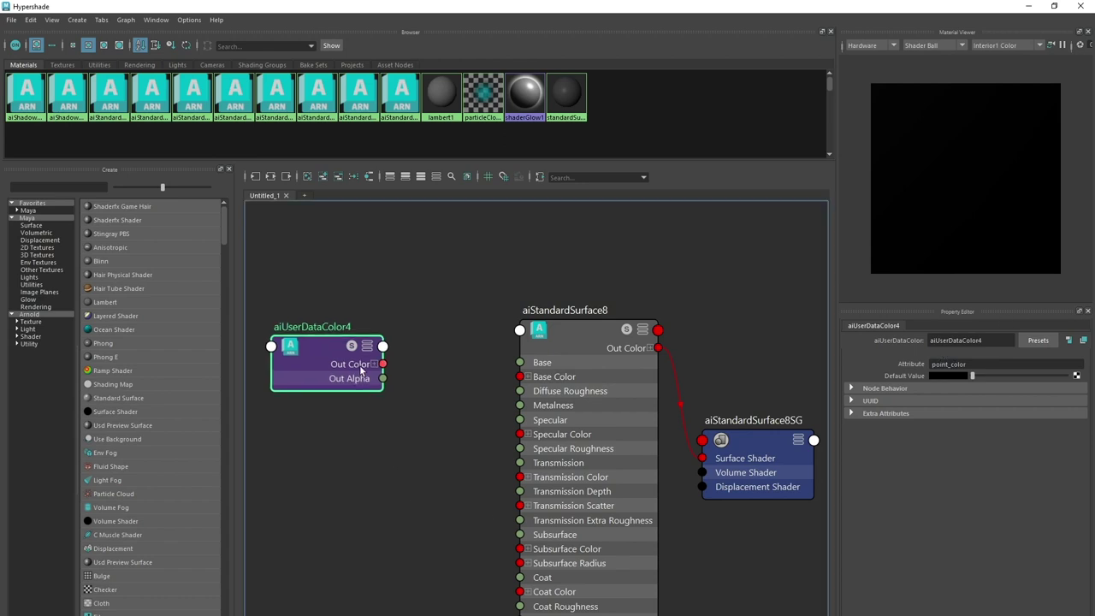
pyautogui.moveTo(383, 364); pyautogui.dragTo(525, 384)
pyautogui.click(526, 385)
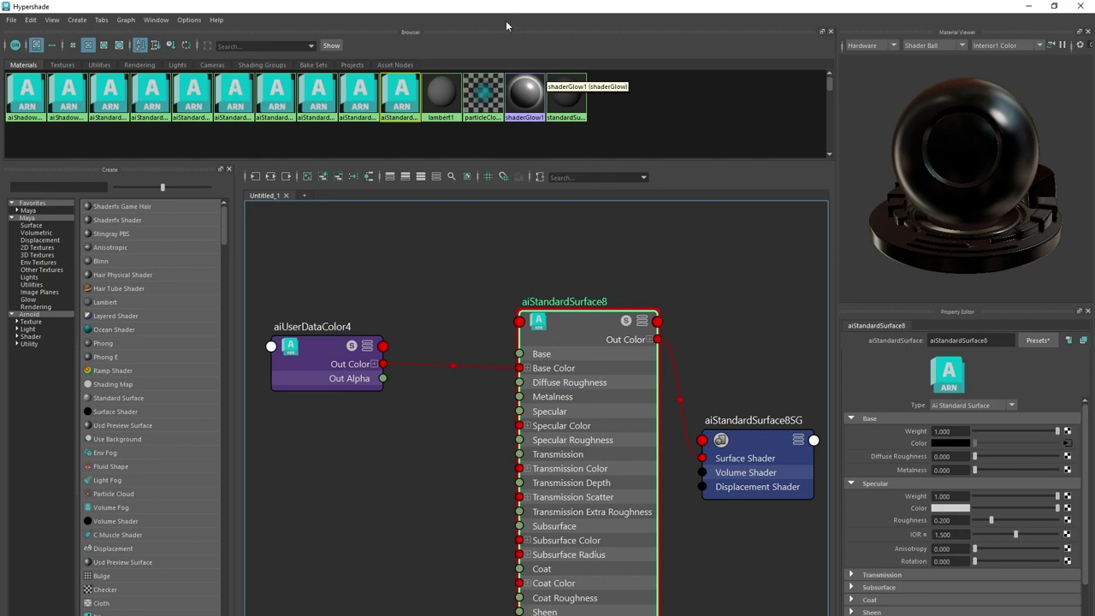
# Bring the new aiStandardSurface material into the Bifrost graph and connect its material_reference to the new assign_material node's surface_material input
pyautogui.moveTo(510, 7); pyautogui.dragTo(866, 94)
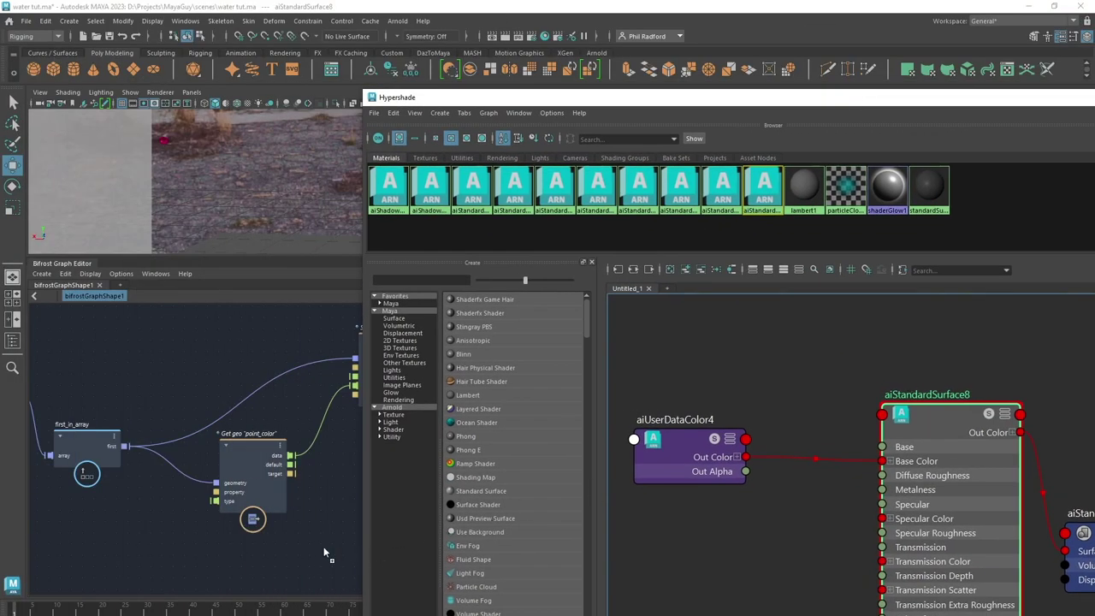
pyautogui.moveTo(325, 553); pyautogui.dragTo(325, 555, button='middle')
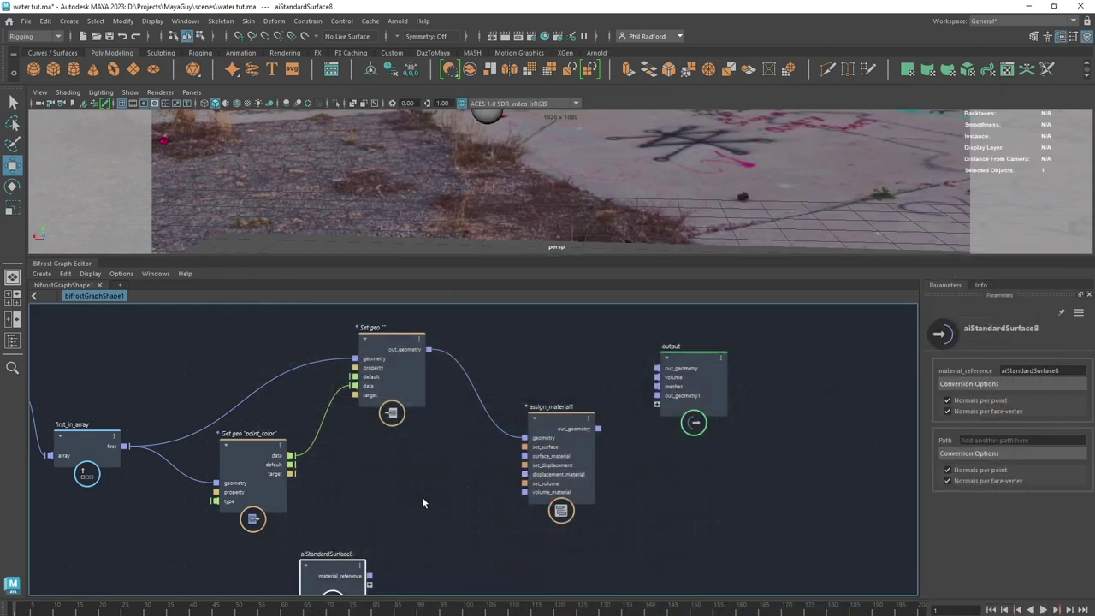
pyautogui.keyDown('alt'); pyautogui.moveTo(384, 588); pyautogui.dragTo(474, 486, button='middle'); pyautogui.keyUp('alt')
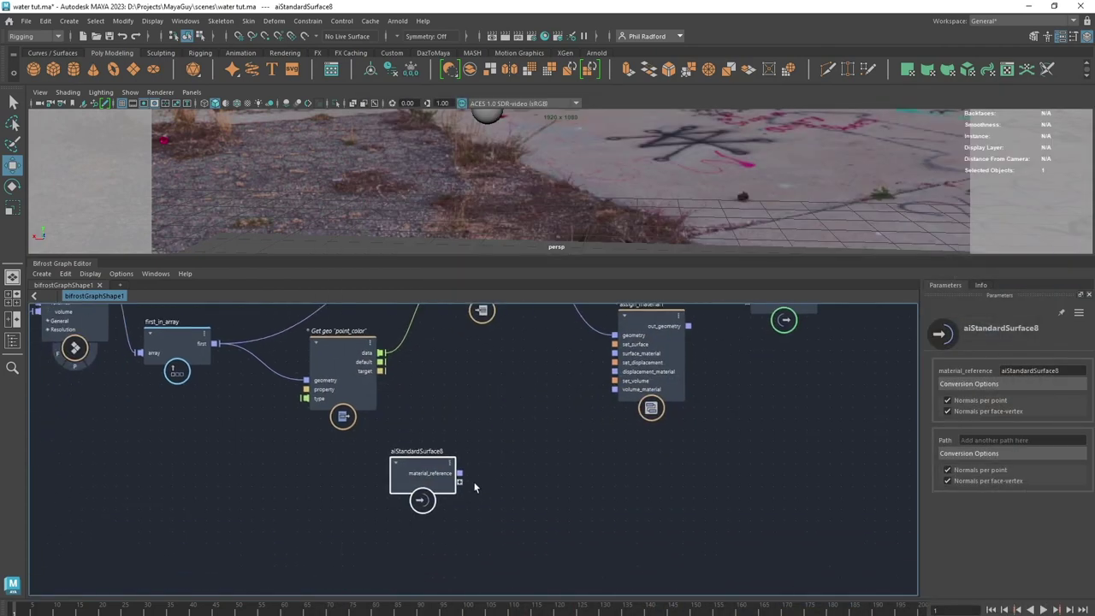
pyautogui.moveTo(460, 473); pyautogui.dragTo(631, 359)
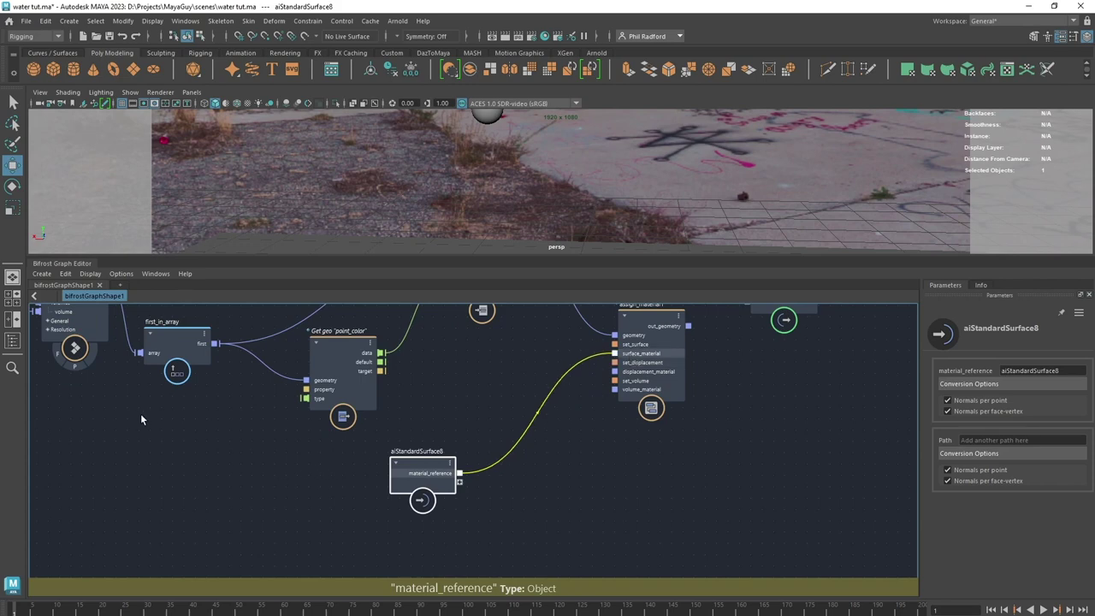
# Check the base colors of the two source_color_property nodes feeding the fluid sources
pyautogui.keyDown('alt'); pyautogui.moveTo(159, 418); pyautogui.dragTo(807, 579, button='middle'); pyautogui.keyUp('alt')
pyautogui.keyDown('alt'); pyautogui.moveTo(157, 438); pyautogui.dragTo(296, 484, button='middle'); pyautogui.keyUp('alt')
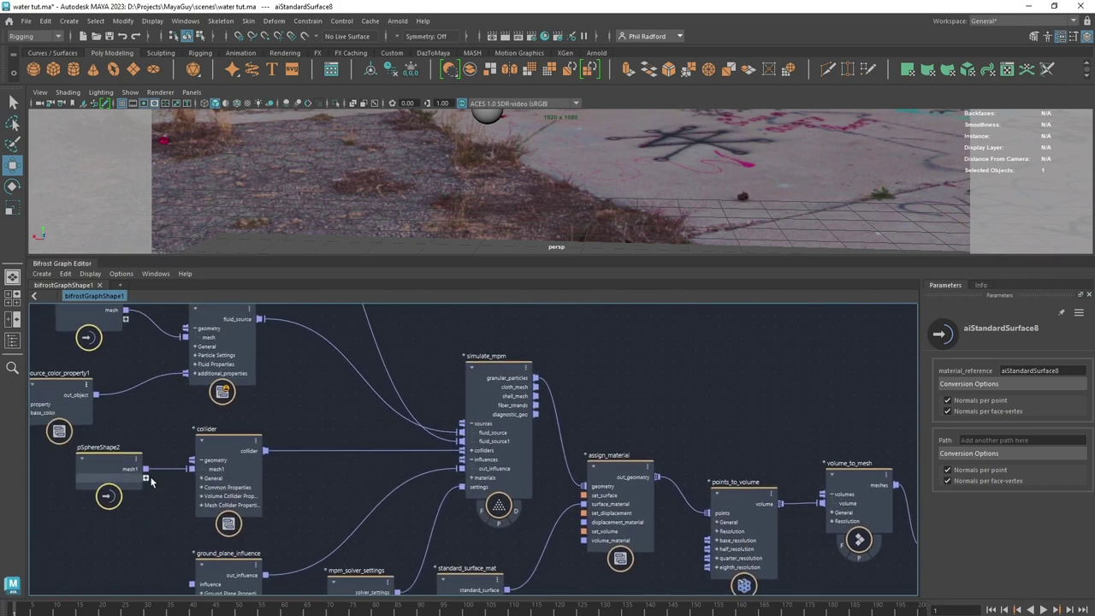
pyautogui.moveTo(150, 481); pyautogui.dragTo(399, 550, button='middle')
pyautogui.click(329, 462)
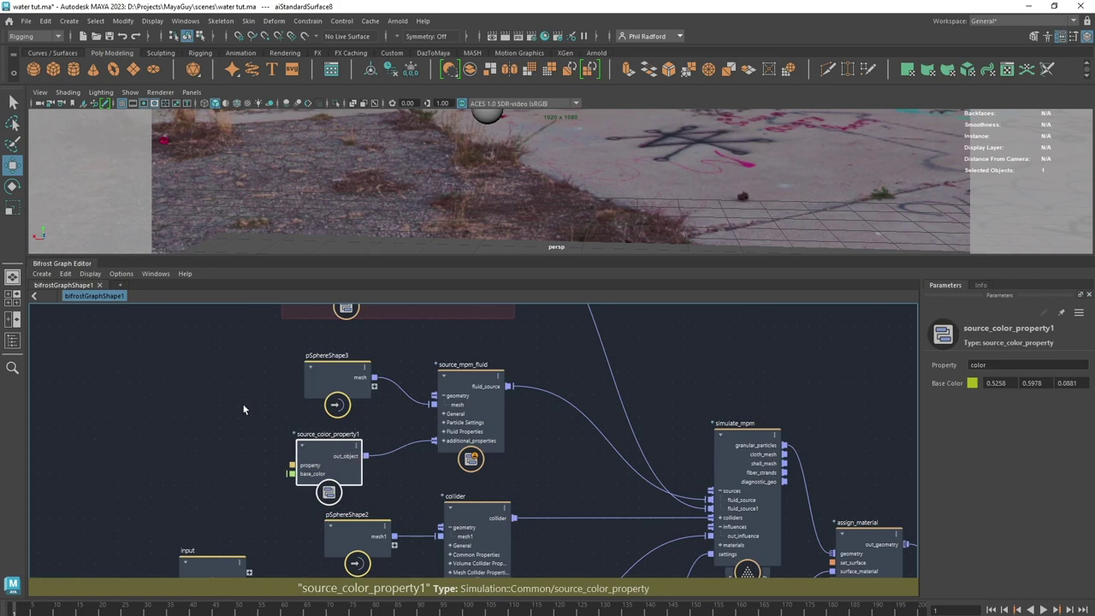
pyautogui.keyDown('alt'); pyautogui.moveTo(301, 340); pyautogui.dragTo(236, 472, button='middle'); pyautogui.keyUp('alt')
pyautogui.click(343, 410)
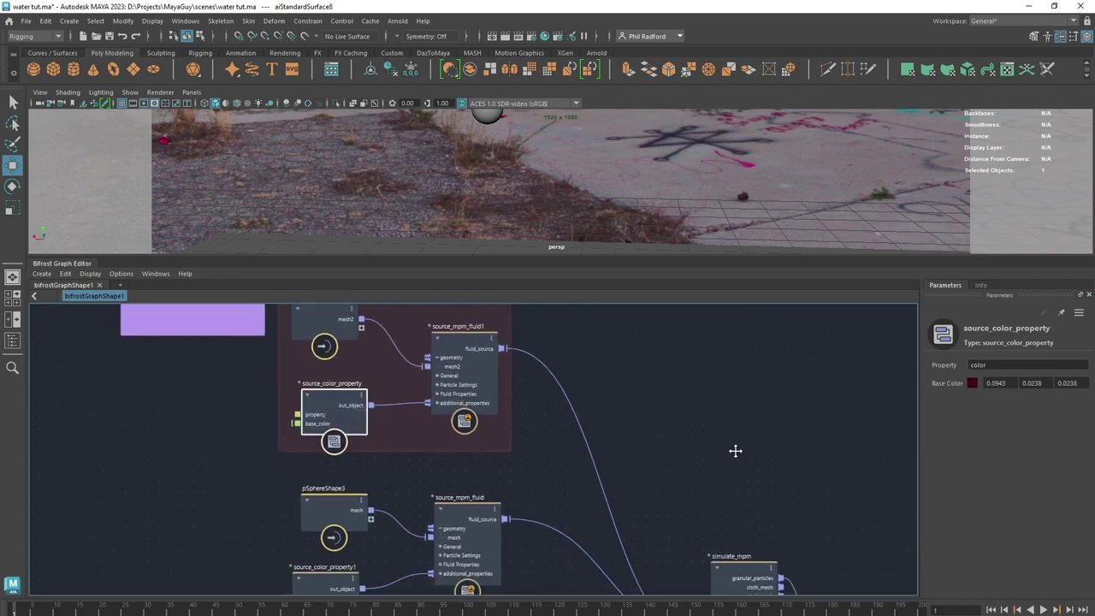
# Connect the out_geometry of the assign_material node following set_geo_property to a new port on the output node
pyautogui.moveTo(736, 451); pyautogui.dragTo(301, 389, button='middle')
pyautogui.moveTo(737, 536); pyautogui.dragTo(573, 515, button='middle')
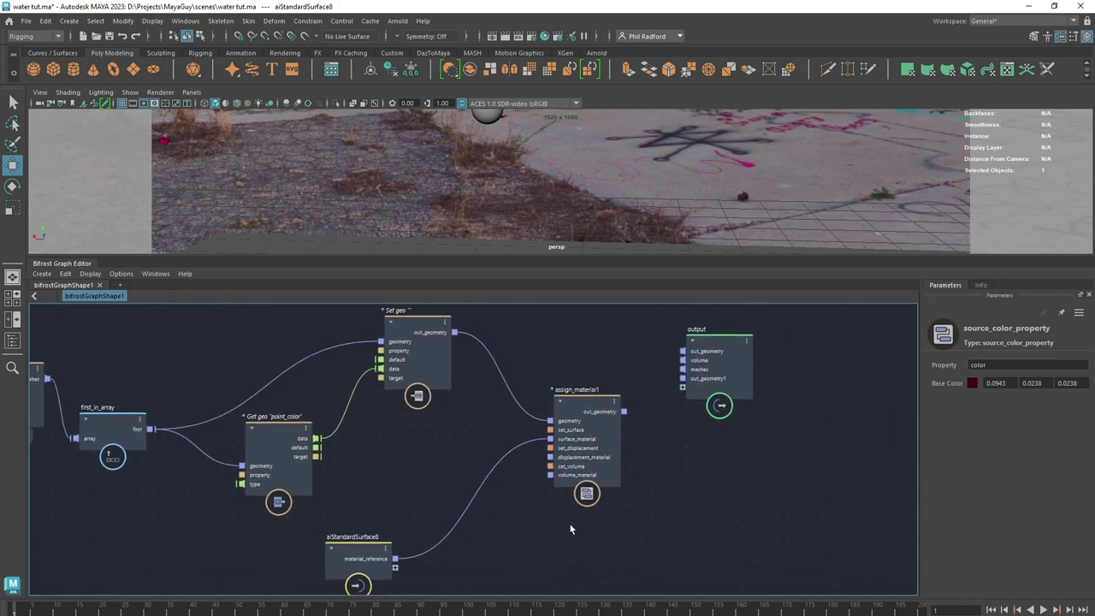
pyautogui.moveTo(623, 411); pyautogui.dragTo(700, 390)
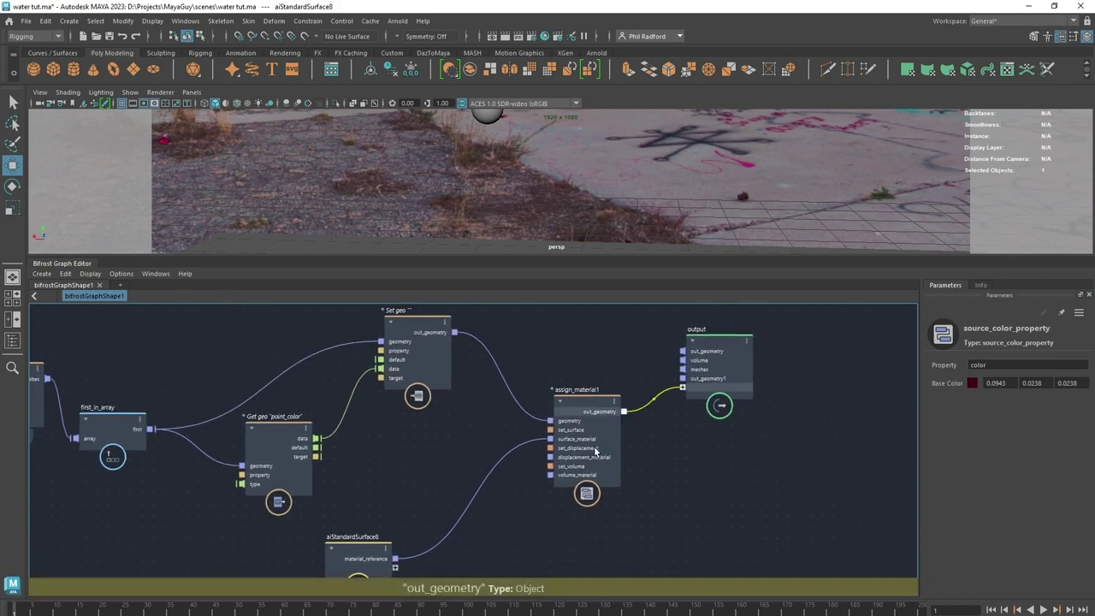
# Enlarge the viewport, play the fluid simulation to frame 22, and render that frame in the Arnold RenderView
pyautogui.moveTo(549, 333); pyautogui.dragTo(582, 387, button='middle')
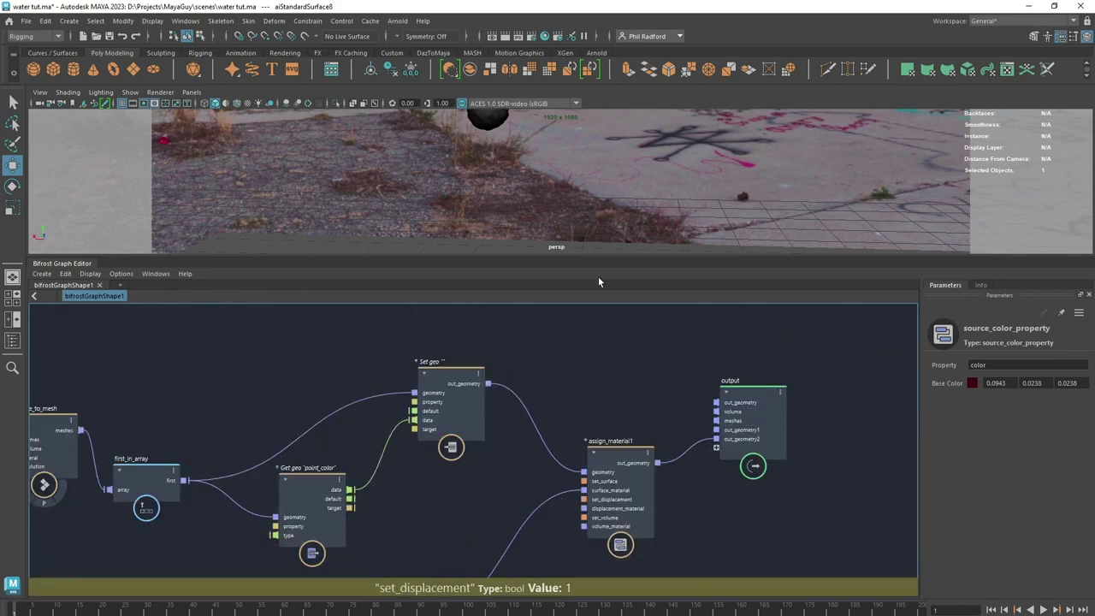
pyautogui.moveTo(599, 257); pyautogui.dragTo(598, 455)
pyautogui.keyDown('alt'); pyautogui.moveTo(569, 263); pyautogui.dragTo(556, 273); pyautogui.keyUp('alt')
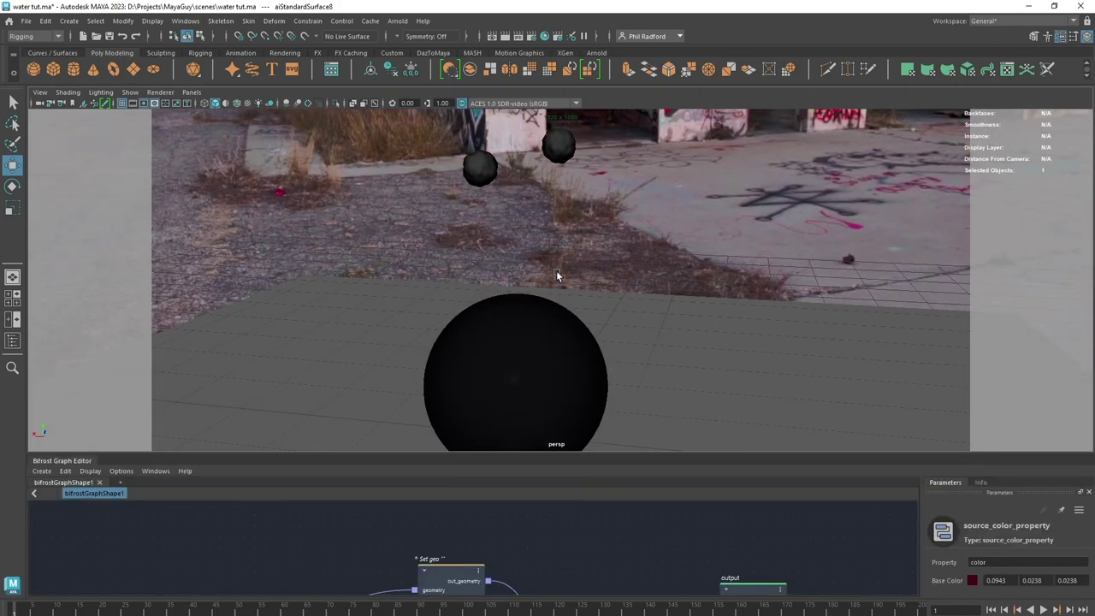
pyautogui.click(1044, 610)
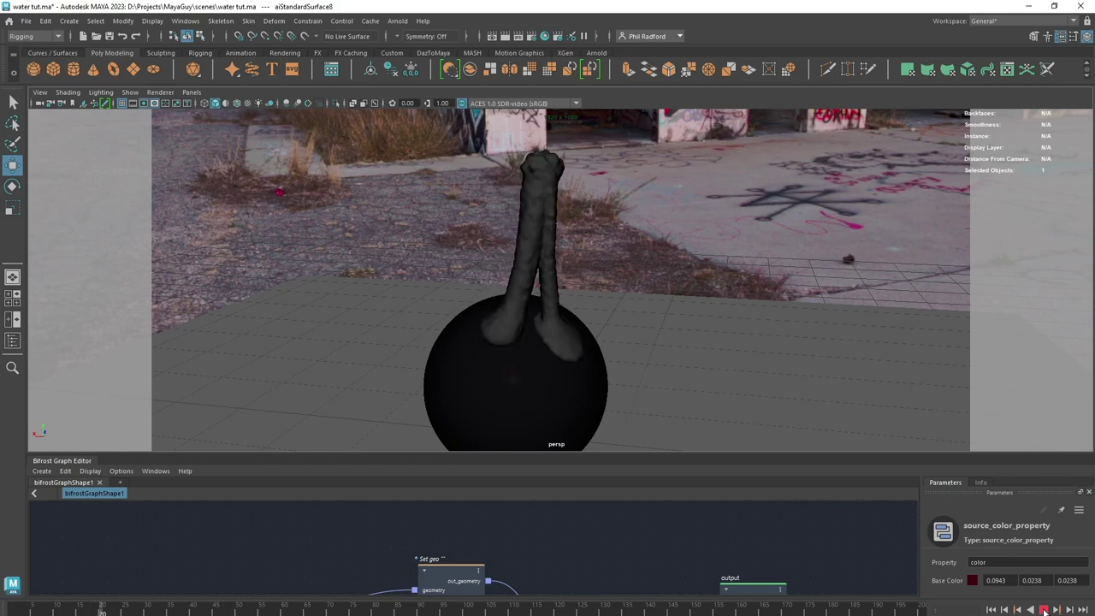
pyautogui.click(1044, 610)
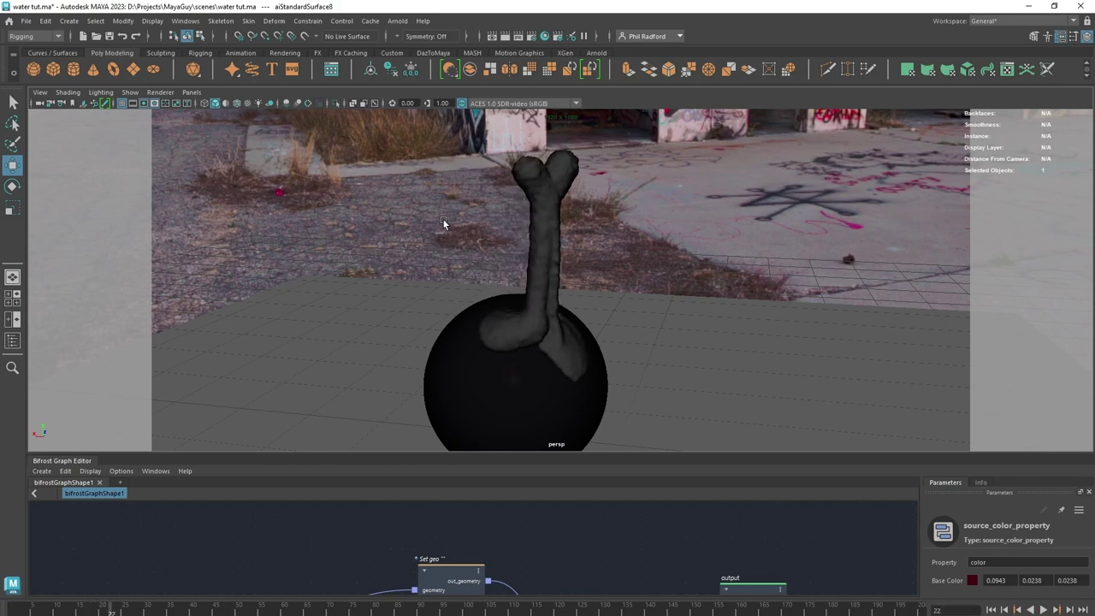
pyautogui.click(397, 20)
pyautogui.click(436, 54)
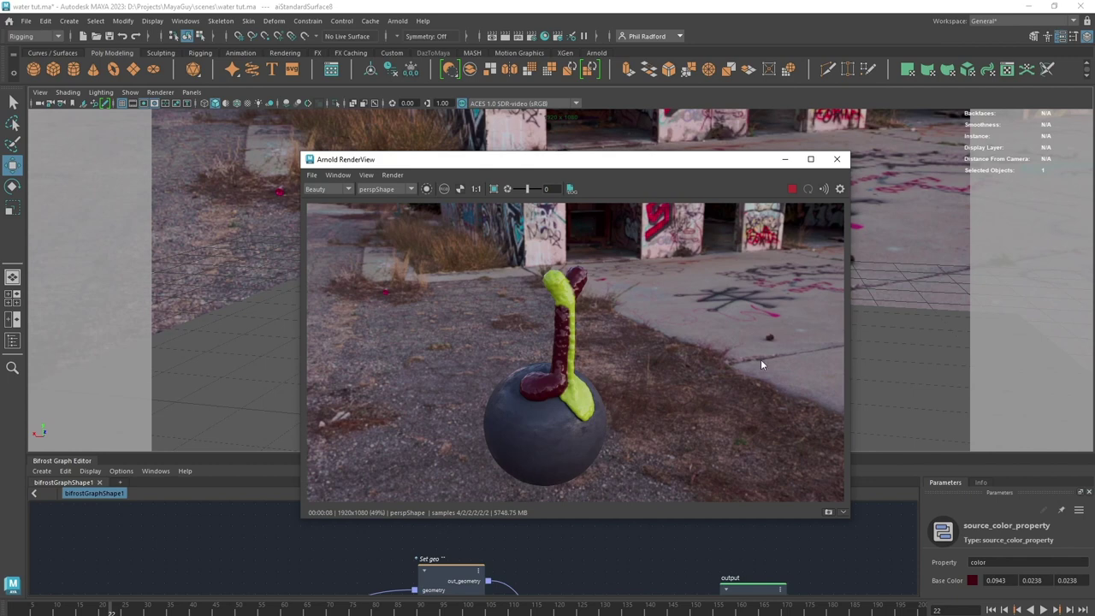
# Close the render view and review the get_geo_property and set_geo_property nodes after first_in_array
pyautogui.click(836, 159)
pyautogui.moveTo(606, 452); pyautogui.dragTo(611, 341)
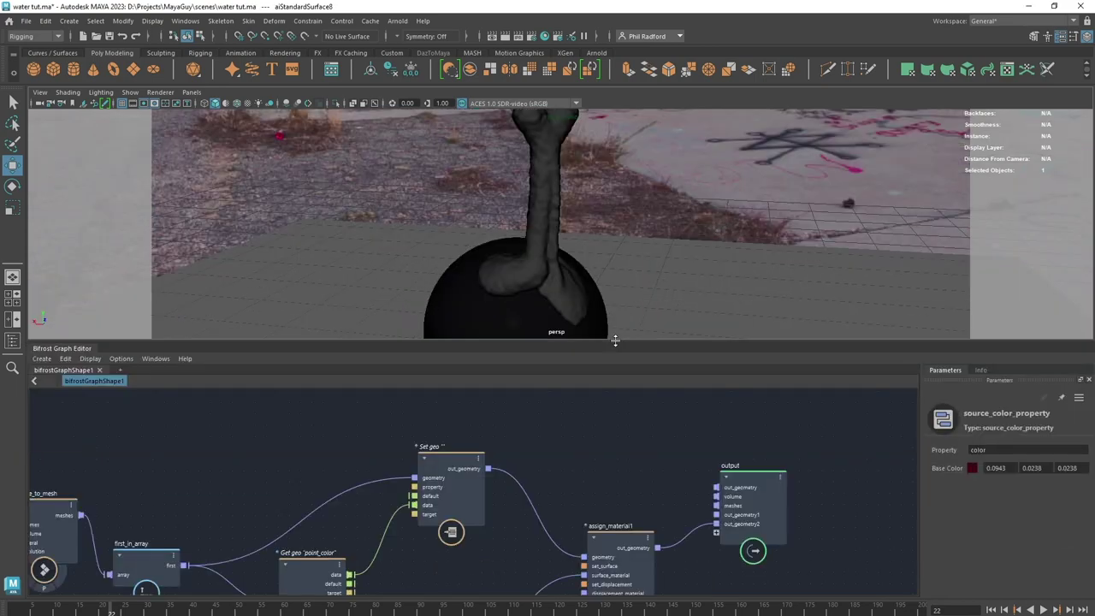
pyautogui.scroll(-3, 559, 452)
pyautogui.keyDown('alt'); pyautogui.moveTo(459, 429); pyautogui.dragTo(620, 434, button='middle'); pyautogui.keyUp('alt')
pyautogui.moveTo(393, 513); pyautogui.dragTo(388, 516)
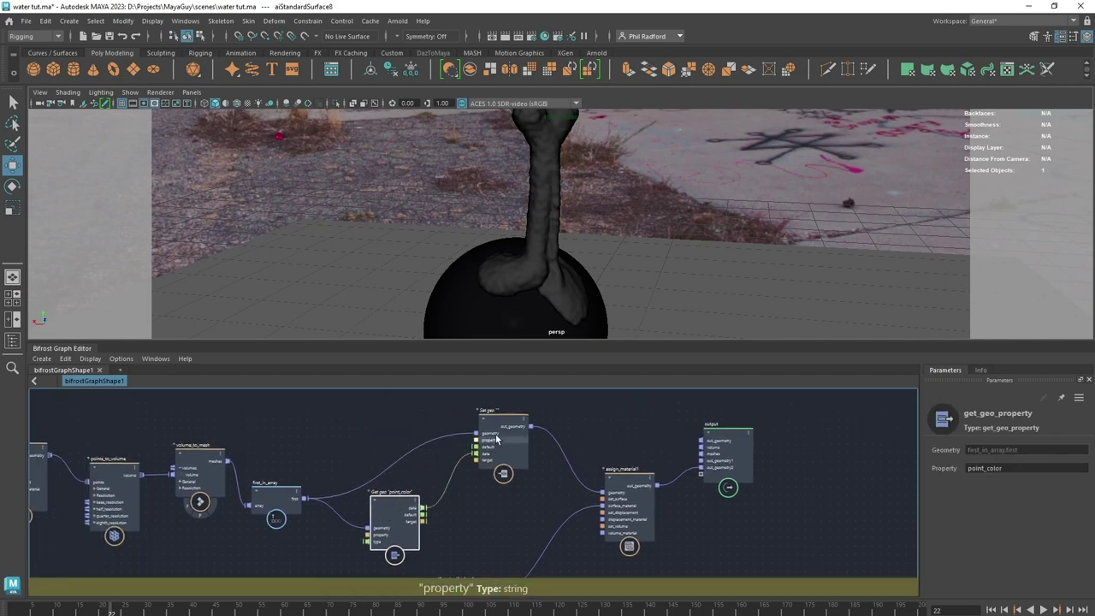
pyautogui.moveTo(496, 432); pyautogui.dragTo(486, 426)
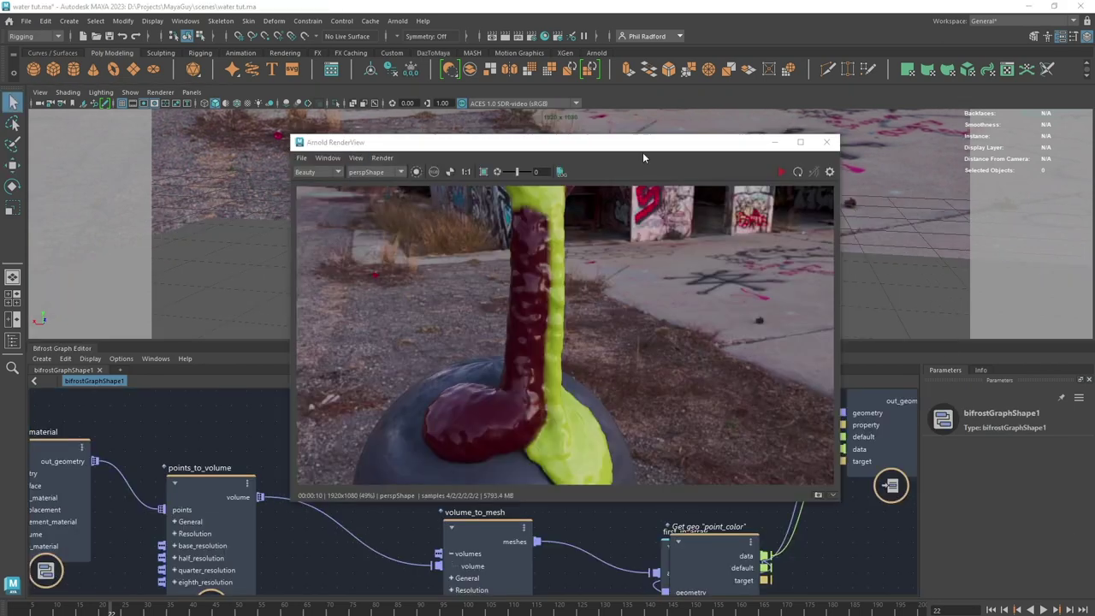
# Add a smooth_voxel_property node to the Bifrost graph and place it between points_to_volume and volume_to_mesh
pyautogui.moveTo(643, 157); pyautogui.dragTo(810, 89)
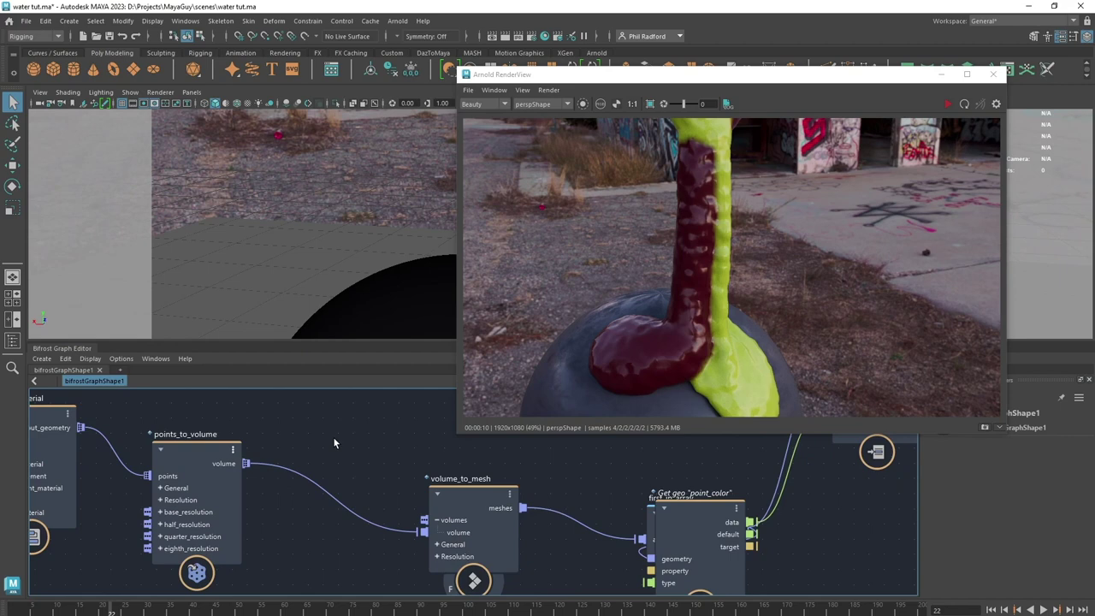
pyautogui.press('Tab')
pyautogui.write('smoo')
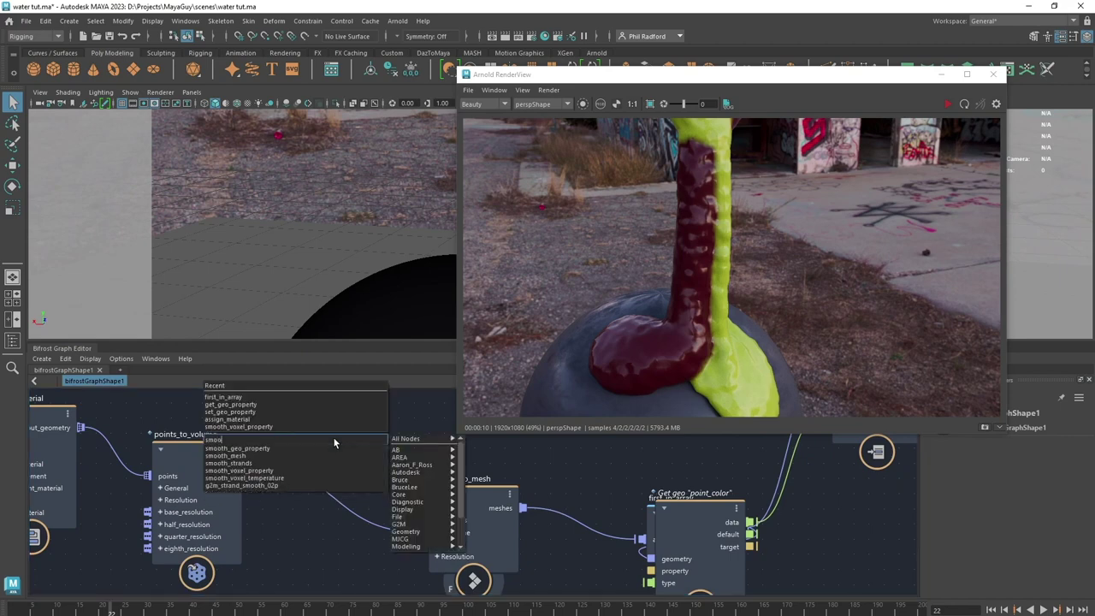
pyautogui.press('Down')
pyautogui.press('Down')
pyautogui.press('Down')
pyautogui.press('Down')
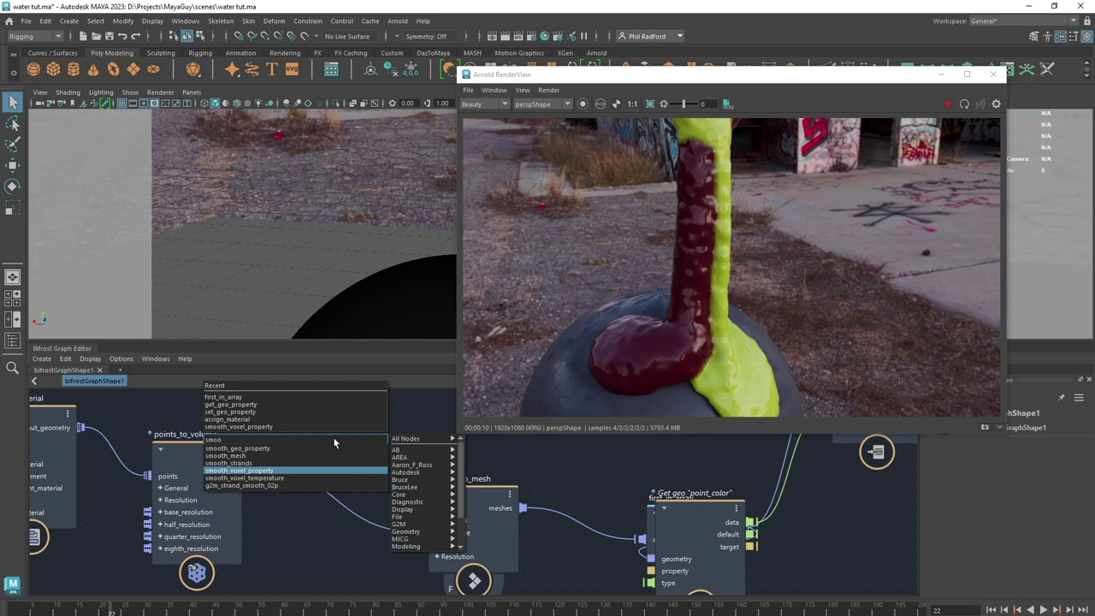
pyautogui.press('Return')
pyautogui.moveTo(336, 466); pyautogui.dragTo(324, 477)
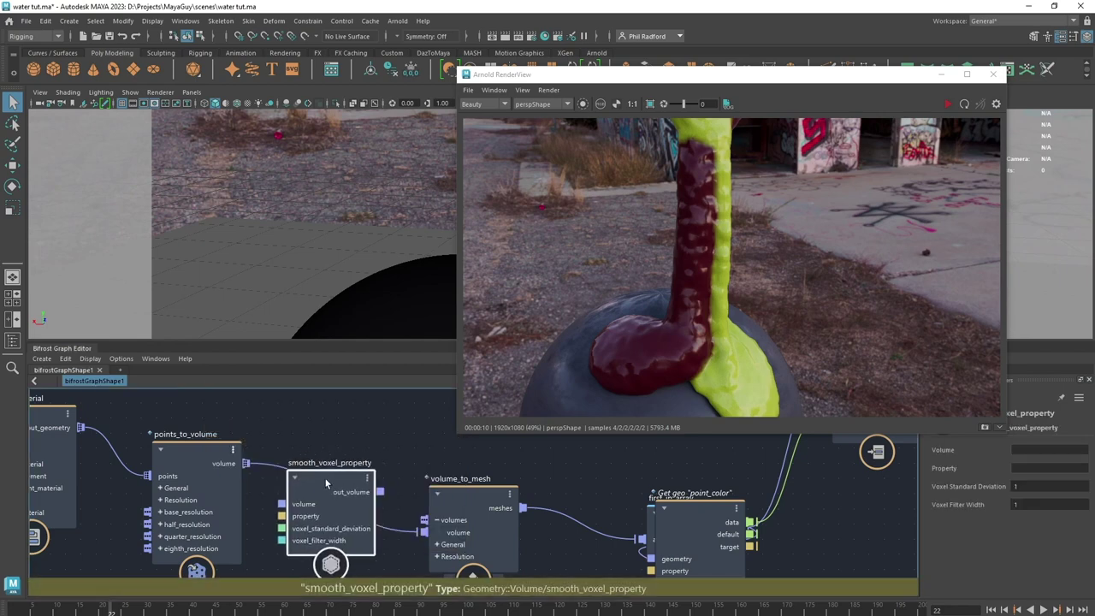
# Shrink the render window and set the smooth_voxel_property node's Property to voxel_color
pyautogui.moveTo(771, 431); pyautogui.dragTo(774, 254)
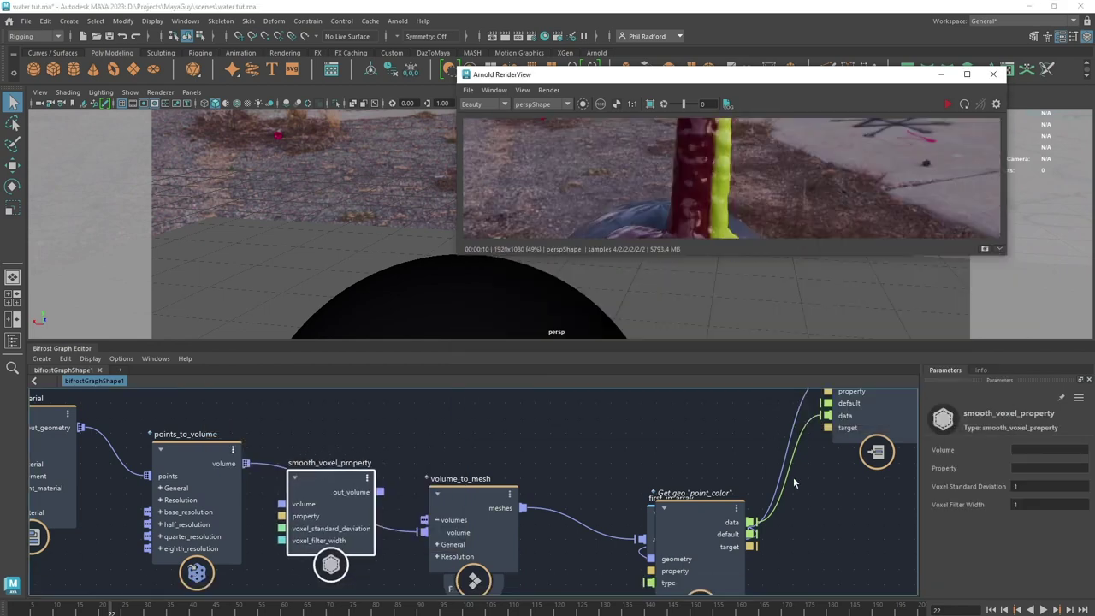
pyautogui.click(1042, 468)
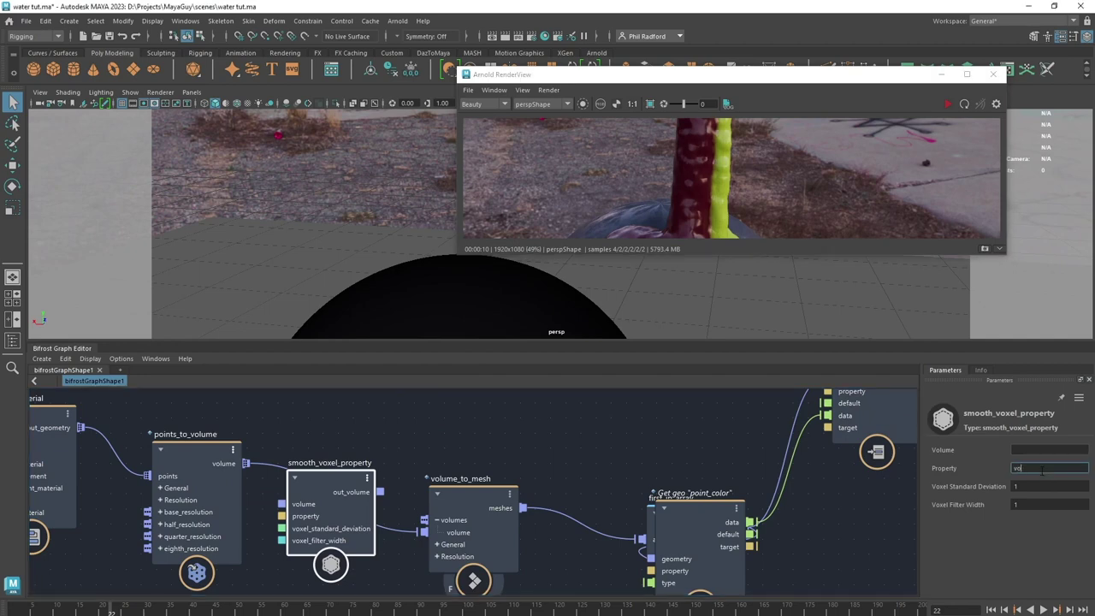
pyautogui.write('voxel_color')
# Wire smooth_voxel_property between points_to_volume's volume output and volume_to_mesh's volumes input, replacing their direct connection
pyautogui.moveTo(299, 432); pyautogui.dragTo(362, 432, button='middle')
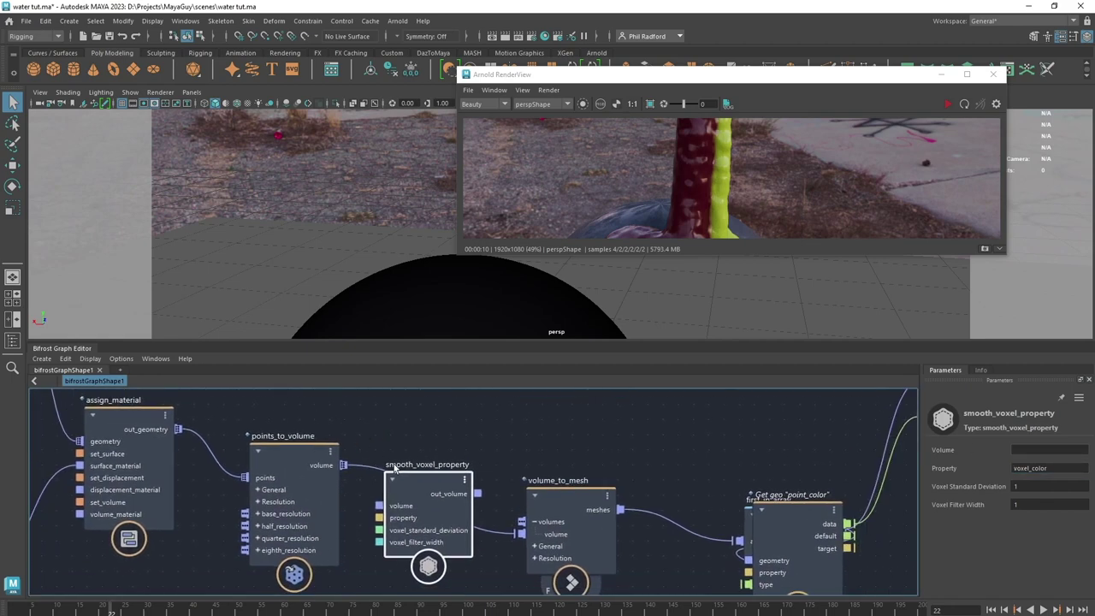
pyautogui.moveTo(424, 517); pyautogui.dragTo(449, 461)
pyautogui.moveTo(492, 537); pyautogui.dragTo(403, 448)
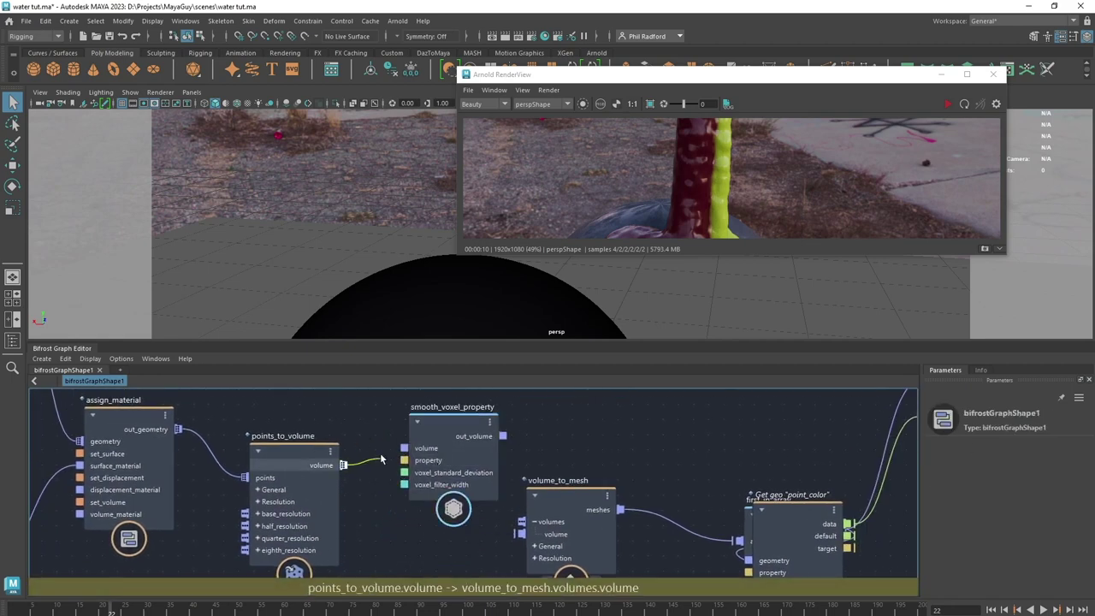
pyautogui.moveTo(505, 437); pyautogui.dragTo(523, 522)
pyautogui.moveTo(525, 524); pyautogui.dragTo(521, 522)
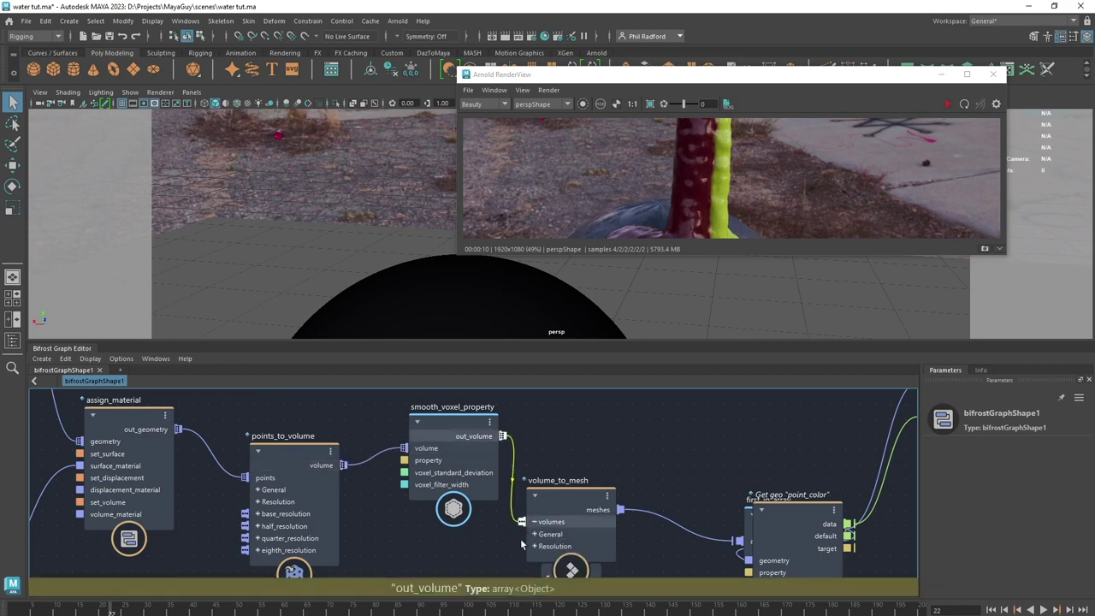
pyautogui.moveTo(461, 431); pyautogui.dragTo(442, 445)
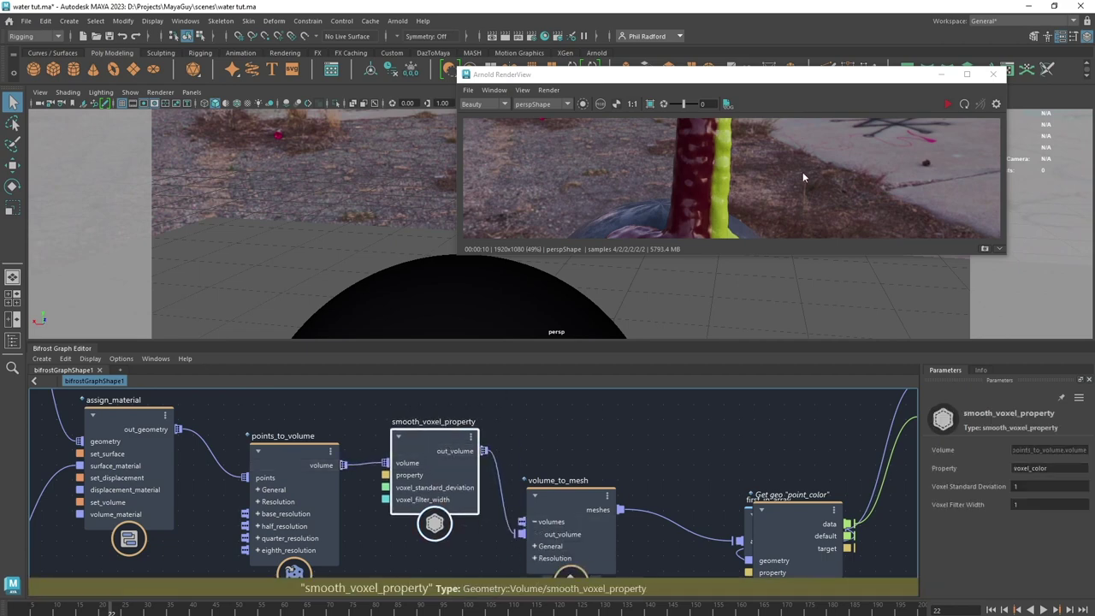
# Move the render window aside and play the smoothed fluid simulation to frame 21
pyautogui.moveTo(638, 75); pyautogui.dragTo(2, 100)
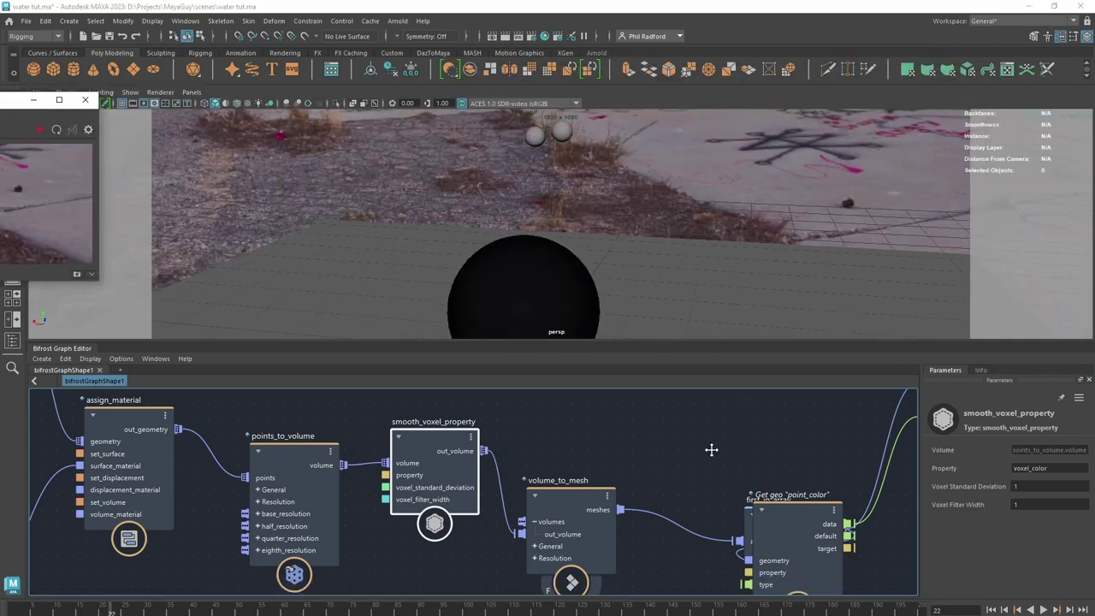
pyautogui.keyDown('alt'); pyautogui.moveTo(712, 450); pyautogui.dragTo(583, 481, button='middle'); pyautogui.keyUp('alt')
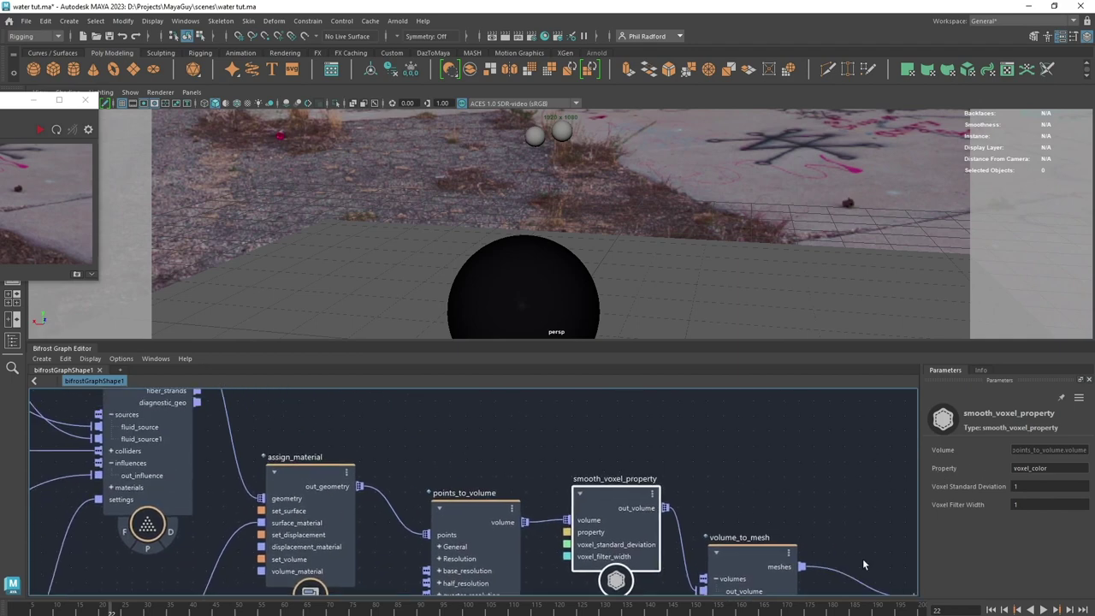
pyautogui.click(1044, 610)
pyautogui.click(1044, 610)
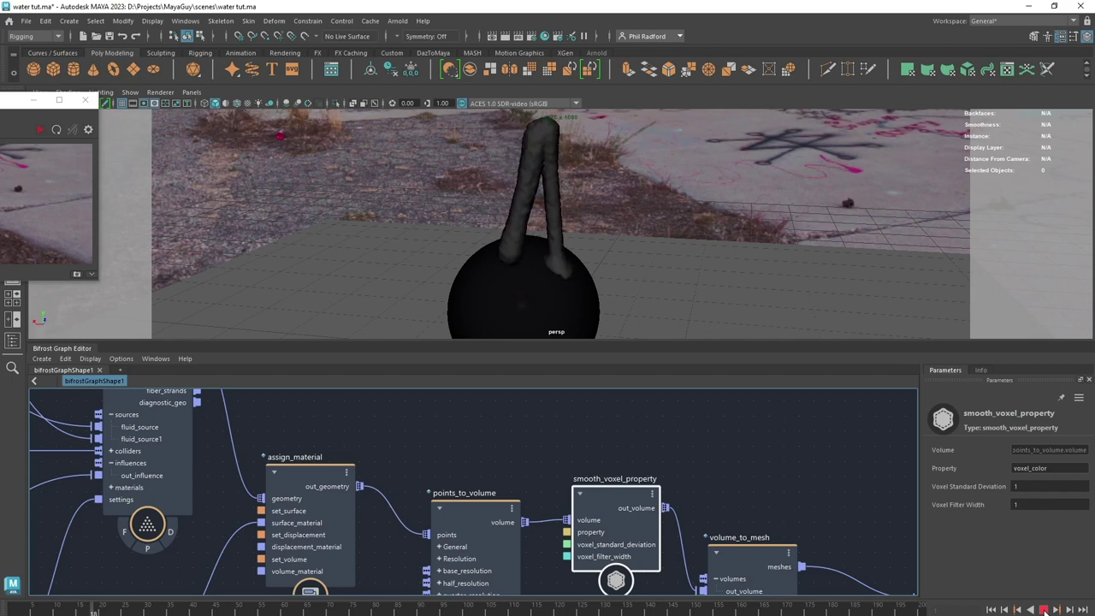
pyautogui.click(1043, 610)
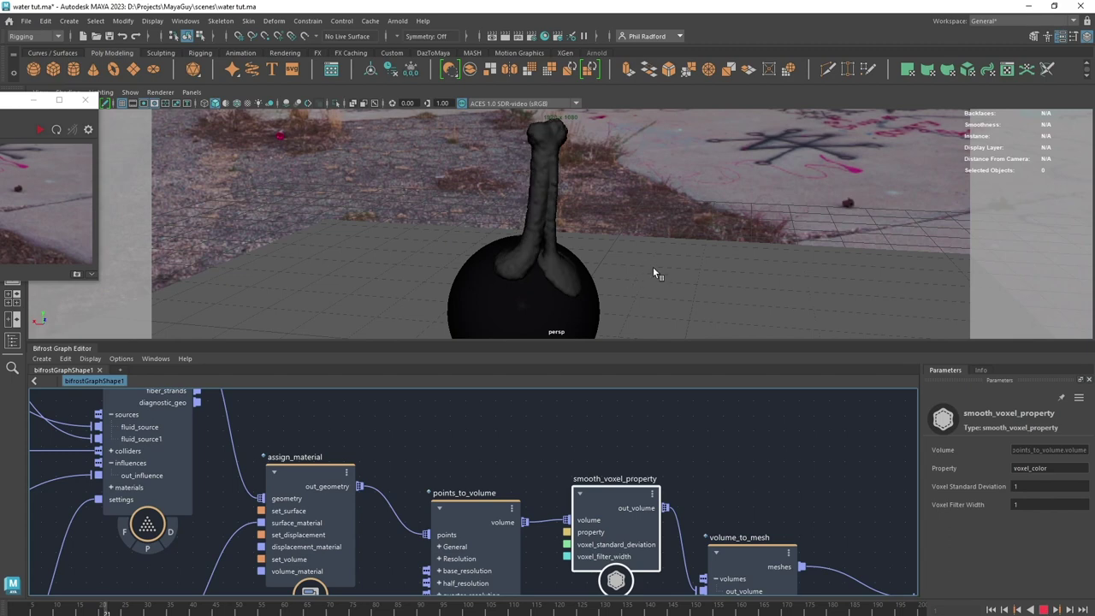
# Restart the Arnold render in an enlarged render window to inspect the blend between the two fluid colors
pyautogui.scroll(4, 619, 259)
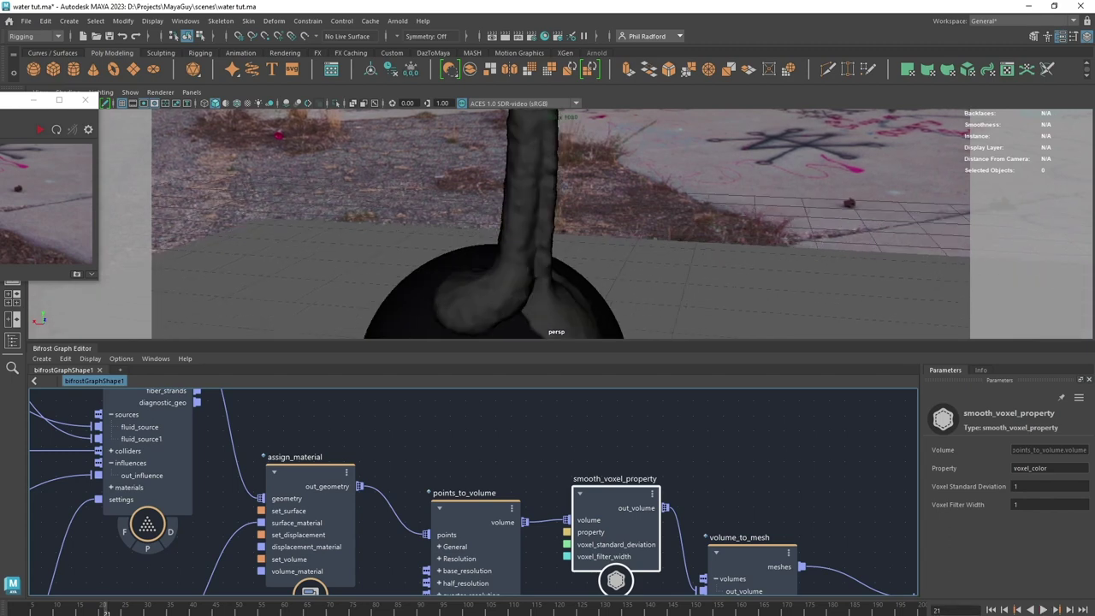
pyautogui.moveTo(1, 100); pyautogui.dragTo(653, 134)
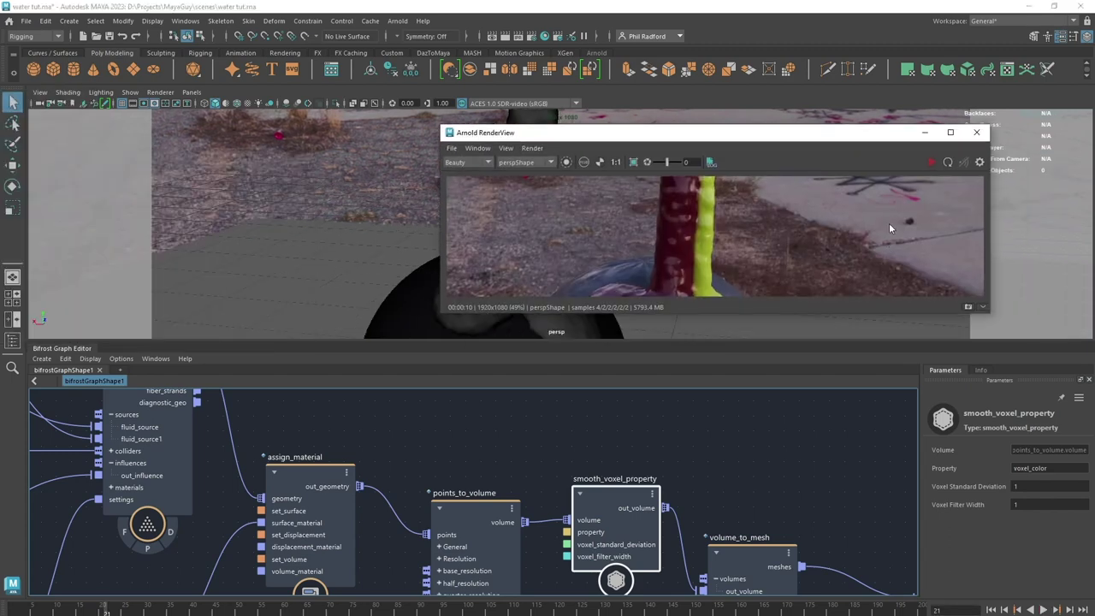
pyautogui.click(931, 162)
pyautogui.moveTo(694, 313); pyautogui.dragTo(693, 453)
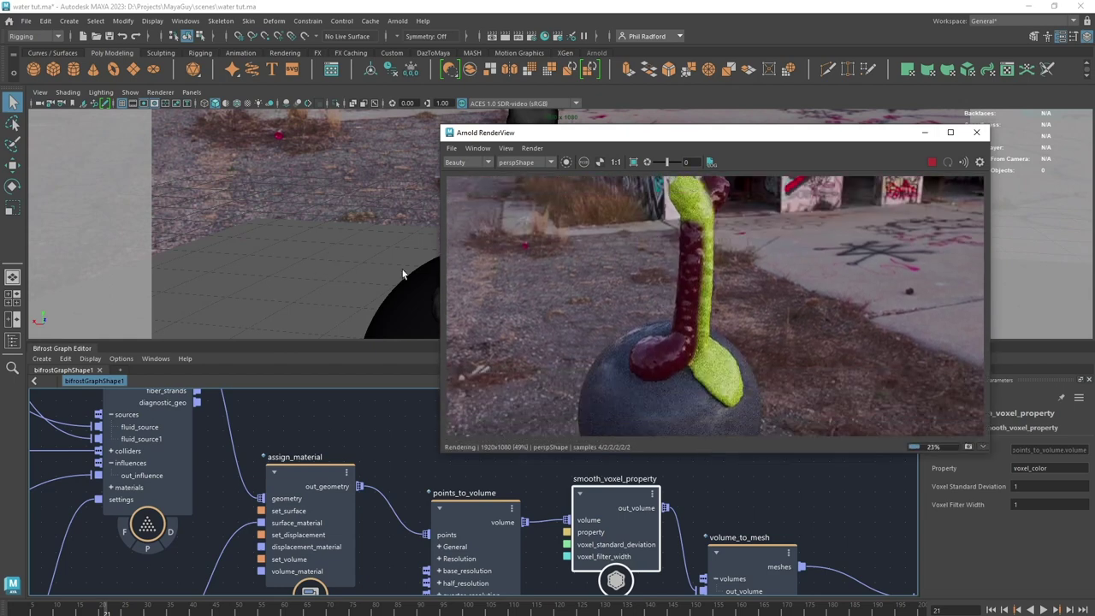
pyautogui.scroll(2, 402, 272)
pyautogui.keyDown('alt'); pyautogui.moveTo(402, 238); pyautogui.dragTo(377, 239, button='middle'); pyautogui.keyUp('alt')
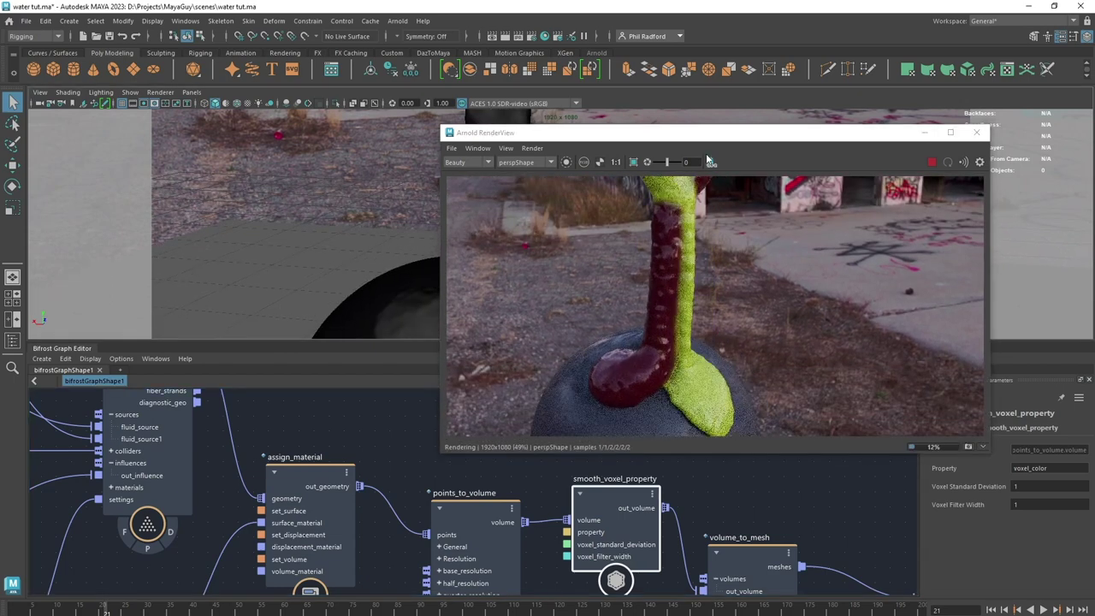
pyautogui.moveTo(707, 132); pyautogui.dragTo(696, 68)
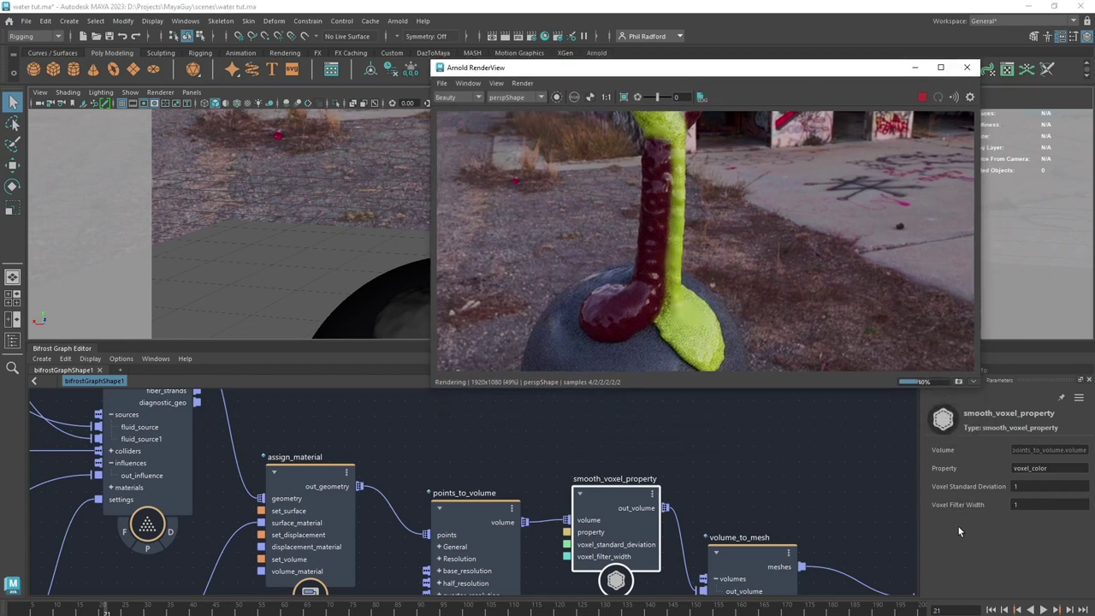
# Set smooth_voxel_property's Voxel Filter Width to 10, and try a Voxel Standard Deviation of 5 before setting it to 2
pyautogui.click(1040, 504)
pyautogui.write('10')
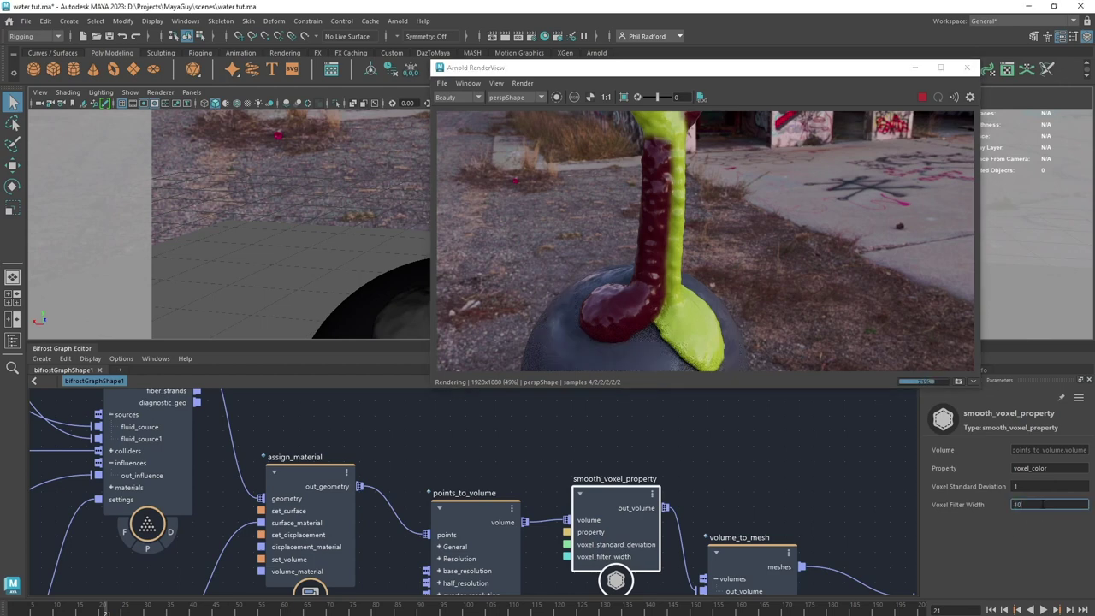
pyautogui.press('Return')
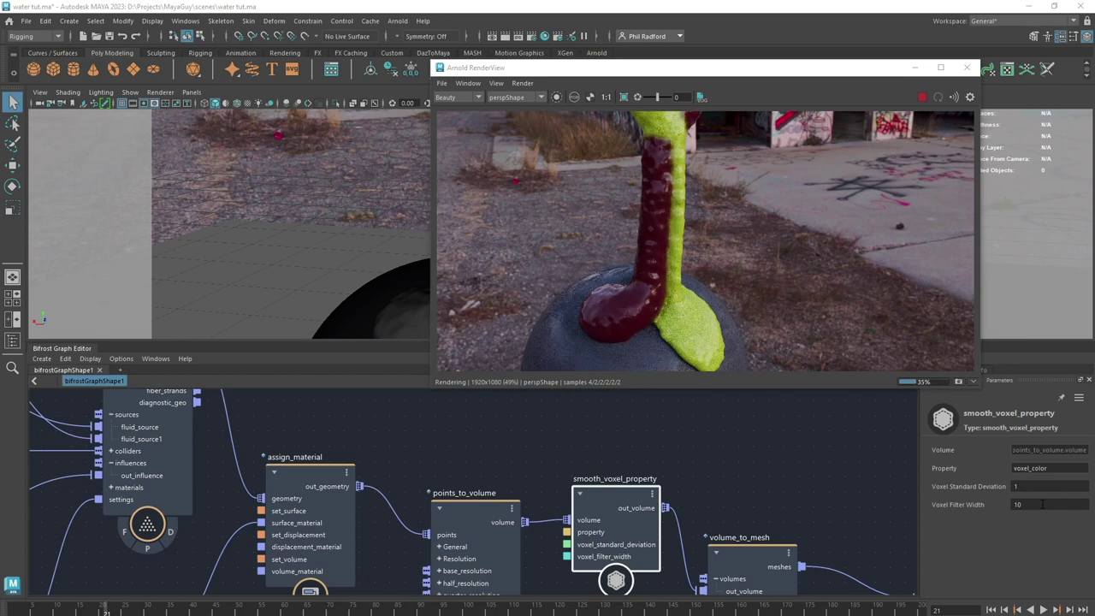
pyautogui.doubleClick(1026, 486)
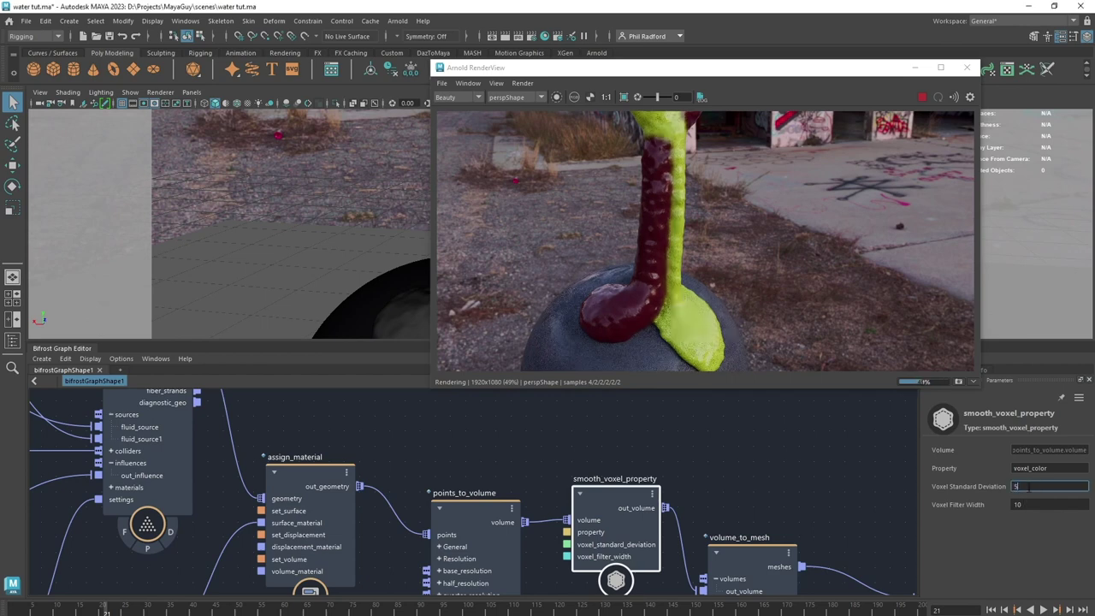
pyautogui.write('5')
pyautogui.press('Return')
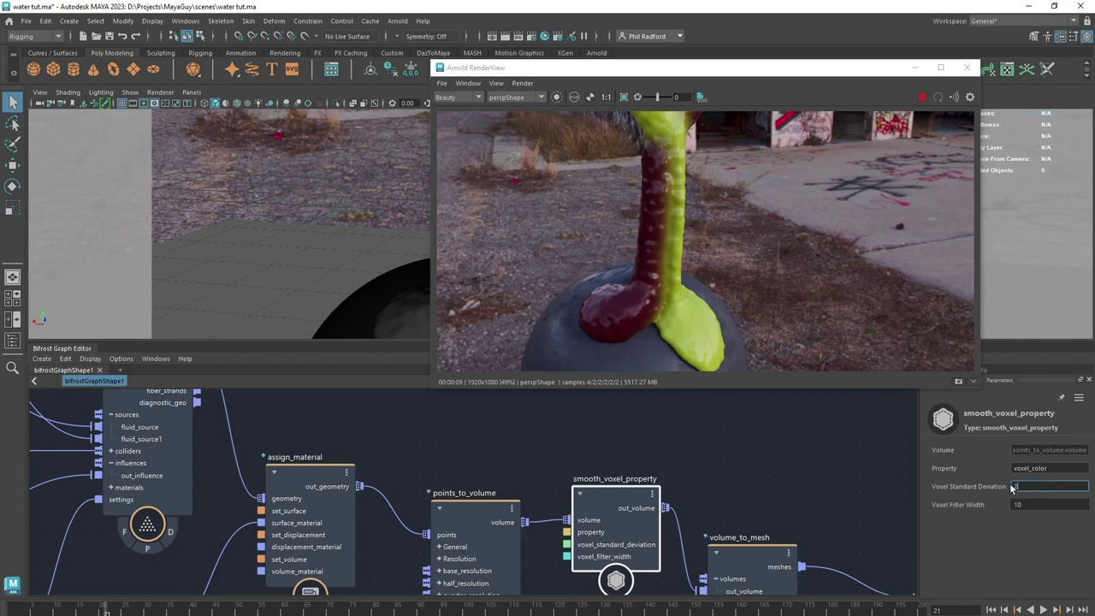
pyautogui.press('Return')
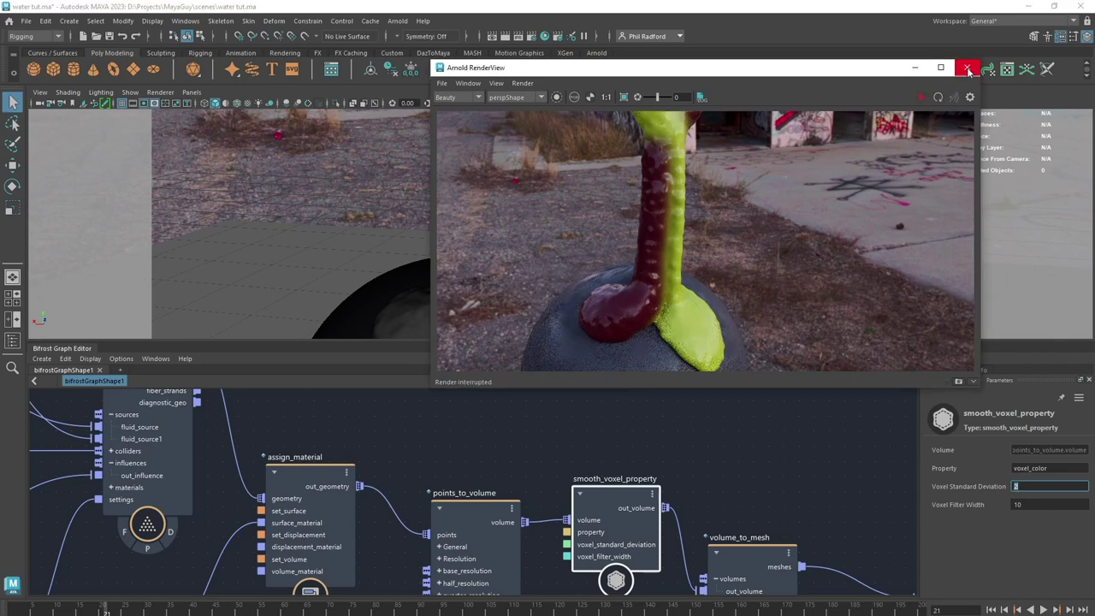
# Close the render view and space out the volume_to_mesh and Get geo 'point_color' nodes so they no longer overlap first_in_array
pyautogui.click(966, 66)
pyautogui.scroll(-3, 728, 434)
pyautogui.keyDown('alt'); pyautogui.moveTo(764, 447); pyautogui.dragTo(617, 419, button='middle'); pyautogui.keyUp('alt')
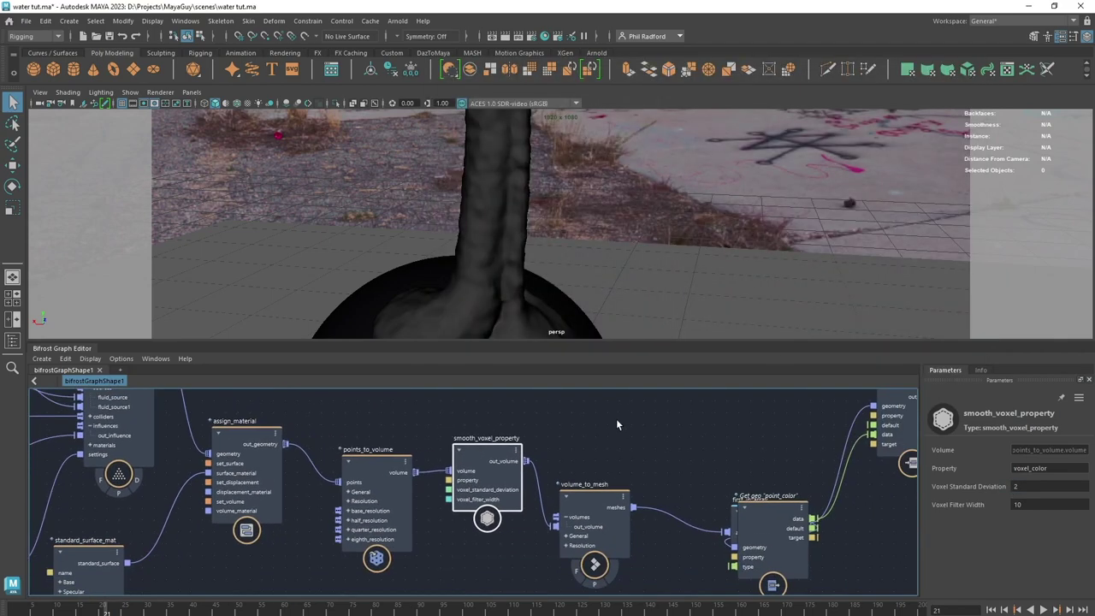
pyautogui.scroll(-2, 619, 420)
pyautogui.scroll(-1, 620, 426)
pyautogui.moveTo(583, 500); pyautogui.dragTo(611, 488)
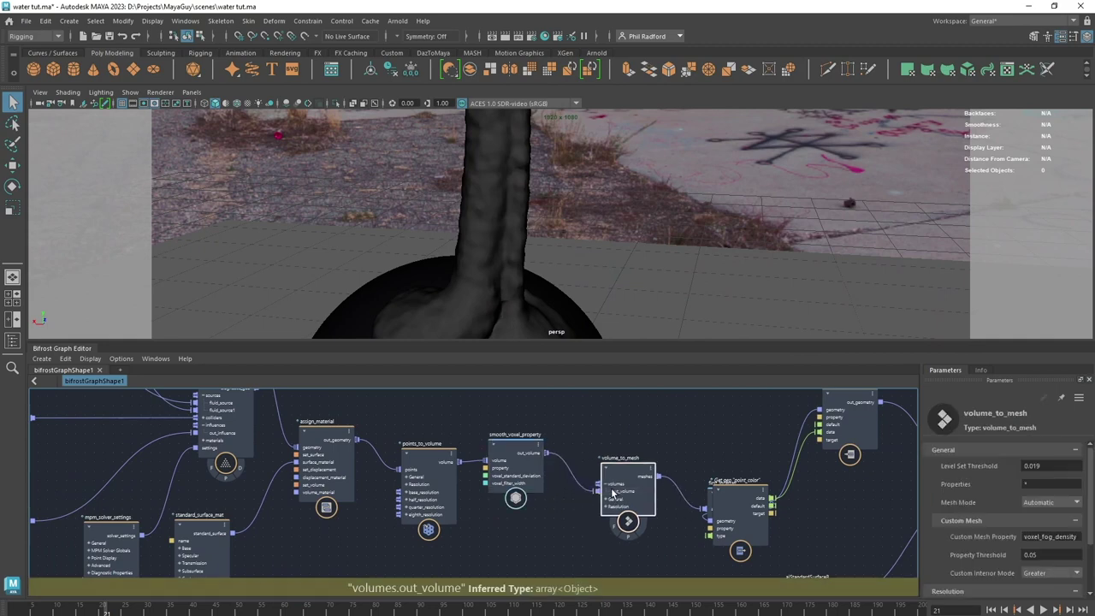
pyautogui.moveTo(740, 513); pyautogui.dragTo(837, 526)
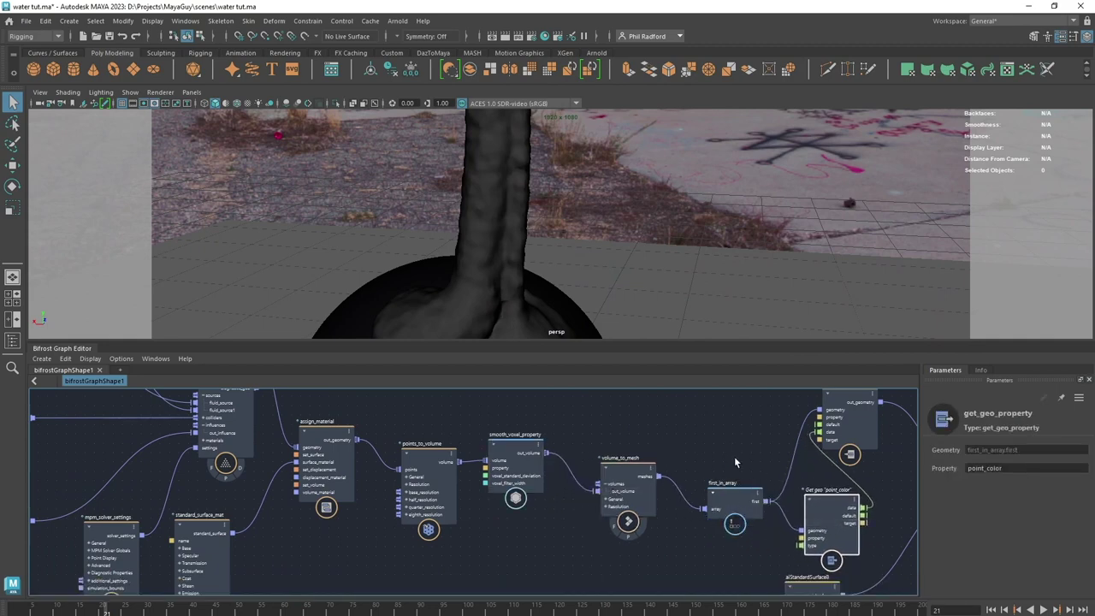
# Tidy the node layout by repositioning the Get geo 'point_color' and Set geo nodes between first_in_array and assign_material1
pyautogui.moveTo(721, 460); pyautogui.dragTo(494, 457, button='middle')
pyautogui.scroll(-2, 493, 457)
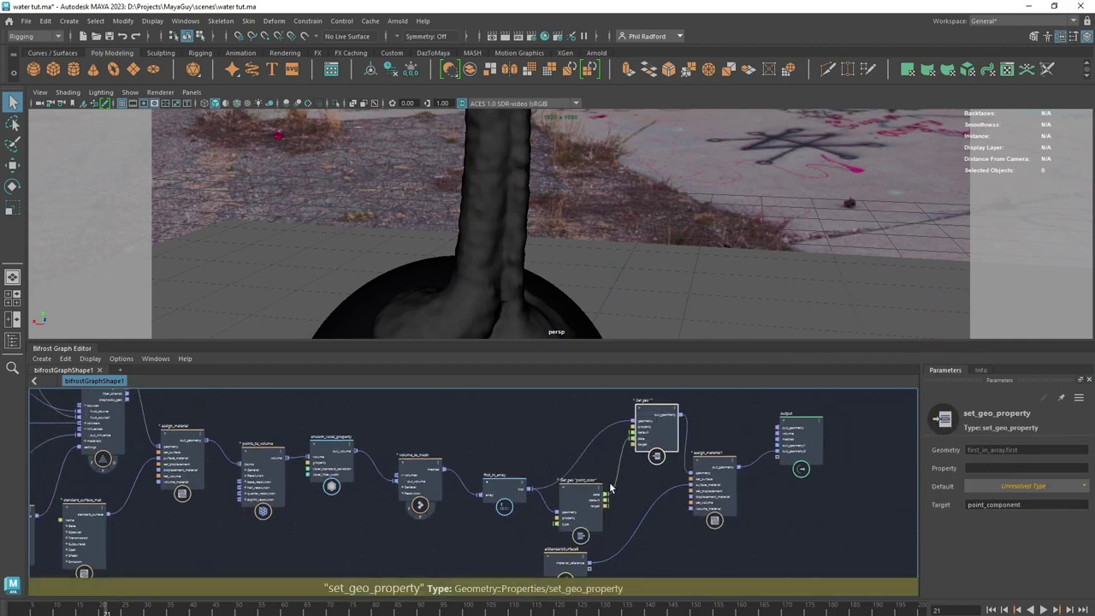
pyautogui.moveTo(577, 512); pyautogui.dragTo(573, 503)
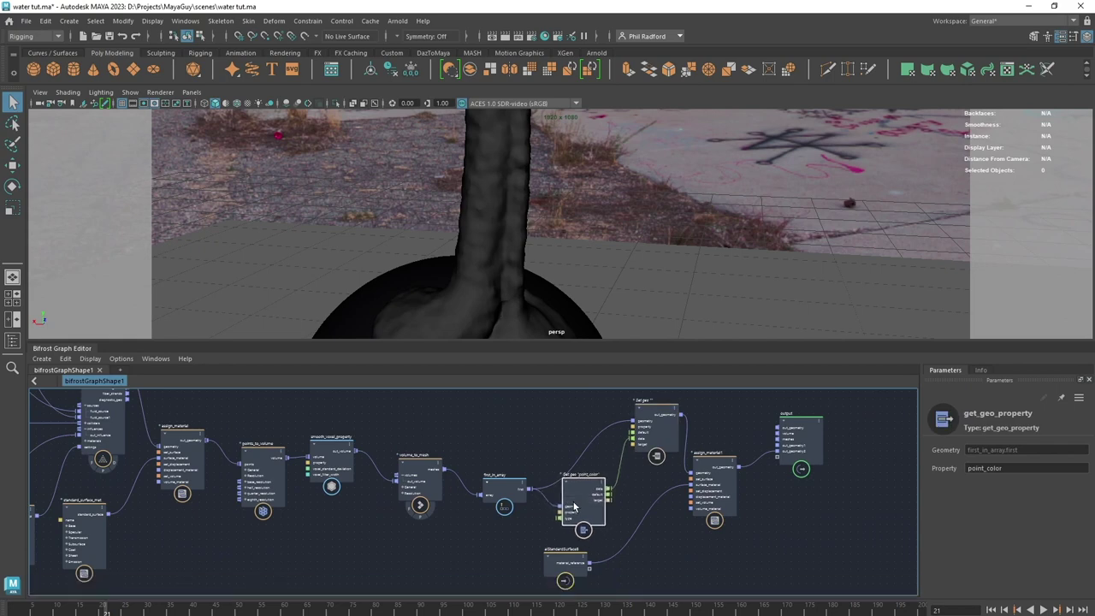
pyautogui.scroll(1, 452, 433)
pyautogui.scroll(2, 452, 437)
pyautogui.moveTo(305, 459); pyautogui.dragTo(318, 460)
pyautogui.keyDown('alt'); pyautogui.moveTo(494, 438); pyautogui.dragTo(397, 418, button='middle'); pyautogui.keyUp('alt')
pyautogui.click(512, 489)
pyautogui.moveTo(571, 462); pyautogui.dragTo(505, 478, button='middle')
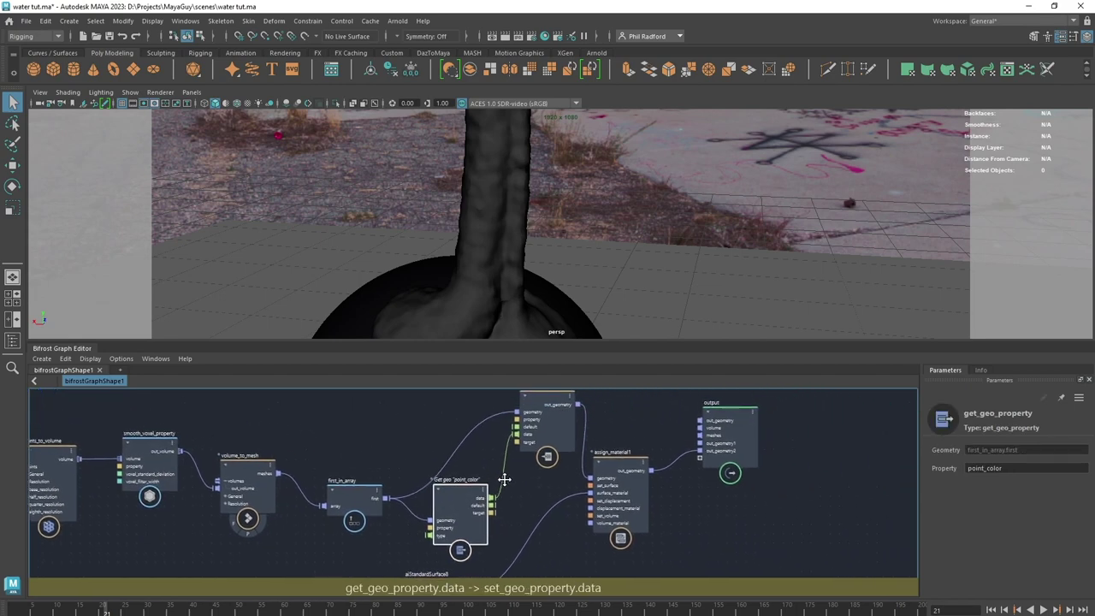
pyautogui.click(550, 420)
pyautogui.moveTo(549, 421); pyautogui.dragTo(550, 435)
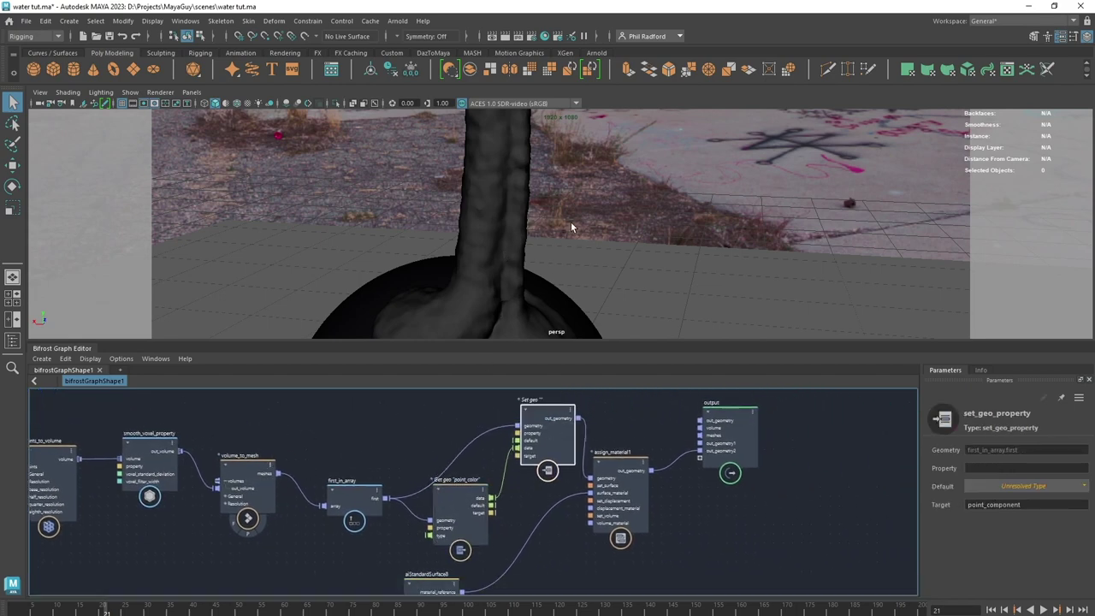
# Examine the fluid on the sphere and the node chain, and check the Create Maya Mesh option for the output node's last geometry port
pyautogui.scroll(-3, 557, 249)
pyautogui.keyDown('alt'); pyautogui.moveTo(556, 244); pyautogui.dragTo(601, 229); pyautogui.keyUp('alt')
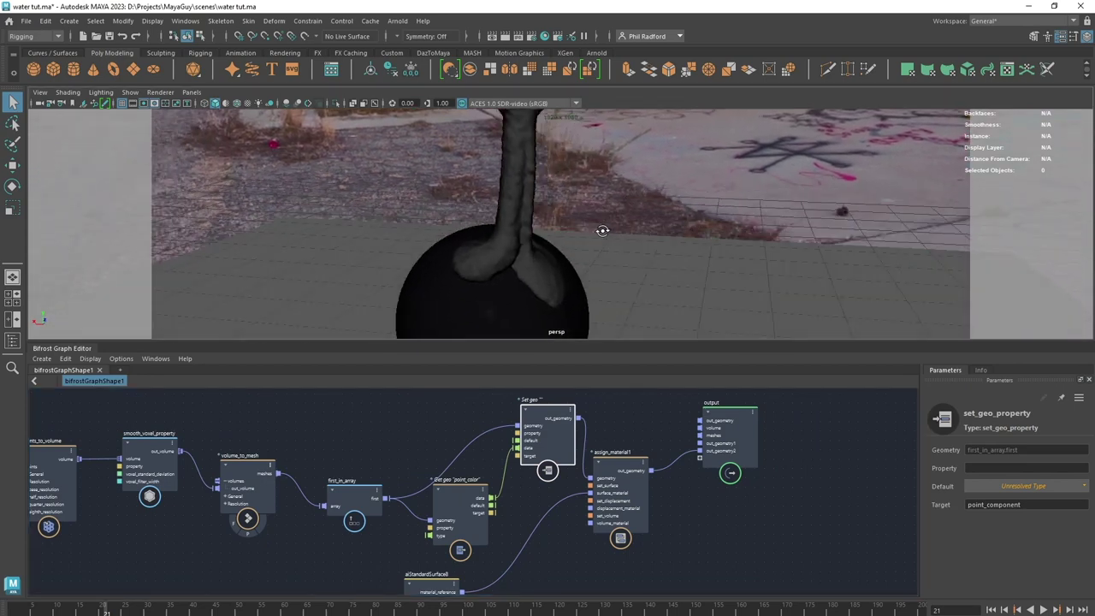
pyautogui.keyDown('alt'); pyautogui.moveTo(249, 419); pyautogui.dragTo(655, 442, button='middle'); pyautogui.keyUp('alt')
pyautogui.scroll(-1, 420, 425)
pyautogui.keyDown('alt'); pyautogui.moveTo(419, 435); pyautogui.dragTo(308, 395, button='middle'); pyautogui.keyUp('alt')
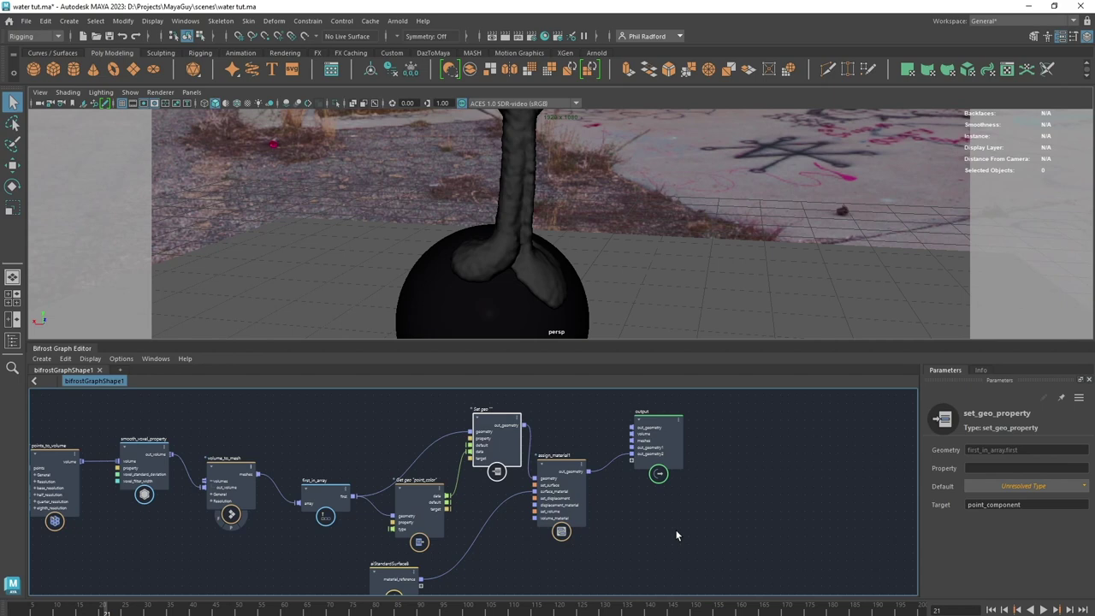
pyautogui.rightClick(650, 453)
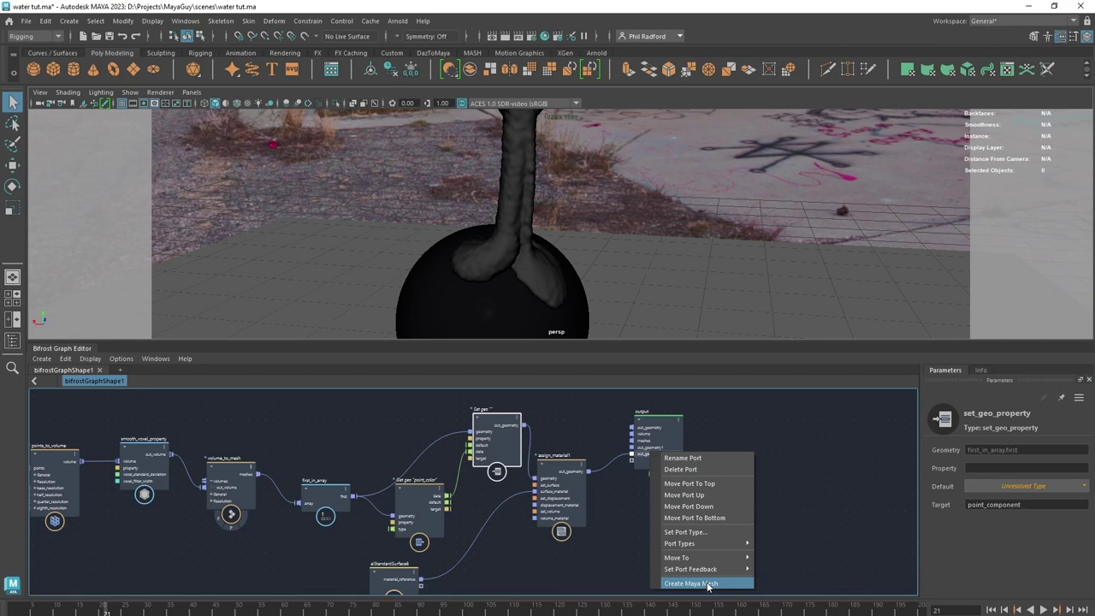
pyautogui.click(810, 515)
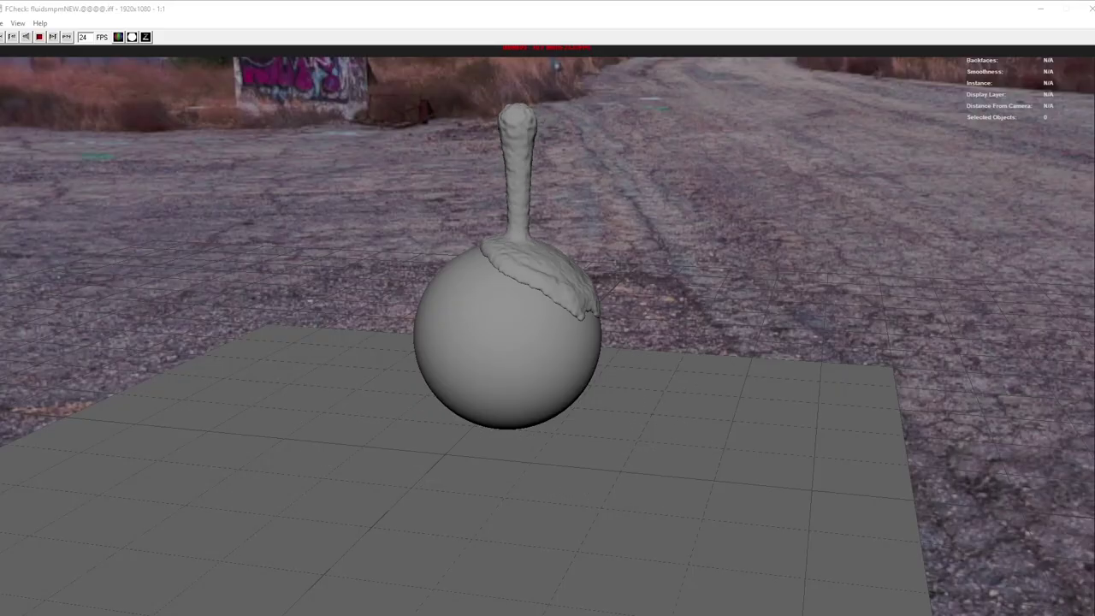